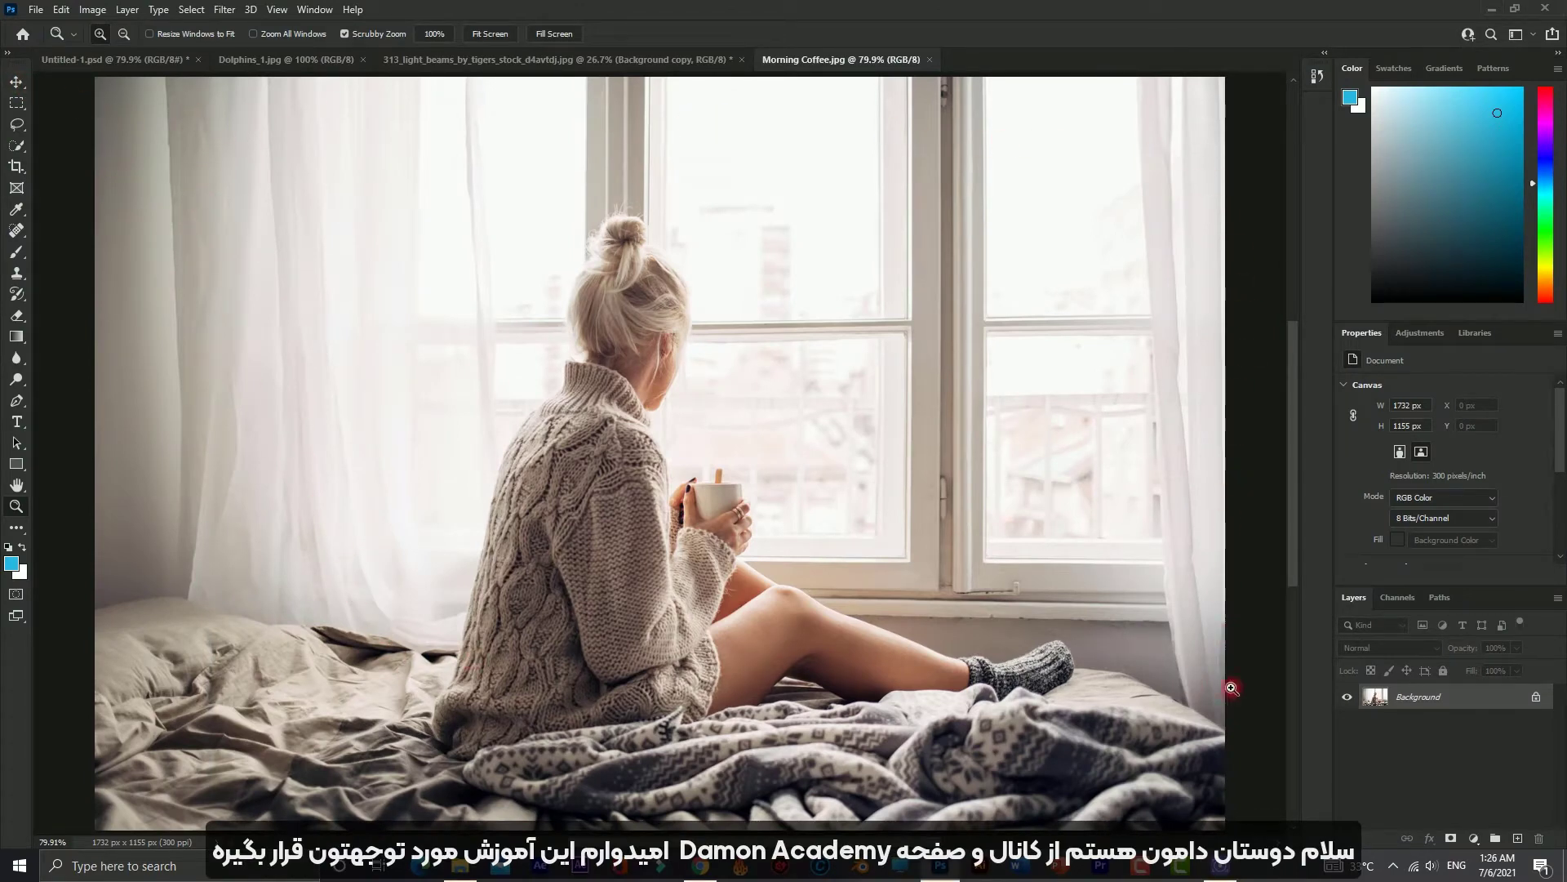
- Switch to the Untitled-1.psd composite with the Move tool and select Layer 1's image thumbnail
click(123, 71)
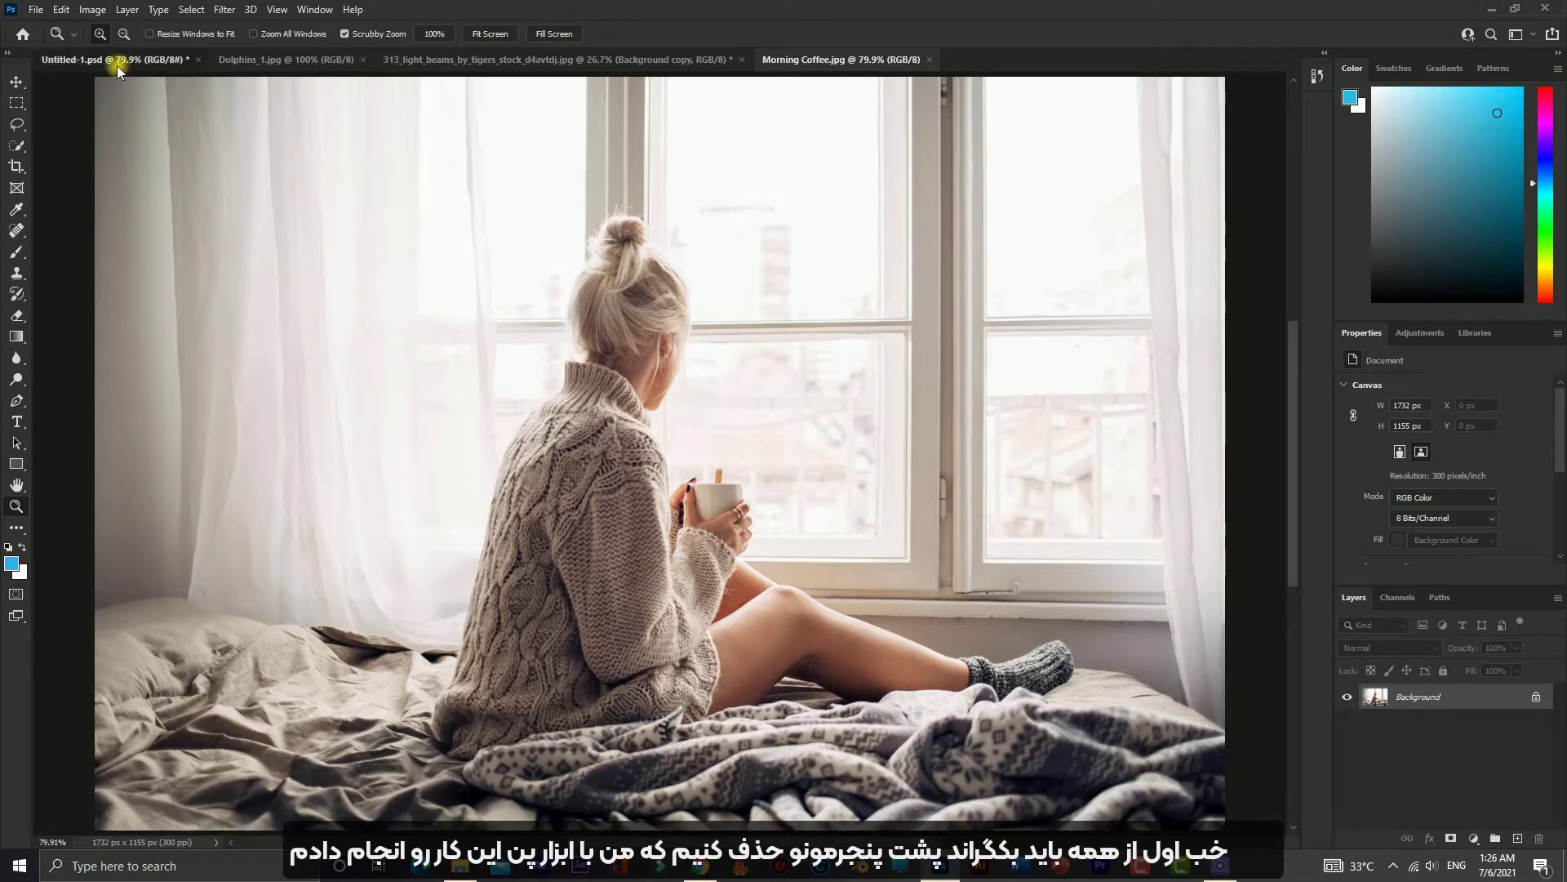
click(17, 85)
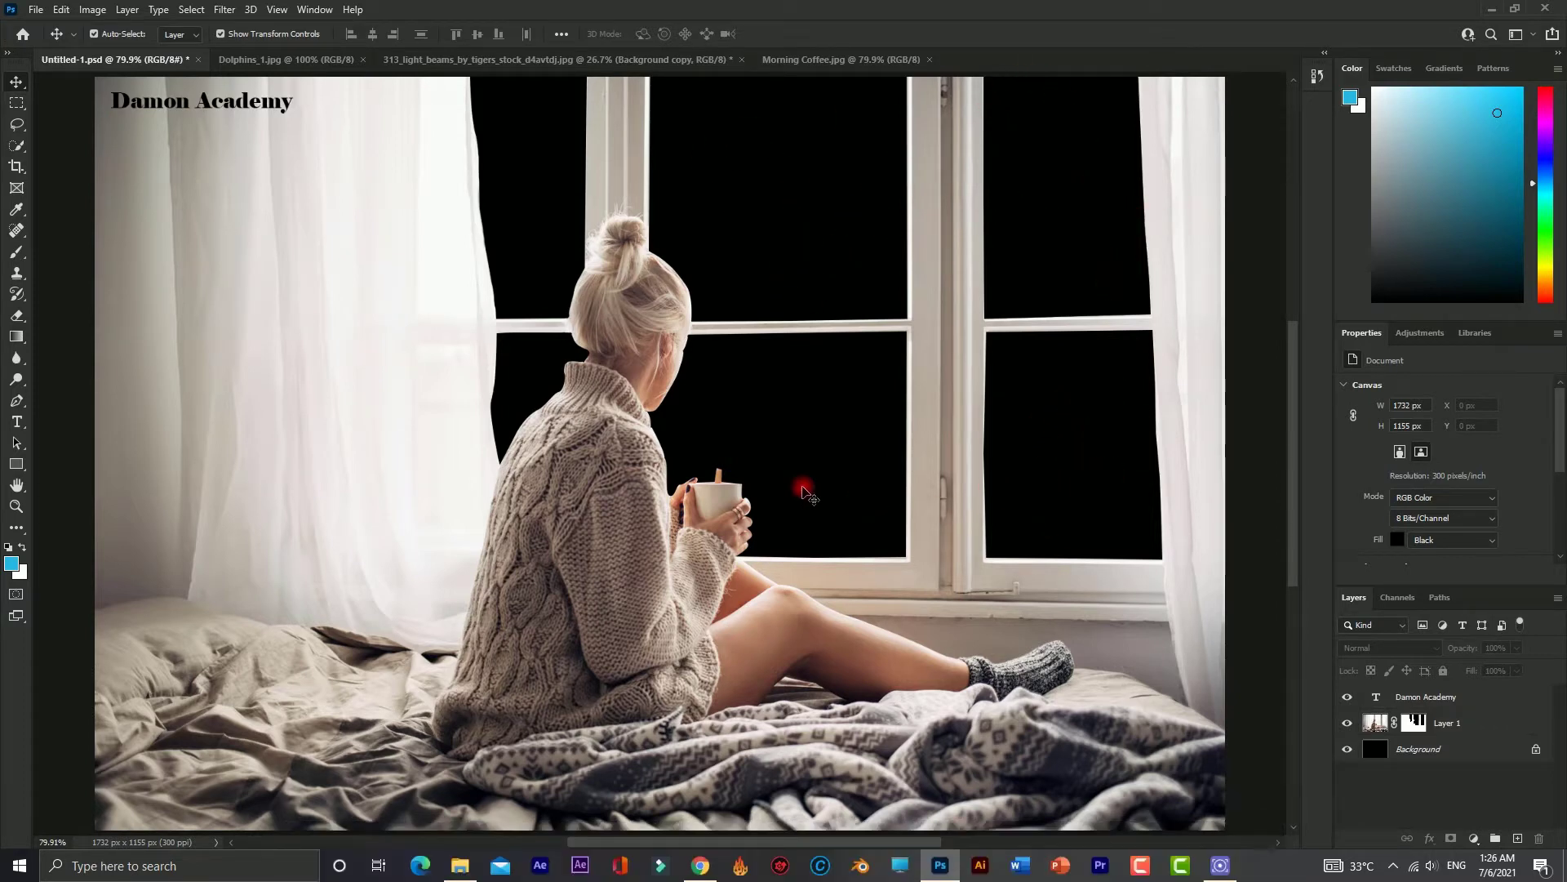
click(1415, 718)
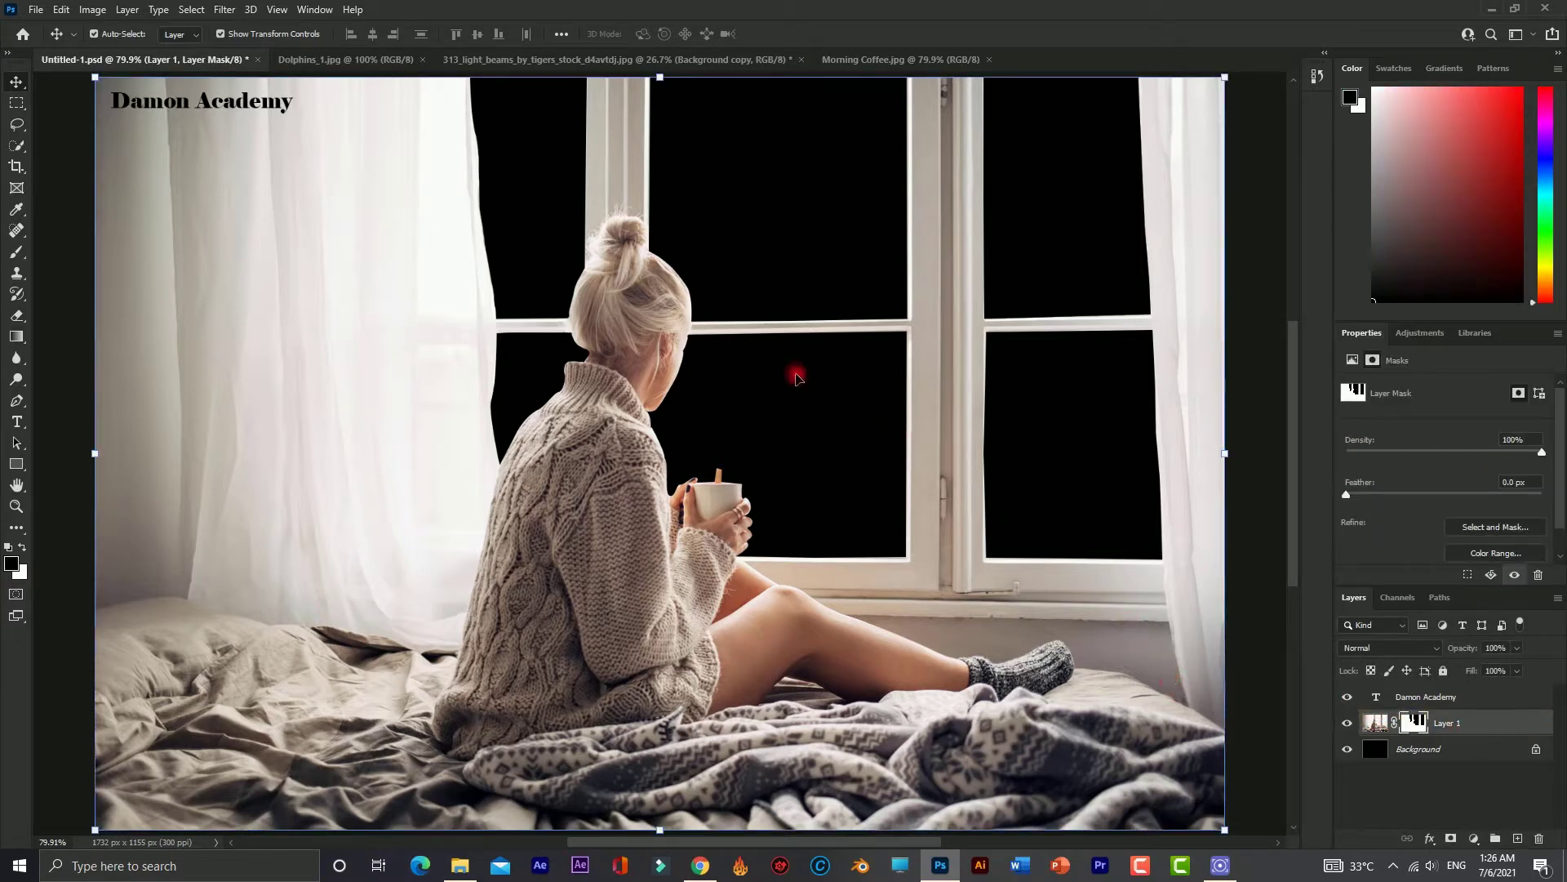
click(1379, 723)
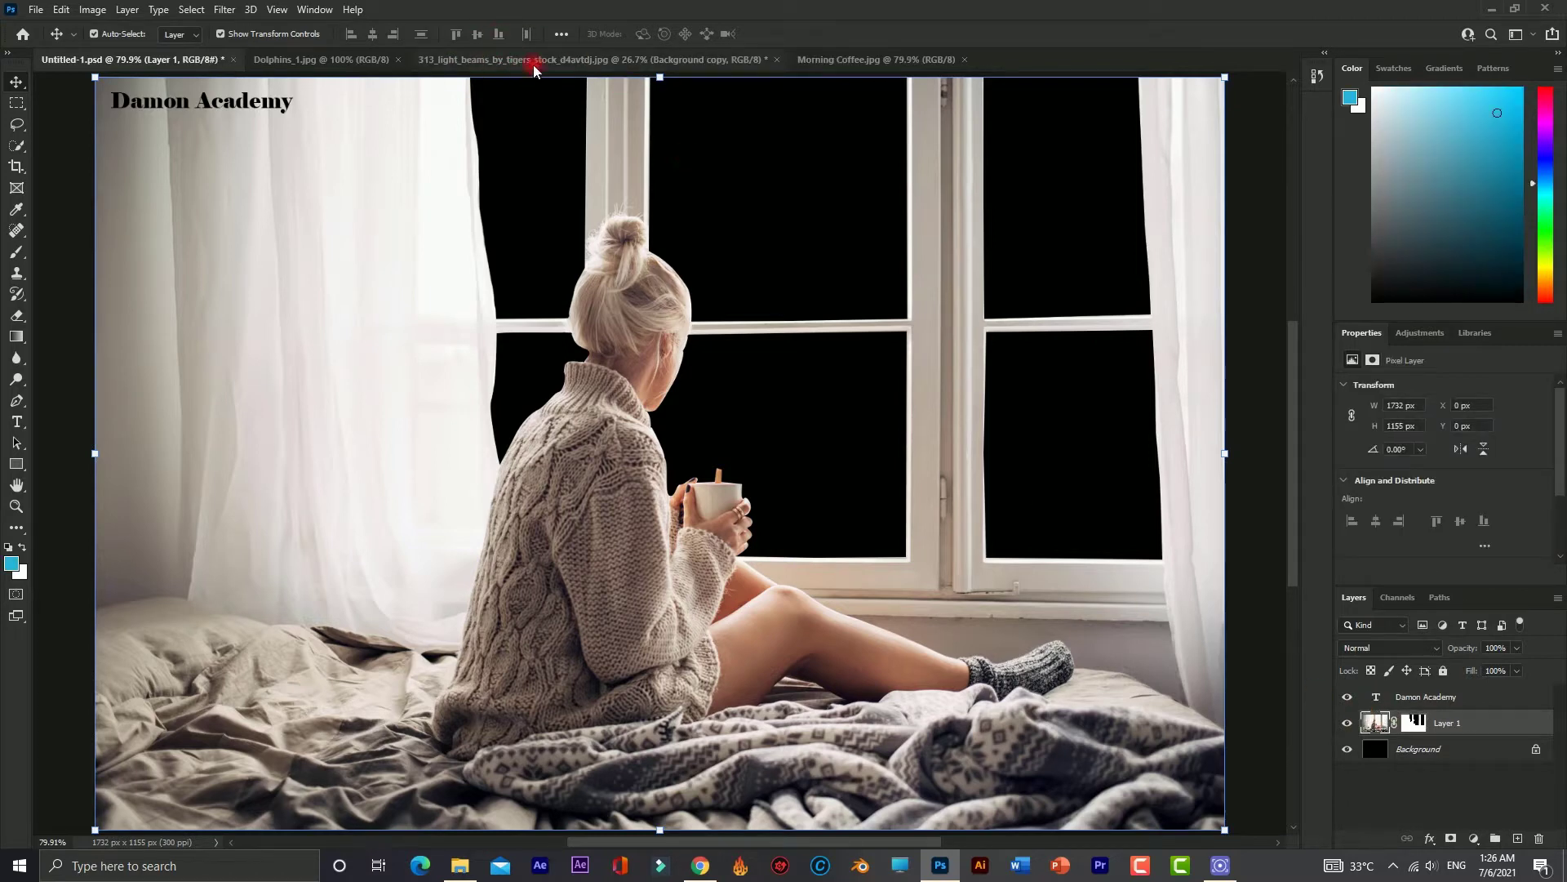
- Duplicate the Dolphins_1.jpg Background layer into the Untitled-1.psd document
click(321, 60)
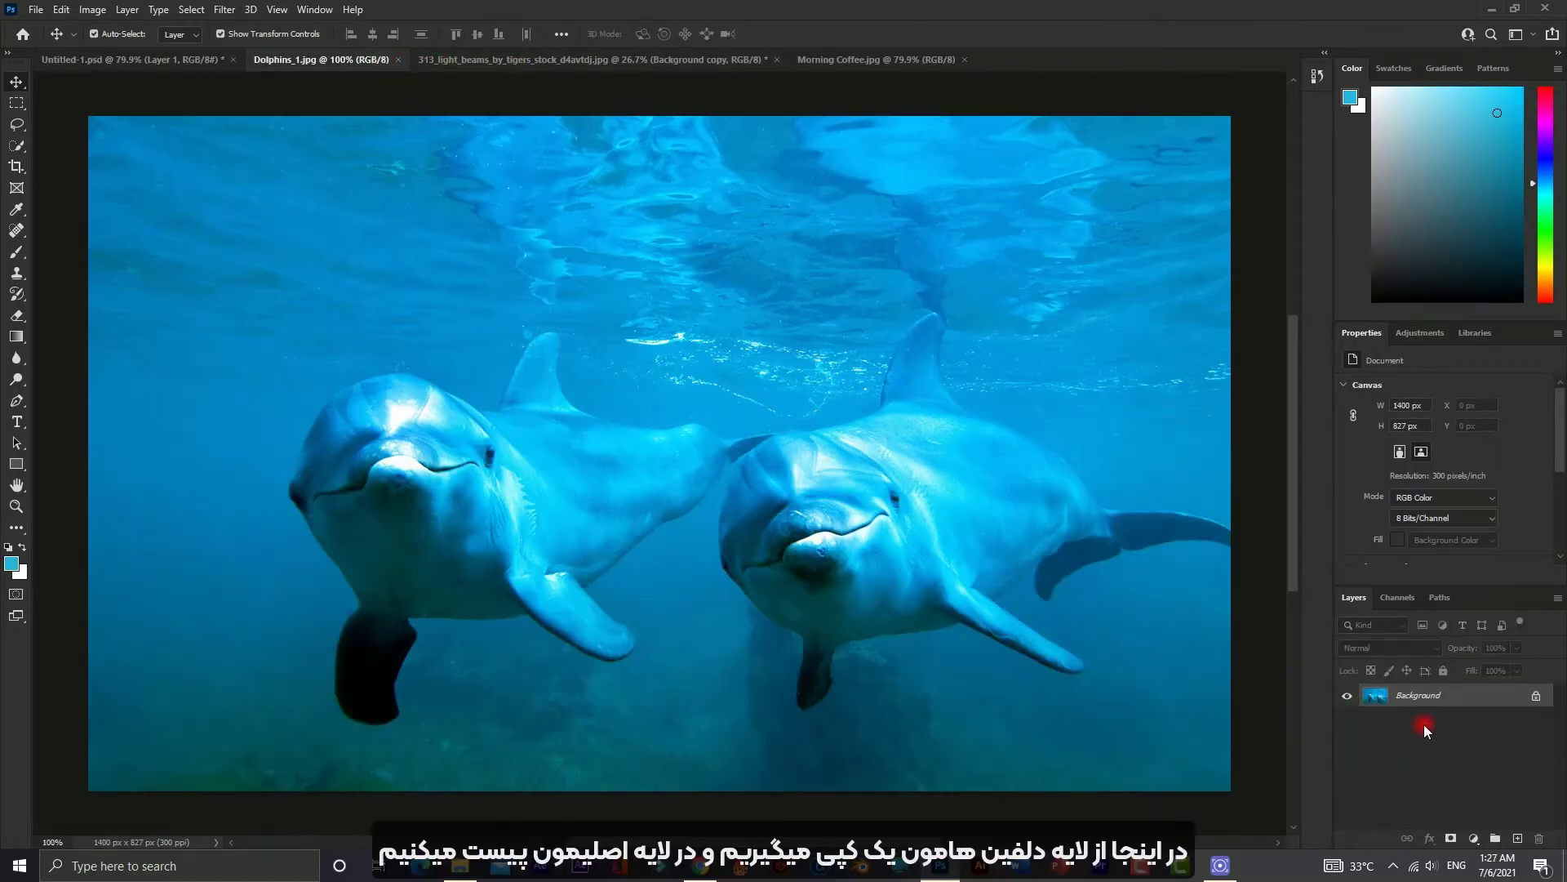
right_click(1409, 700)
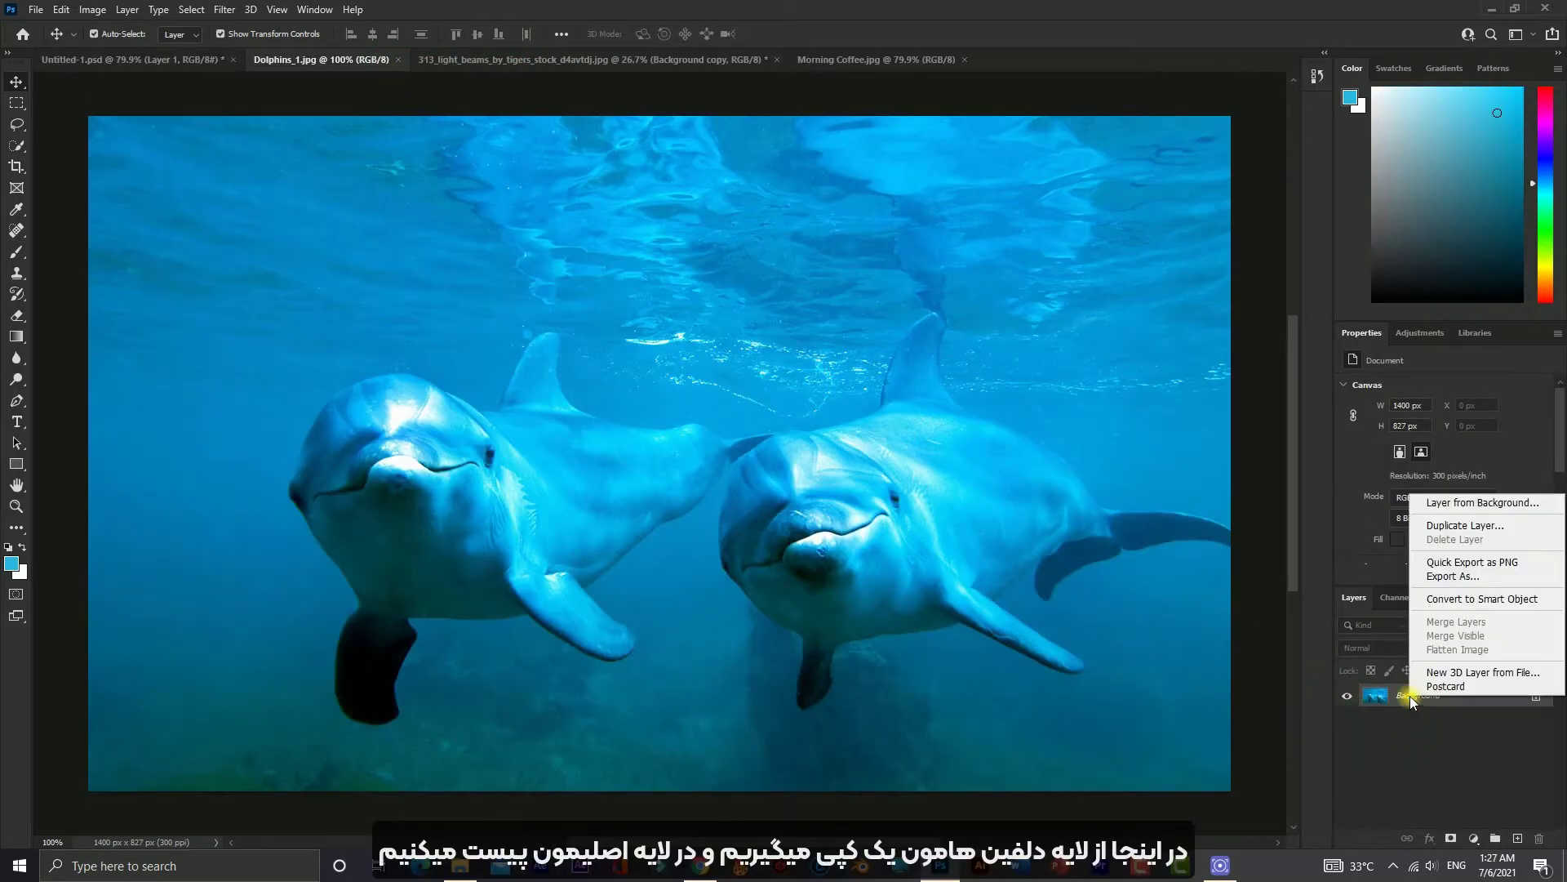
click(1441, 525)
click(718, 286)
click(740, 301)
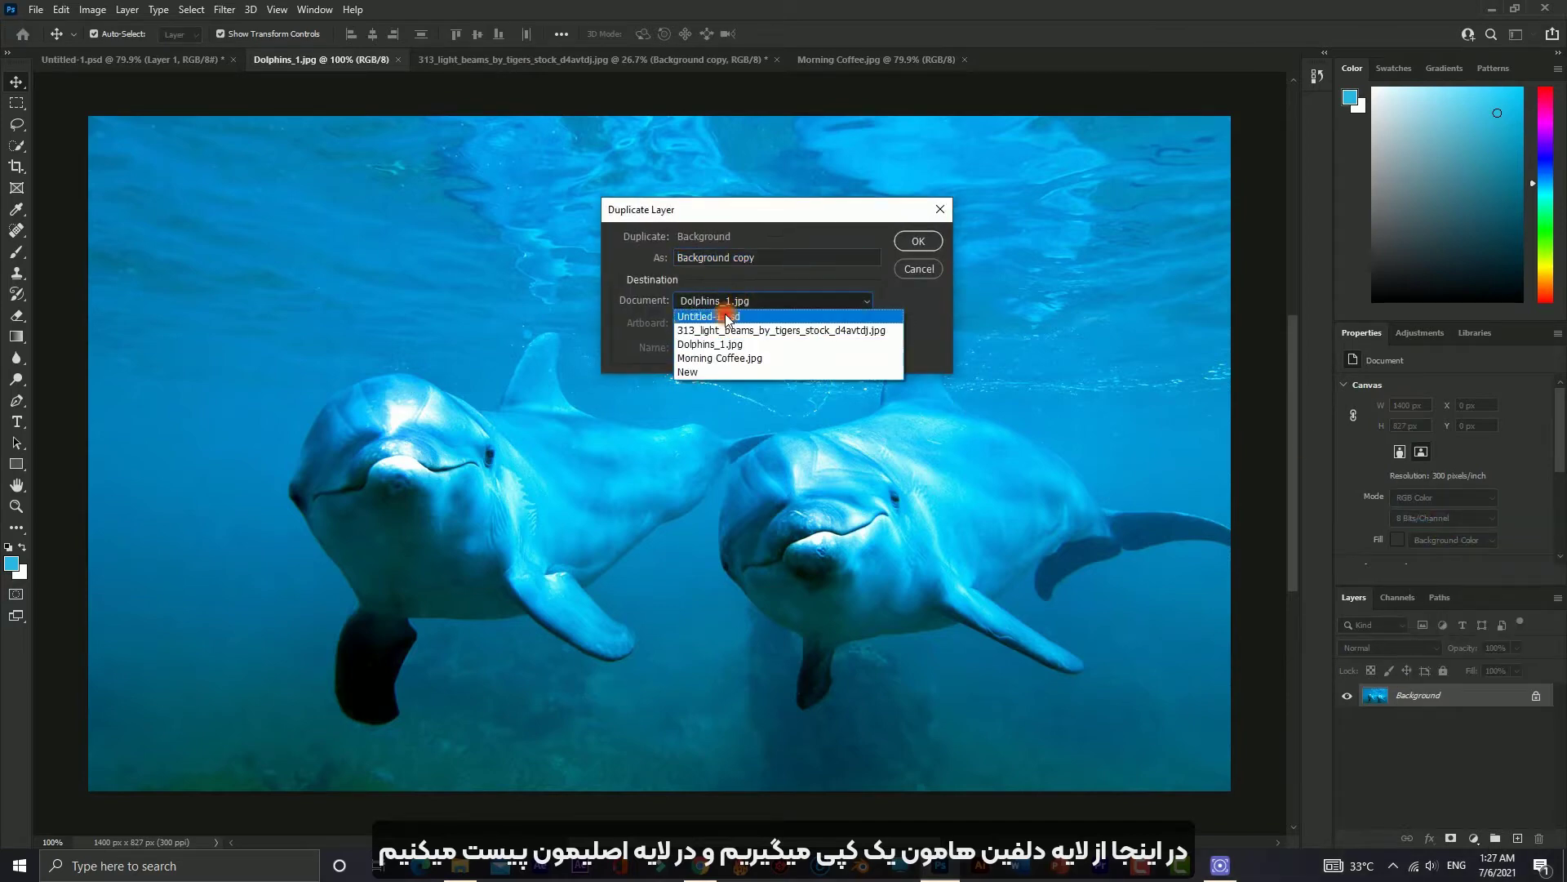
click(728, 317)
click(904, 245)
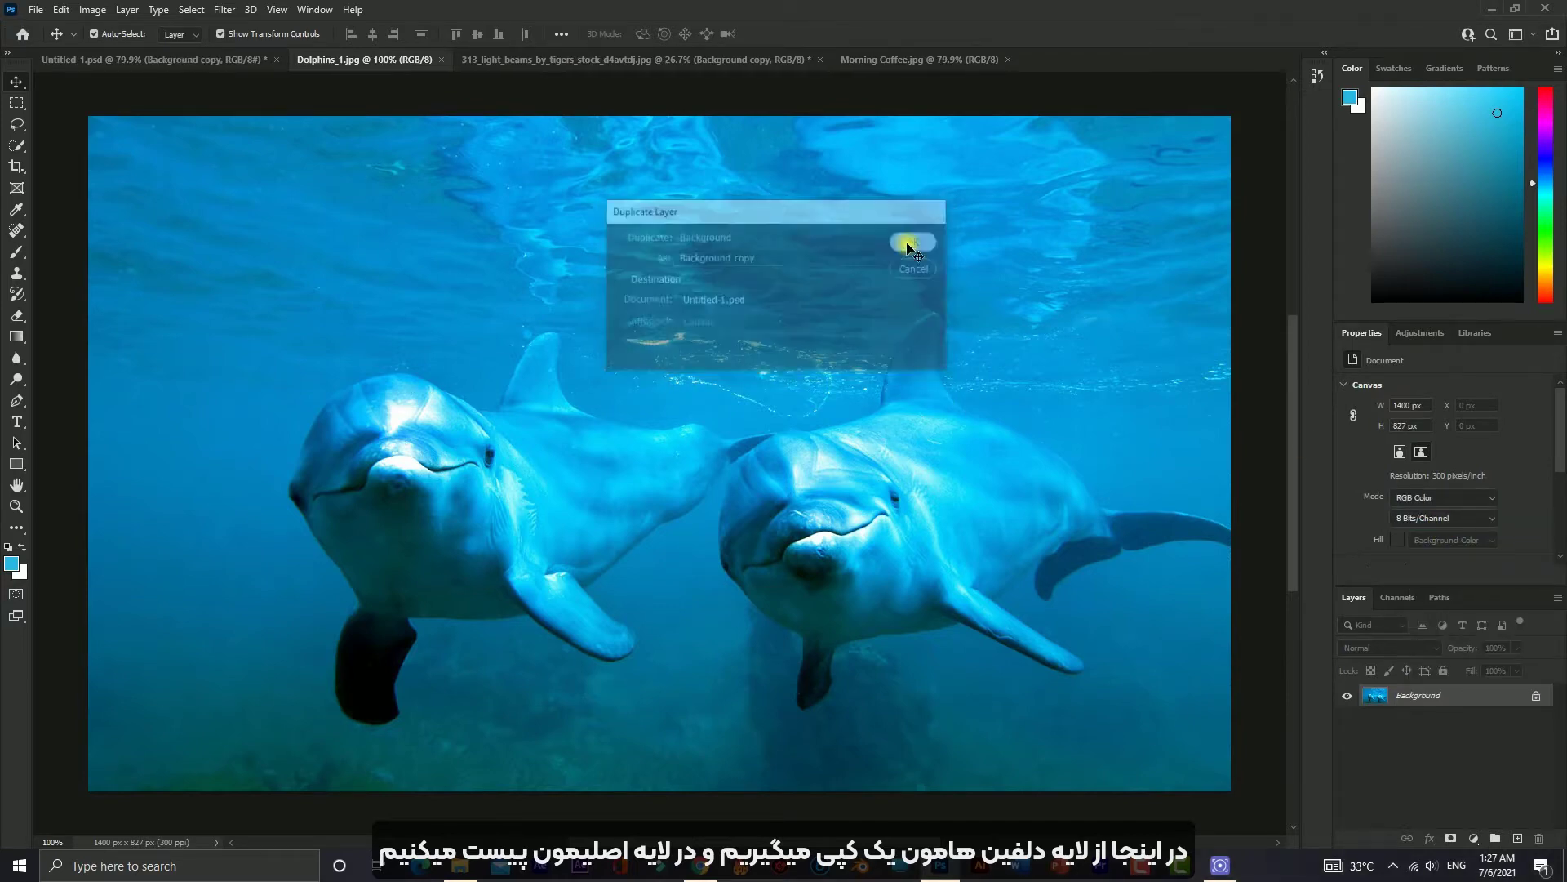
- Place the dolphin layer below Layer 1 and shift it right to fill both panes
click(169, 68)
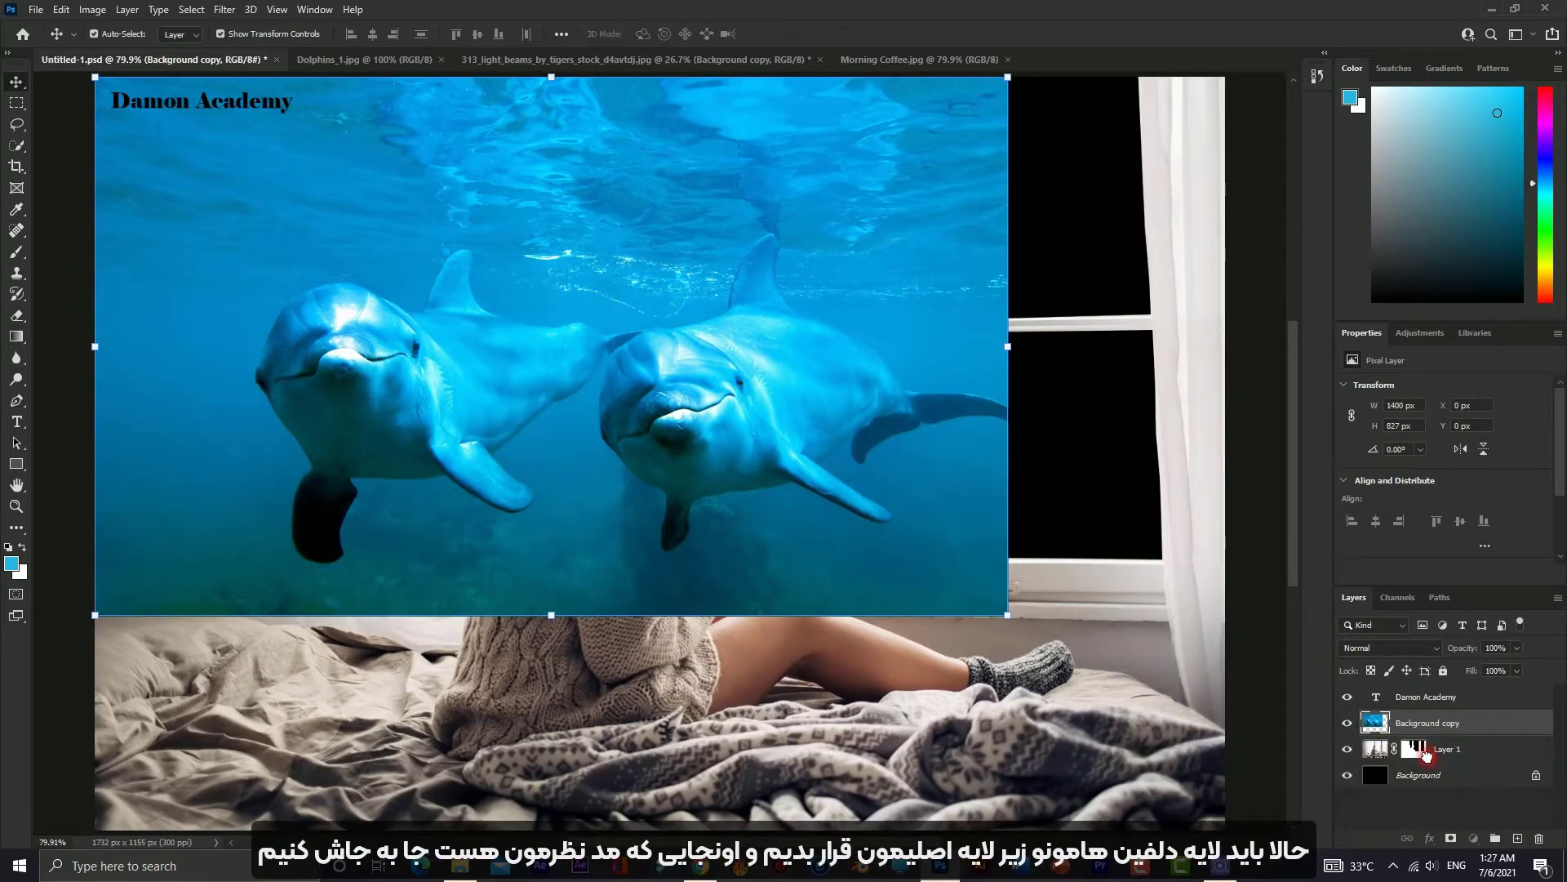
drag(1430, 730, 1430, 763)
drag(817, 380, 1189, 382)
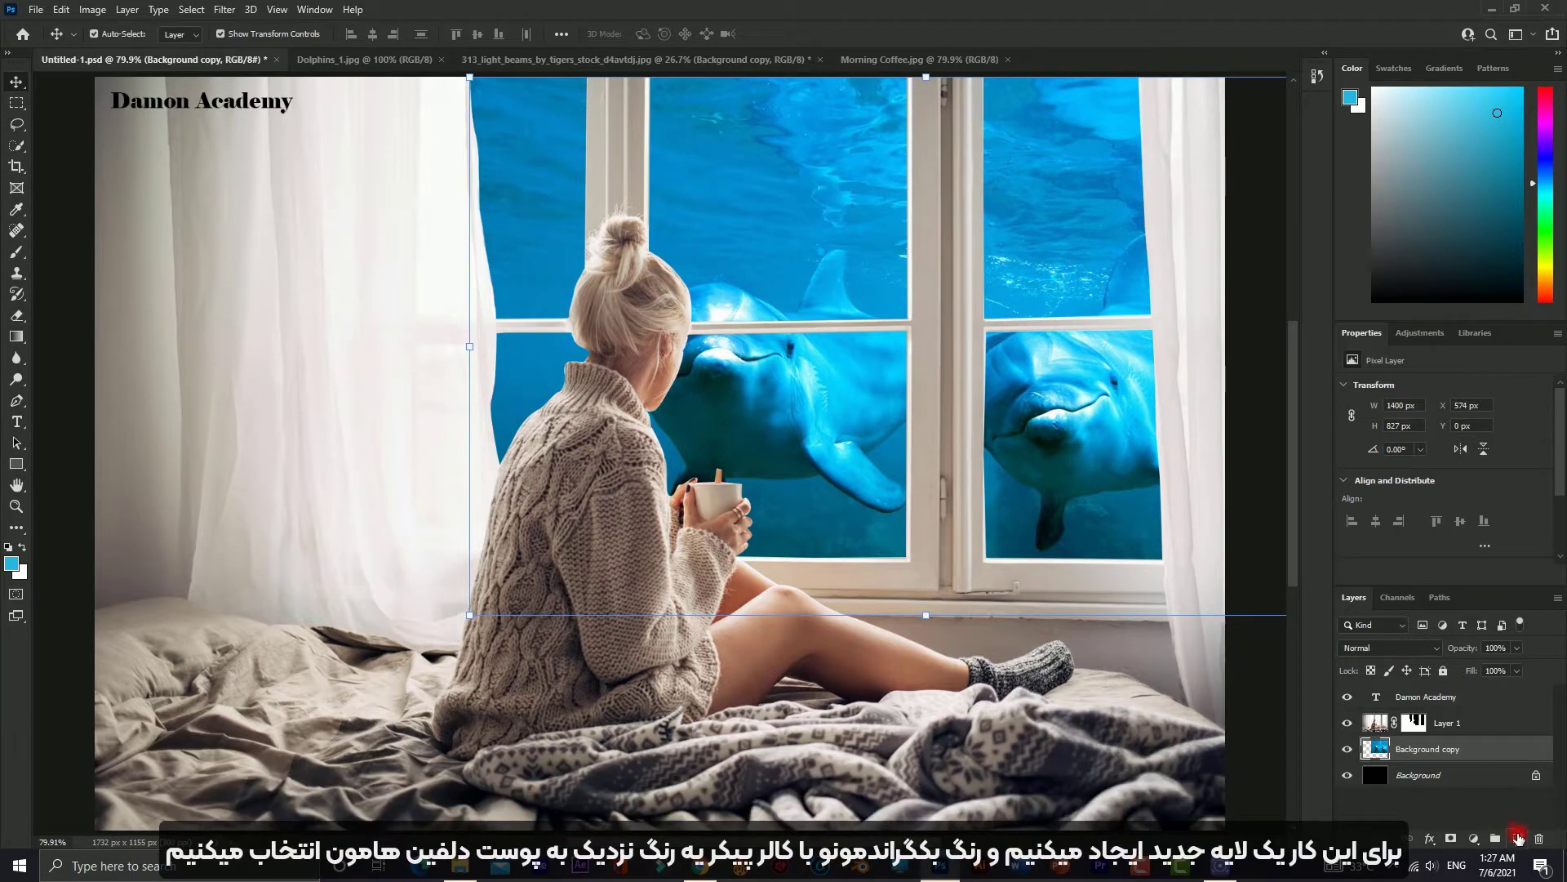
- Add empty Layer 2 above the dolphins, set the foreground to dolphin-skin blue, and zoom in
click(1517, 836)
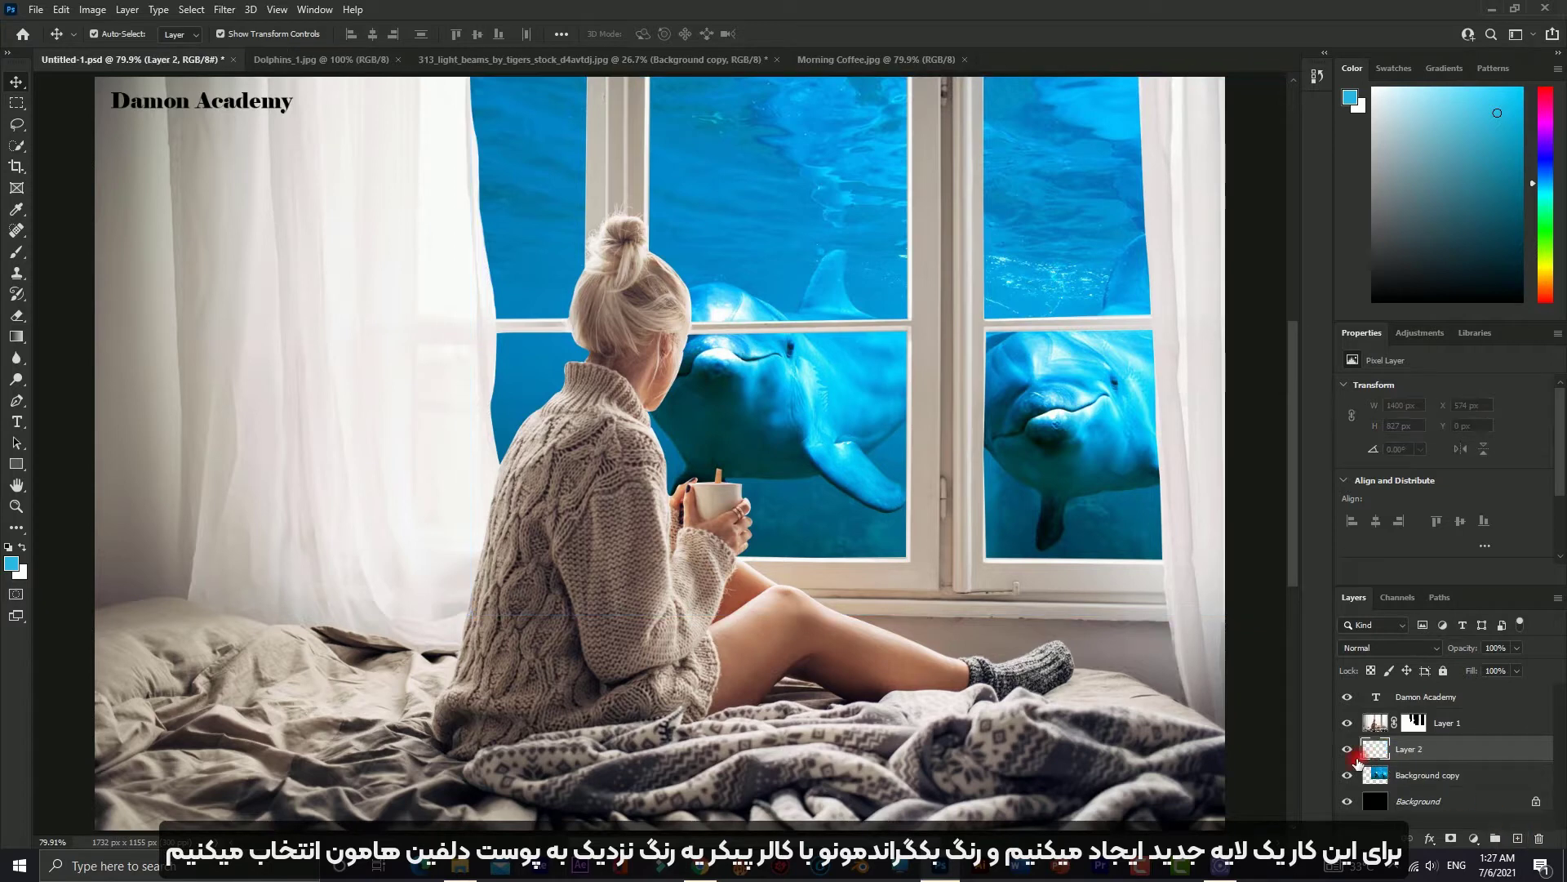
click(13, 565)
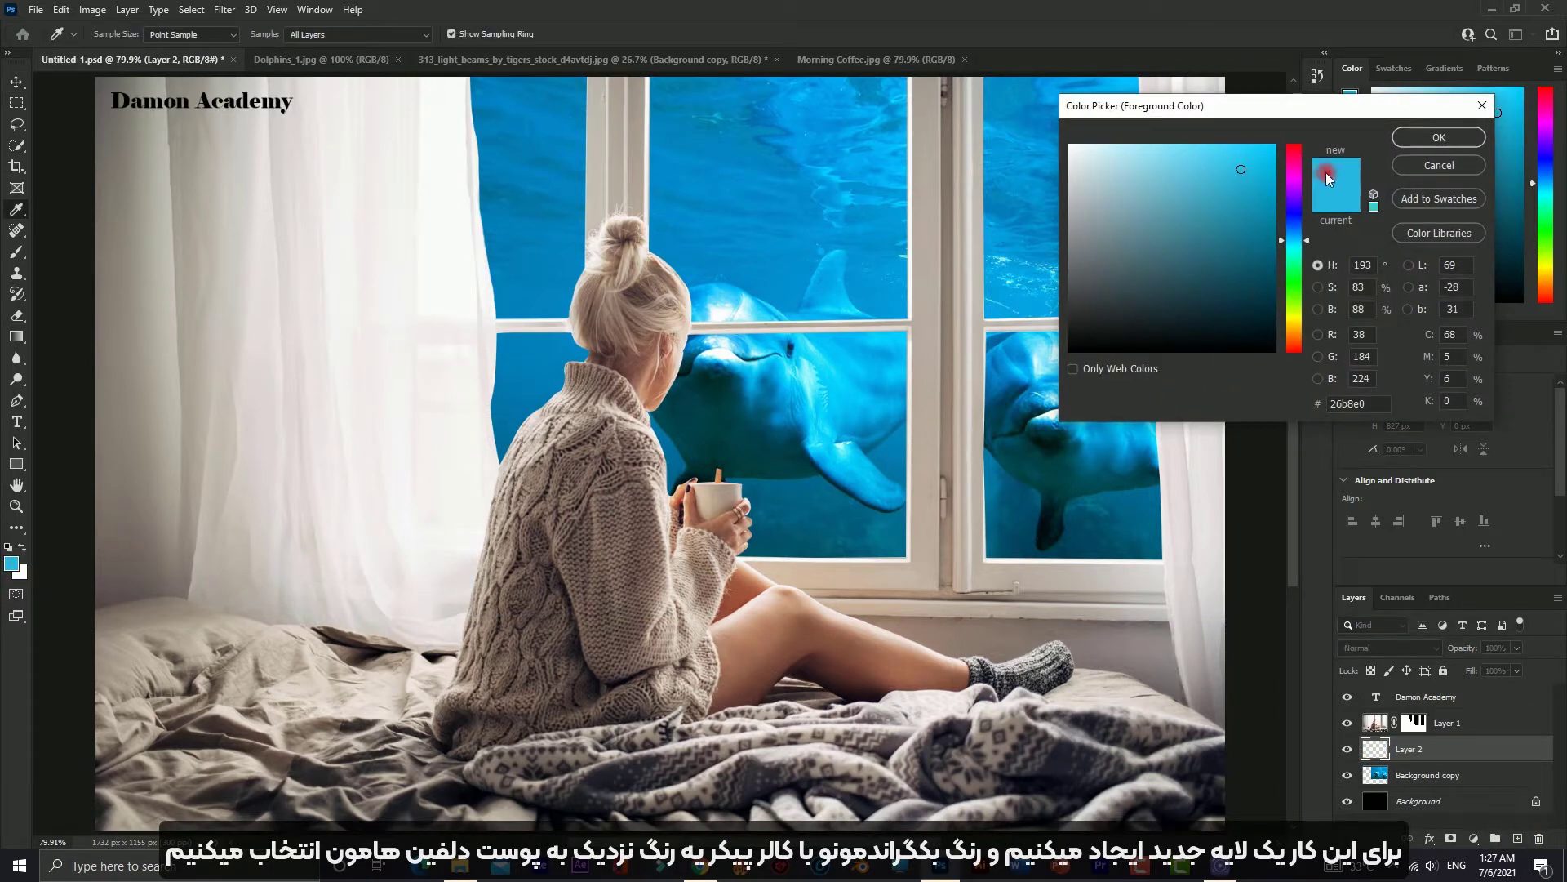
click(1429, 139)
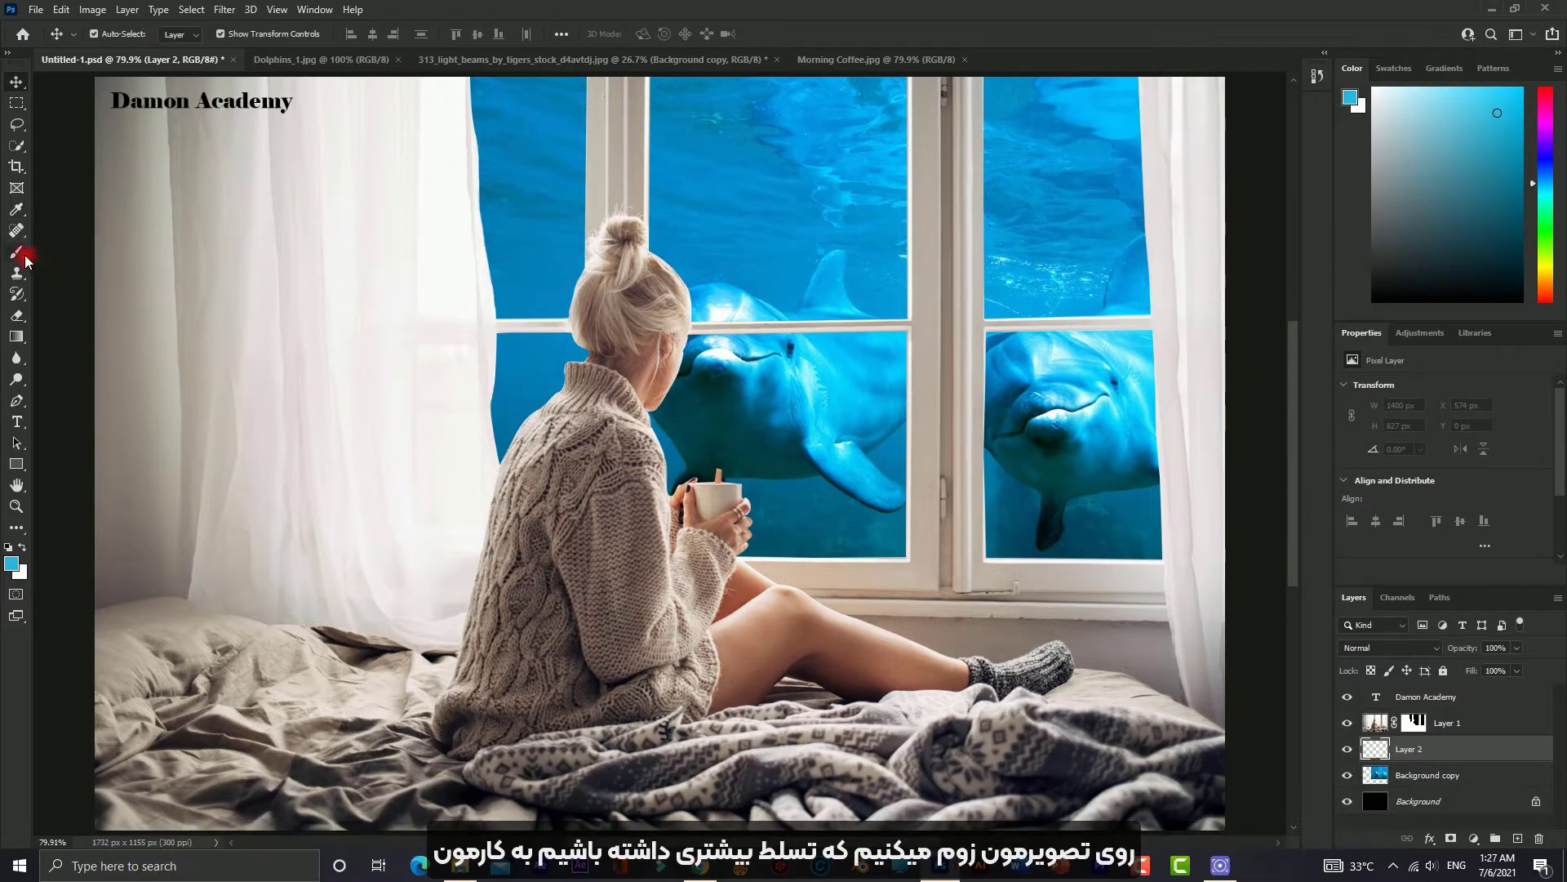
click(16, 506)
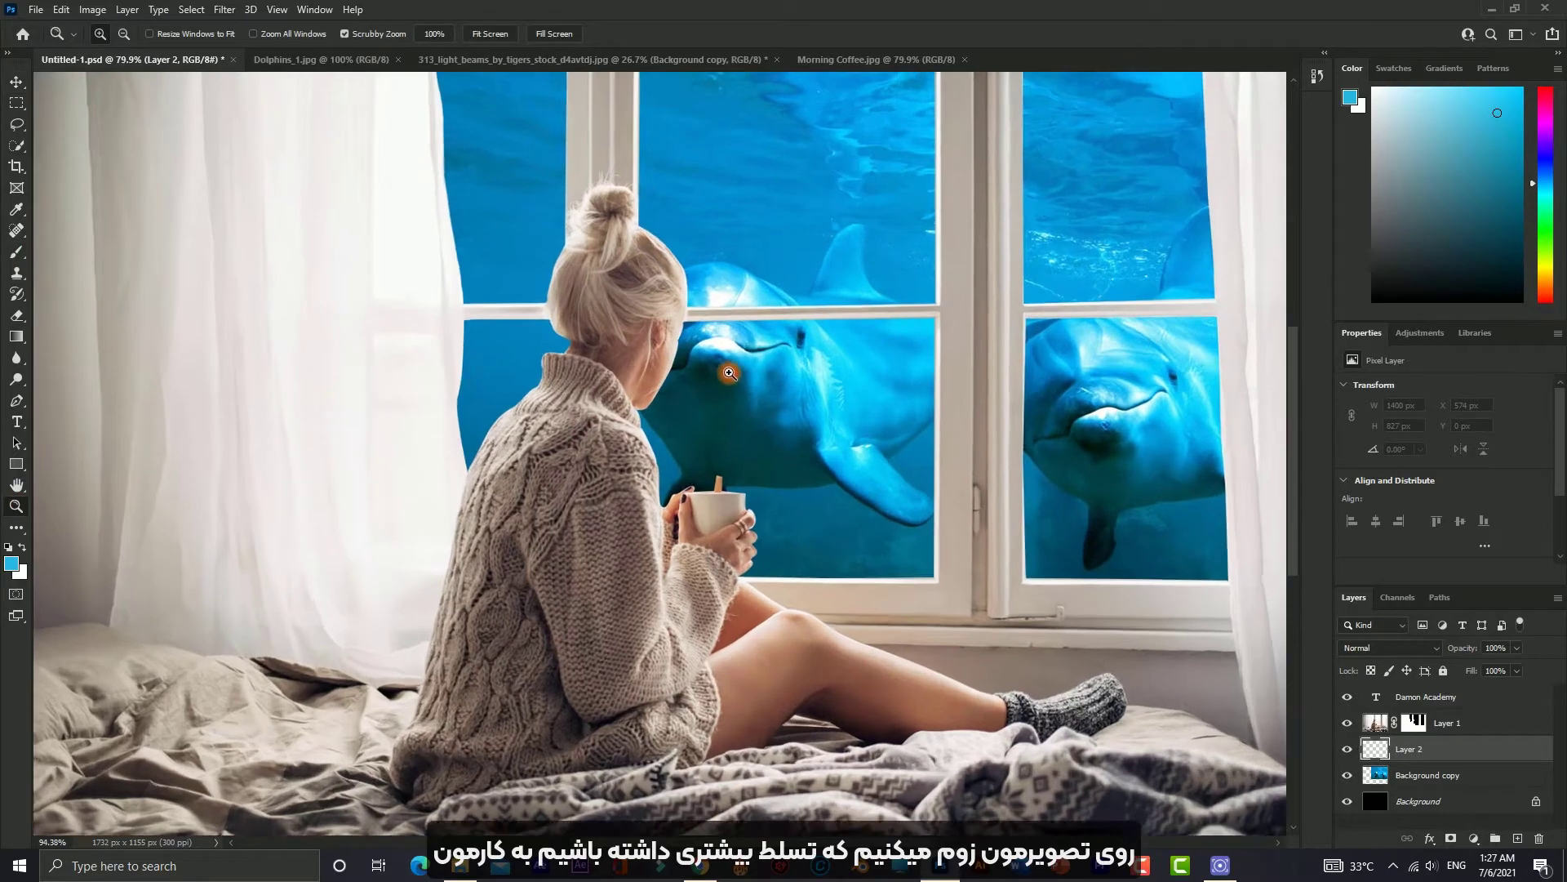
drag(718, 412, 746, 220)
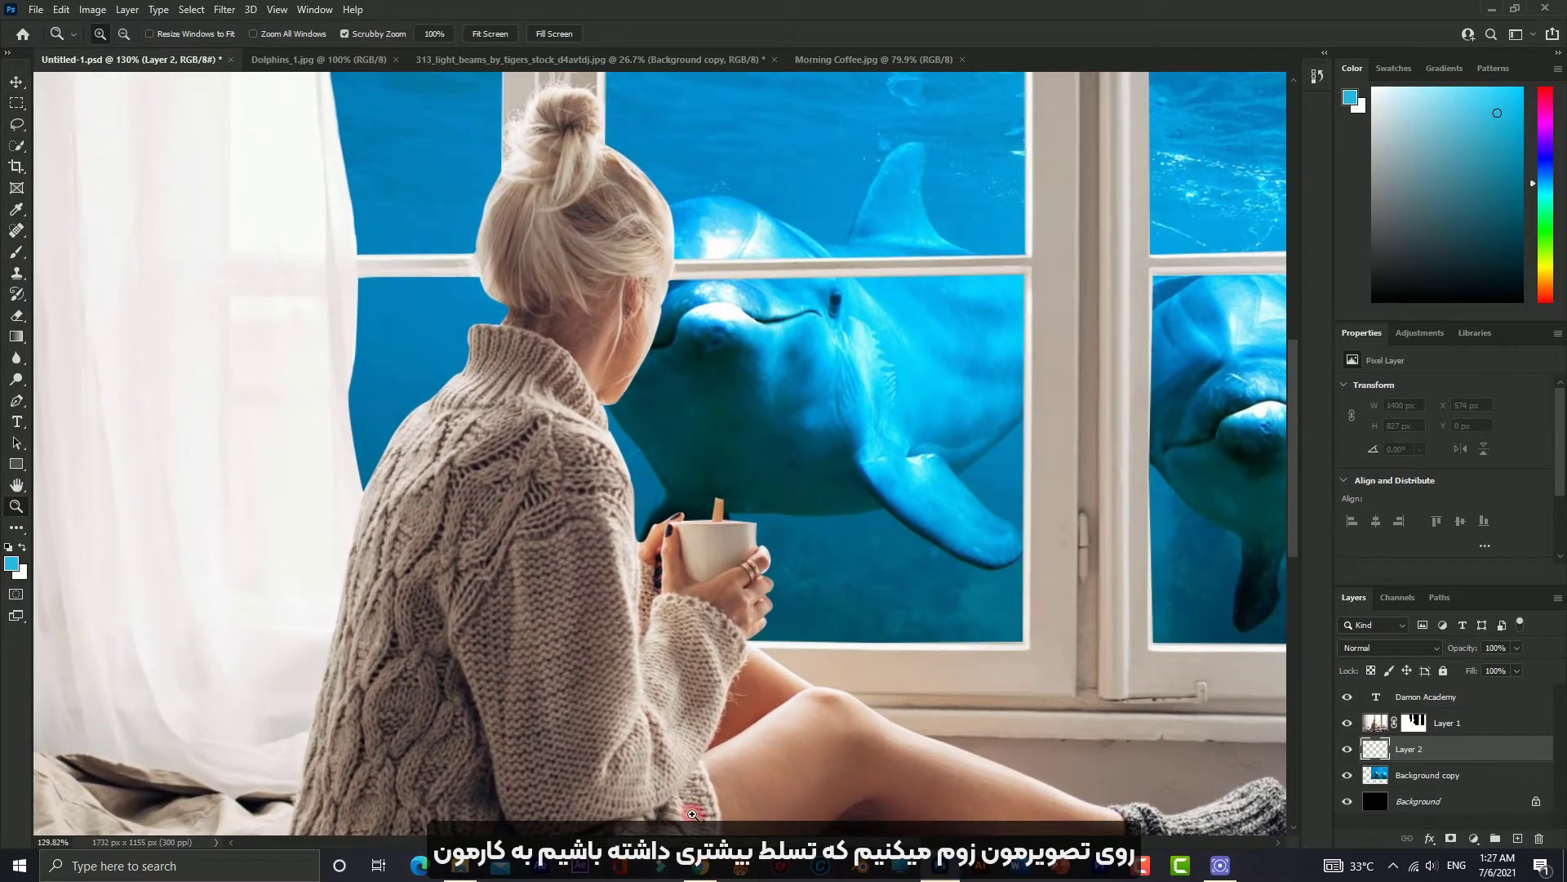
drag(270, 146, 66, 146)
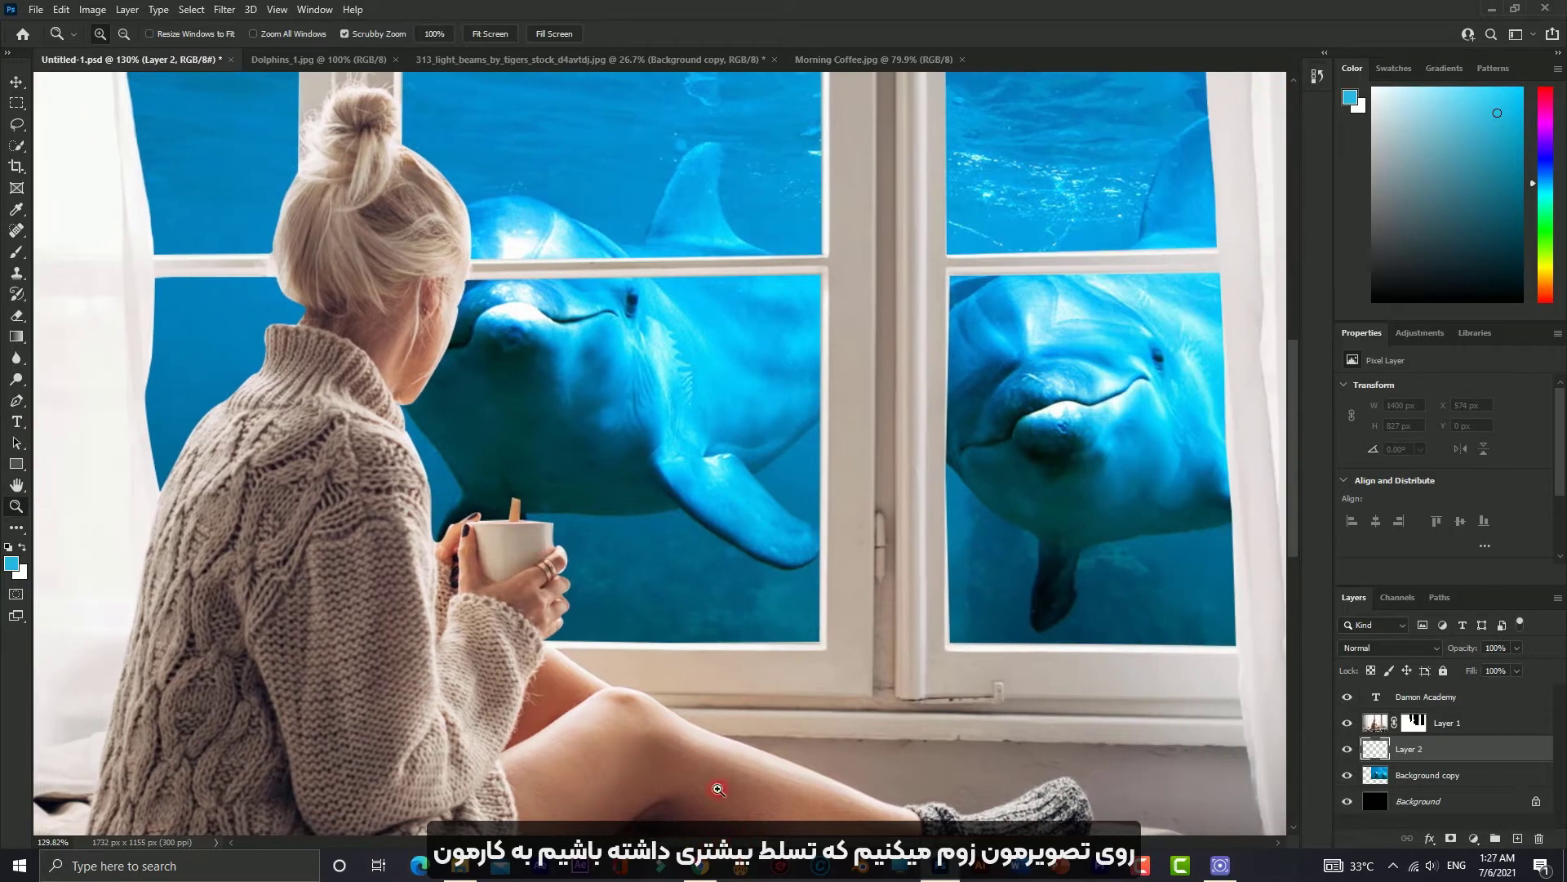
- Choose the Brush tool, adjust its size and hardness, and set opacity to 41%
right_click(17, 253)
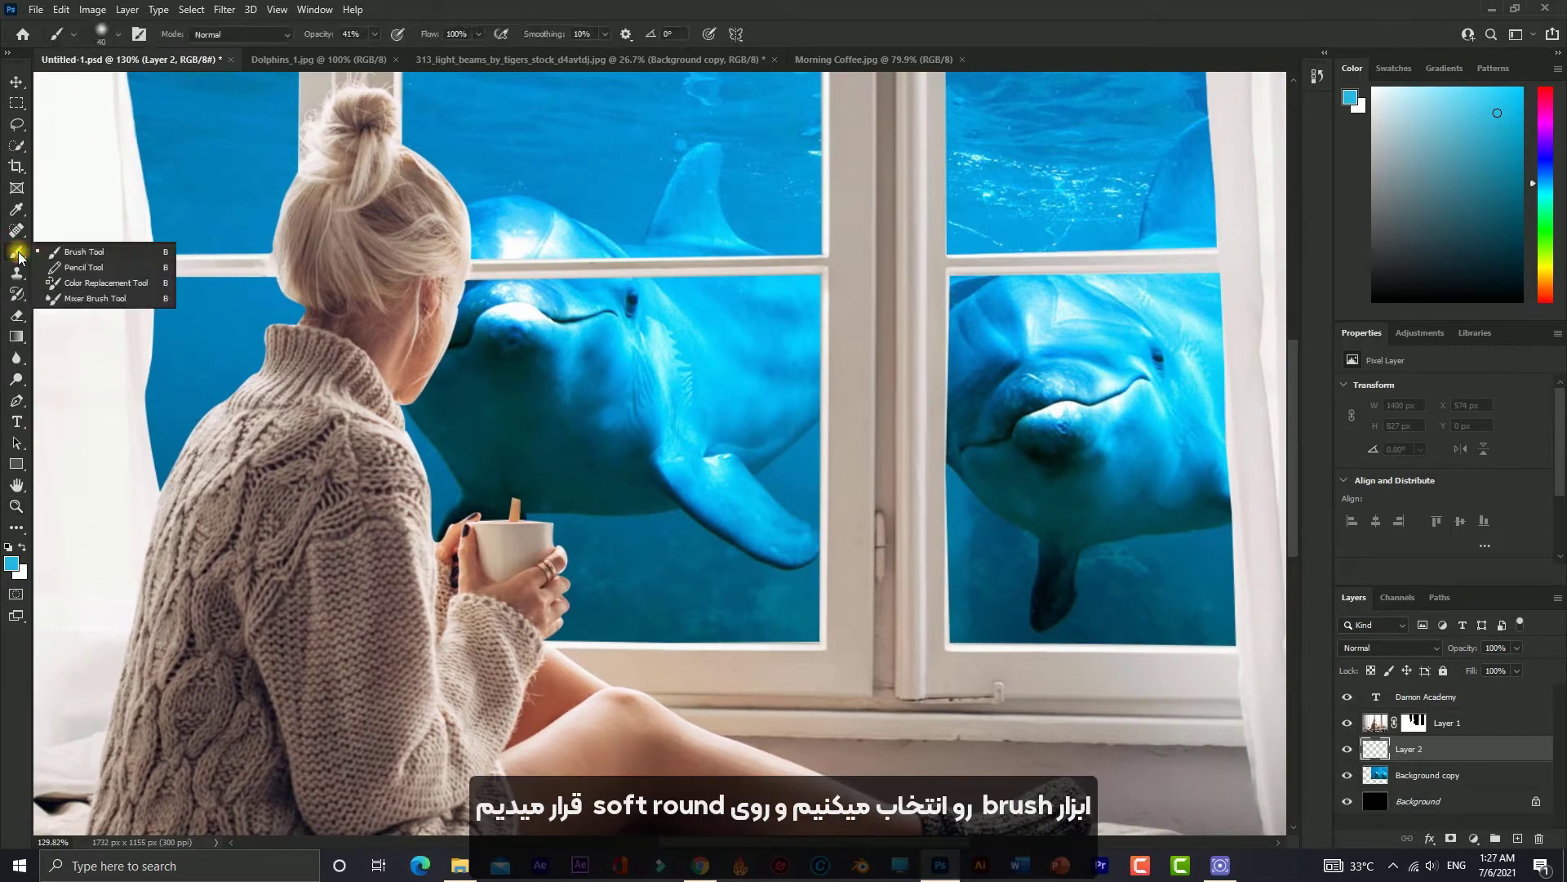
click(68, 258)
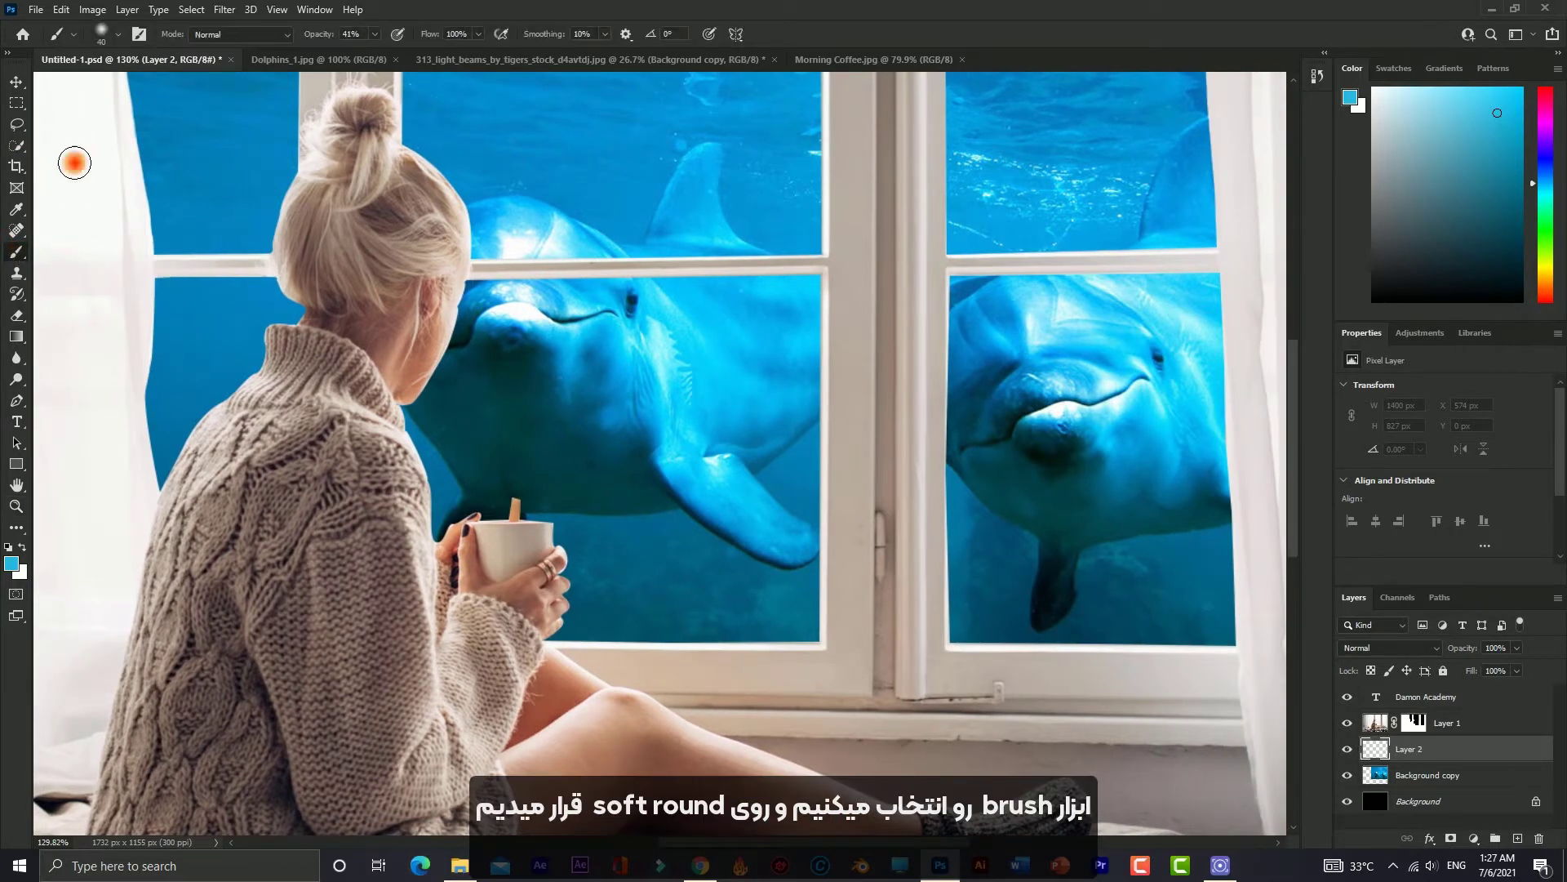
click(122, 43)
click(153, 68)
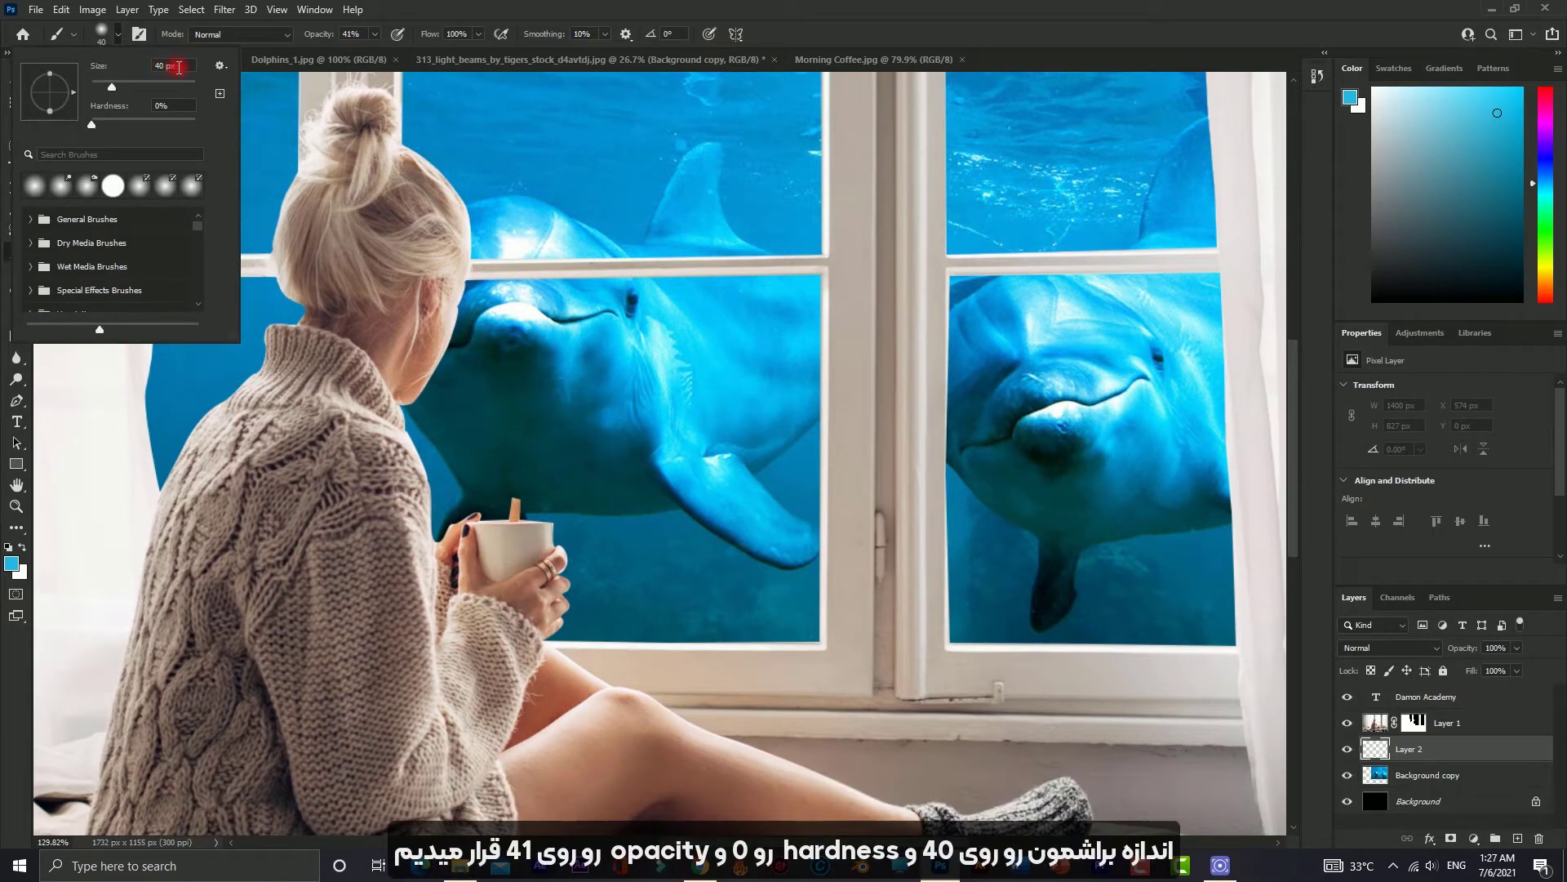
drag(178, 68, 133, 65)
click(360, 35)
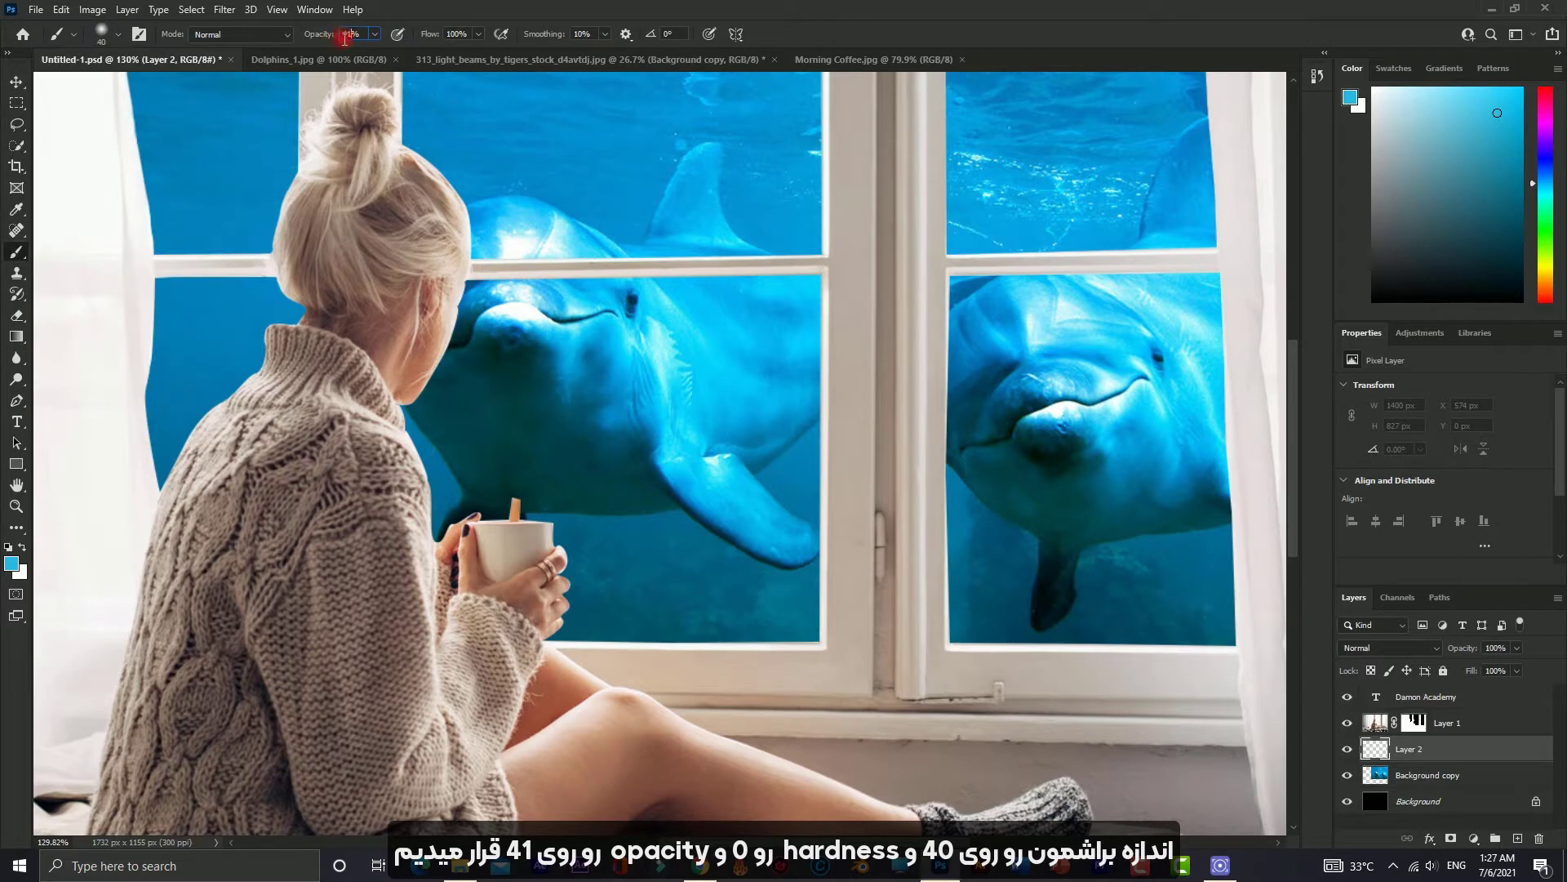
click(375, 36)
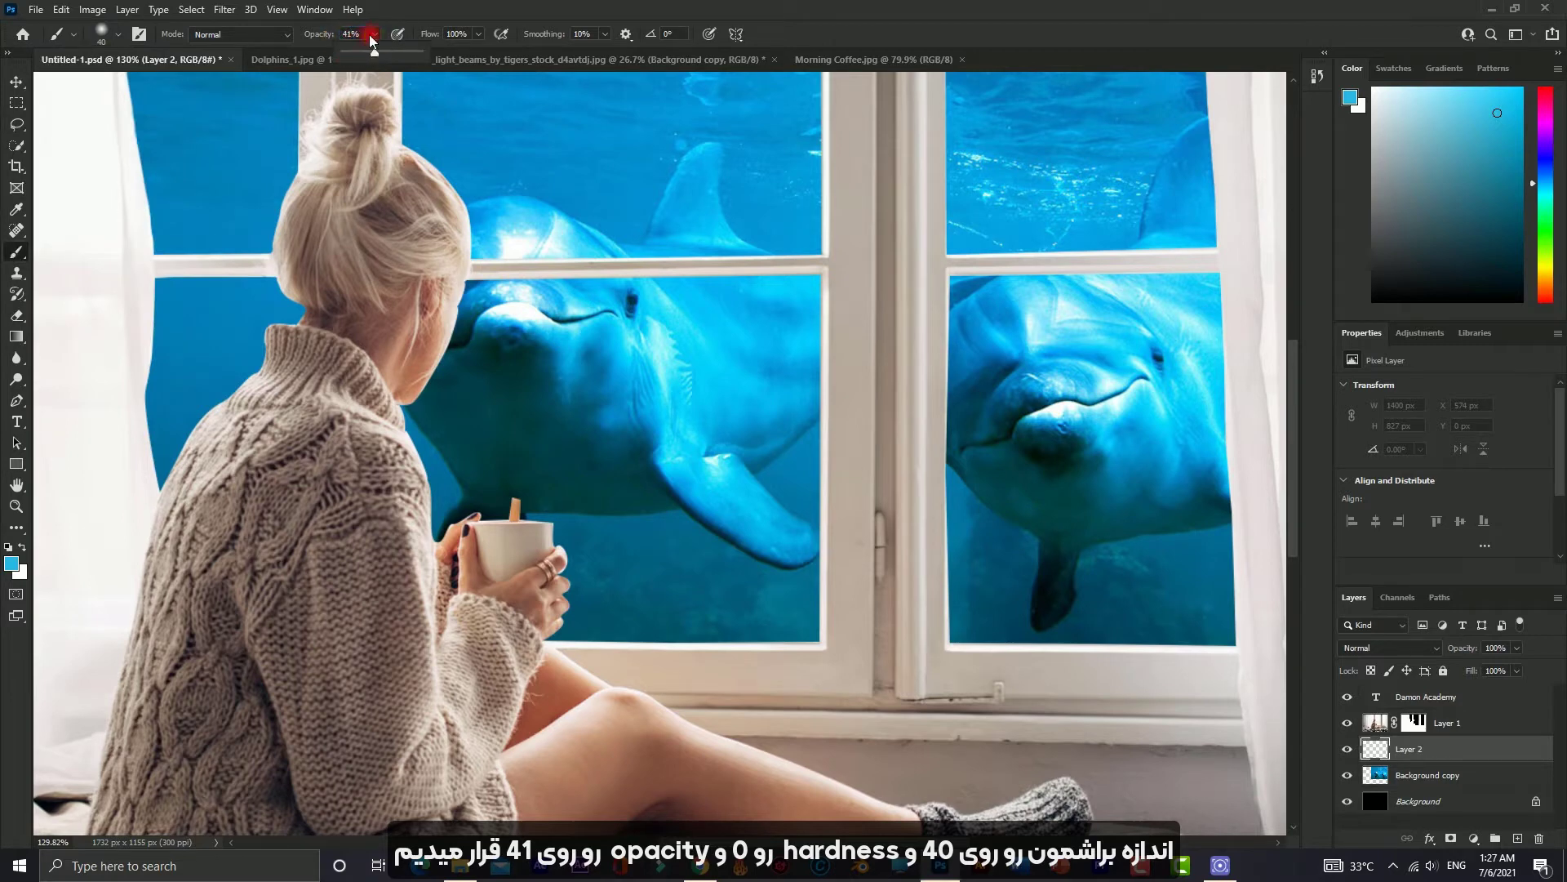
click(319, 35)
- Paint blue over the left dolphin's face and head and the right dolphin's nose highlight
mouse_move(524, 340)
mouse_down()
mouse_move(503, 316)
mouse_move(528, 315)
mouse_move(500, 293)
mouse_move(572, 314)
mouse_up()
key(bracketleft)
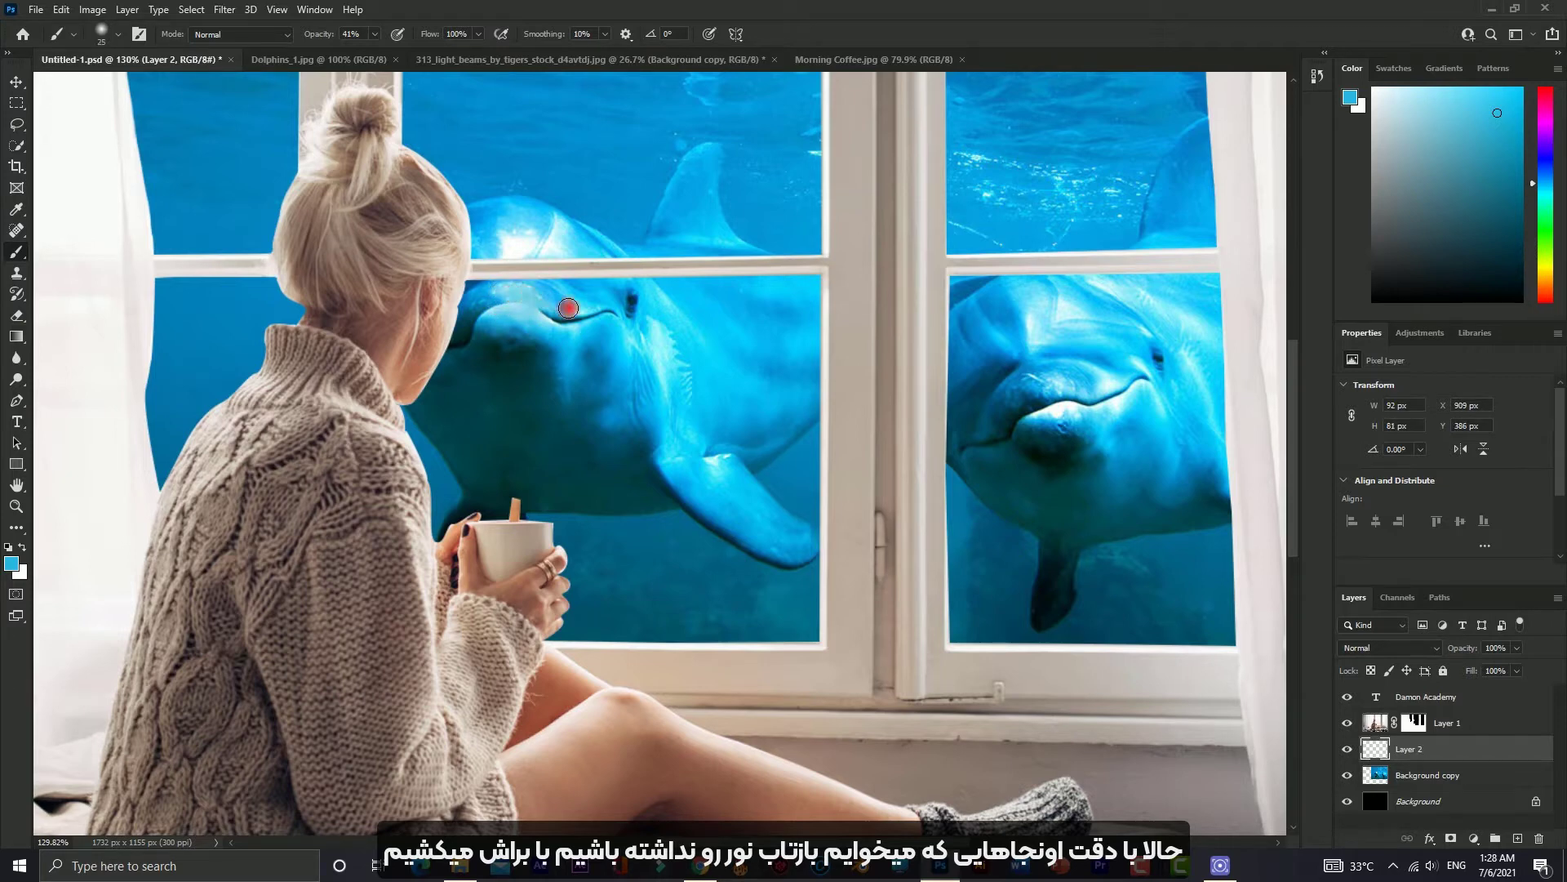
mouse_move(529, 232)
mouse_down()
mouse_move(507, 238)
mouse_move(546, 248)
mouse_move(564, 222)
mouse_move(511, 237)
mouse_move(542, 228)
mouse_move(591, 250)
mouse_move(525, 245)
mouse_move(570, 256)
mouse_up()
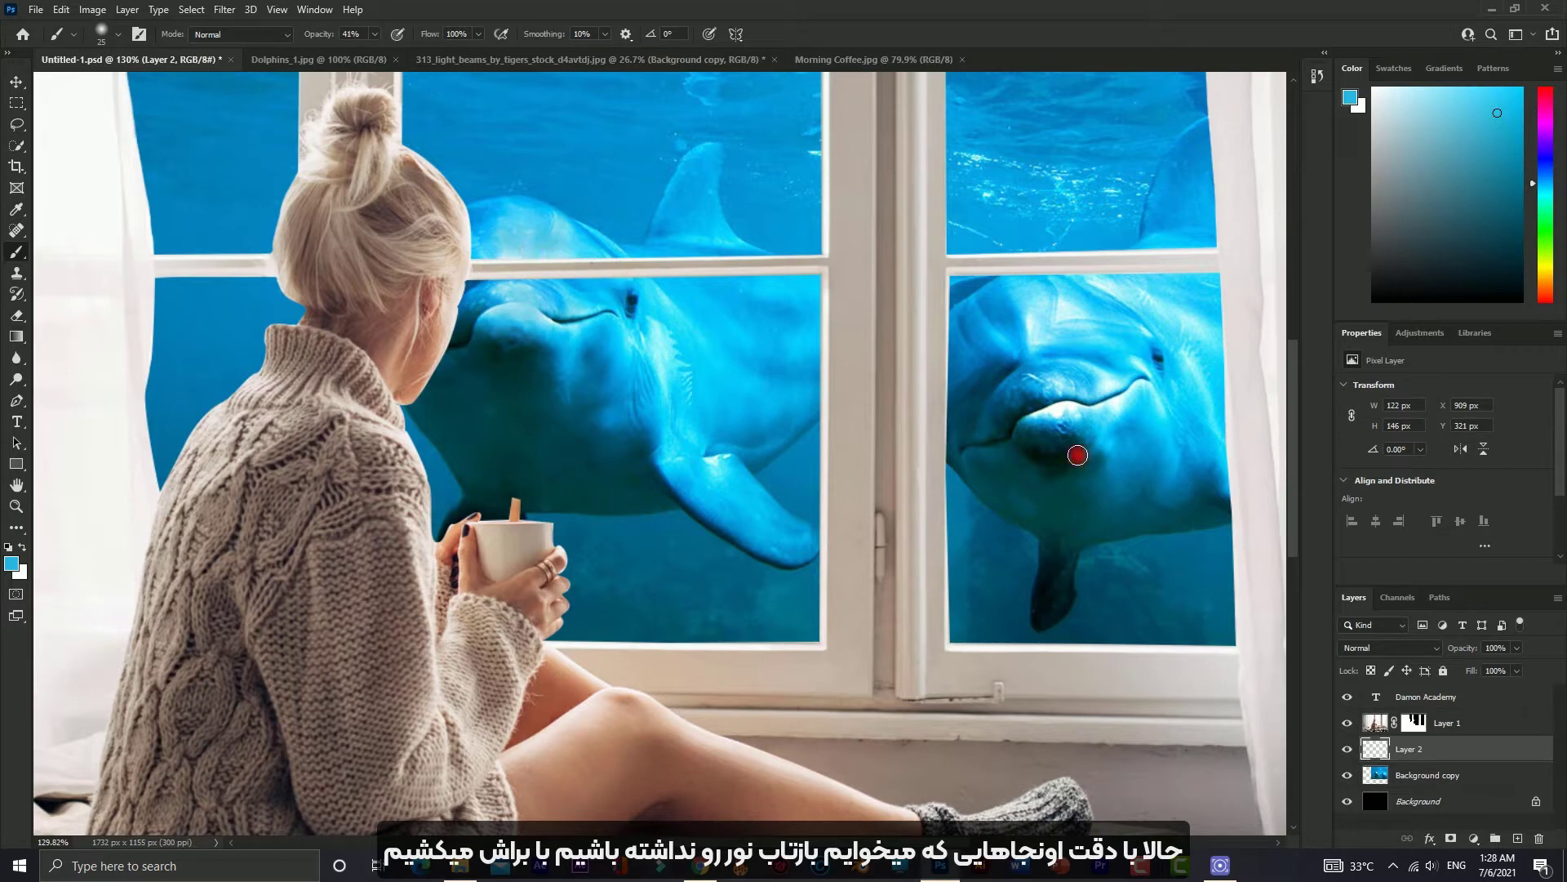
mouse_move(1077, 448)
mouse_down()
mouse_move(1035, 413)
mouse_move(1143, 391)
mouse_move(1137, 360)
mouse_move(1141, 395)
mouse_move(1162, 406)
mouse_move(1056, 356)
mouse_move(1056, 318)
mouse_move(1096, 317)
mouse_move(1053, 305)
mouse_move(1057, 350)
mouse_move(1105, 391)
mouse_move(1112, 371)
mouse_move(1053, 374)
mouse_move(1095, 360)
mouse_move(1079, 378)
mouse_move(1043, 307)
mouse_move(1081, 315)
mouse_move(1036, 335)
mouse_move(1077, 355)
mouse_up()
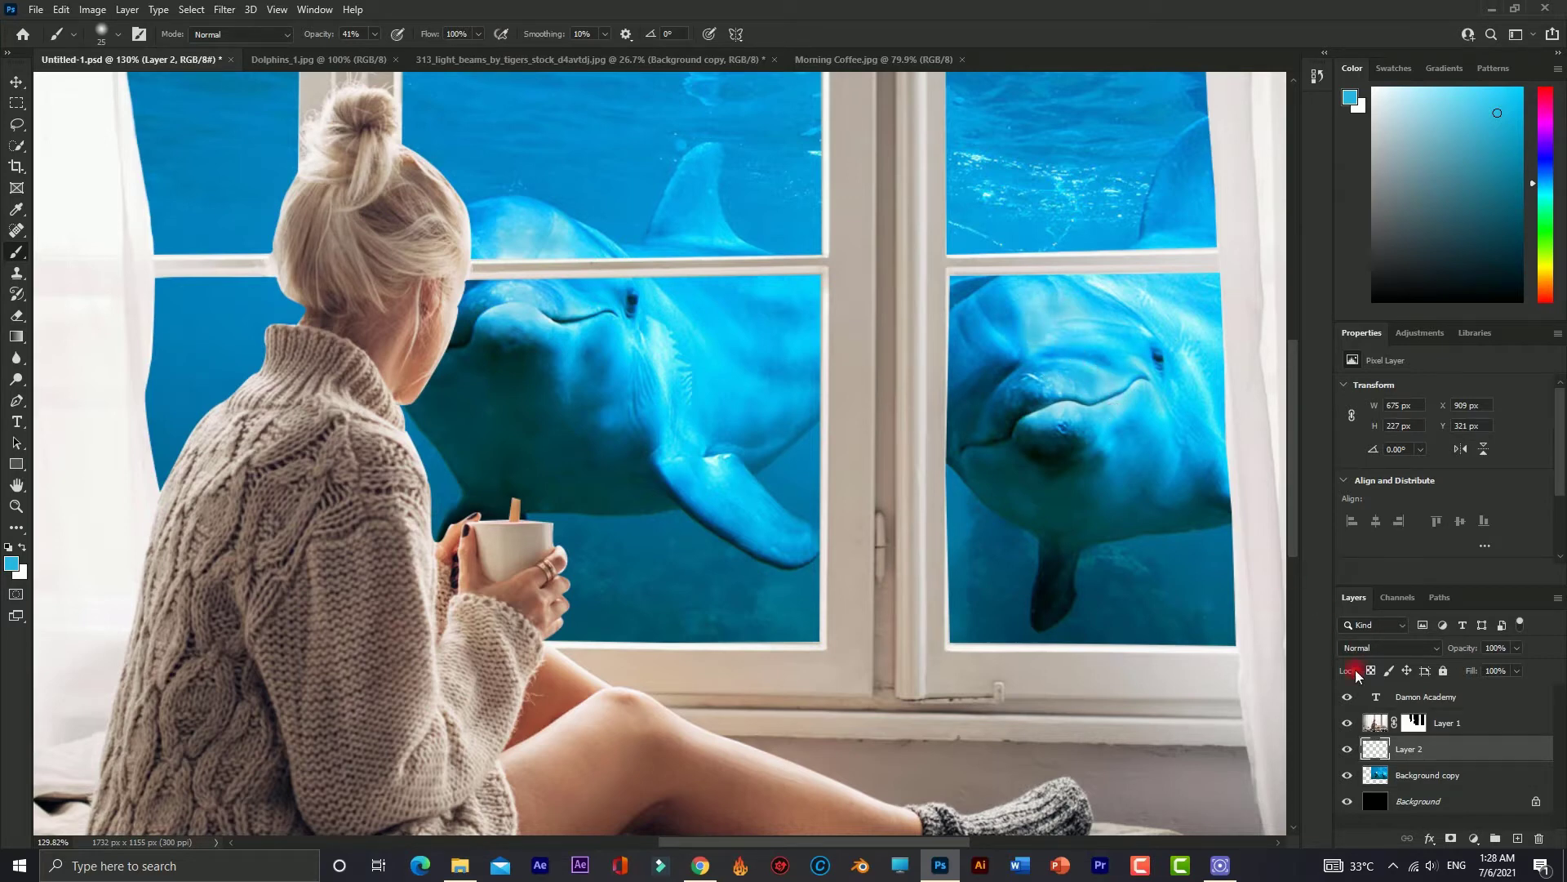
- Set Layer 2's blend mode to Darker Color, compare before and after, and reselect Layer 1
click(1347, 749)
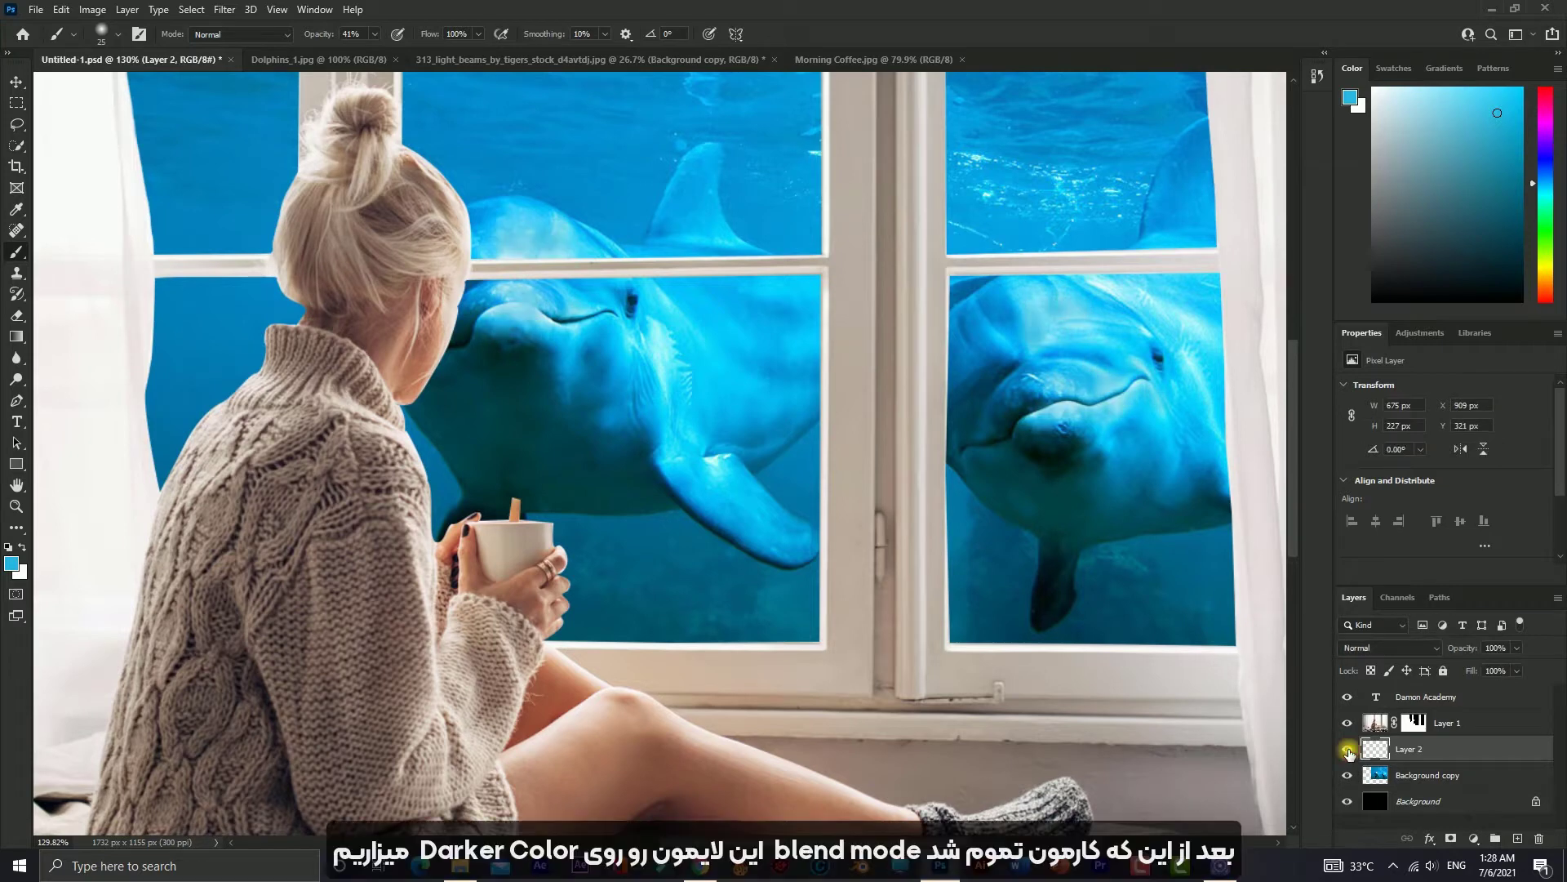
click(1378, 650)
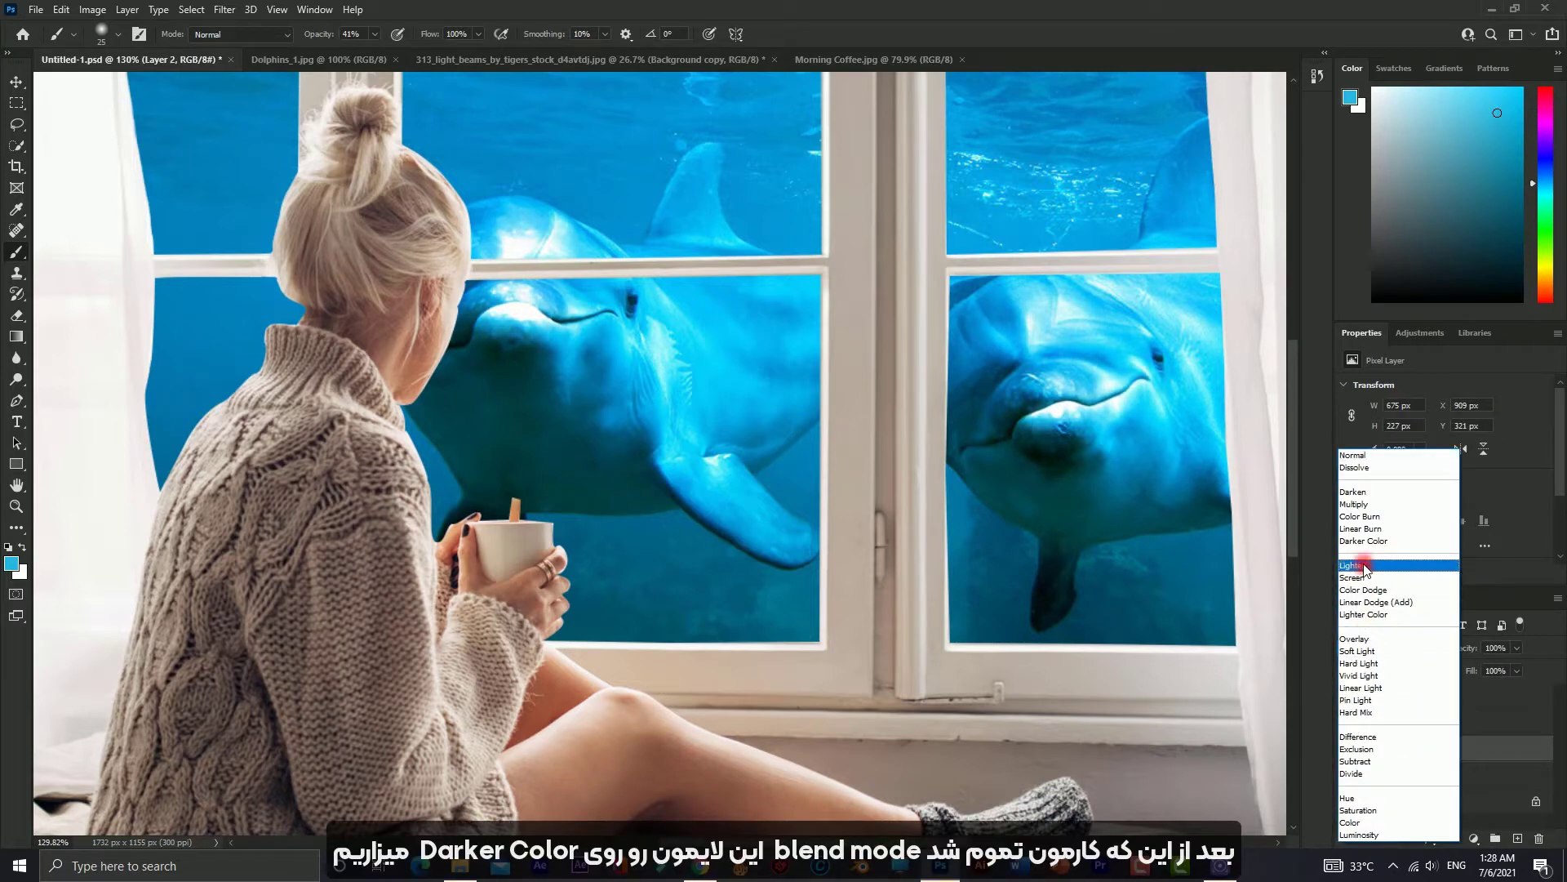
click(1424, 541)
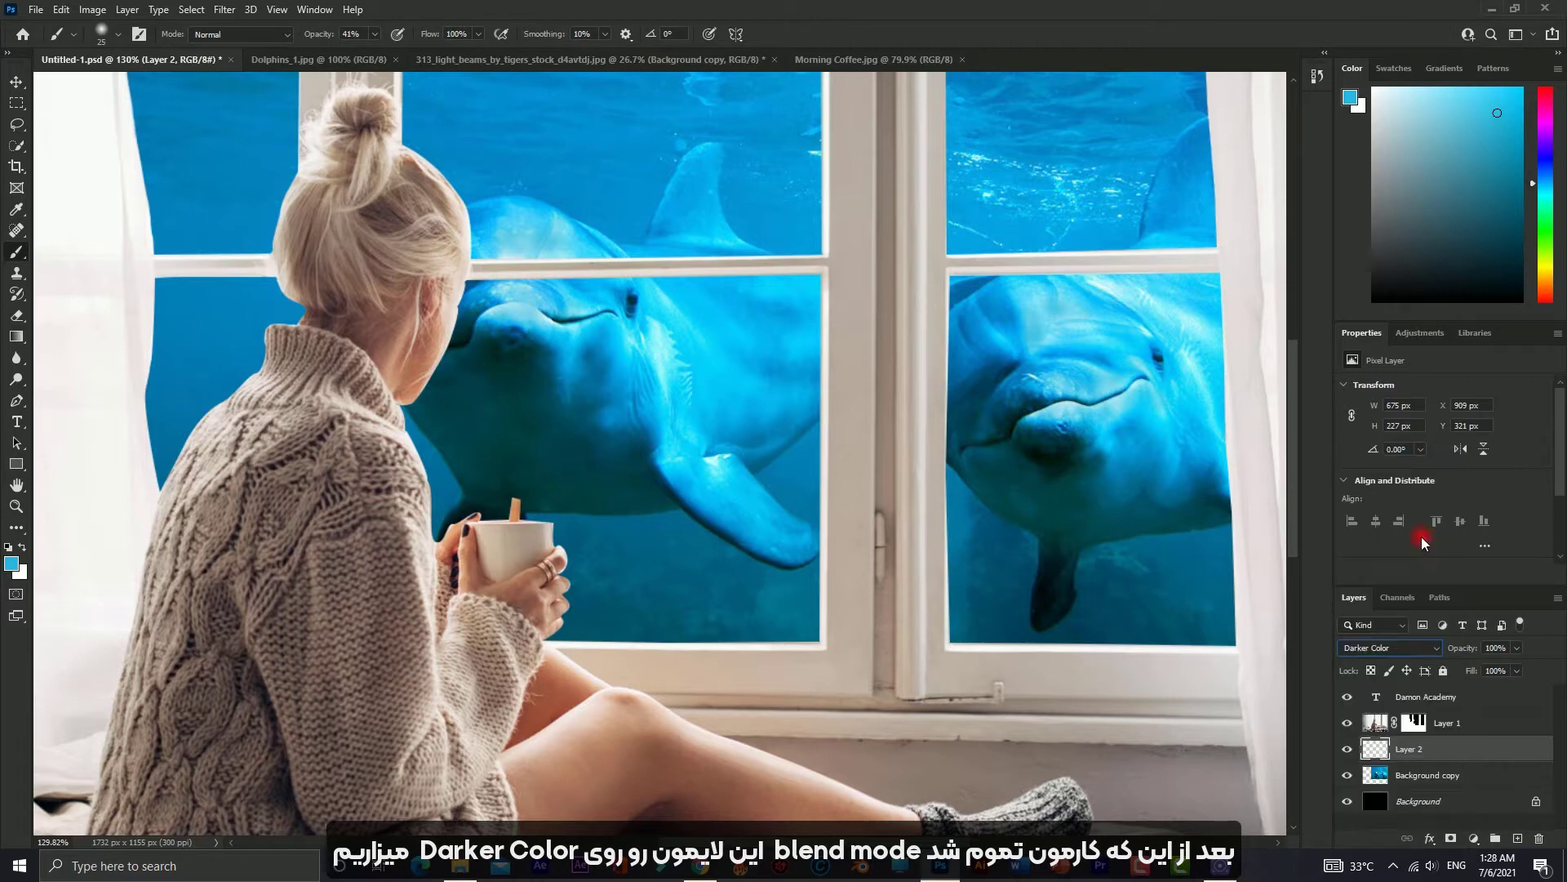
click(1349, 748)
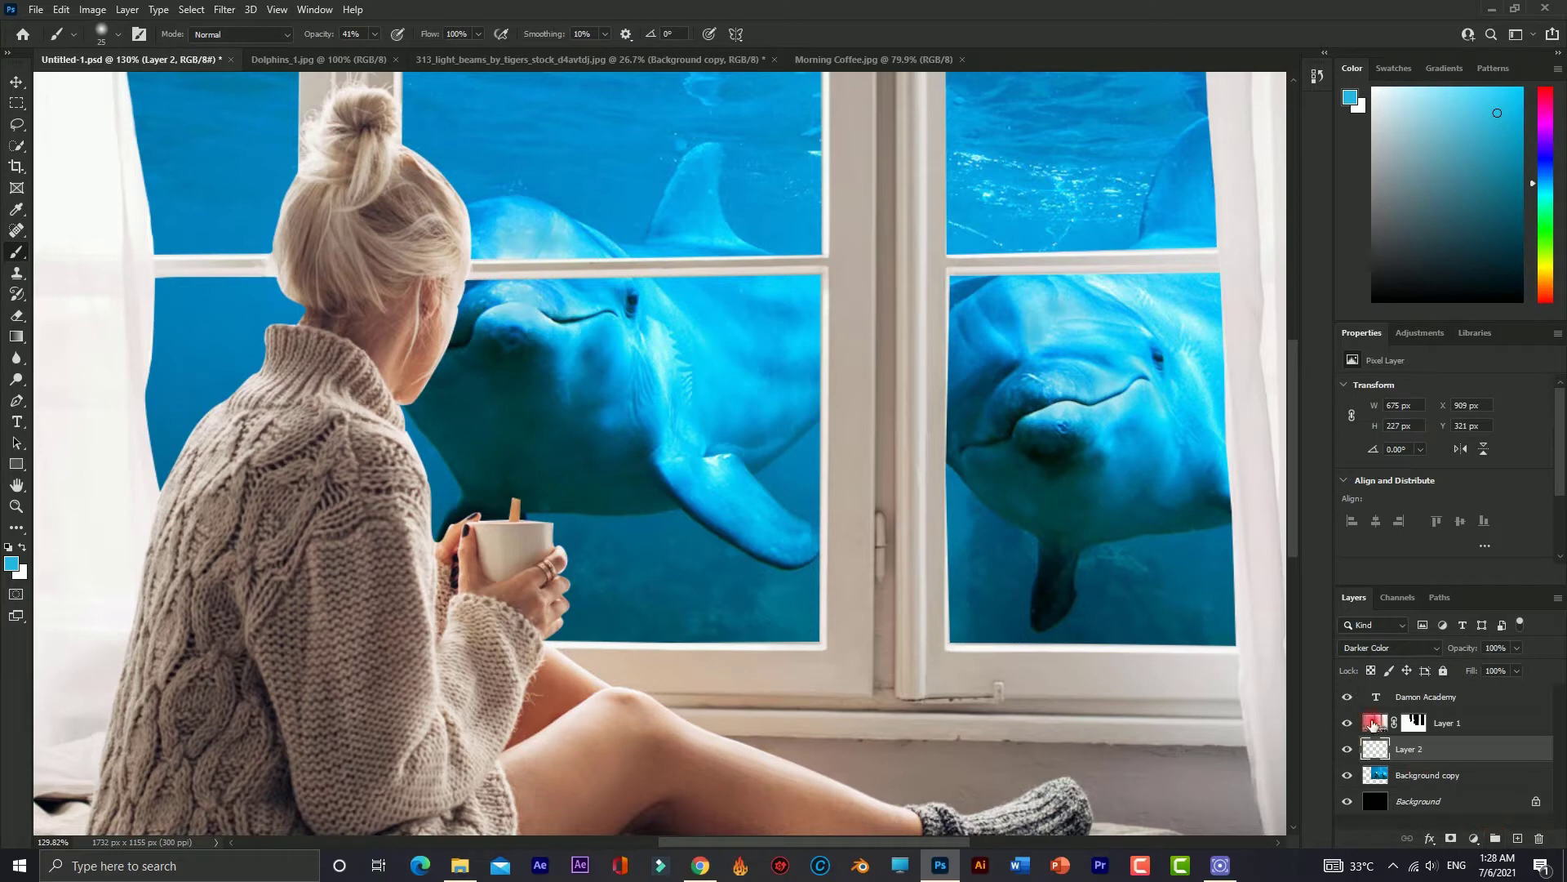
click(1372, 724)
- Add a Color Balance adjustment clipped to Layer 1 and push the midtones toward blue
click(1476, 838)
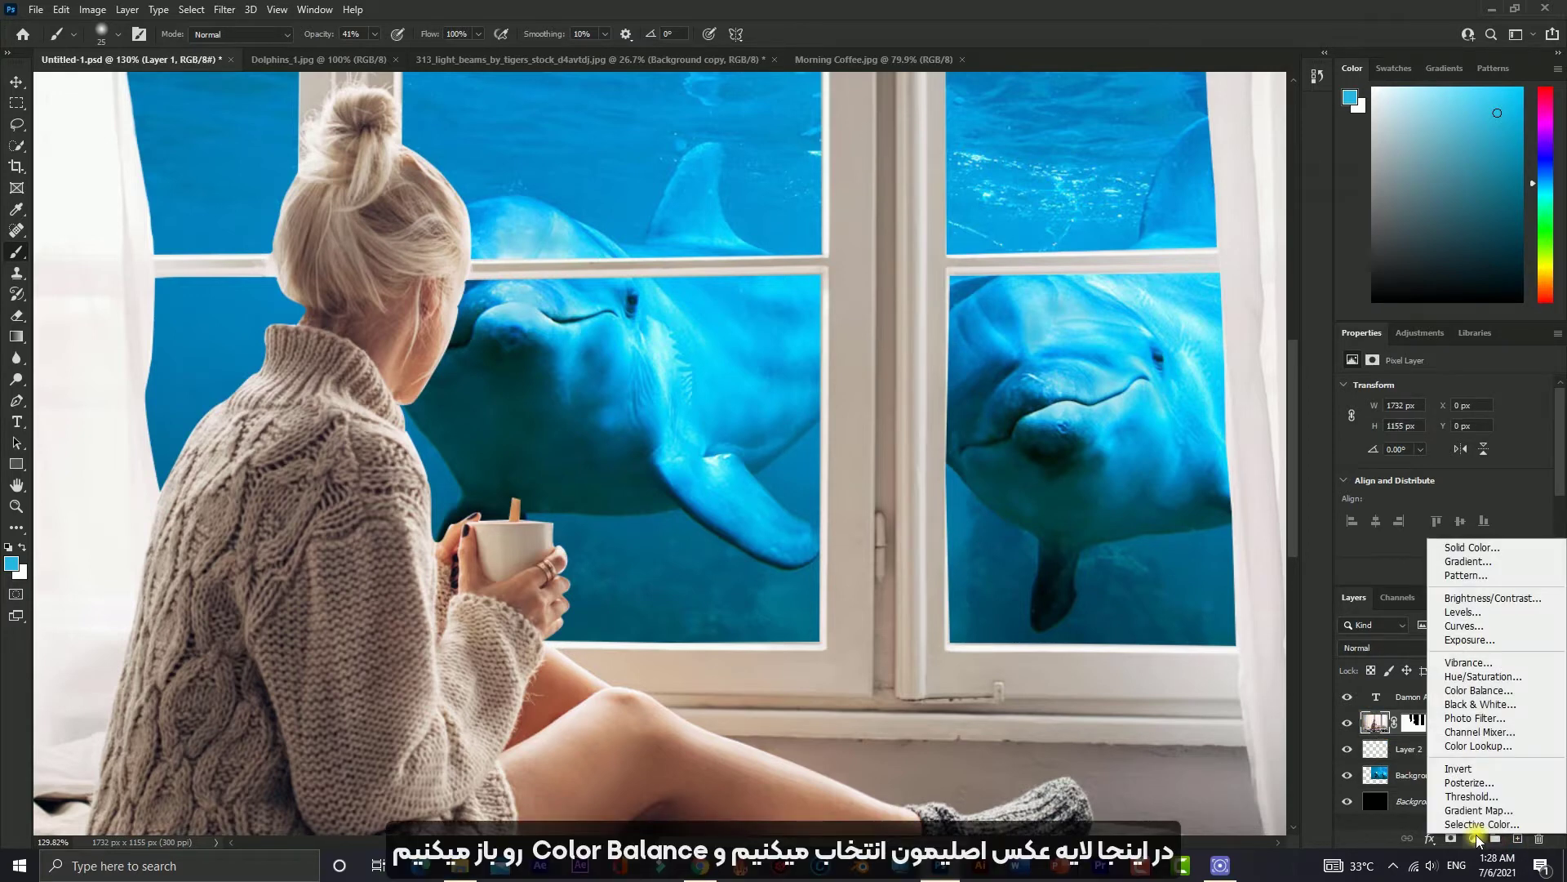
click(1495, 691)
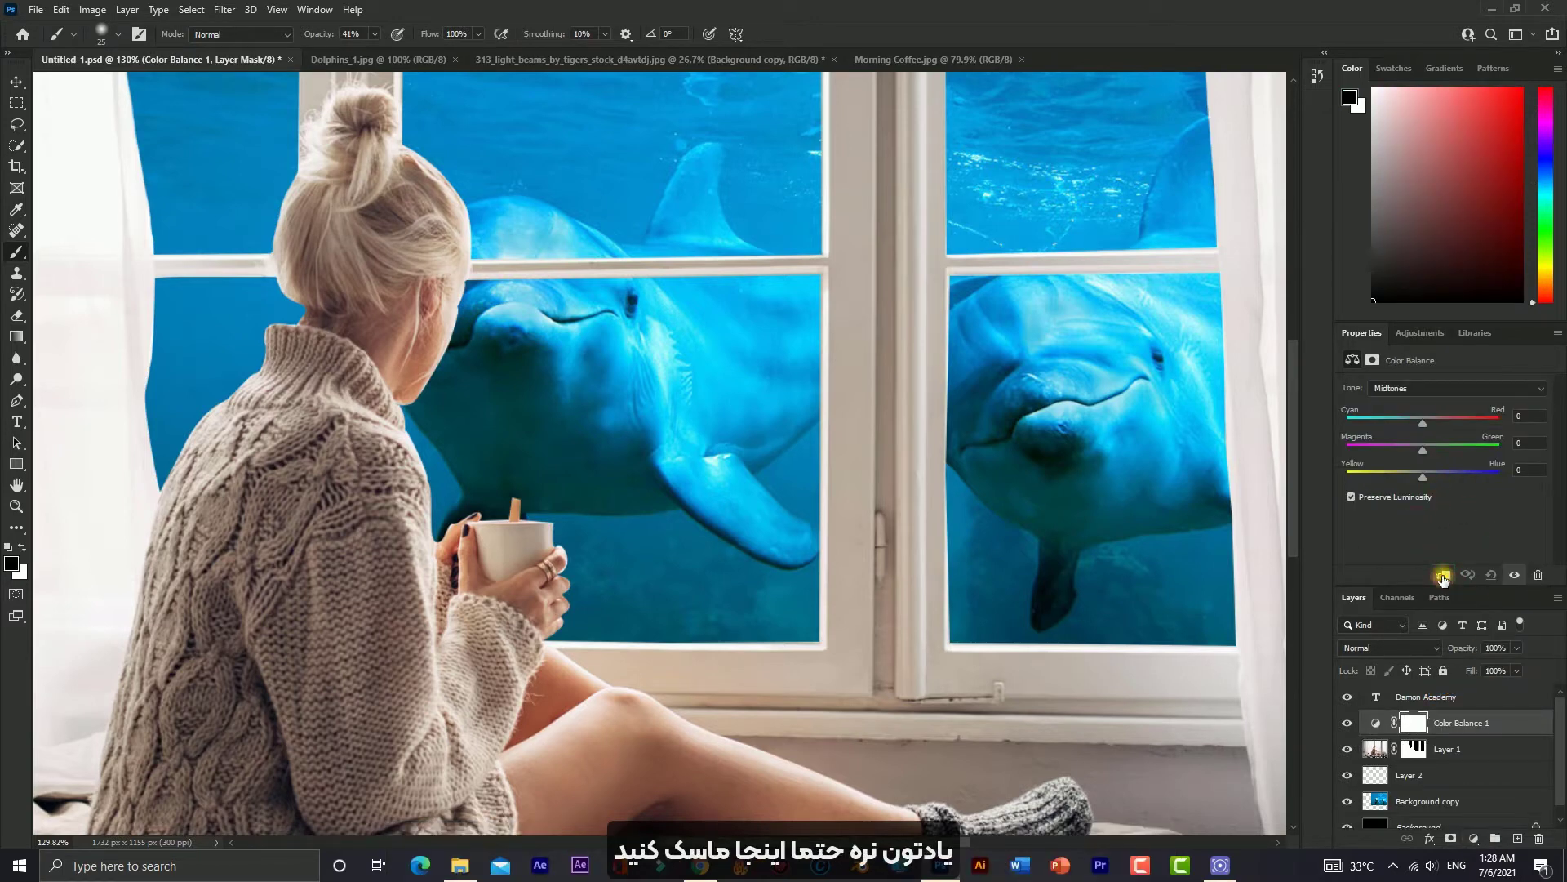
click(1442, 575)
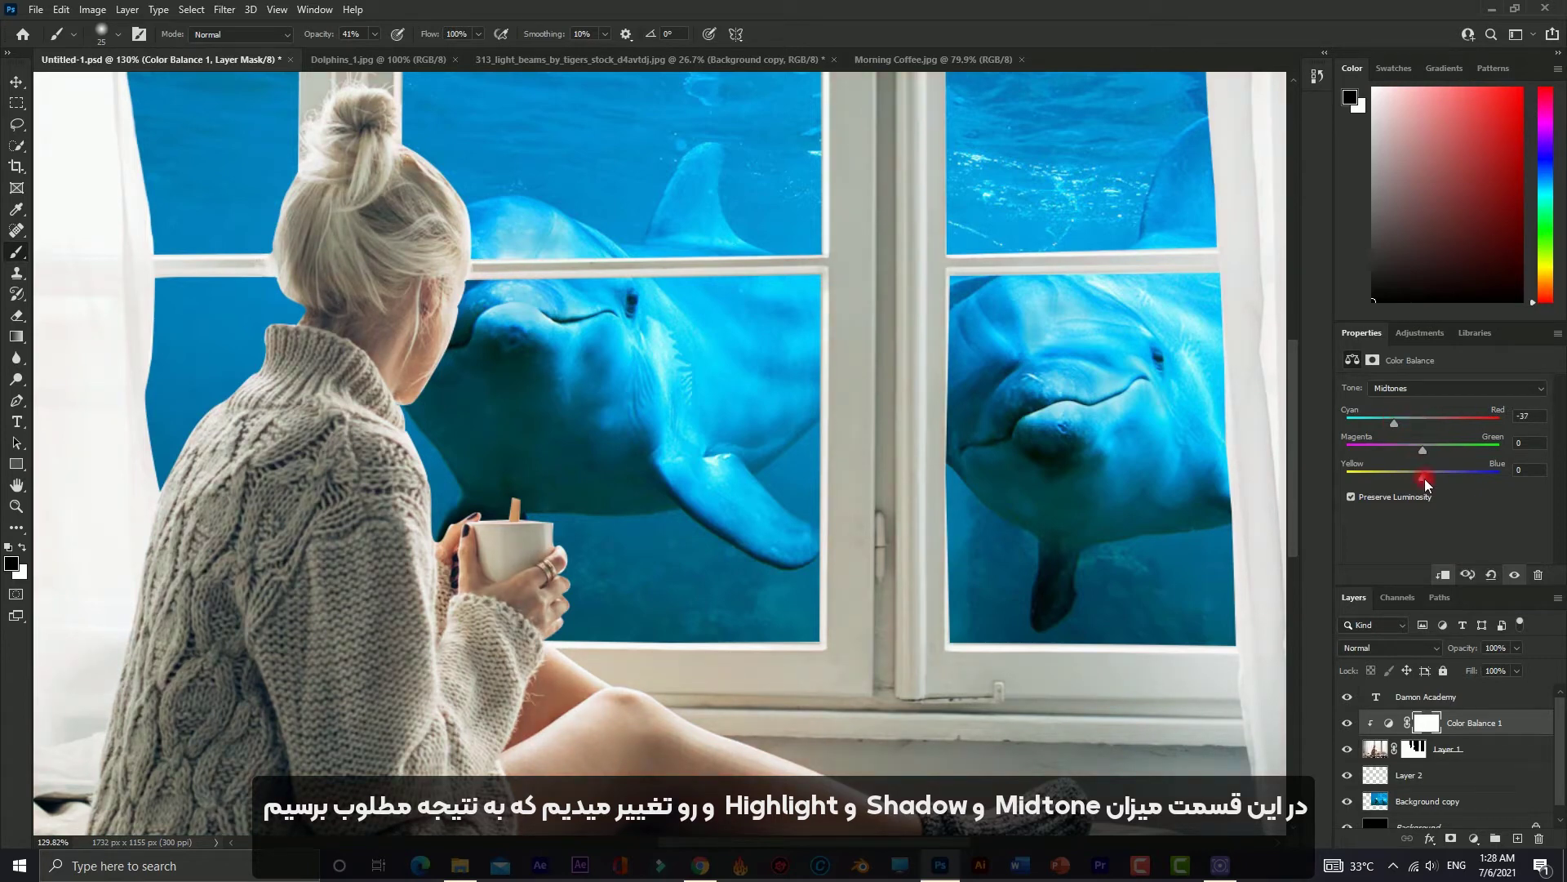
drag(1423, 477, 1442, 477)
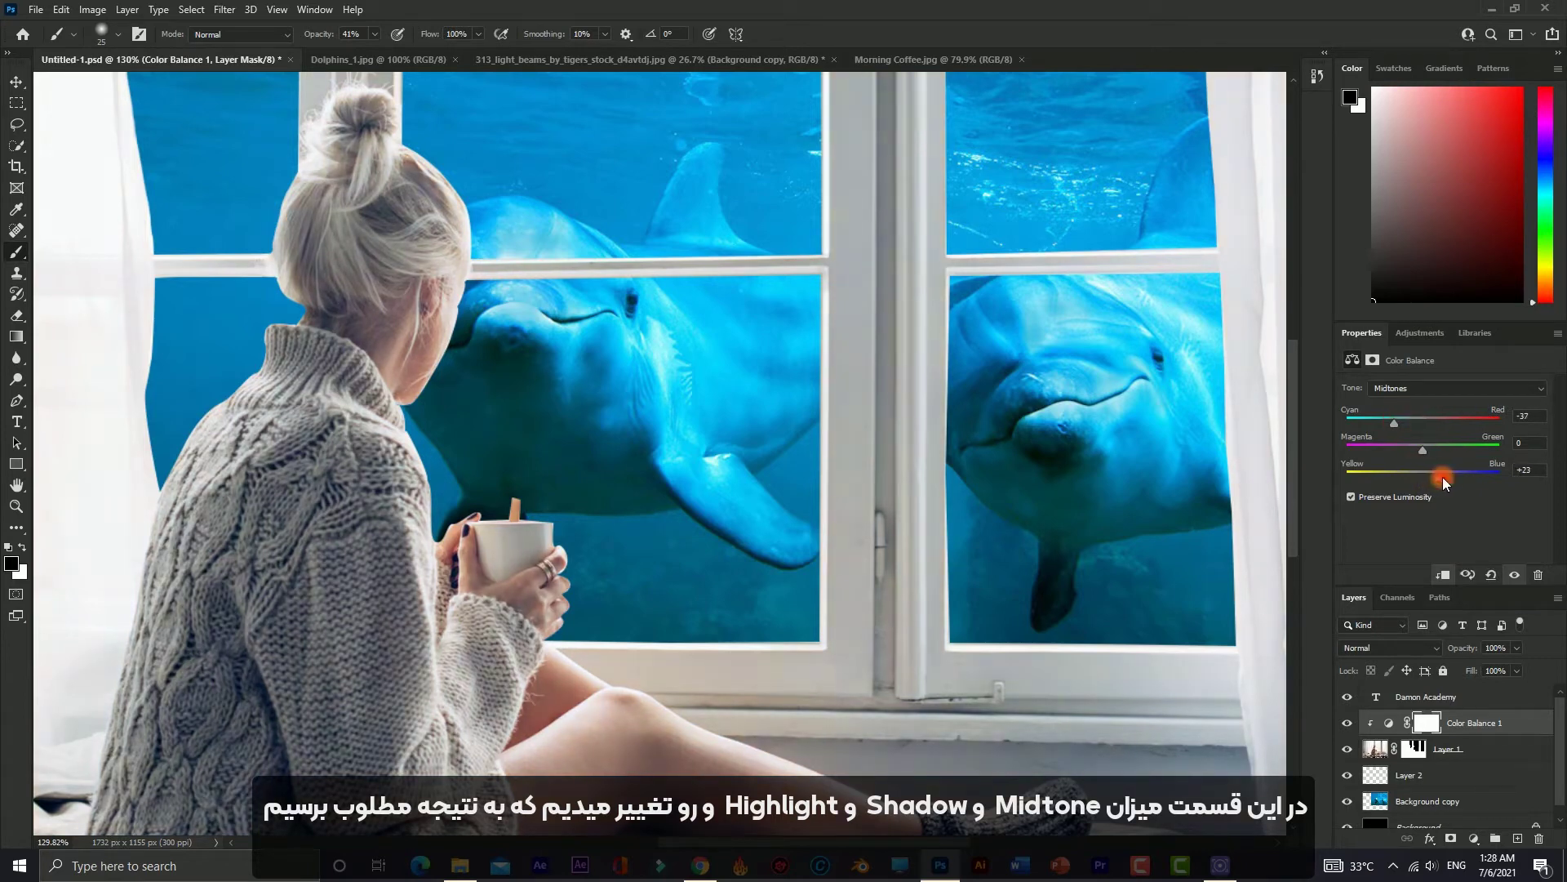
- Push the Color Balance shadows toward blue and the highlights toward cyan and blue
click(1452, 385)
click(1429, 400)
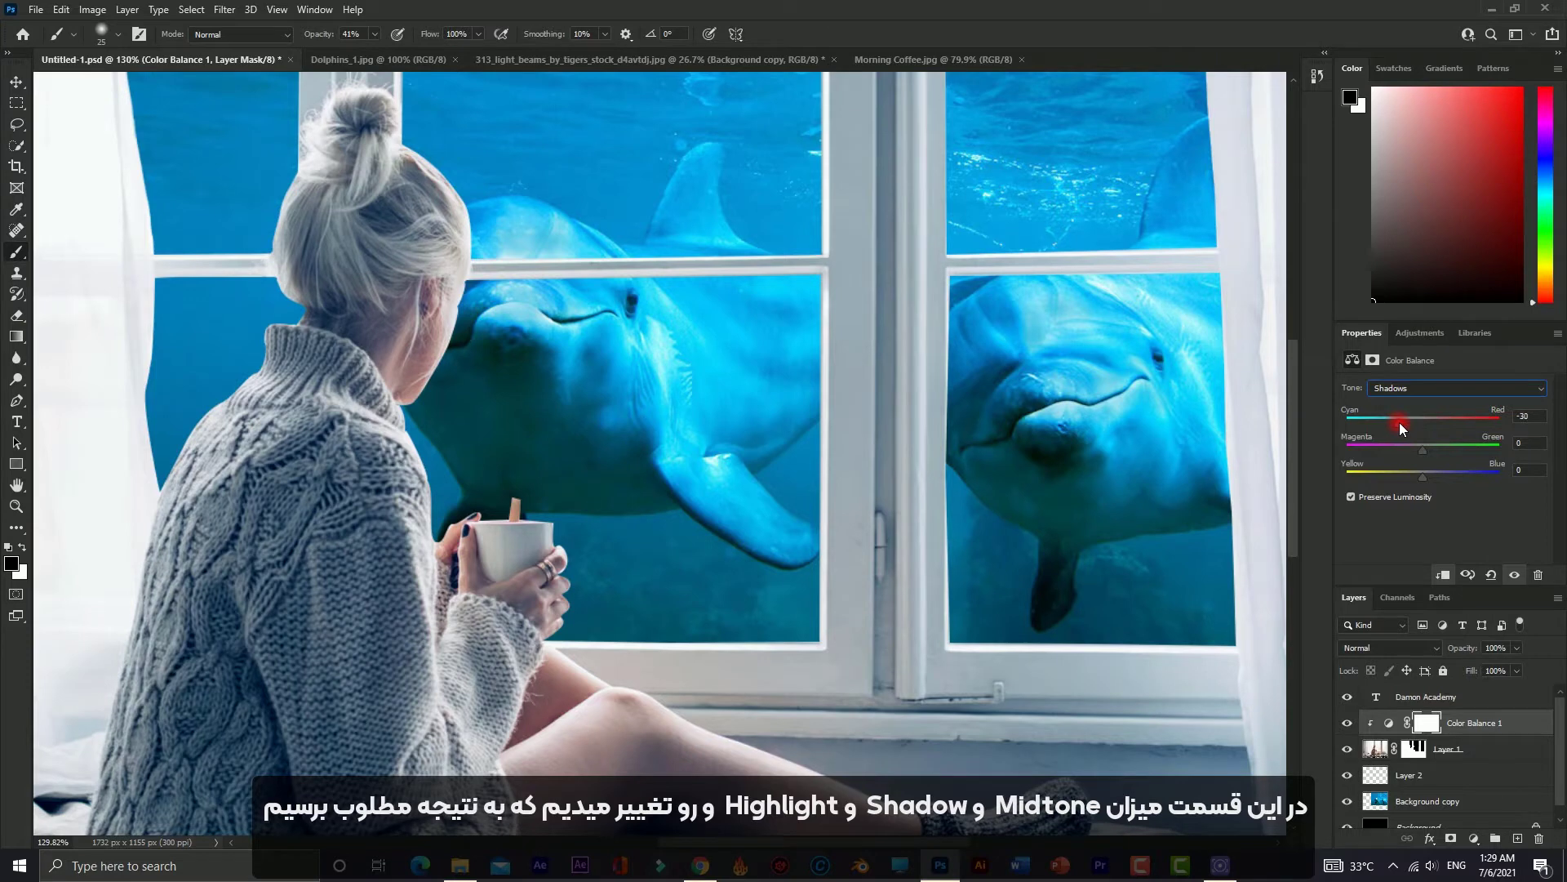
drag(1421, 474, 1445, 480)
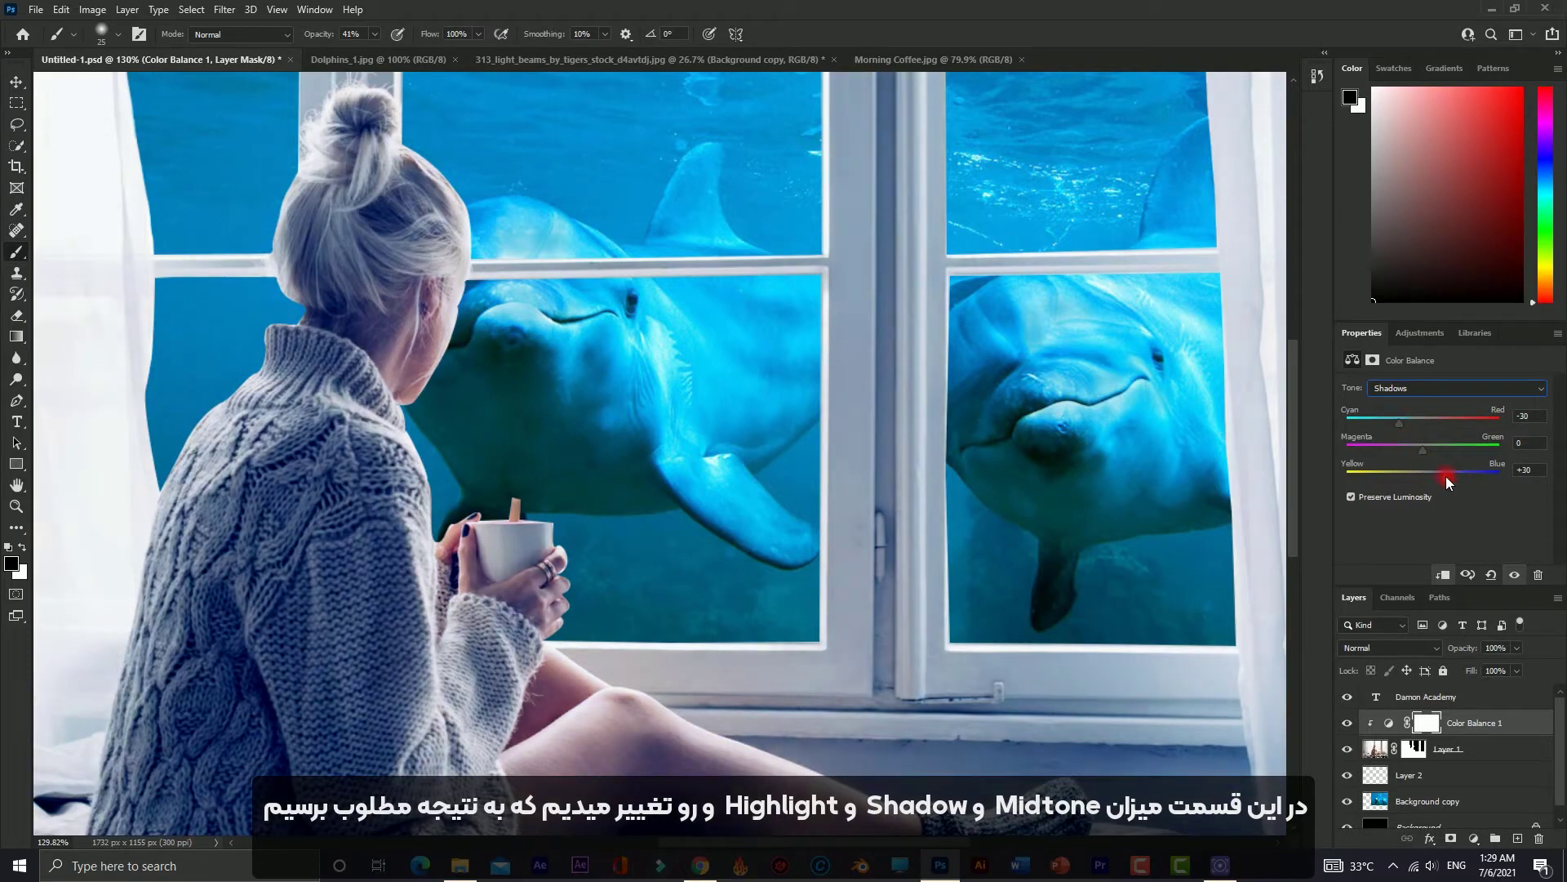
click(1438, 389)
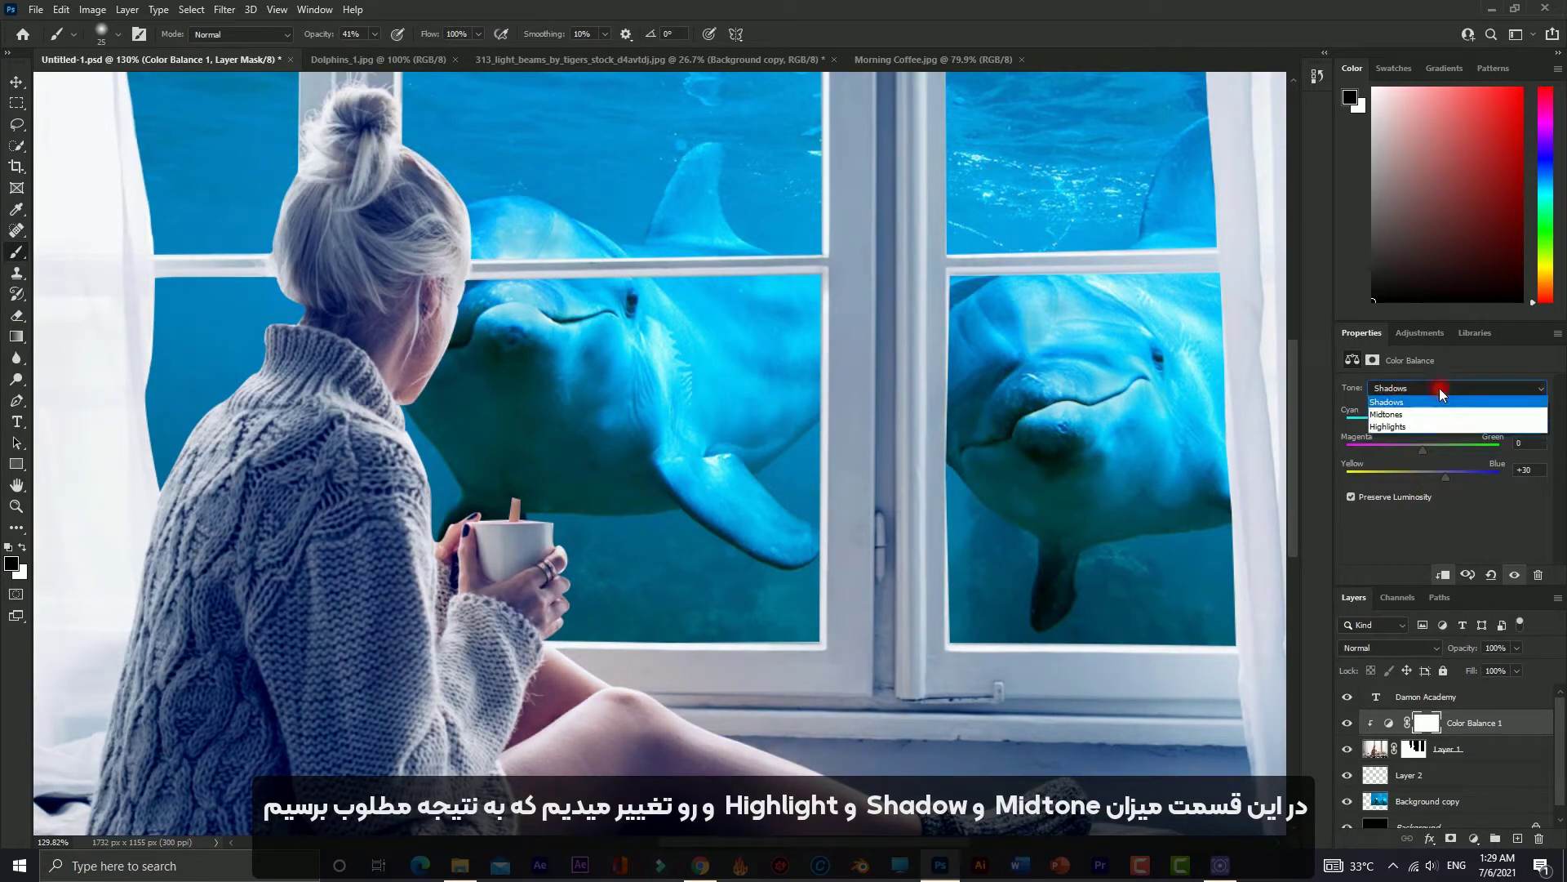
click(1436, 426)
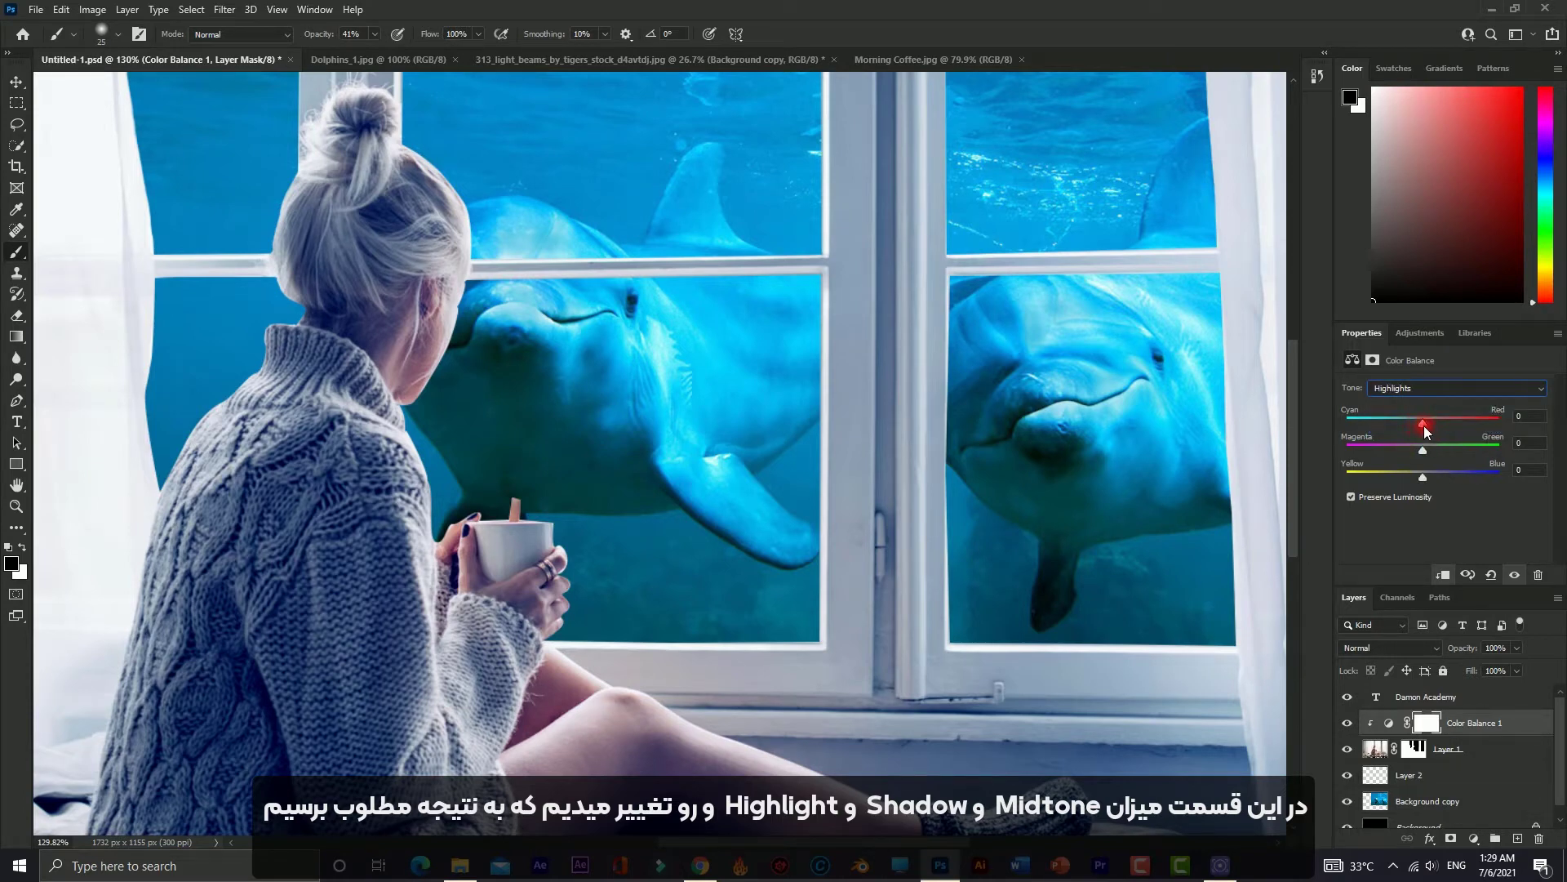
drag(1421, 428, 1416, 425)
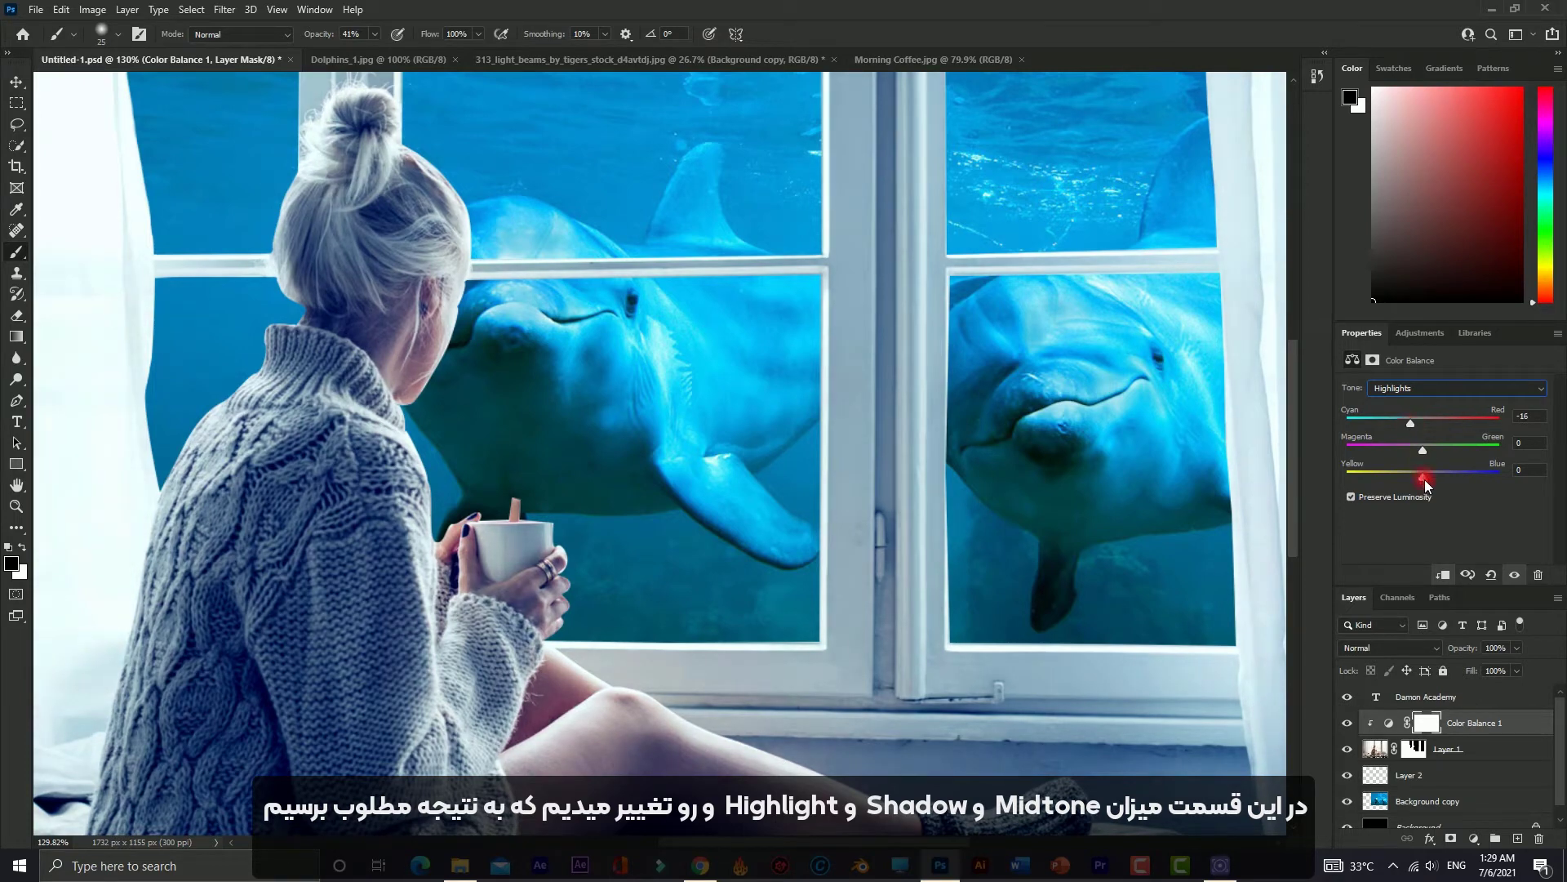
drag(1424, 479, 1437, 480)
- Add a Curves adjustment clipped to Layer 1, lowering the top endpoint and pulling a midpoint down
click(1473, 839)
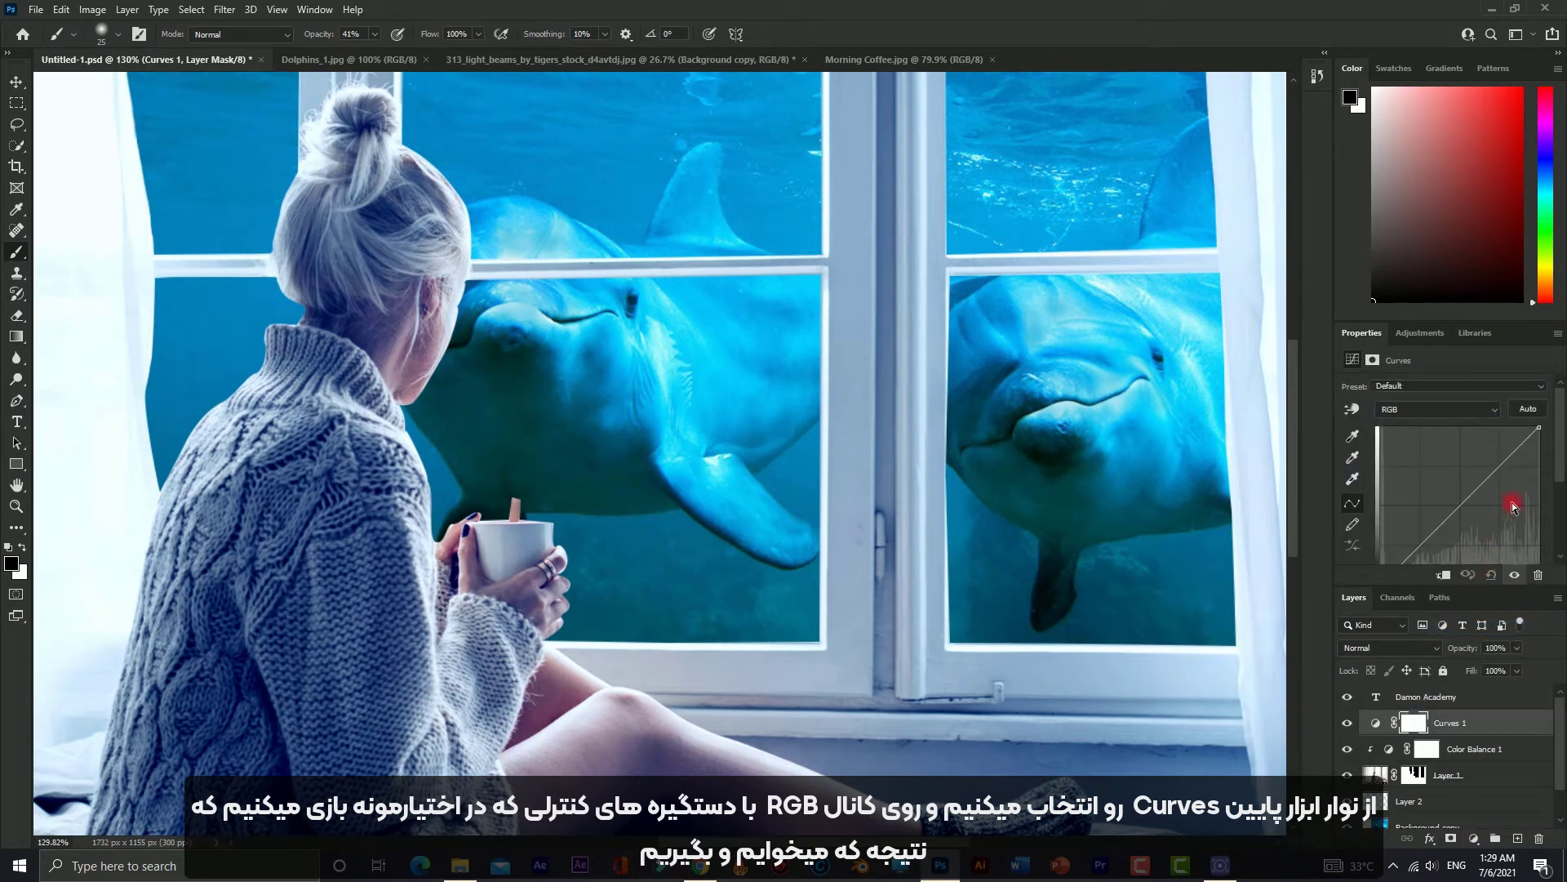
click(1445, 576)
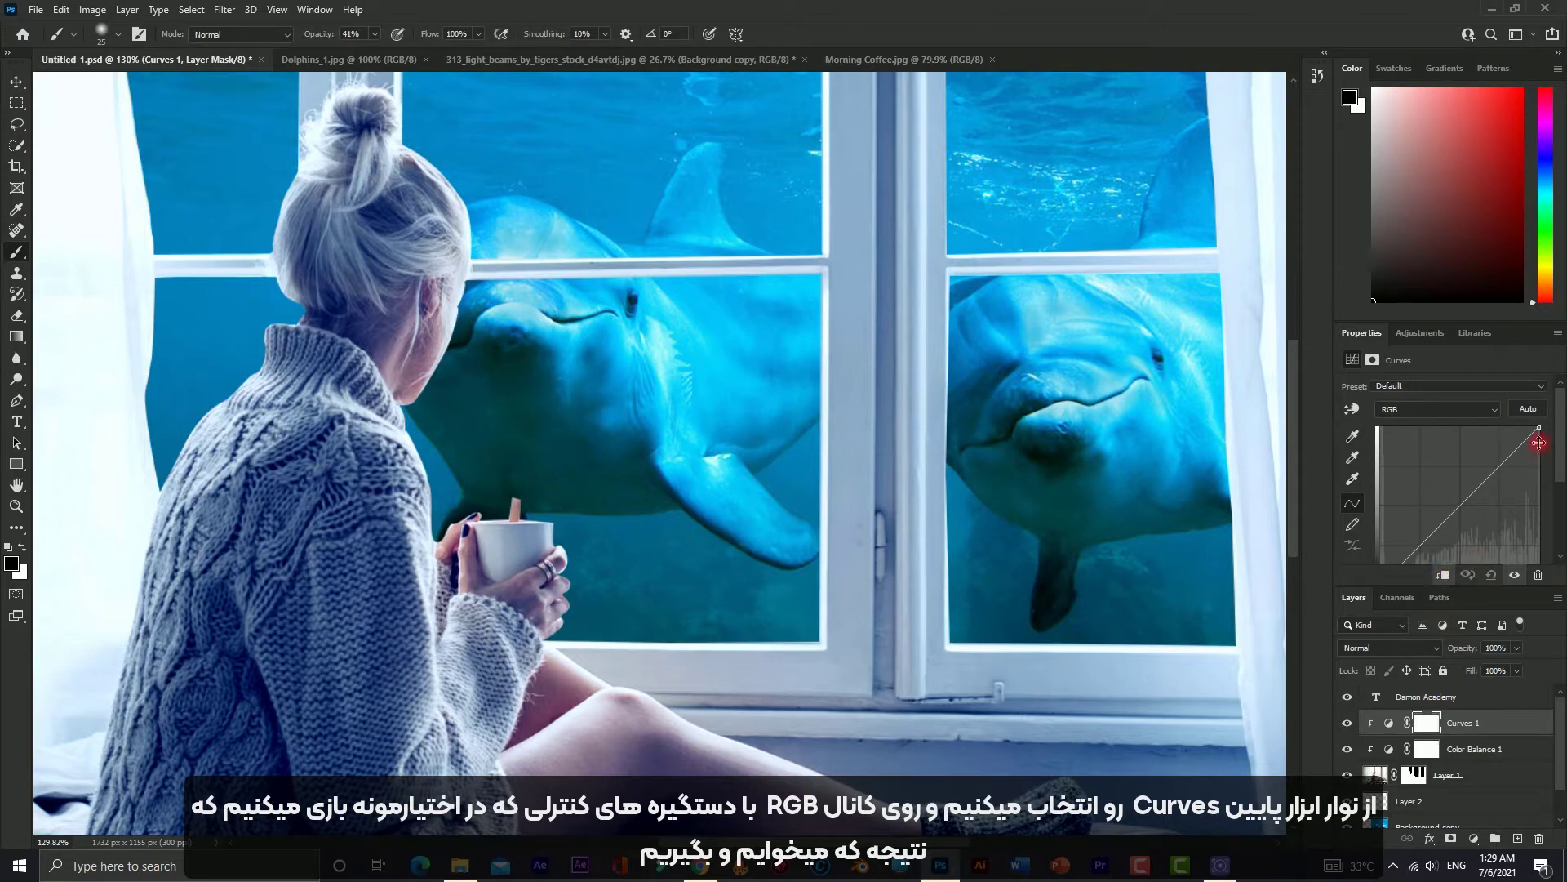
drag(1538, 427, 1539, 466)
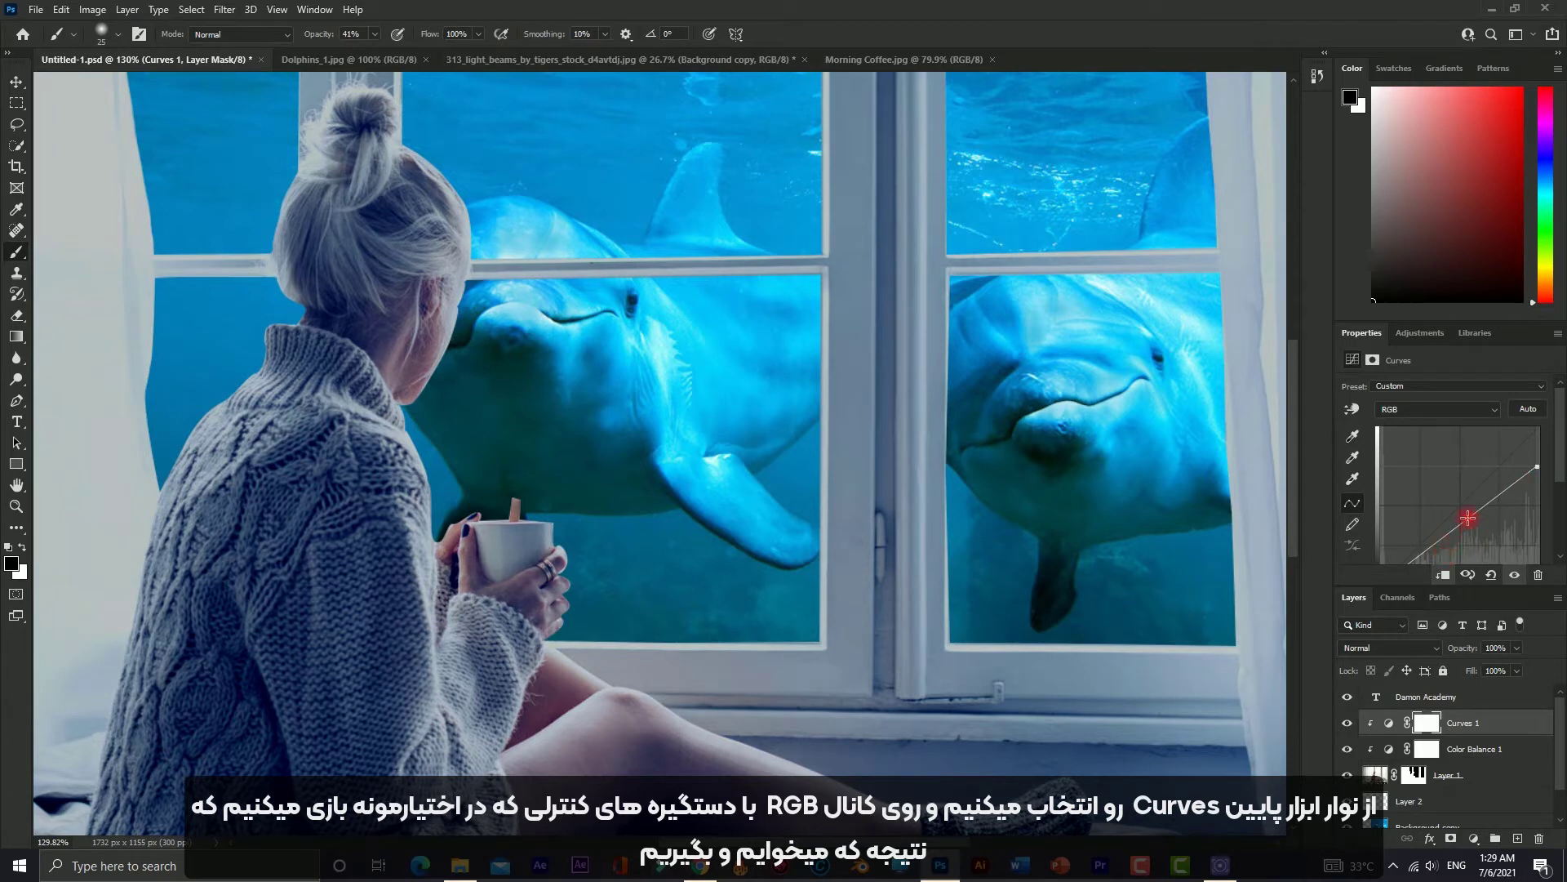
drag(1468, 518, 1482, 529)
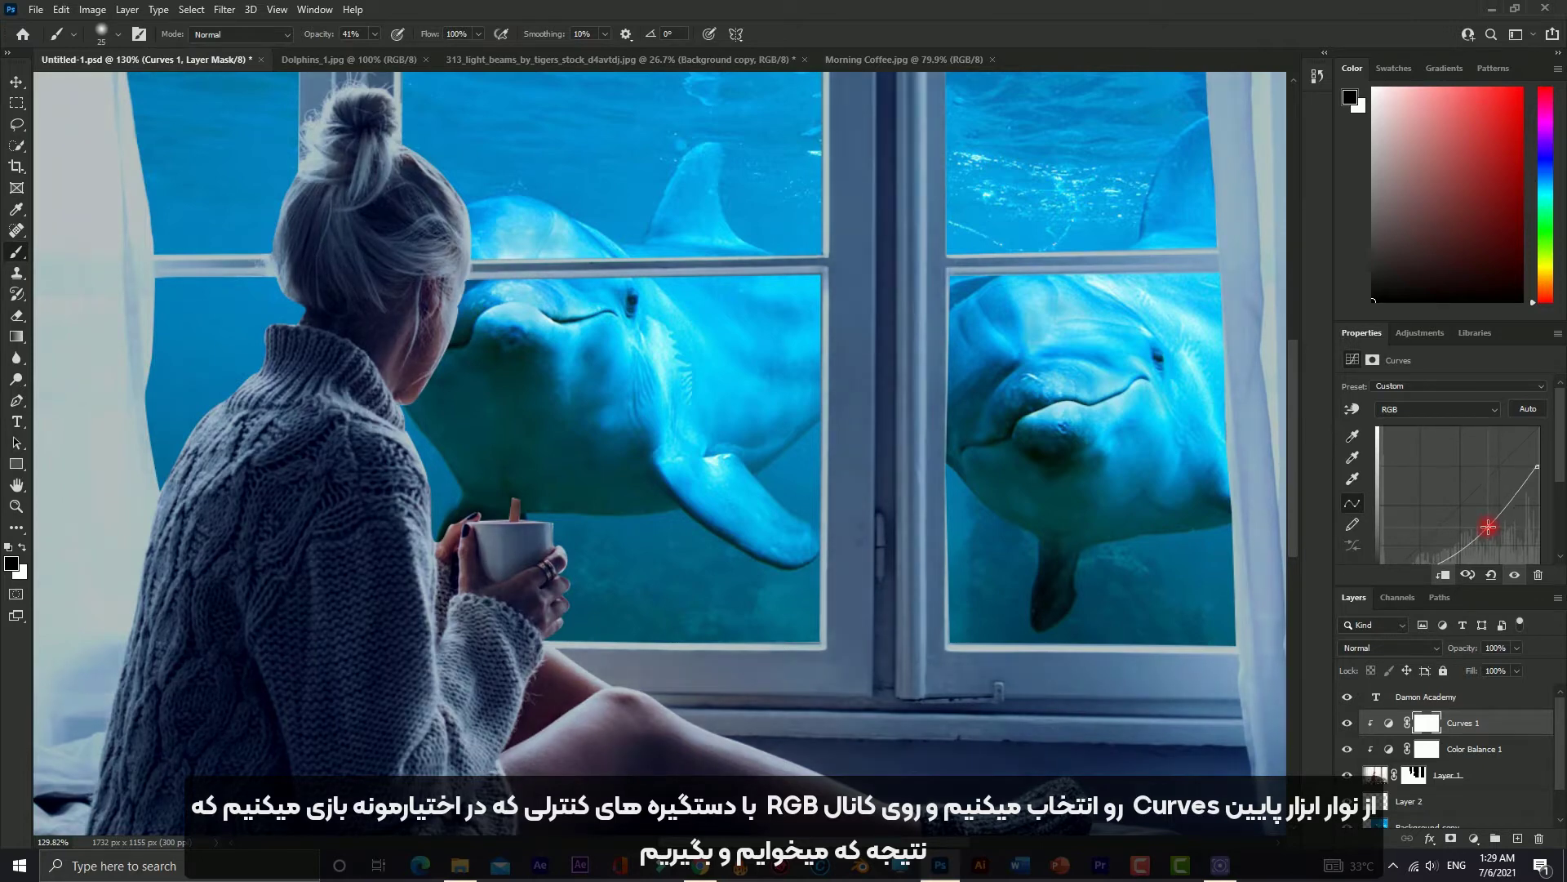
drag(1489, 527, 1490, 525)
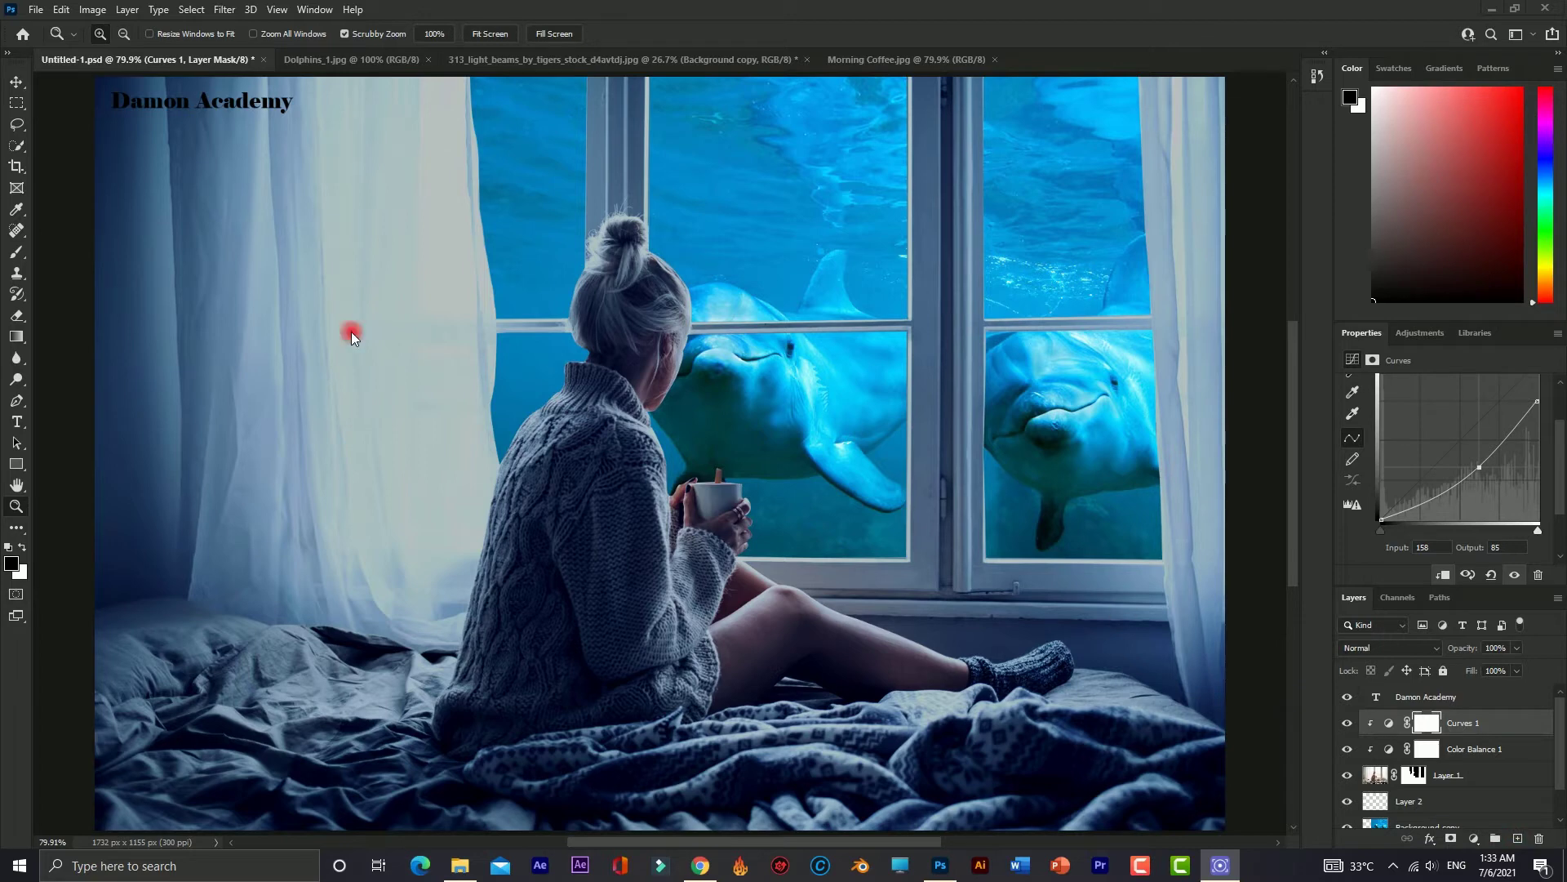
- Create Layer 3, fill it with 50% Gray, and set its blend mode to Overlay
click(1442, 783)
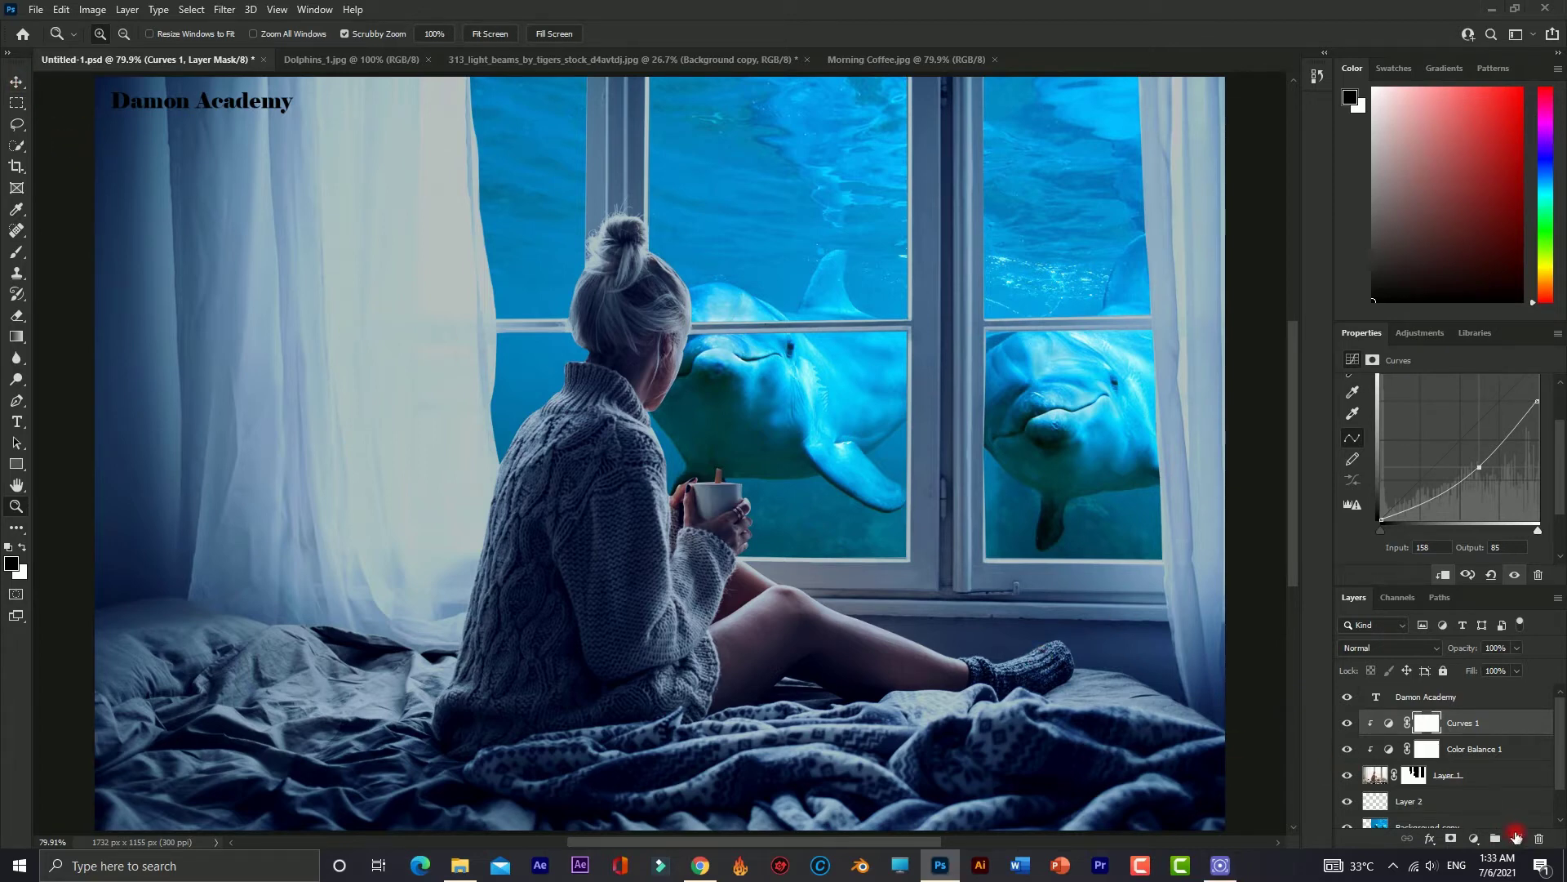
click(1516, 837)
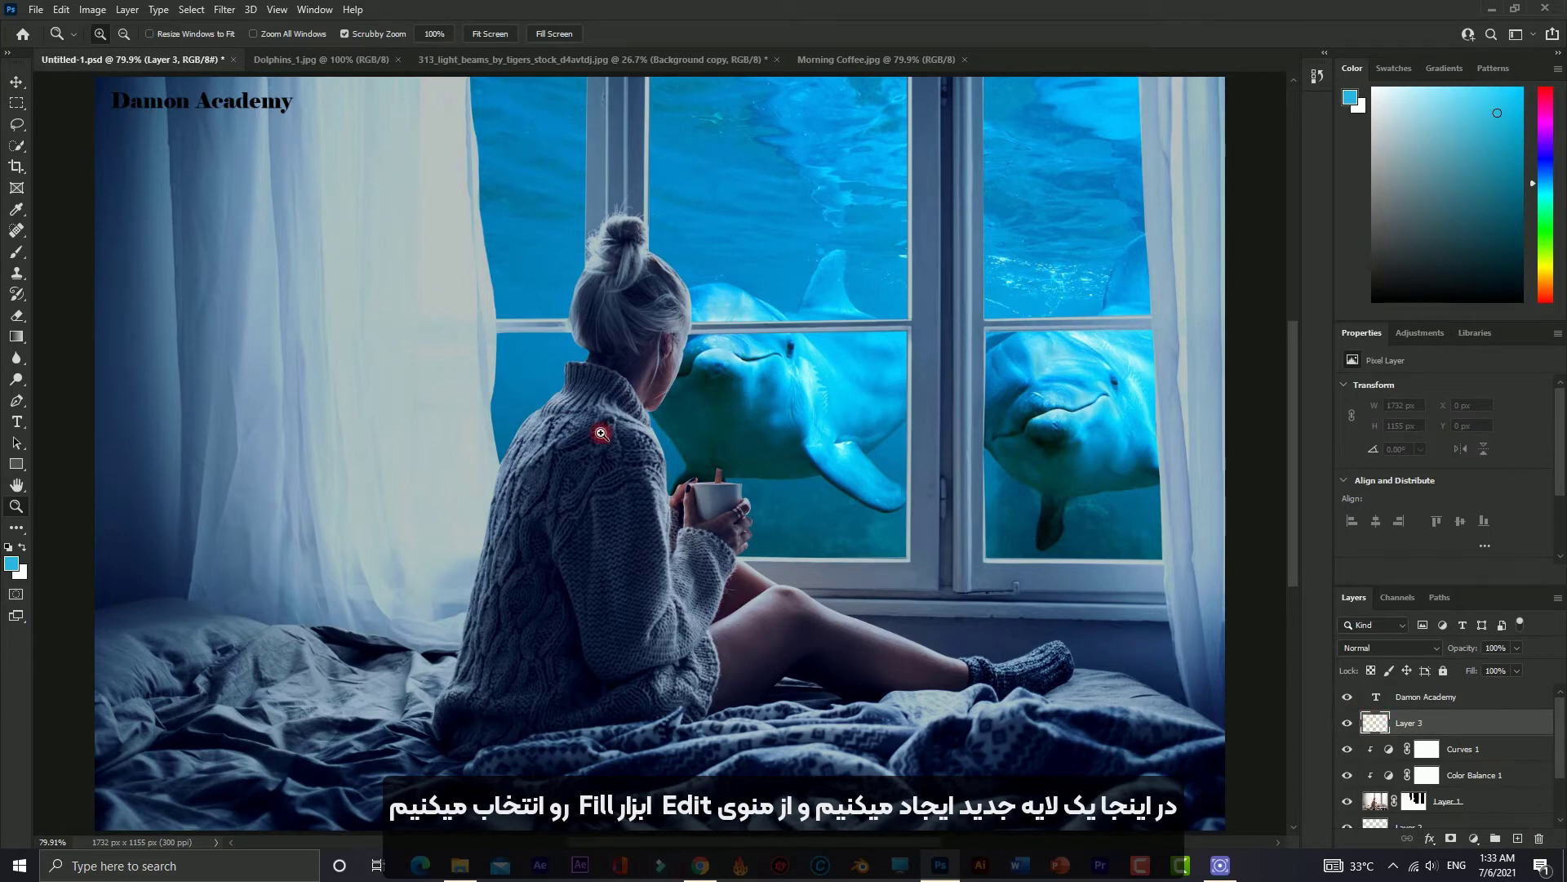
click(61, 9)
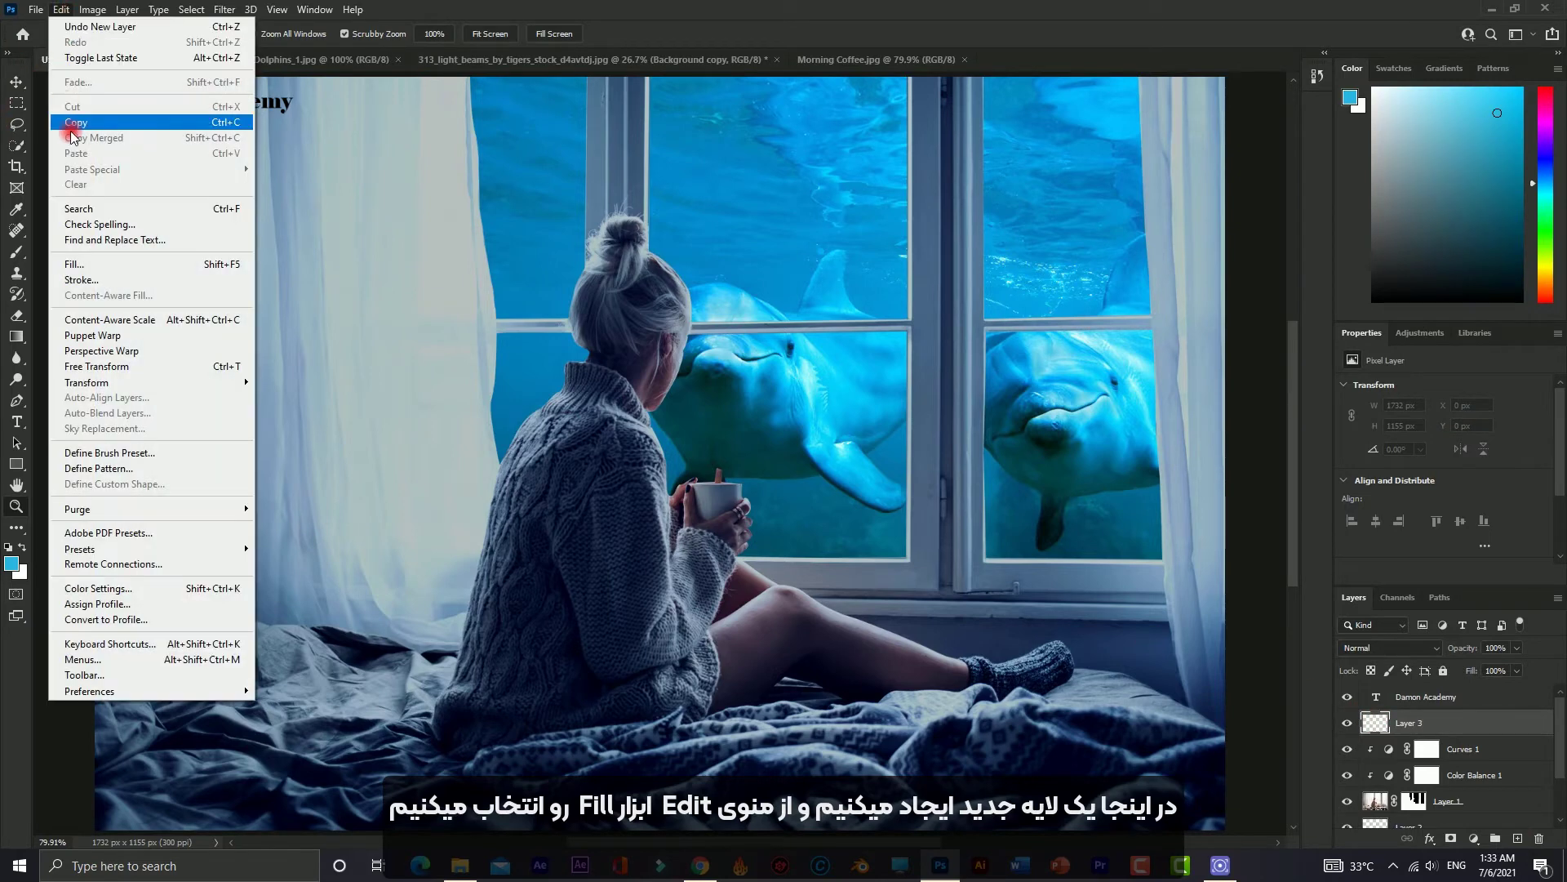
click(115, 264)
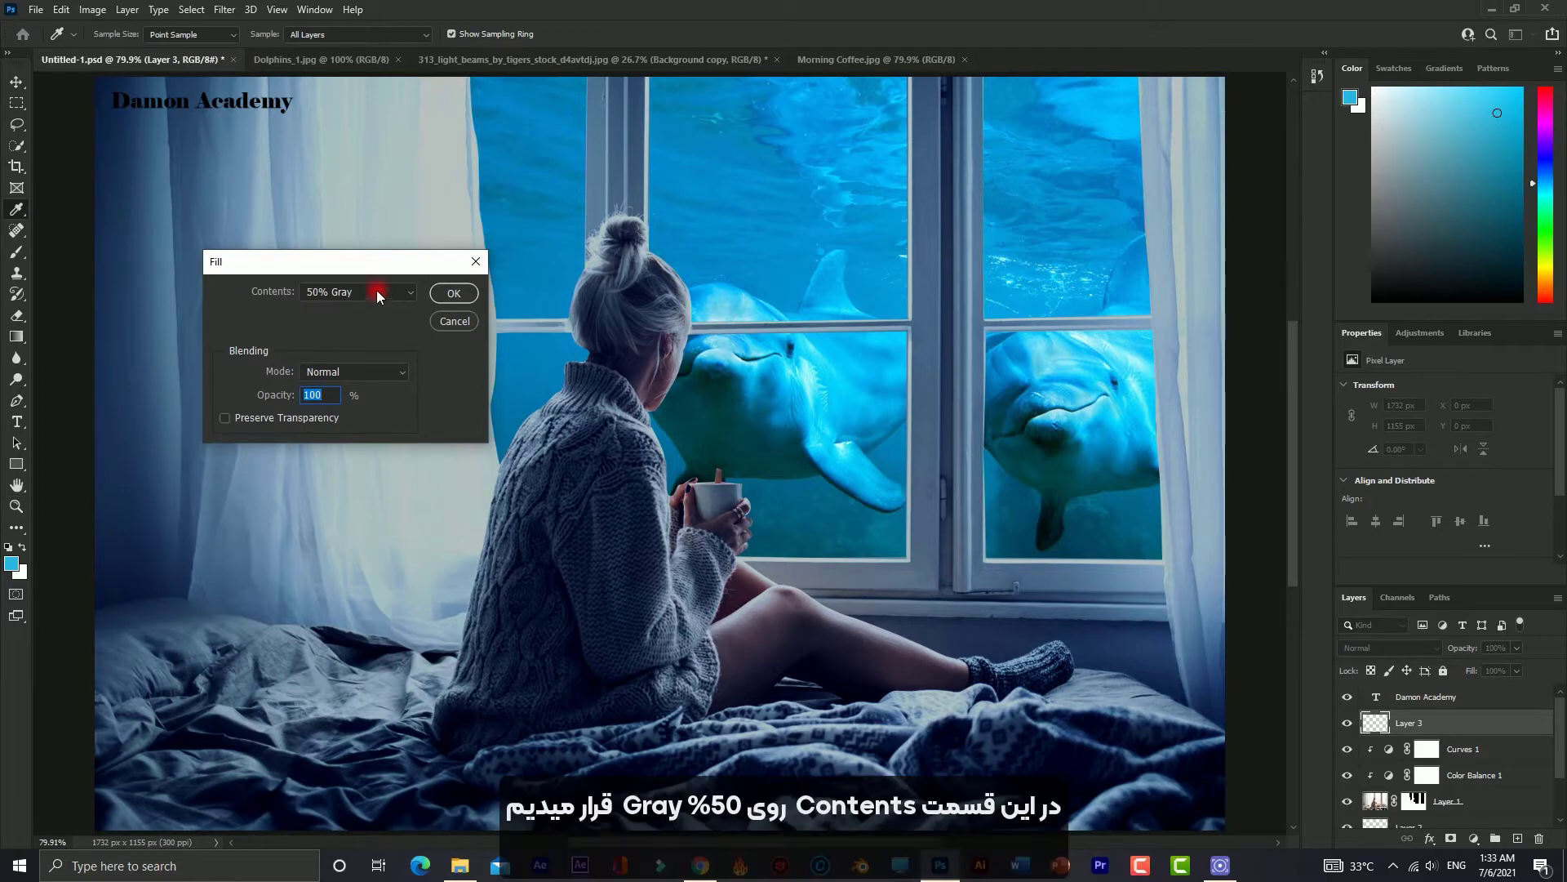
click(375, 292)
click(353, 432)
click(441, 296)
key(z)
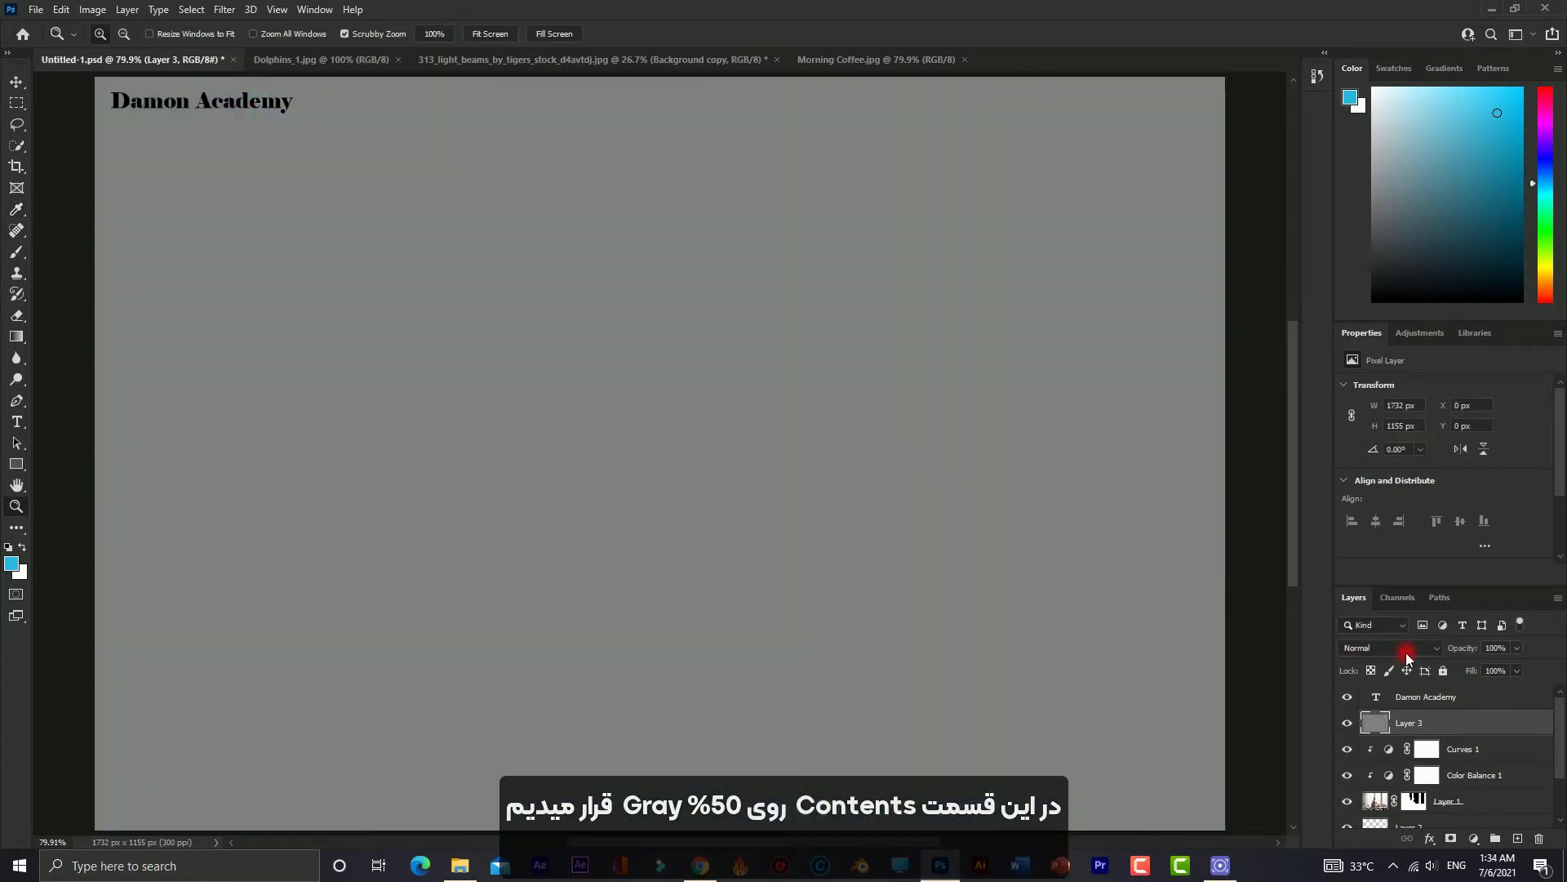
click(1406, 653)
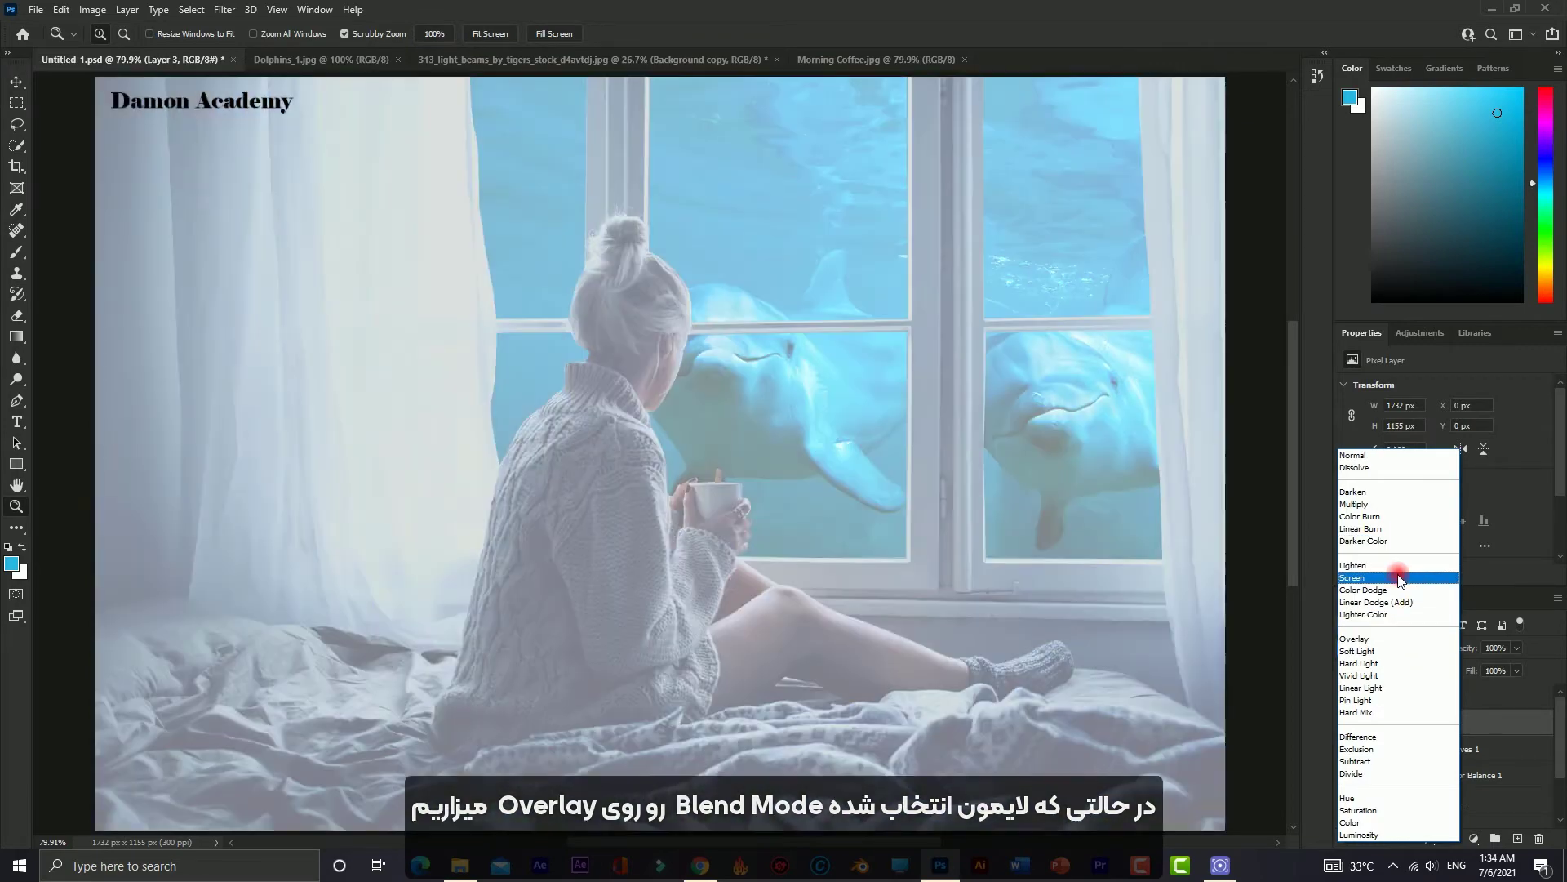
click(1383, 639)
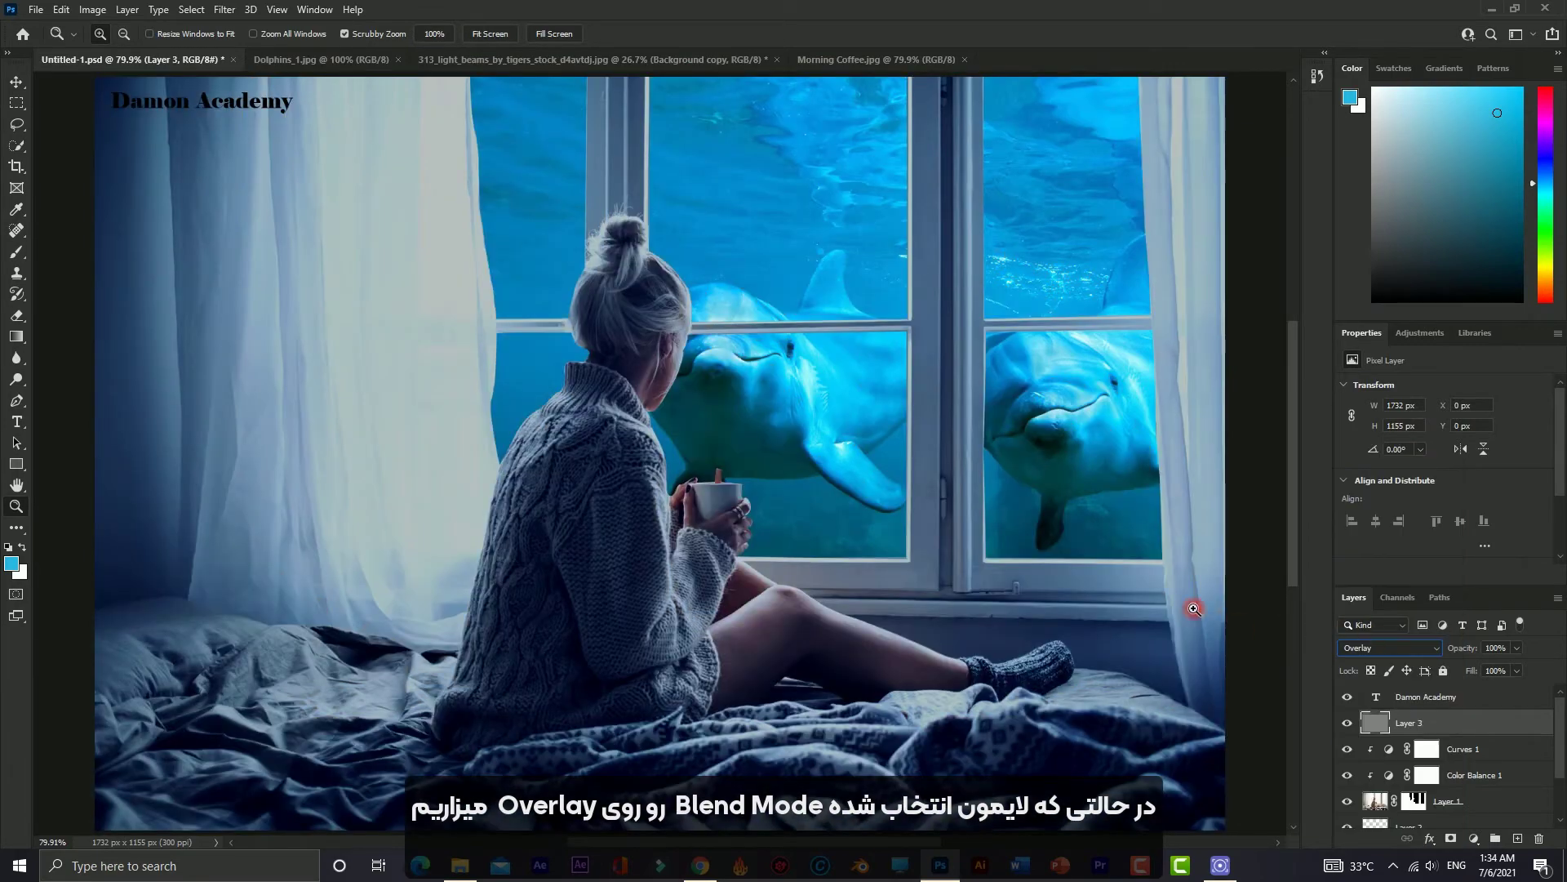
- With the Burn Tool, darken the left curtain and the bedding at lower left and right
click(25, 383)
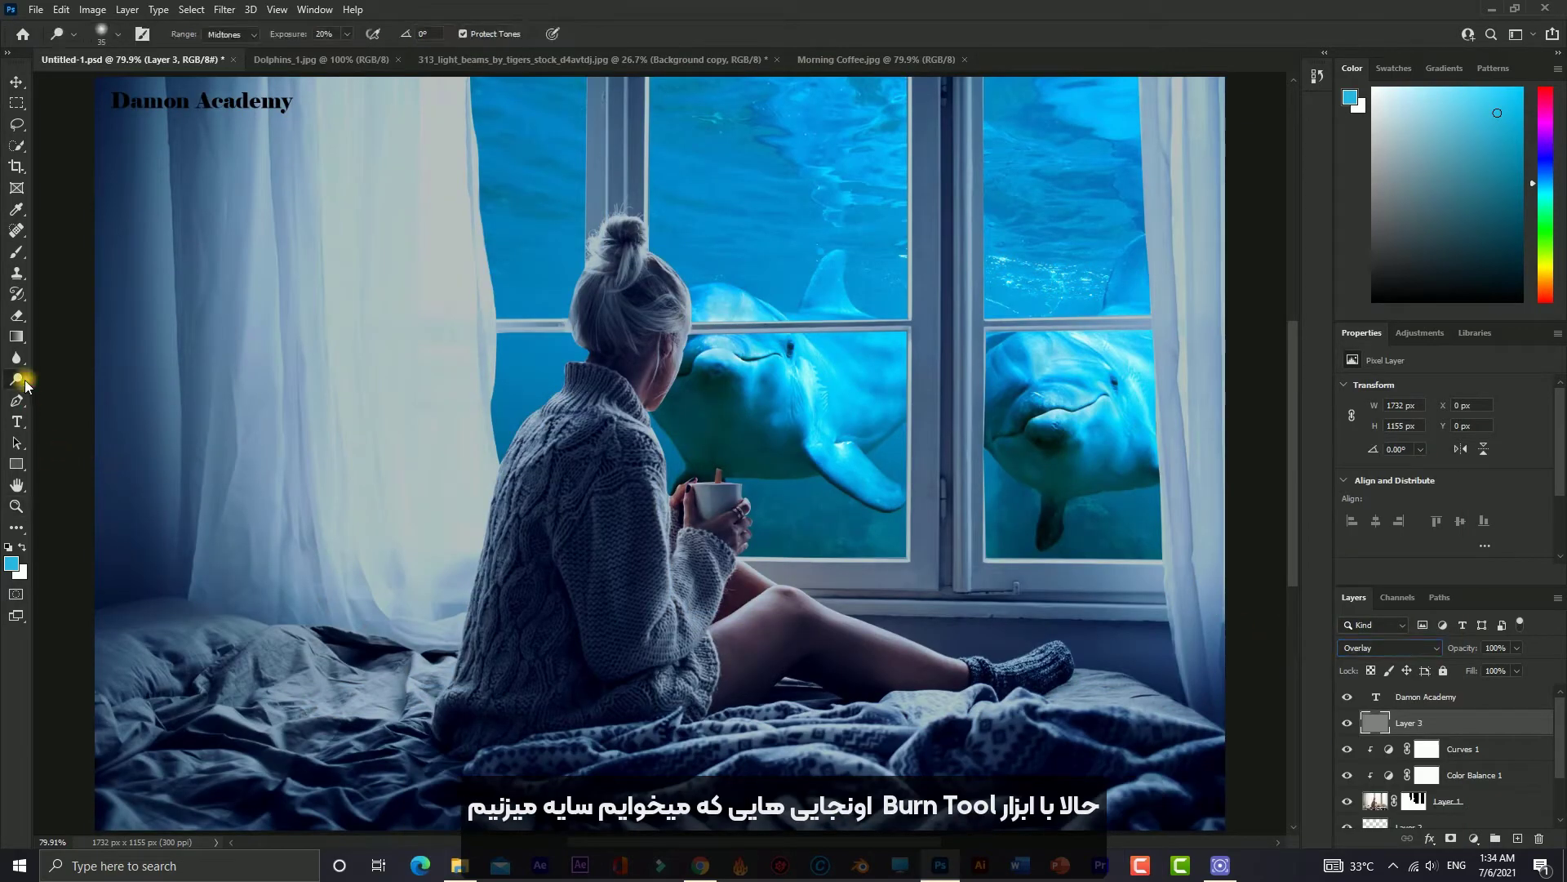
click(70, 396)
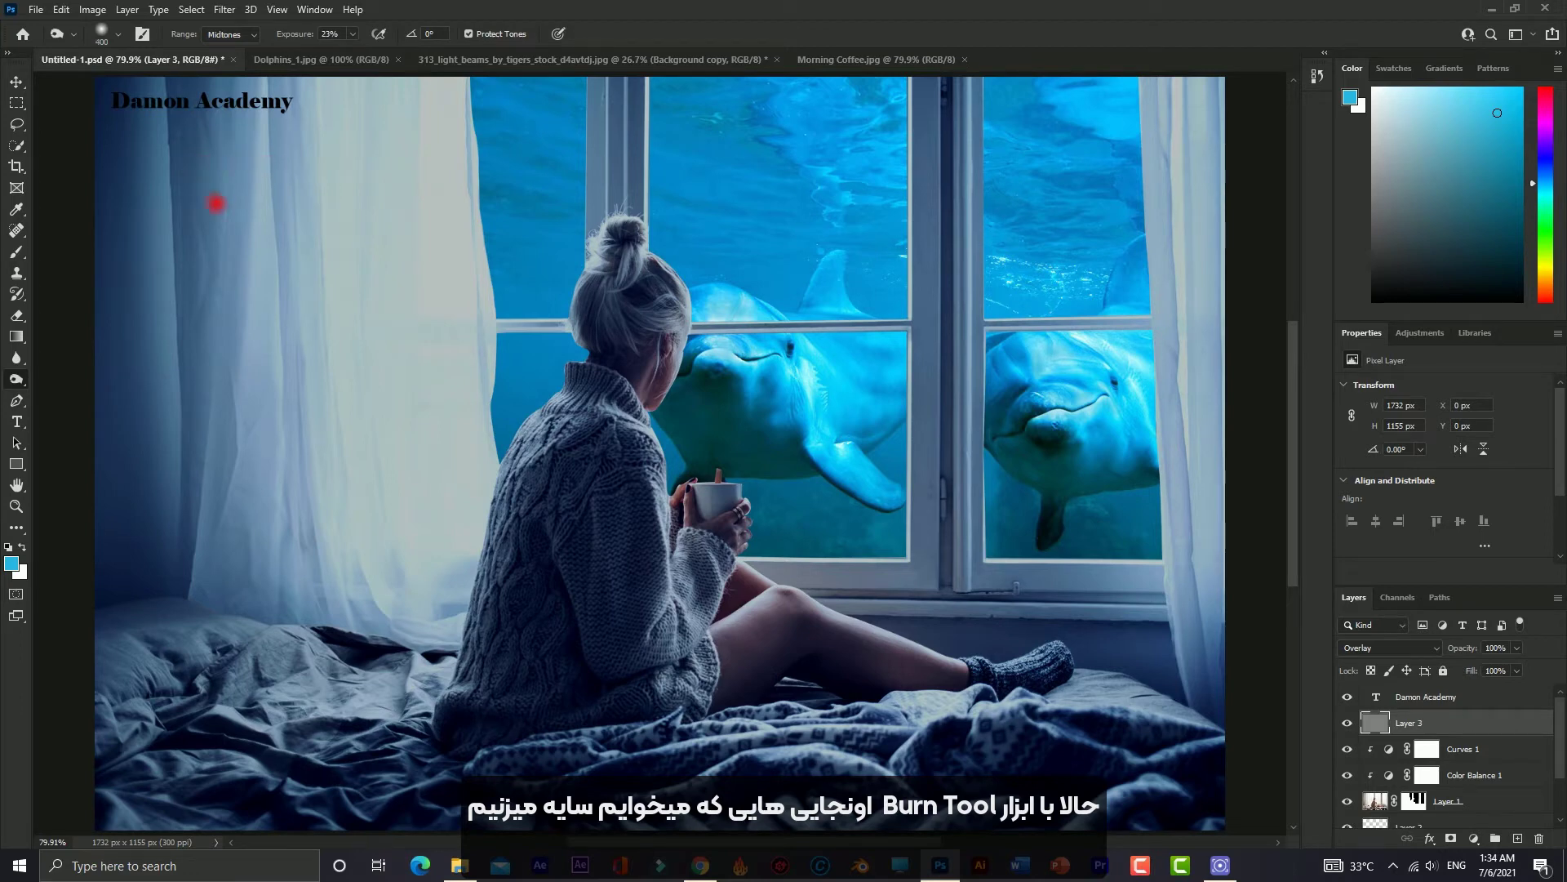
mouse_move(194, 243)
mouse_down()
mouse_move(234, 226)
mouse_move(252, 430)
mouse_move(287, 262)
mouse_up()
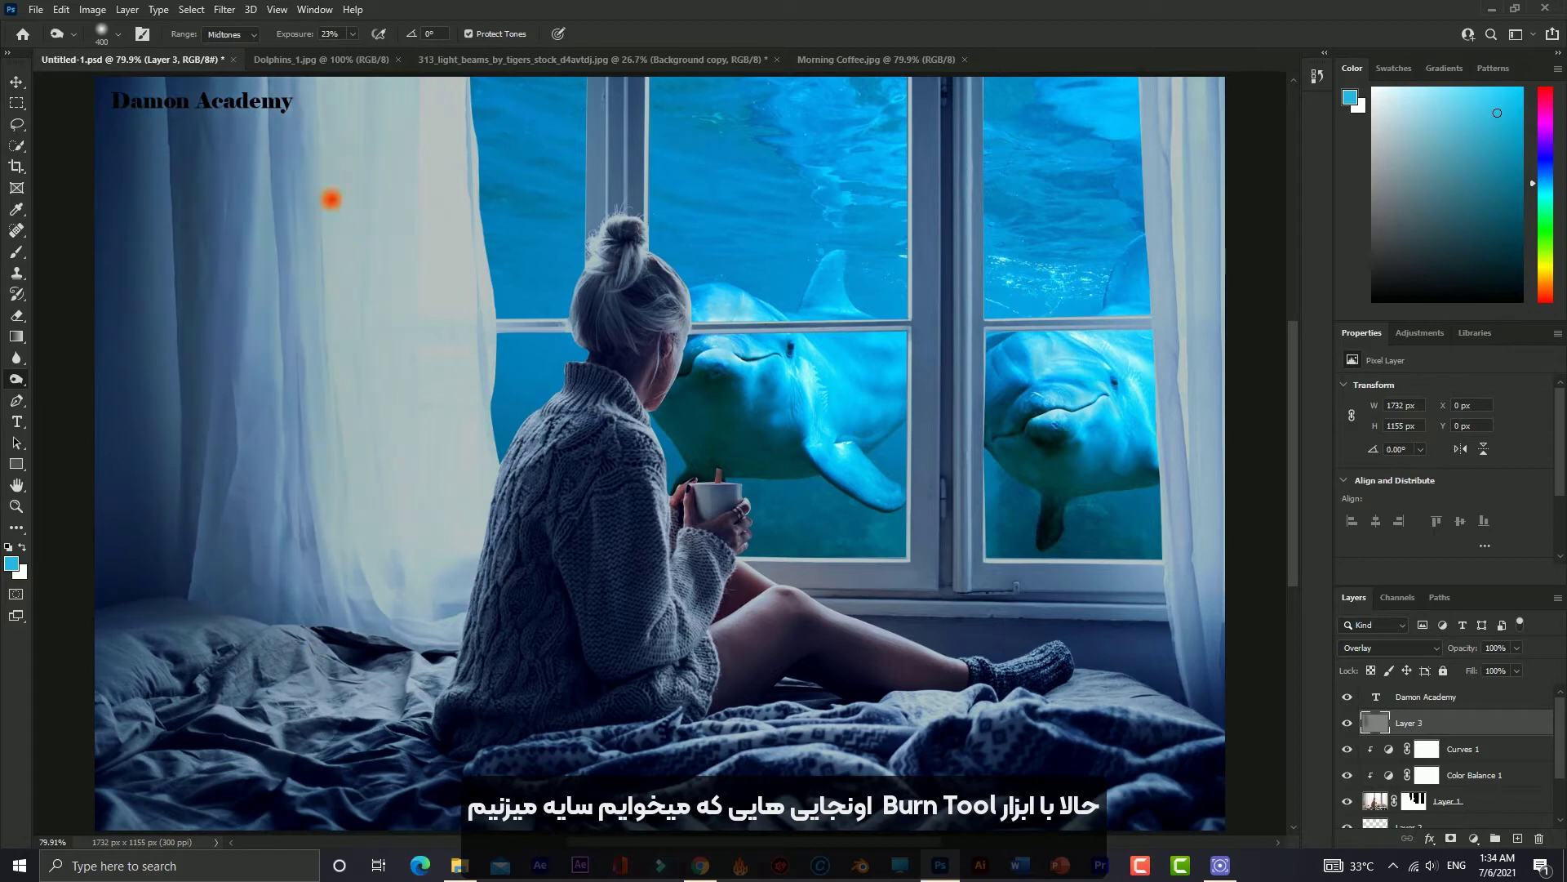
mouse_move(330, 199)
mouse_down()
mouse_move(400, 633)
mouse_move(322, 311)
mouse_up()
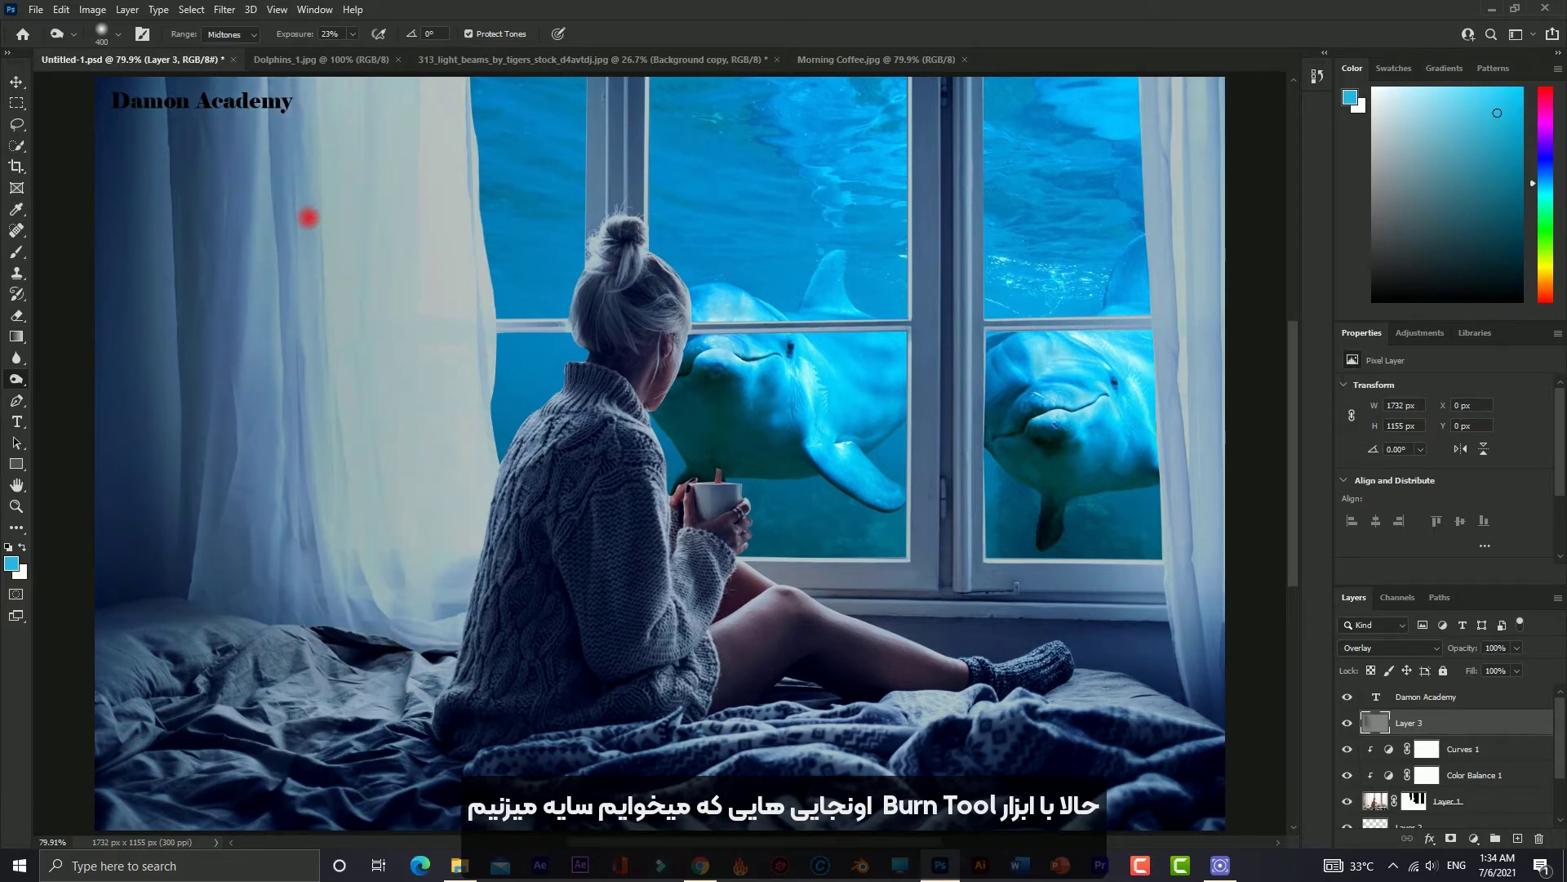
scroll(308, 217, down, 1)
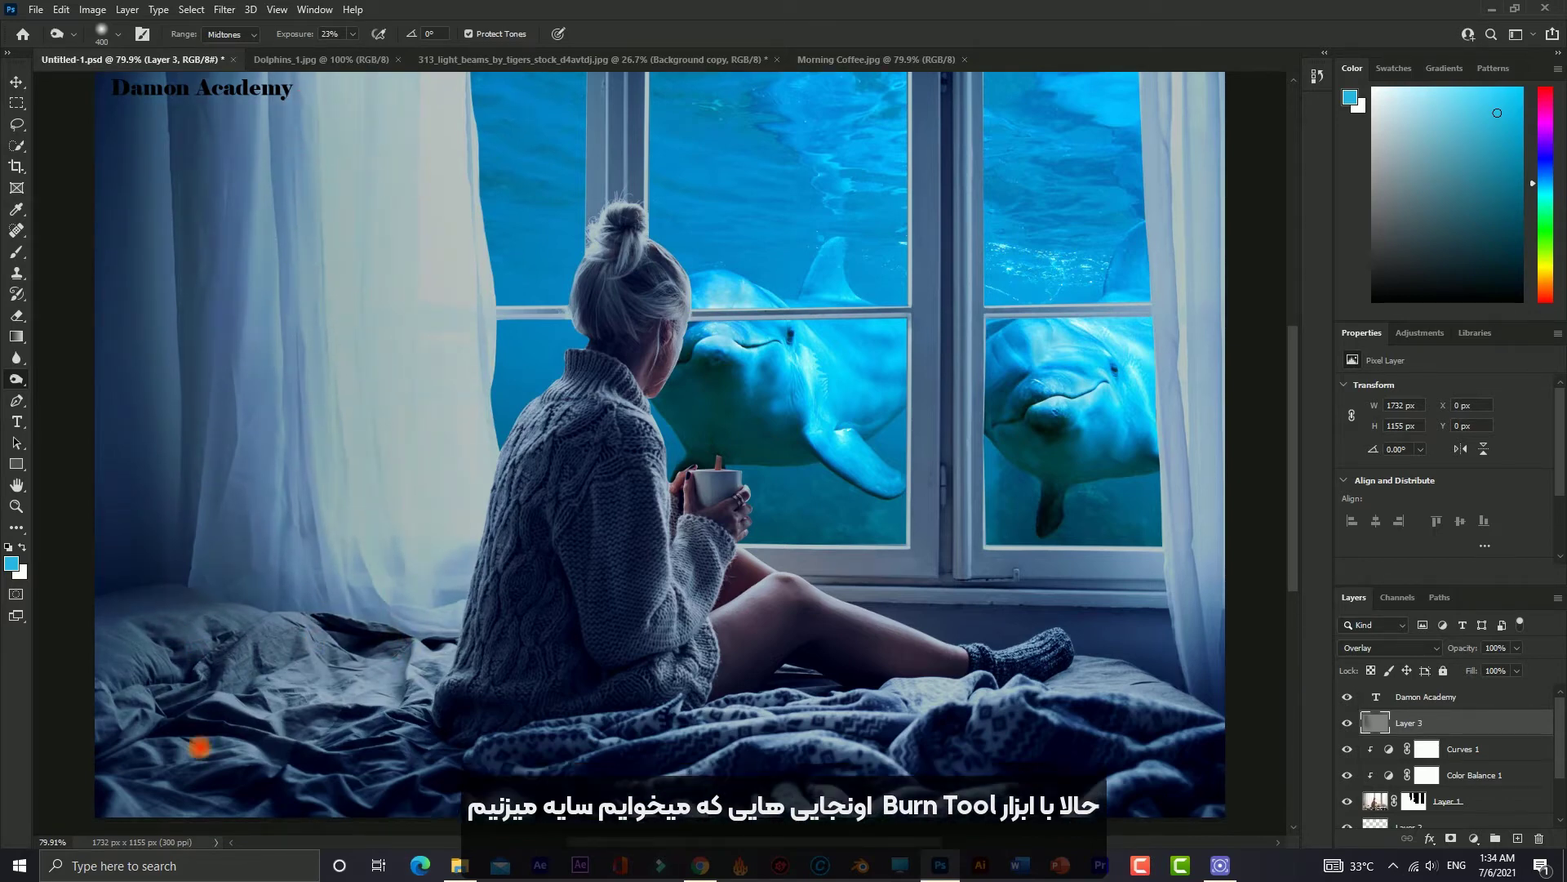
mouse_move(200, 747)
mouse_down()
mouse_move(176, 702)
mouse_move(369, 766)
mouse_move(752, 790)
mouse_up()
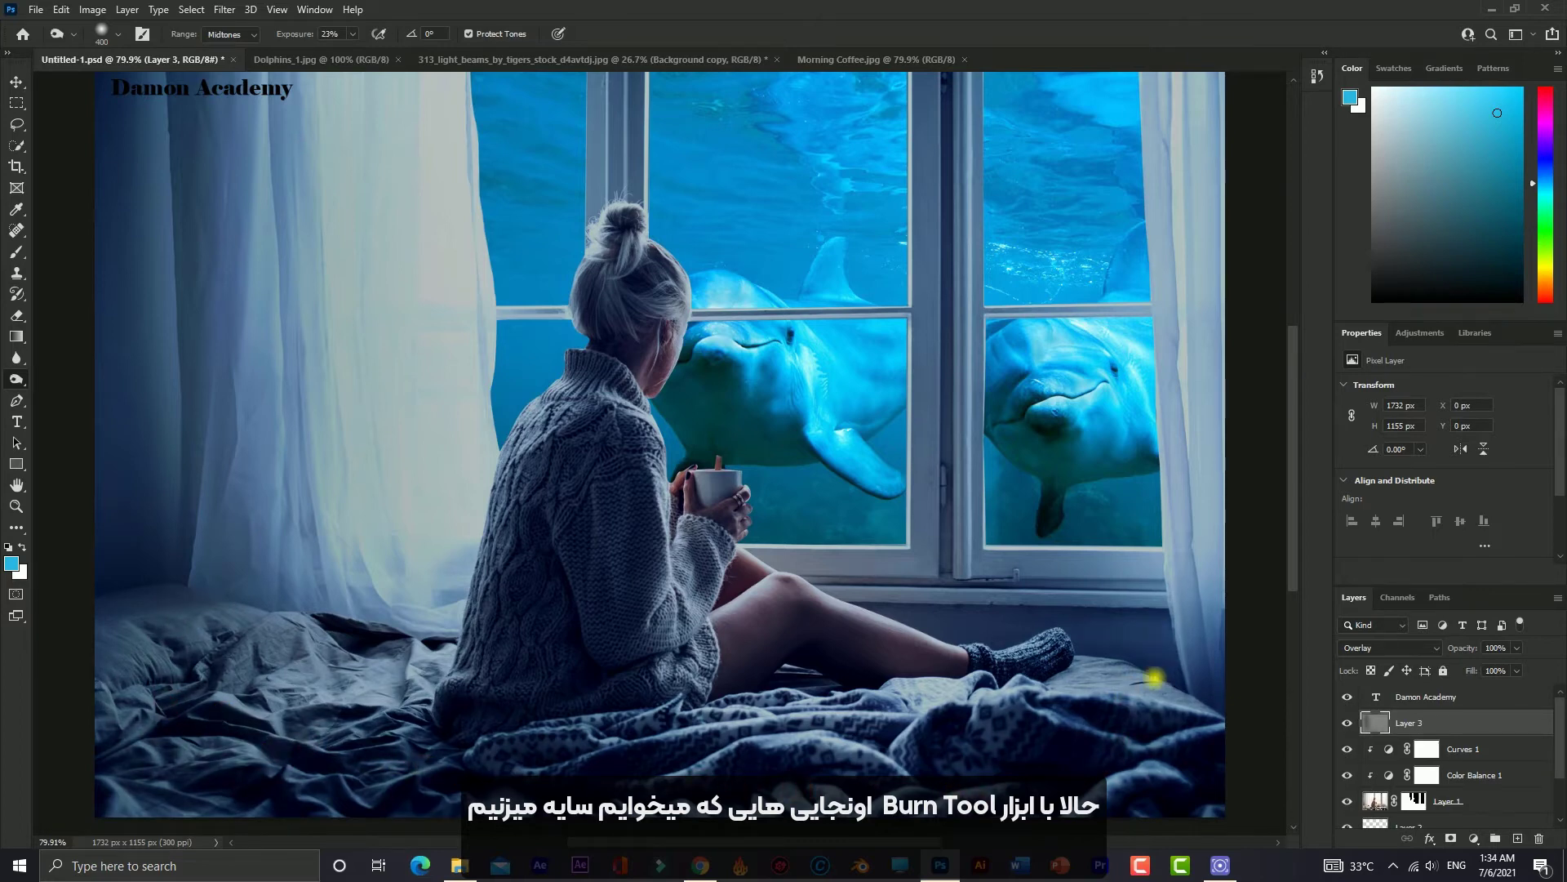
drag(1090, 743, 1120, 682)
- Burn the right curtain, the window sill and the vertical window frames, resizing the brush as needed
click(1147, 211)
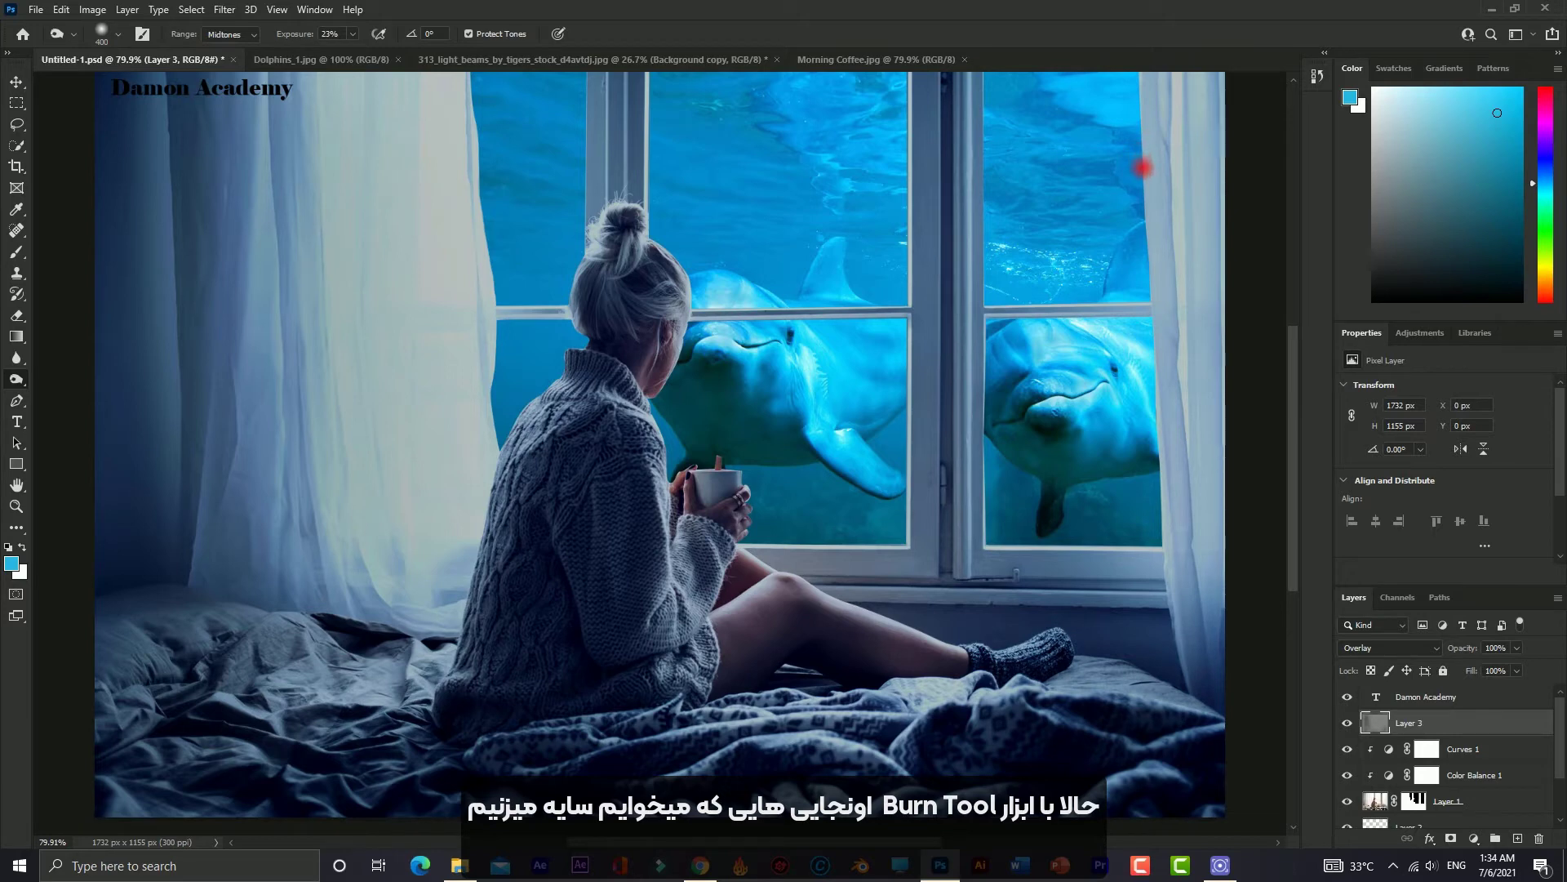
mouse_move(1143, 168)
mouse_down()
mouse_move(1172, 106)
mouse_move(1200, 339)
mouse_move(1172, 106)
mouse_move(1200, 360)
mouse_move(1202, 704)
mouse_move(1130, 639)
mouse_up()
key(bracketleft)
key(bracketleft)
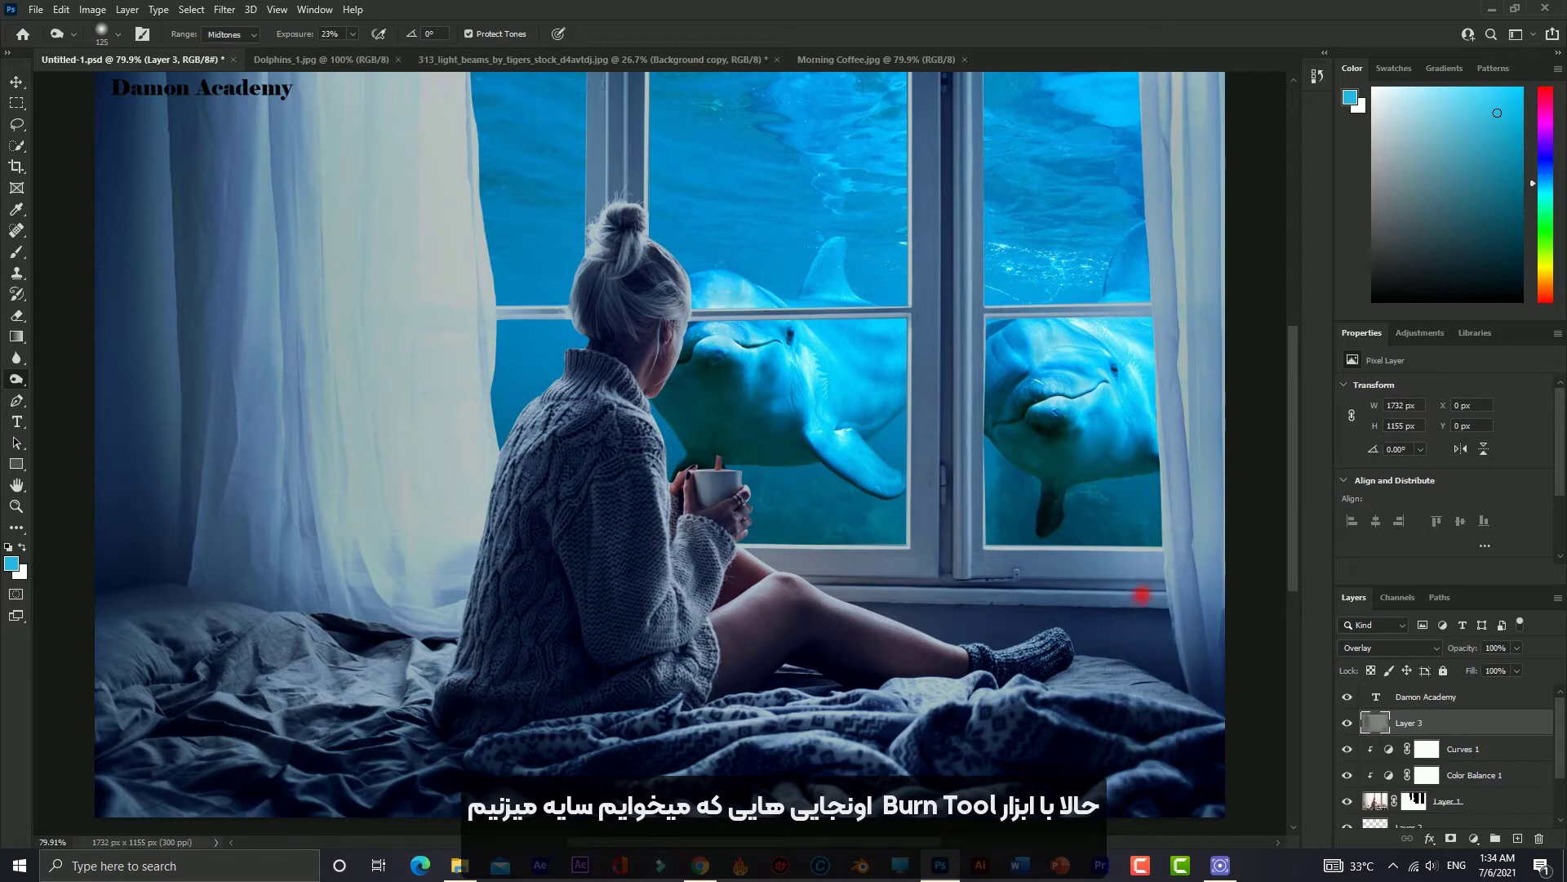
mouse_move(1146, 579)
mouse_down()
mouse_move(776, 558)
mouse_move(917, 553)
mouse_move(909, 140)
mouse_move(951, 106)
mouse_move(927, 210)
mouse_move(945, 98)
mouse_move(962, 322)
mouse_up()
key(bracketleft)
key(bracketleft)
key(bracketleft)
key(bracketright)
key(bracketright)
key(bracketright)
scroll(944, 166, up, 1)
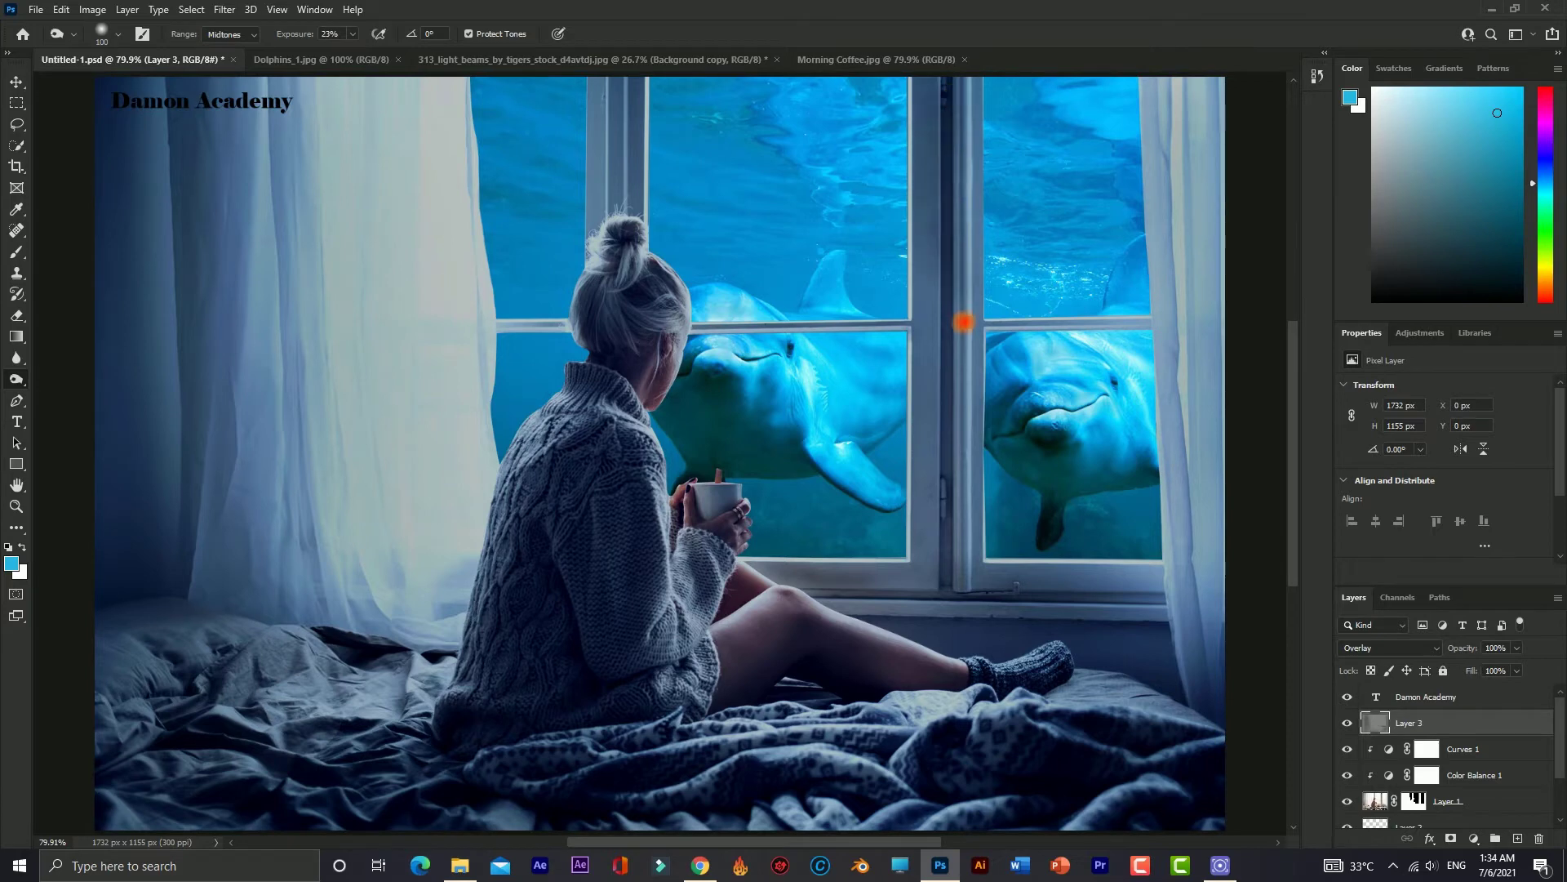
mouse_move(953, 123)
mouse_down()
mouse_move(942, 576)
mouse_move(952, 479)
mouse_move(957, 512)
mouse_up()
mouse_move(622, 107)
mouse_down()
mouse_move(615, 94)
mouse_move(612, 171)
mouse_move(609, 98)
mouse_move(616, 199)
mouse_move(620, 81)
mouse_up()
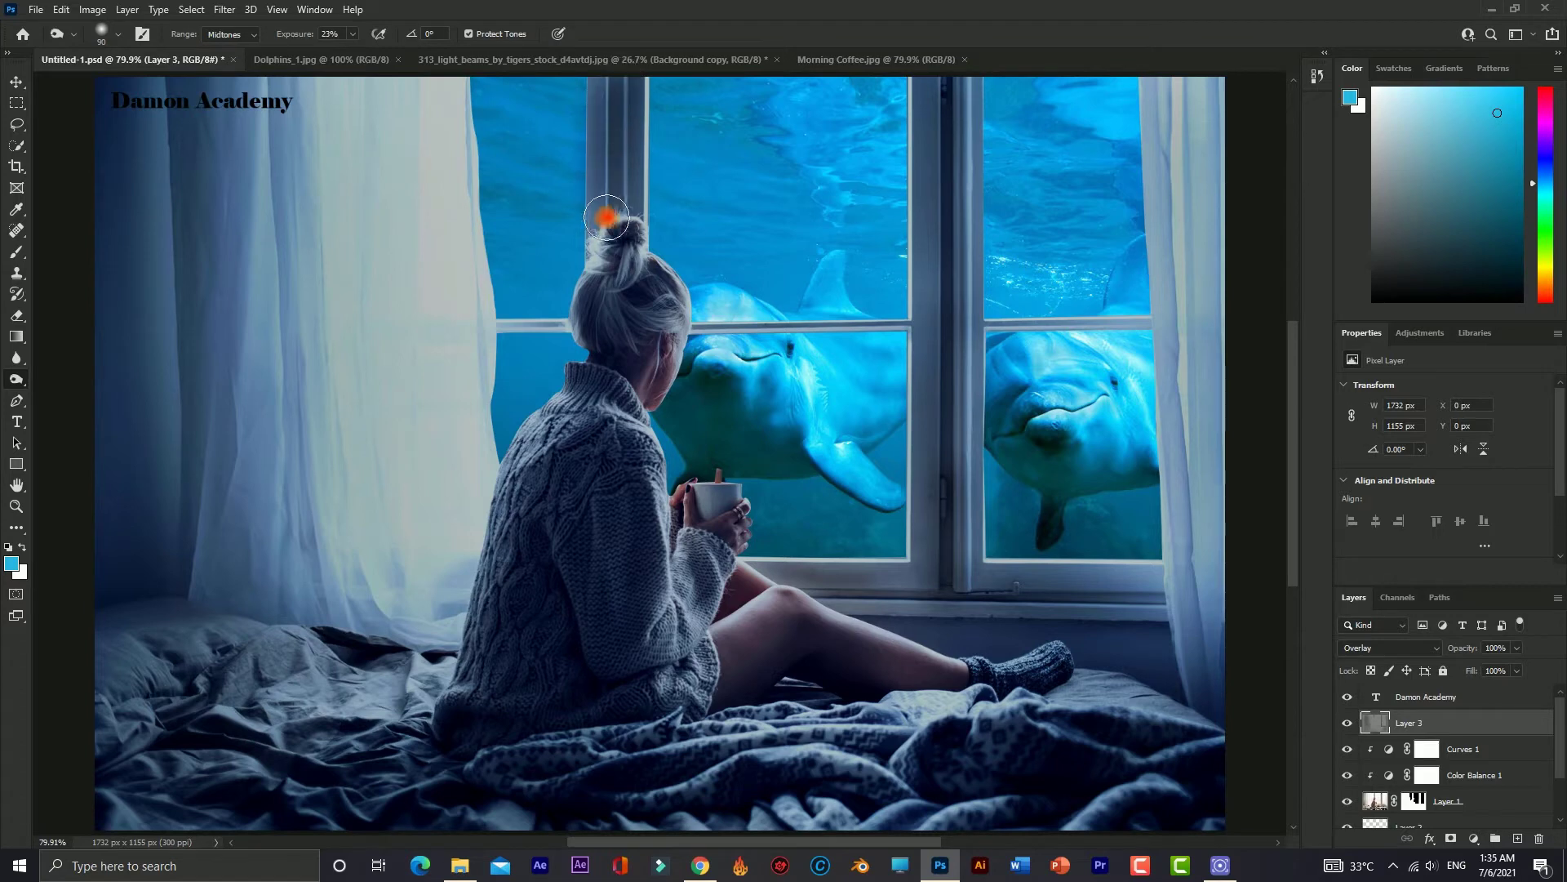
- Burn the horizontal window bars, the lower sills and the middle window frame with a smaller brush
key(bracketleft)
key(bracketleft)
mouse_move(906, 327)
mouse_down()
mouse_move(693, 326)
mouse_move(732, 329)
mouse_up()
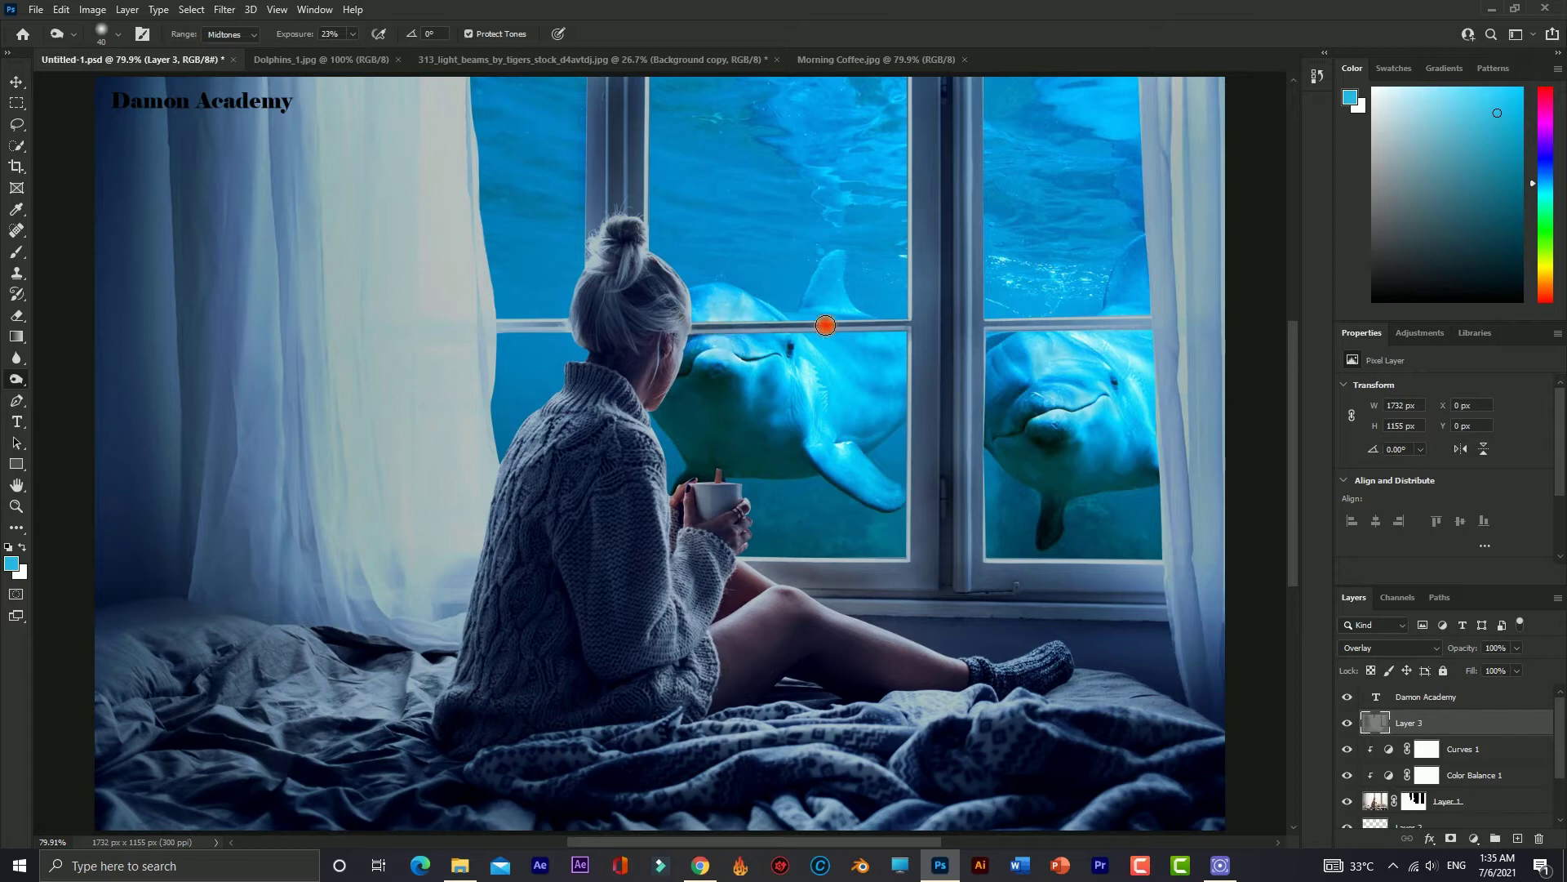
drag(1077, 318, 1144, 326)
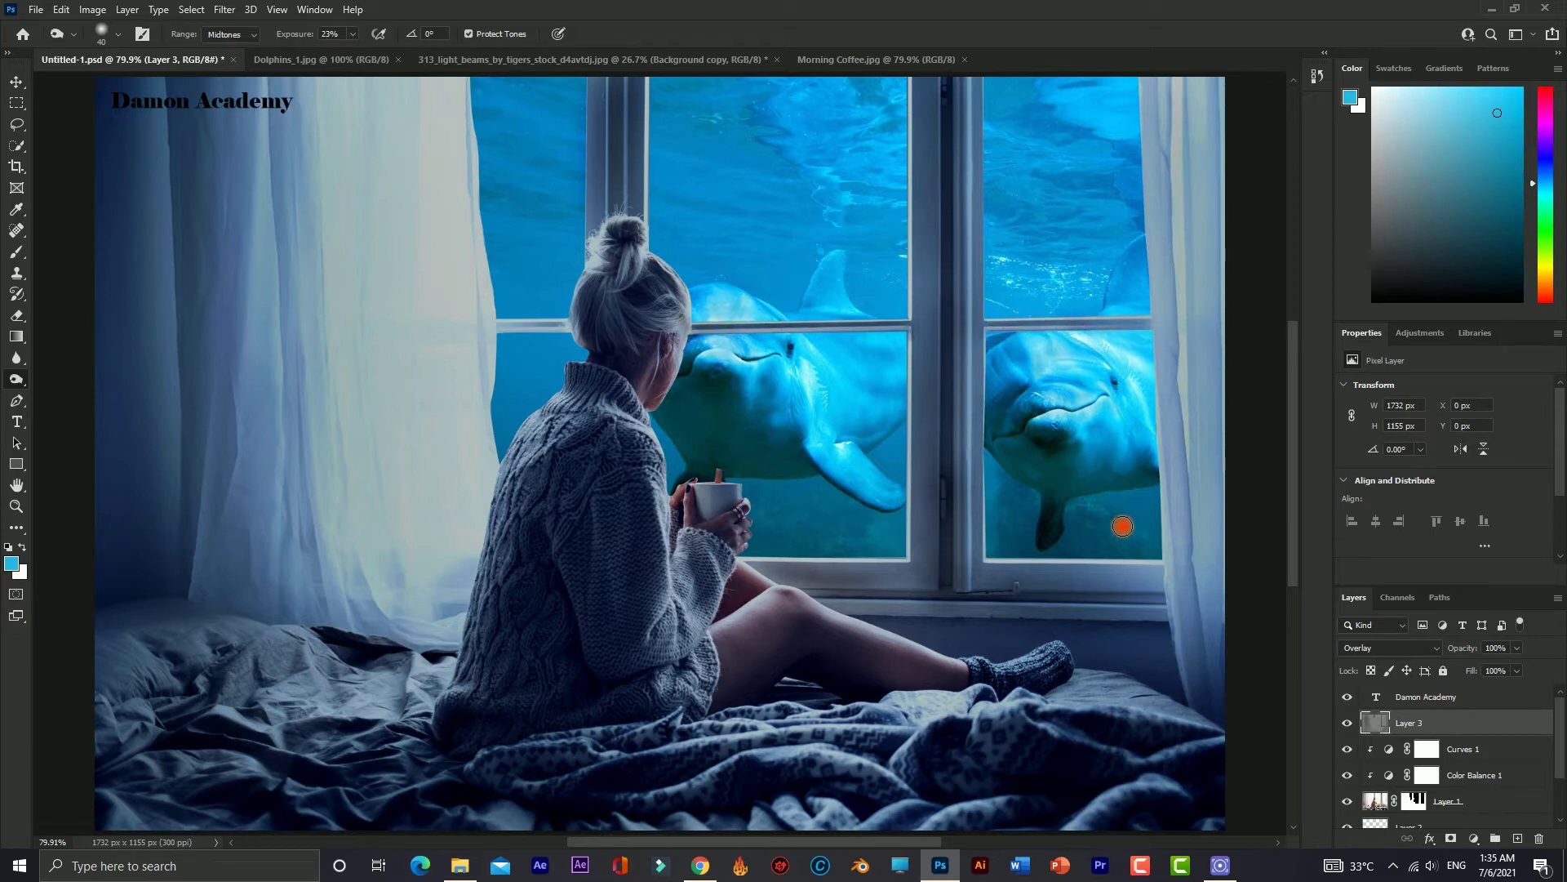
mouse_move(1119, 525)
mouse_down()
mouse_move(1088, 584)
mouse_move(1151, 570)
mouse_move(1119, 577)
mouse_up()
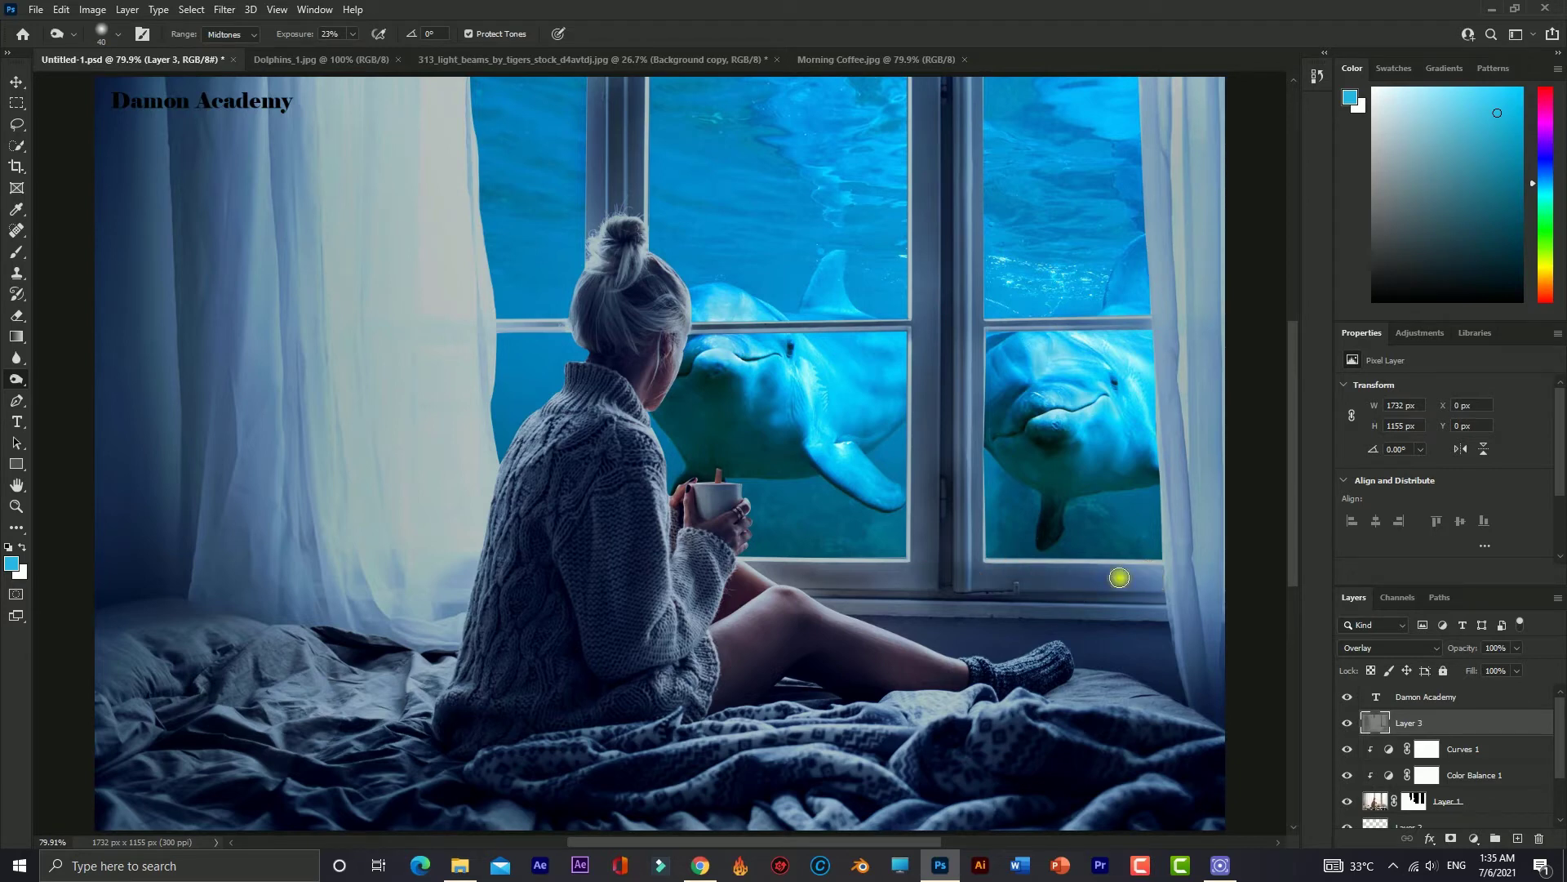
mouse_move(930, 577)
mouse_down()
mouse_move(938, 566)
mouse_move(825, 573)
mouse_up()
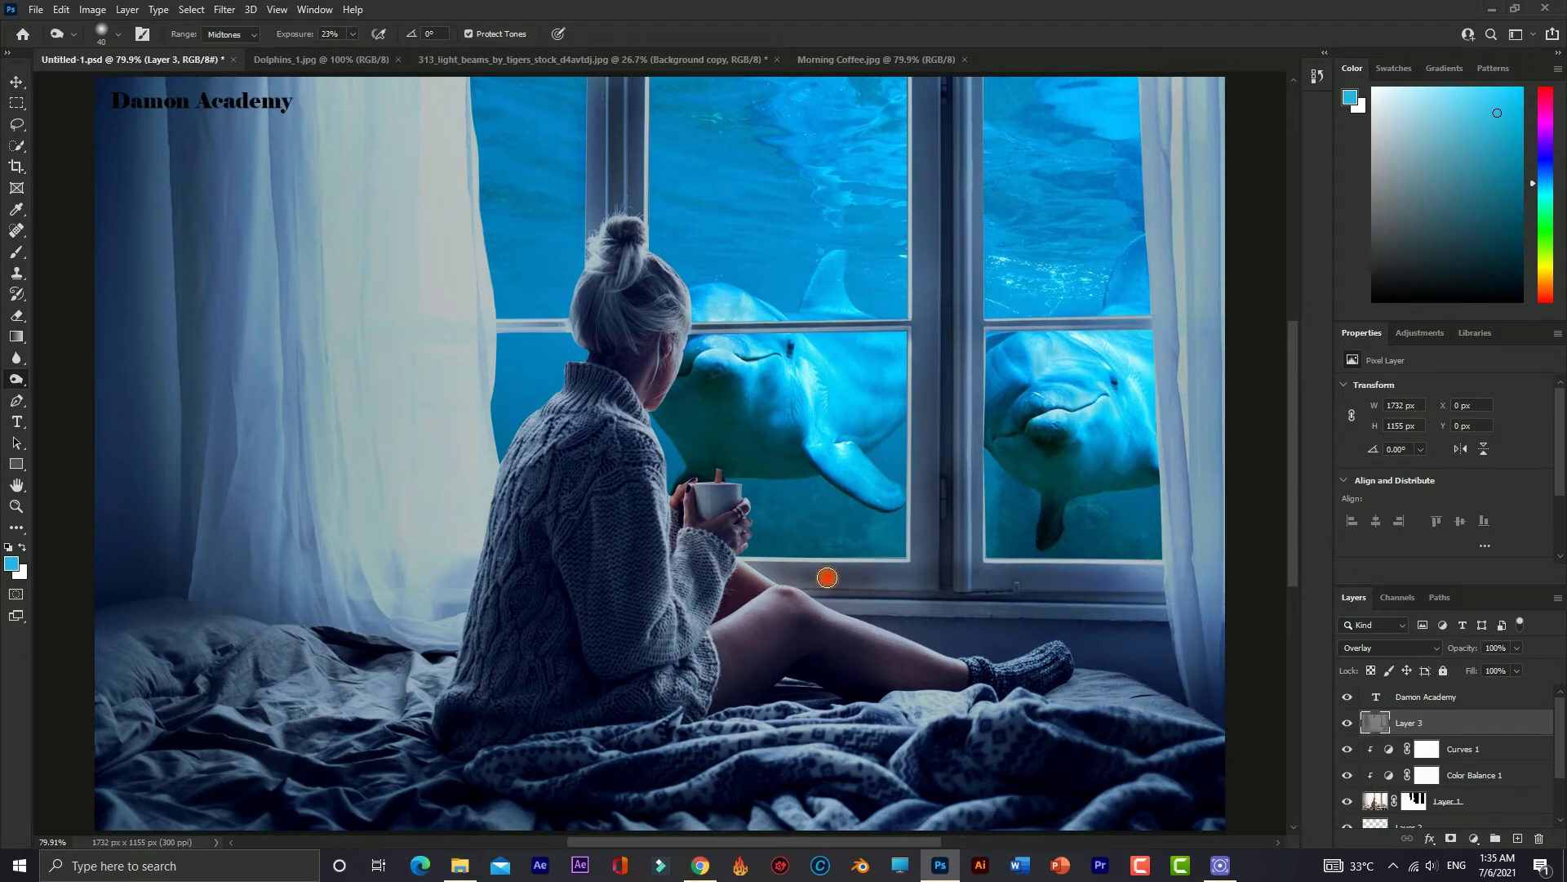
mouse_move(913, 420)
mouse_down()
mouse_move(930, 623)
mouse_move(958, 308)
mouse_move(966, 455)
mouse_move(925, 162)
mouse_up()
drag(954, 86, 970, 447)
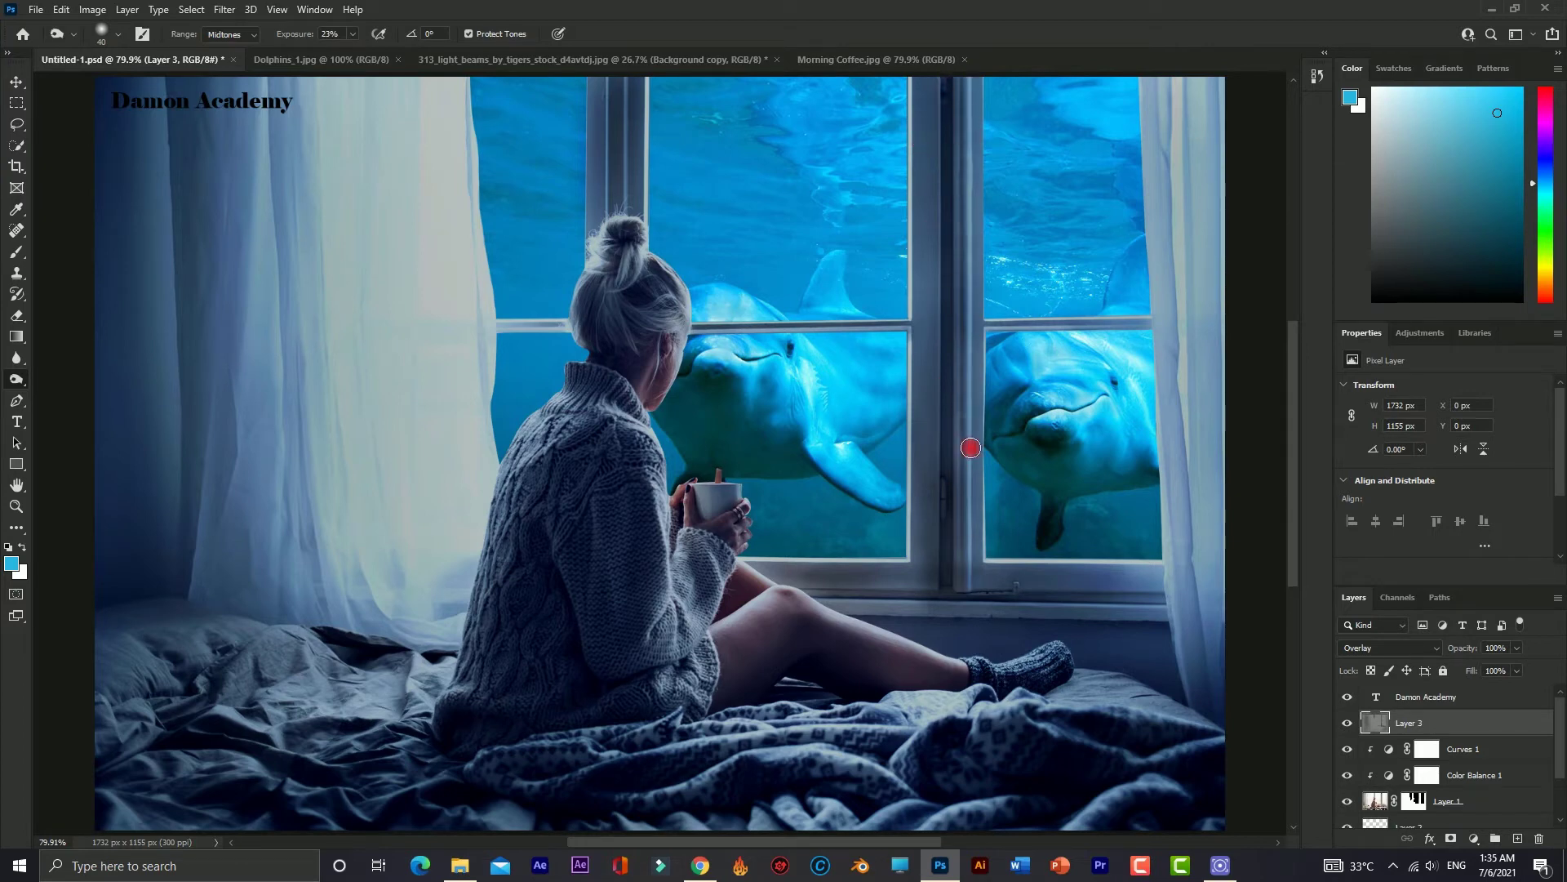
drag(922, 91, 857, 549)
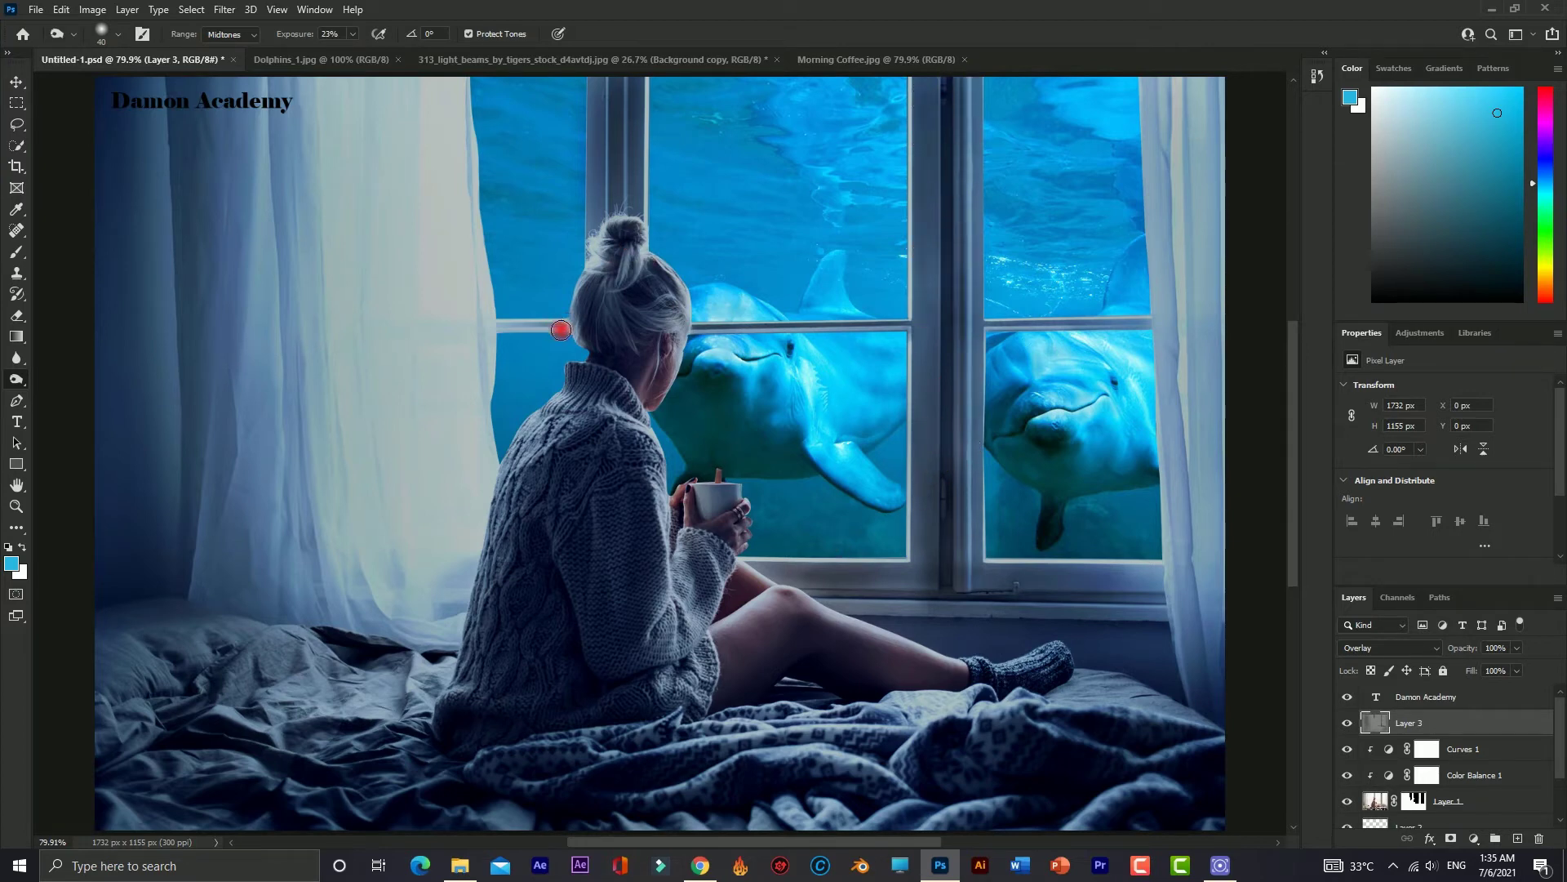
mouse_move(555, 331)
mouse_down()
mouse_move(487, 319)
mouse_move(553, 325)
mouse_move(525, 330)
mouse_up()
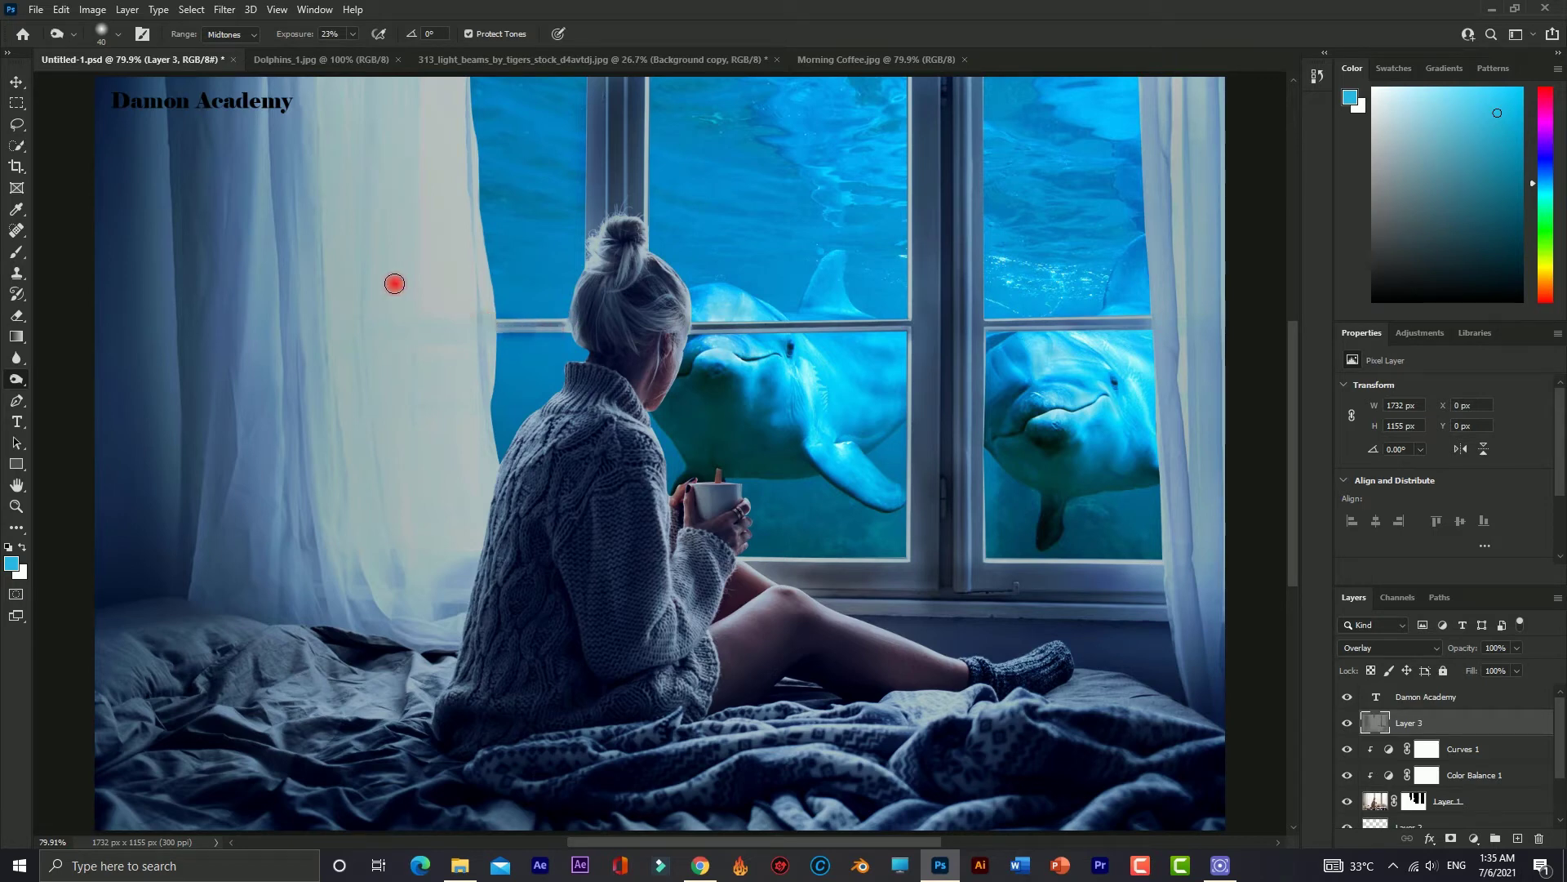
- With a larger brush, burn the left curtain, sweater back, hair bun and left pillow and bedsheet
key(bracketright)
key(bracketright)
key(bracketright)
key(bracketright)
mouse_move(352, 101)
mouse_down()
mouse_move(368, 279)
mouse_move(405, 213)
mouse_move(427, 335)
mouse_move(421, 629)
mouse_move(348, 464)
mouse_up()
mouse_move(506, 549)
mouse_down()
mouse_move(601, 448)
mouse_move(546, 514)
mouse_up()
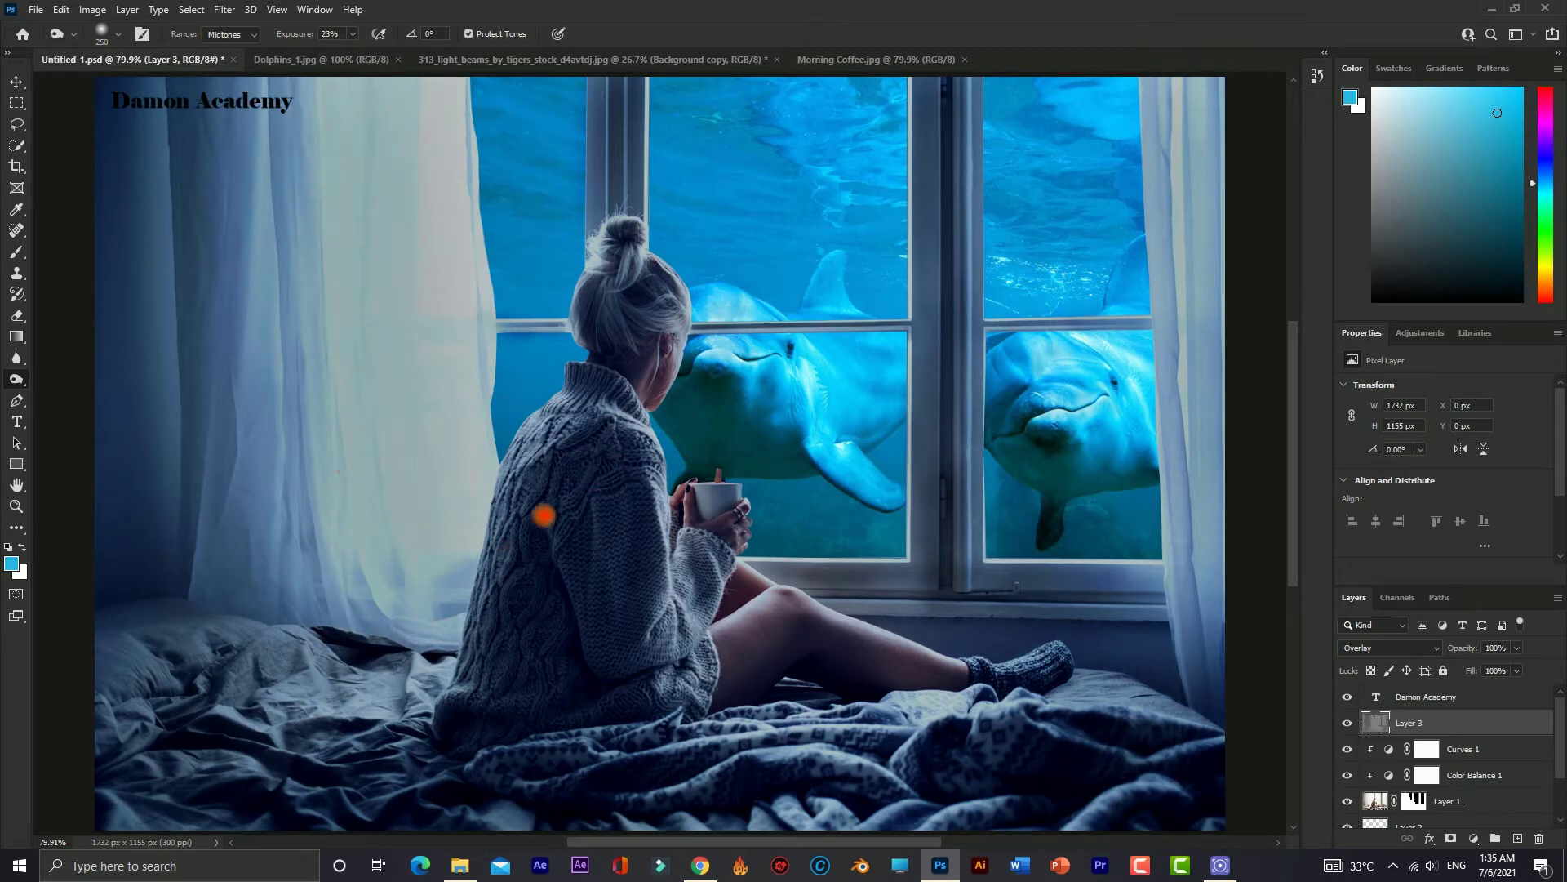
mouse_move(552, 455)
mouse_down()
mouse_move(580, 472)
mouse_move(483, 703)
mouse_move(546, 637)
mouse_move(515, 651)
mouse_move(569, 414)
mouse_up()
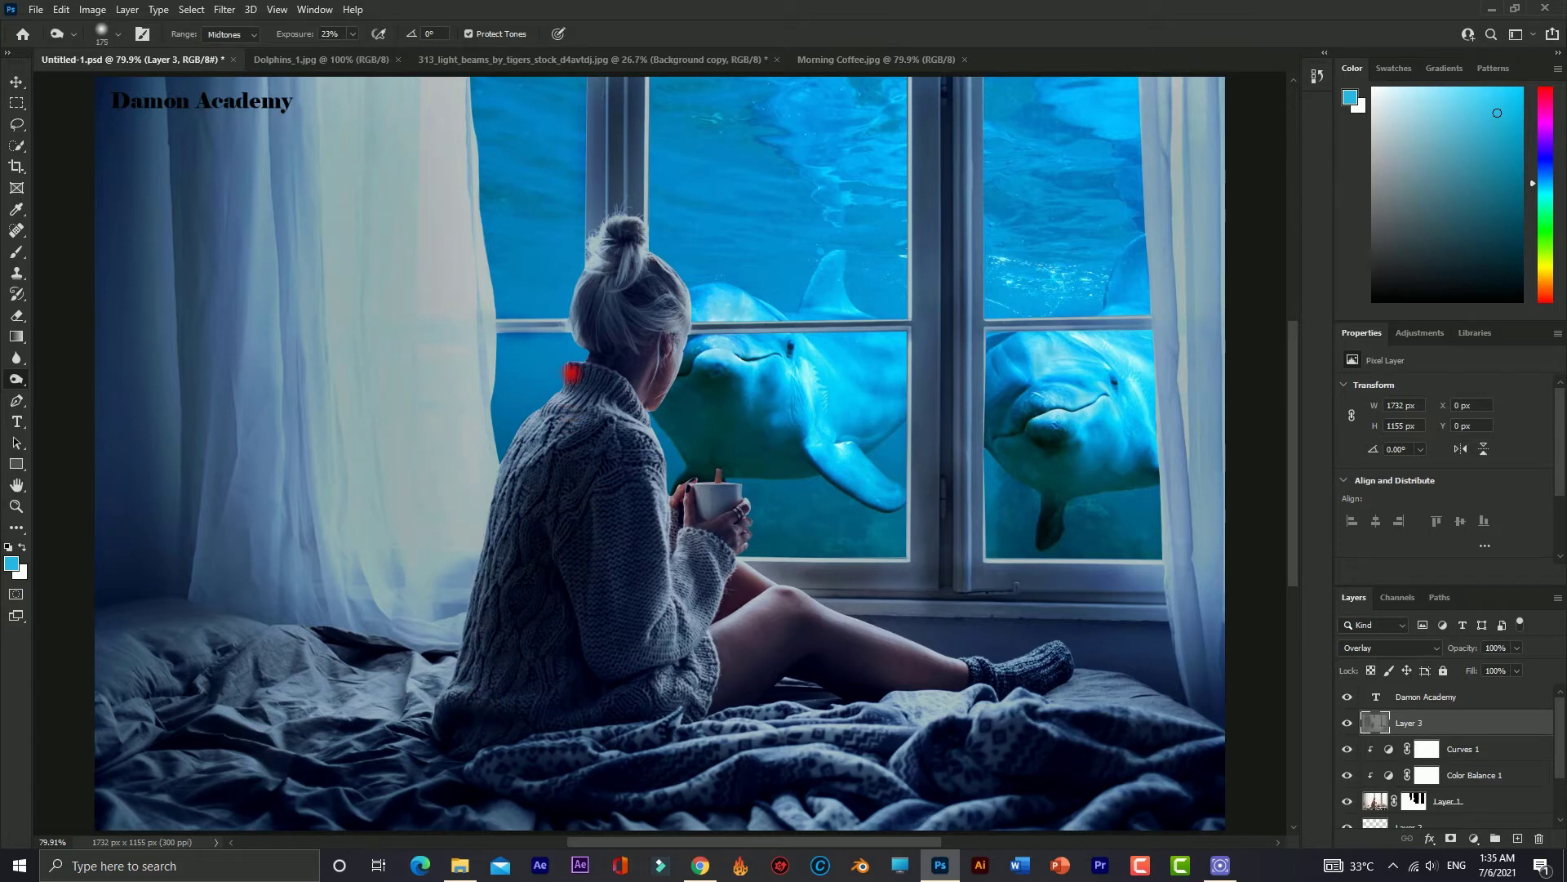
mouse_move(593, 330)
mouse_down()
mouse_move(615, 265)
mouse_move(640, 295)
mouse_move(601, 277)
mouse_move(630, 282)
mouse_move(609, 346)
mouse_move(554, 428)
mouse_move(563, 441)
mouse_move(539, 439)
mouse_move(459, 680)
mouse_up()
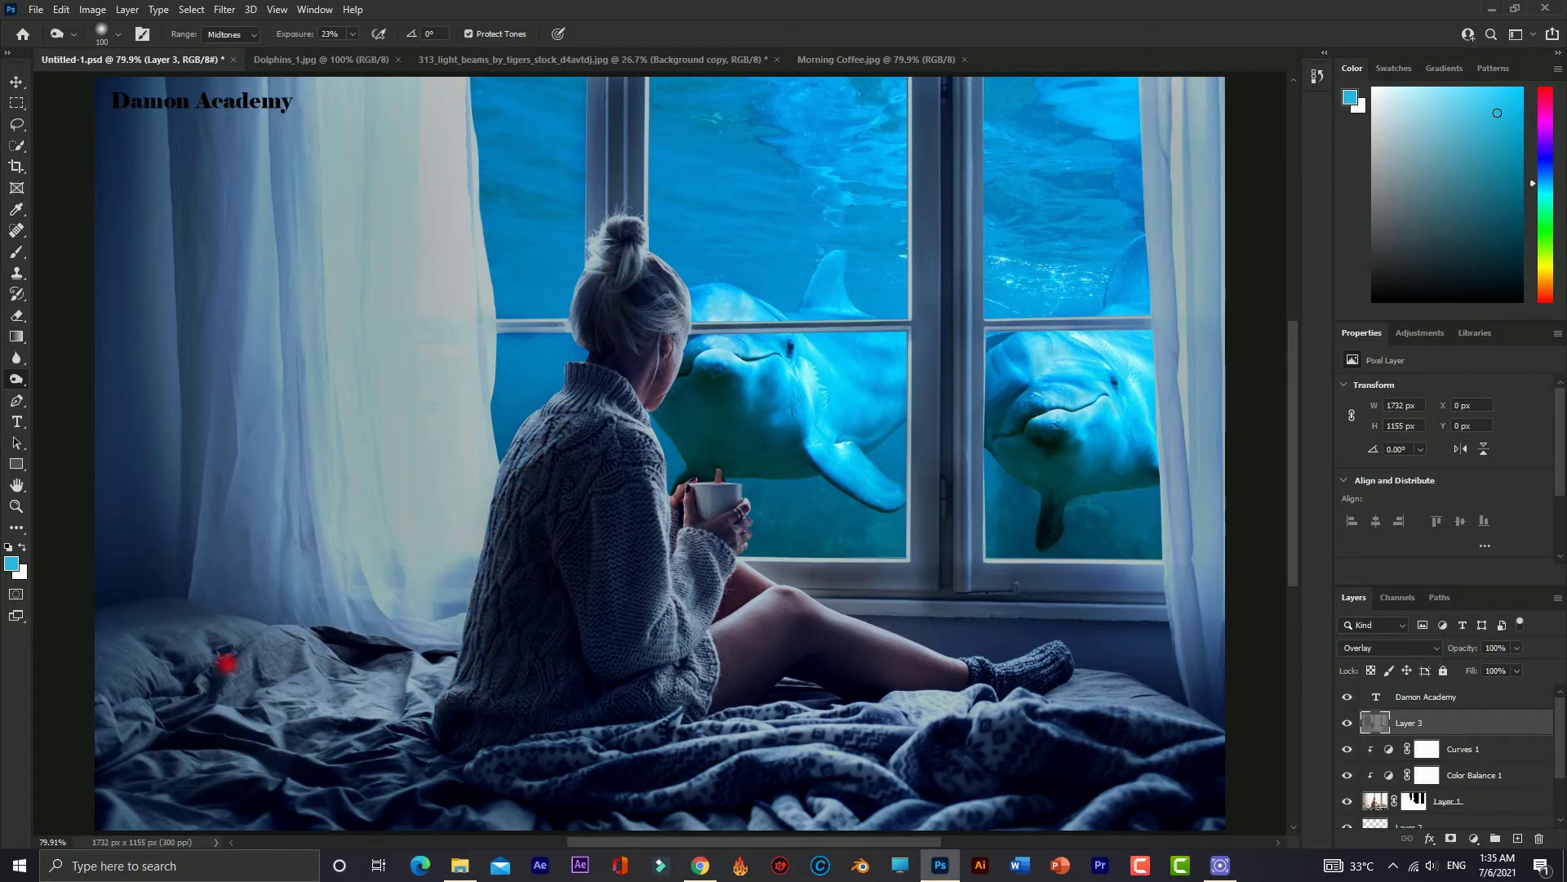
mouse_move(141, 708)
mouse_down()
mouse_move(123, 666)
mouse_move(221, 642)
mouse_move(155, 645)
mouse_move(140, 796)
mouse_move(240, 804)
mouse_move(907, 809)
mouse_move(1193, 740)
mouse_move(1108, 663)
mouse_move(1013, 636)
mouse_up()
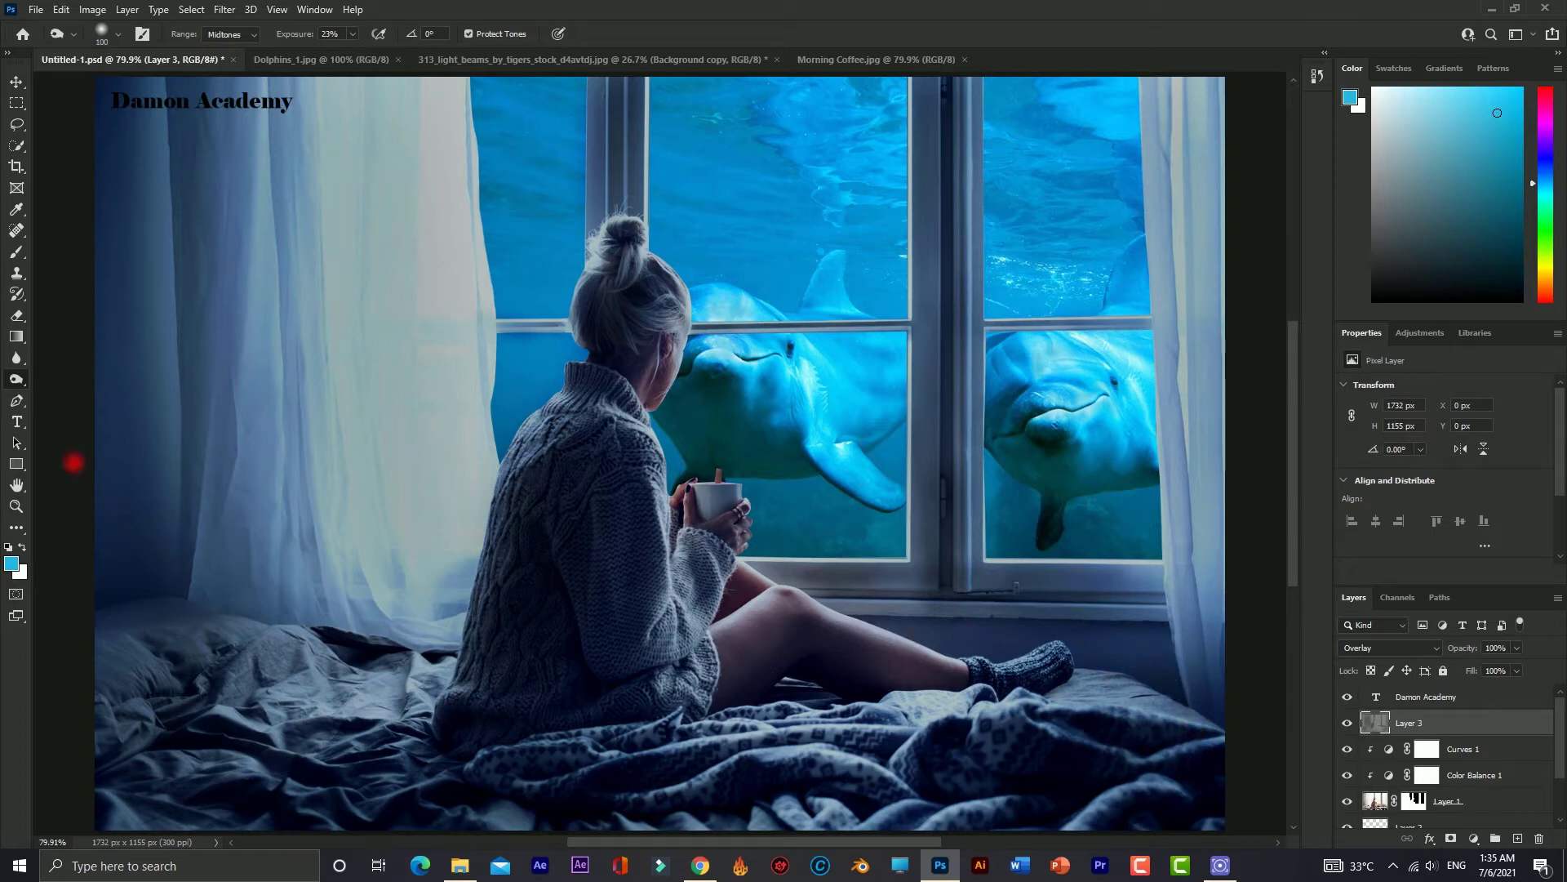
right_click(23, 380)
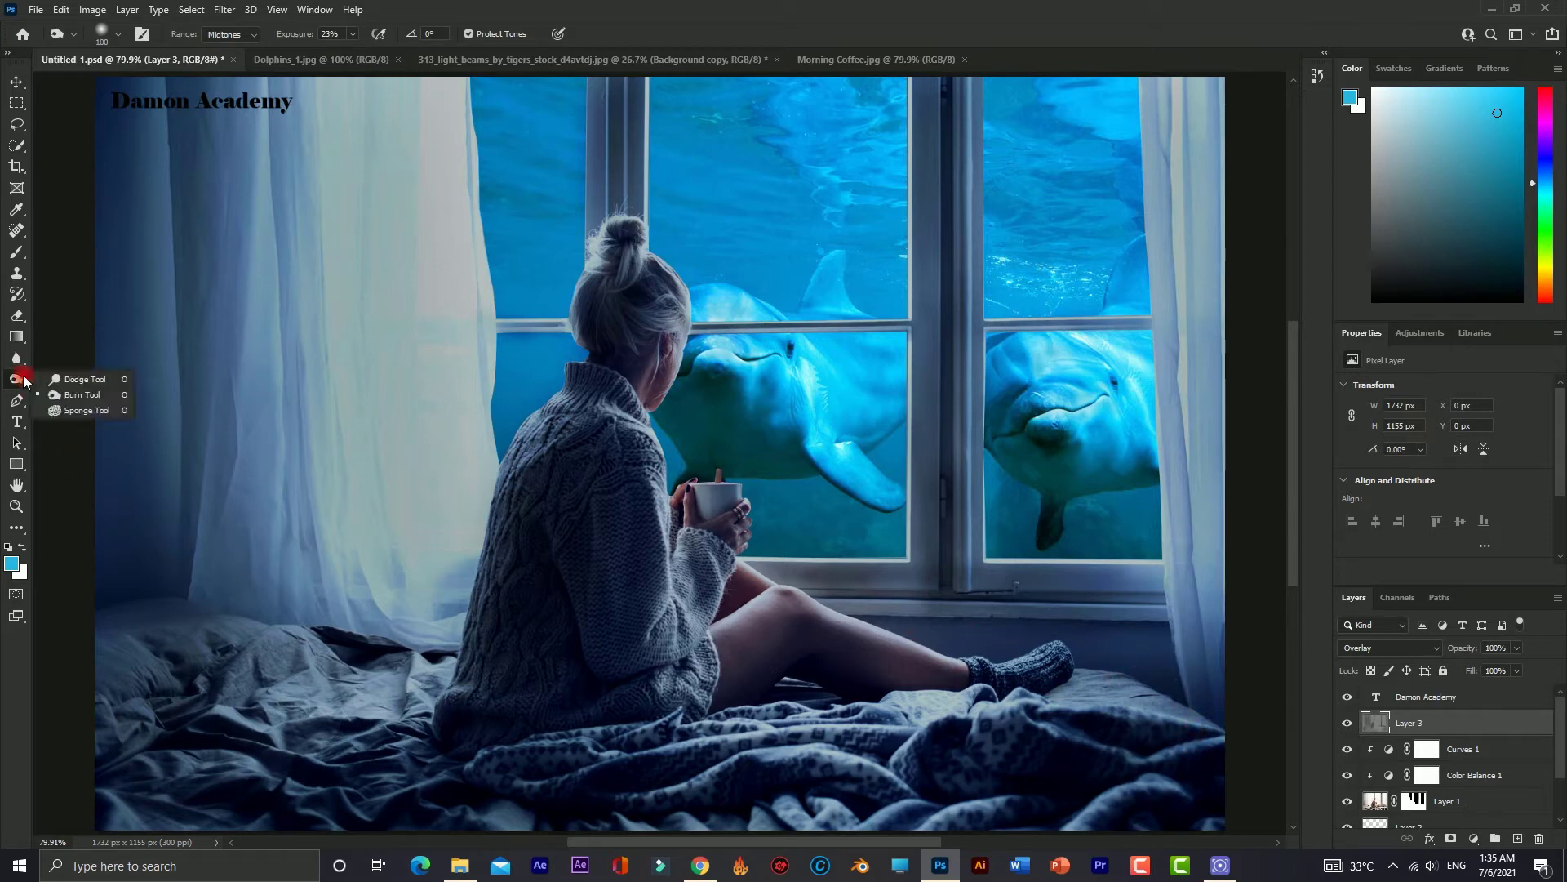
- Switch to the Dodge Tool with a smaller brush and zoom in on the woman's leg
click(74, 378)
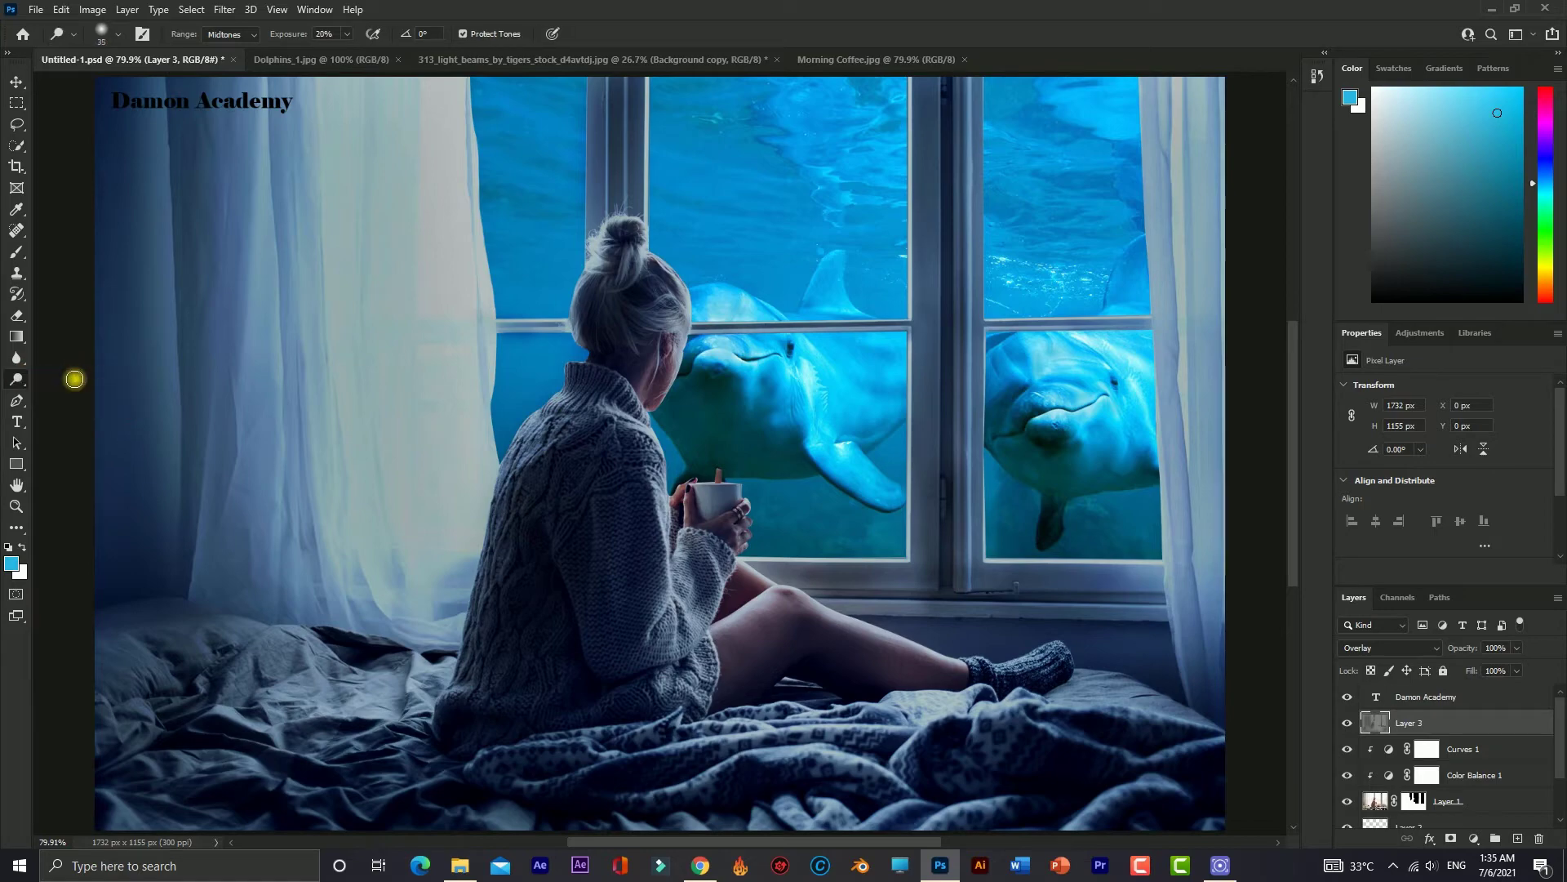
click(18, 508)
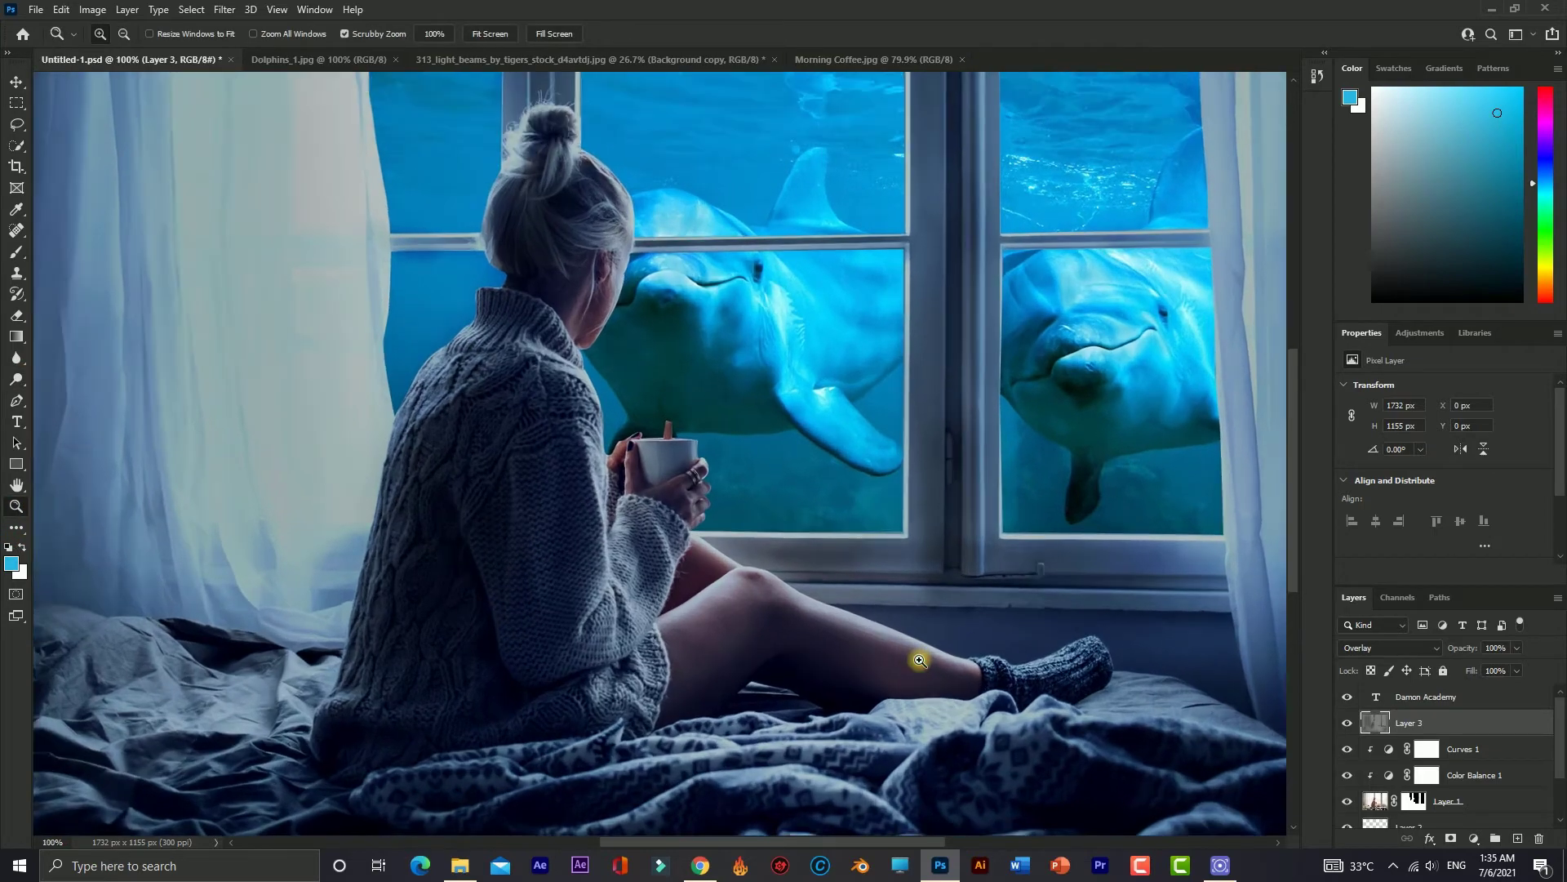
click(919, 660)
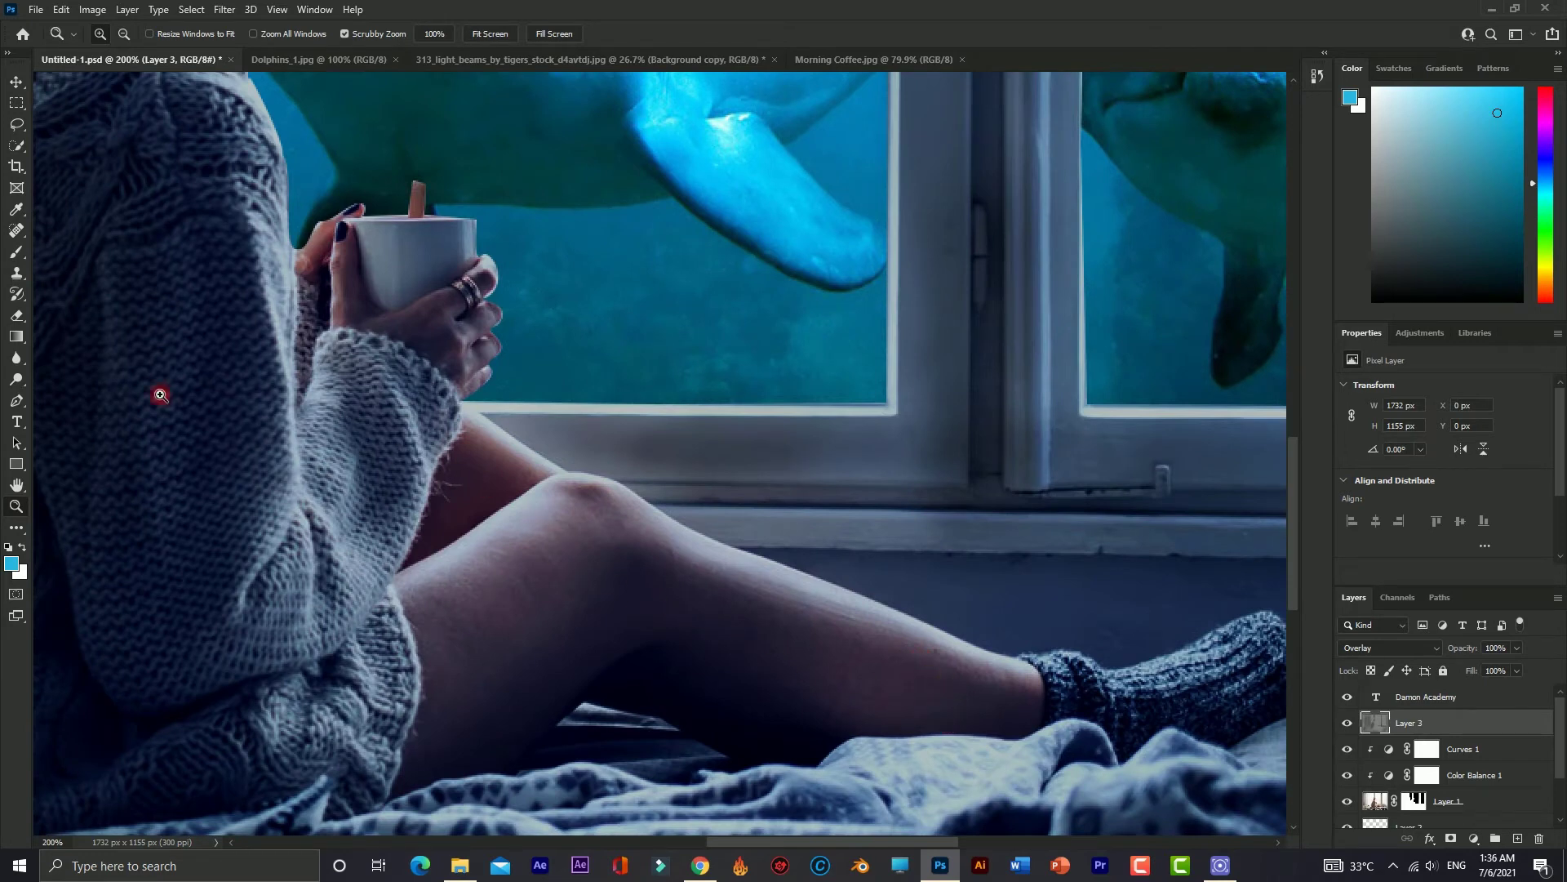
click(13, 261)
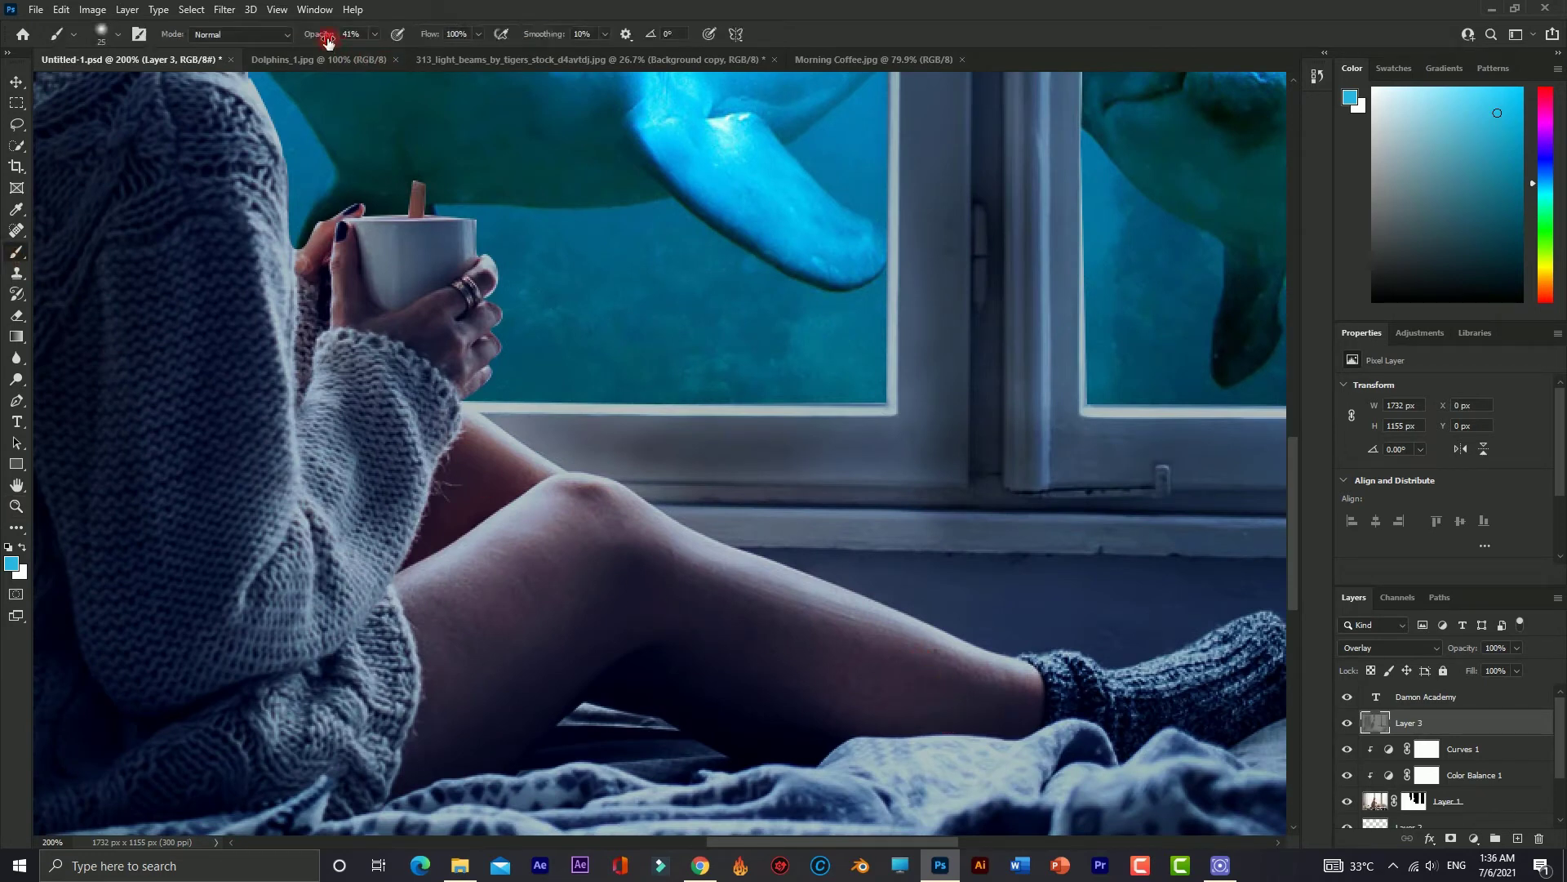
click(18, 286)
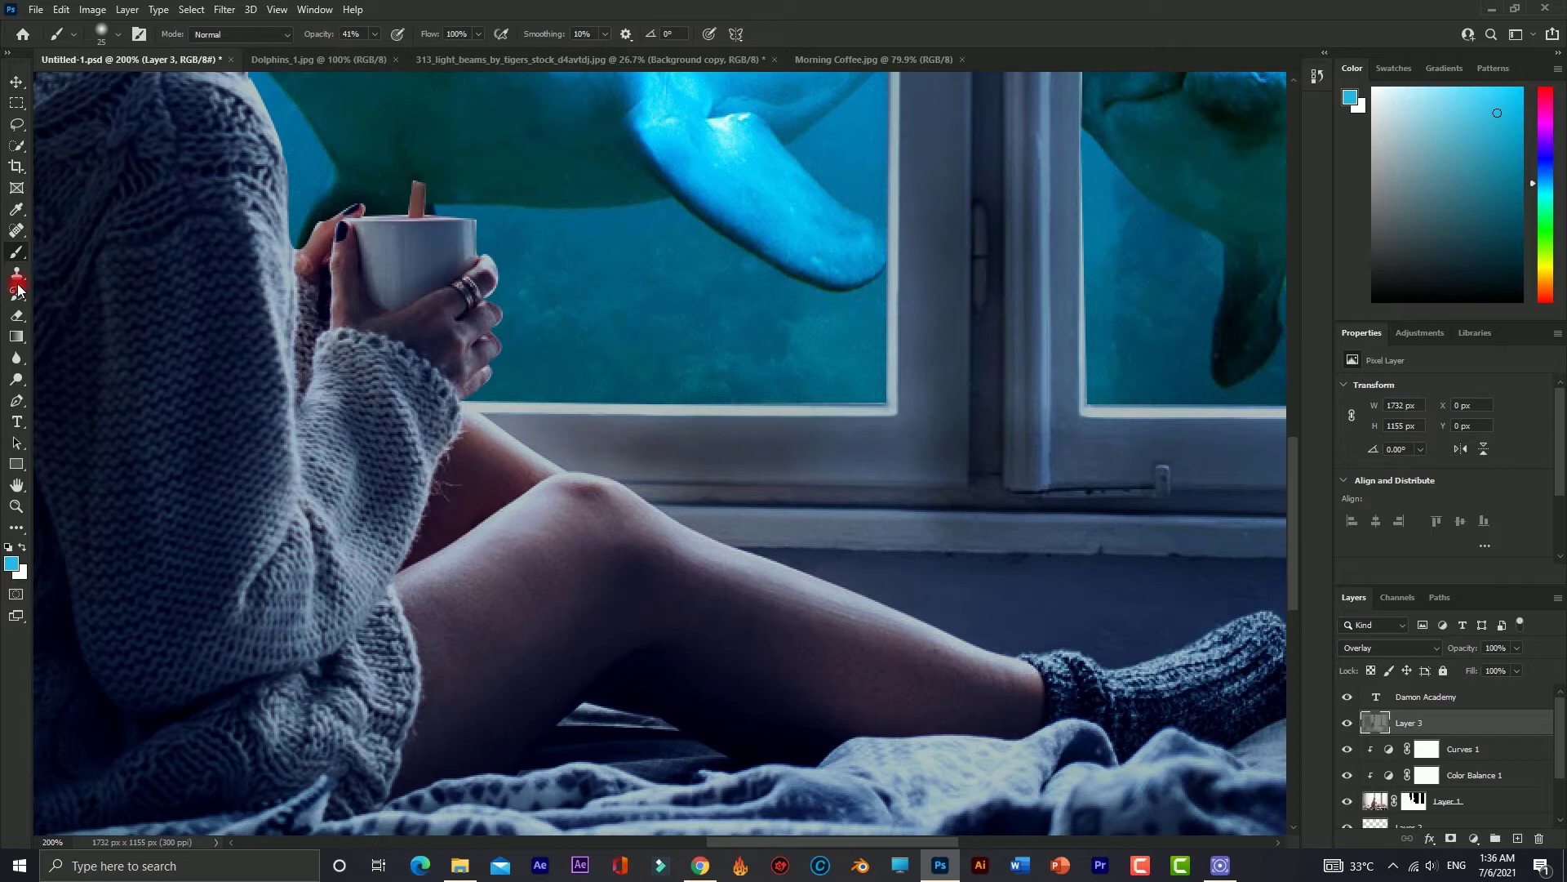
click(16, 378)
right_click(17, 378)
click(69, 382)
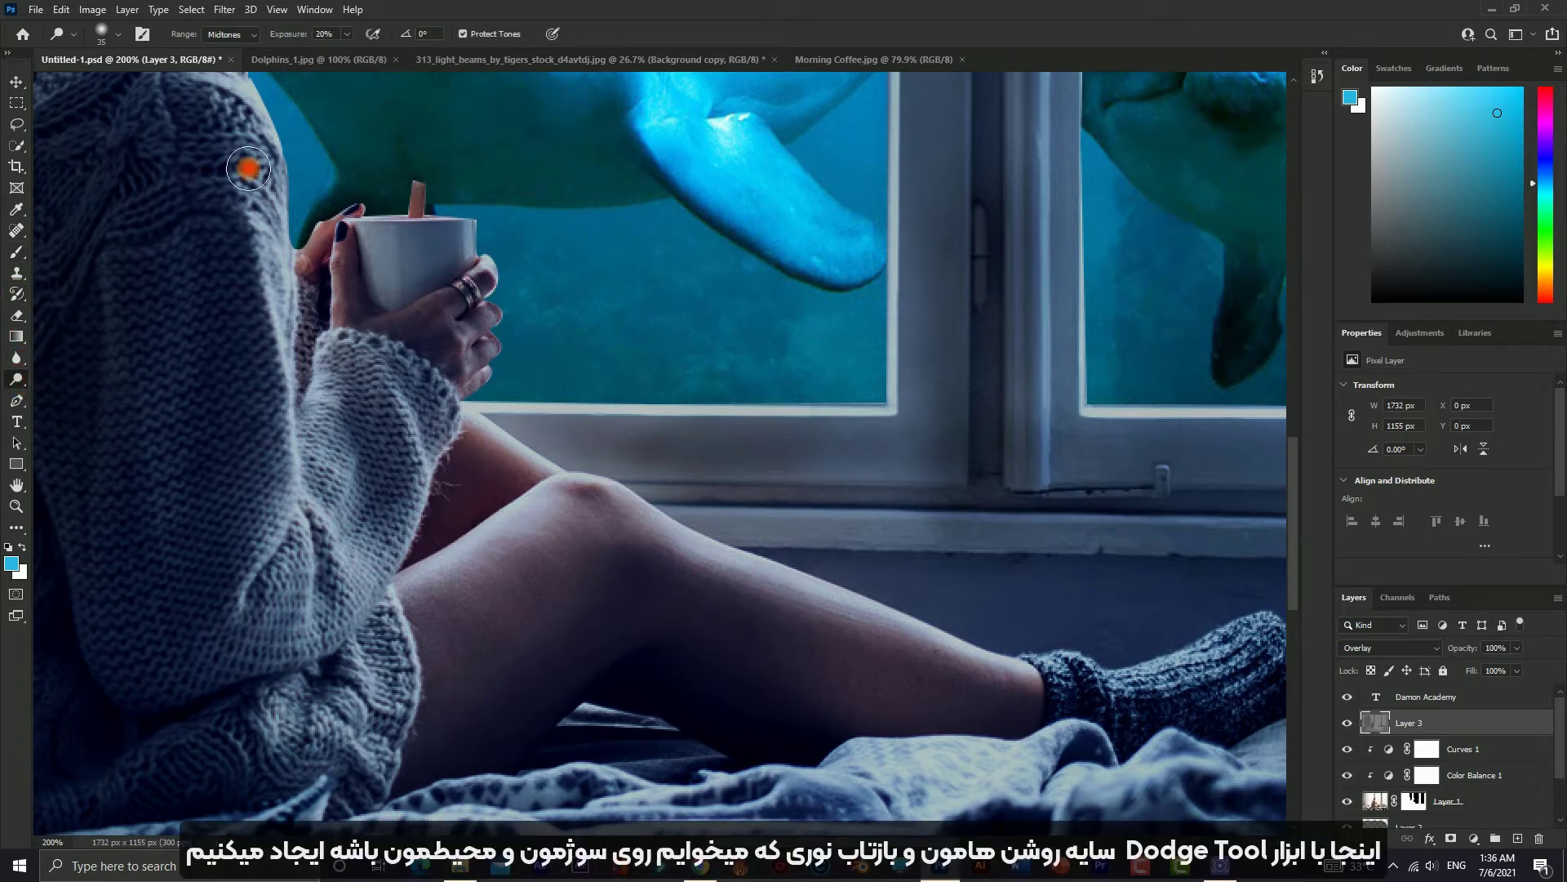
key(bracketleft)
- Dodge the knee, thigh, knuckles on the cup, sweater arm, sleeve and shoulder area
mouse_move(700, 525)
mouse_down()
mouse_move(637, 513)
mouse_move(739, 582)
mouse_move(990, 658)
mouse_move(694, 567)
mouse_move(923, 651)
mouse_move(595, 532)
mouse_move(620, 517)
mouse_move(672, 528)
mouse_move(1077, 666)
mouse_move(1130, 668)
mouse_move(1278, 619)
mouse_move(1158, 658)
mouse_move(1247, 645)
mouse_move(1098, 670)
mouse_move(910, 648)
mouse_move(665, 550)
mouse_move(943, 609)
mouse_move(997, 651)
mouse_move(788, 595)
mouse_move(525, 495)
mouse_move(511, 527)
mouse_move(404, 583)
mouse_move(546, 519)
mouse_move(402, 610)
mouse_move(560, 493)
mouse_move(536, 535)
mouse_move(458, 571)
mouse_move(380, 576)
mouse_move(492, 435)
mouse_up()
drag(487, 435, 559, 484)
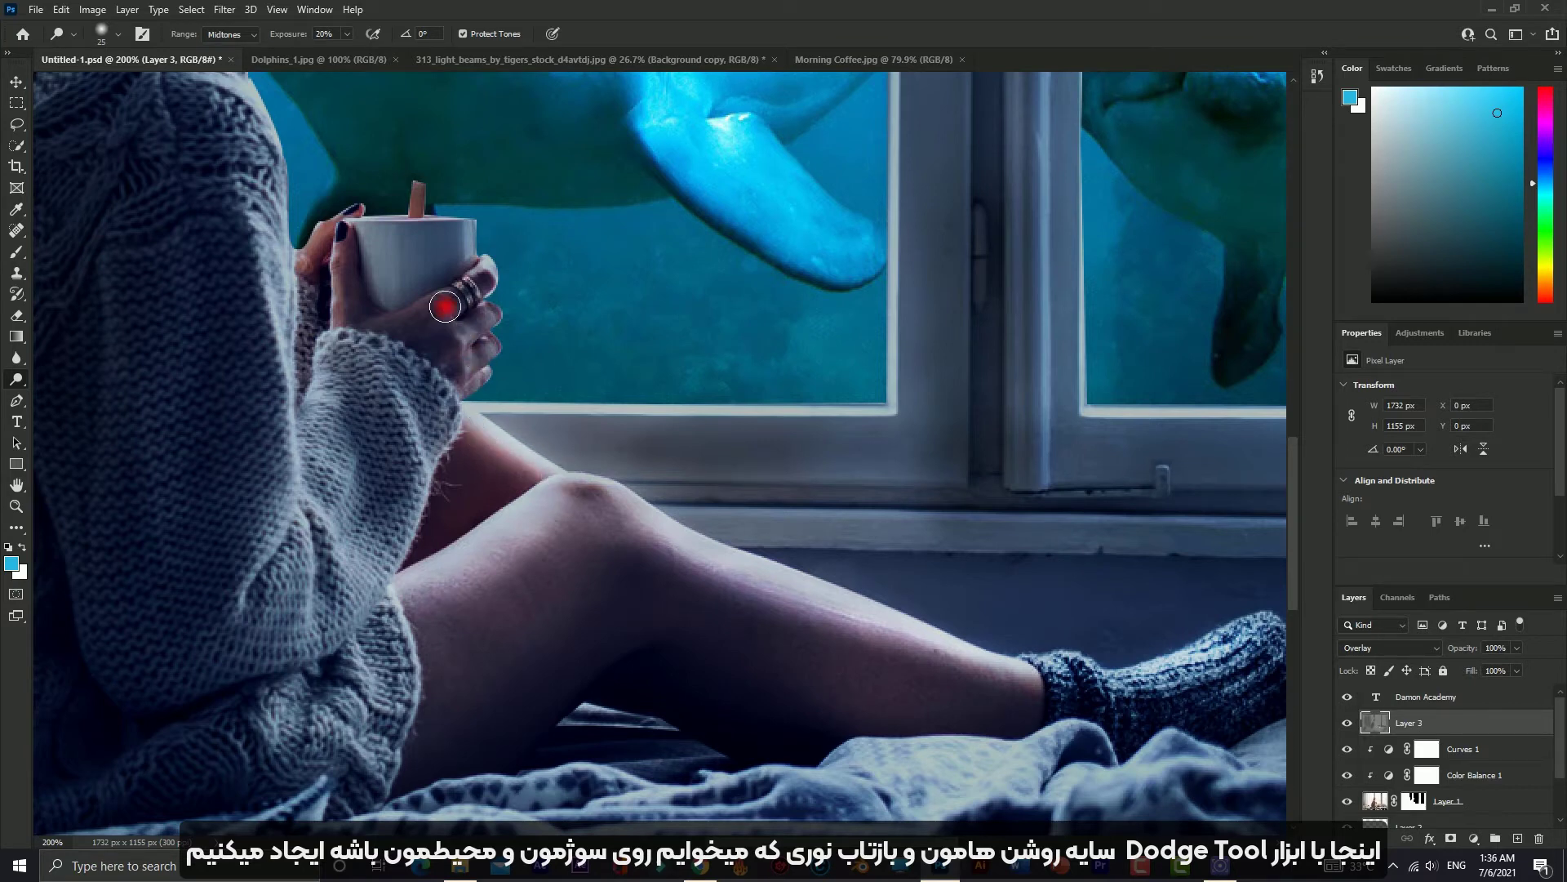
mouse_move(442, 267)
mouse_down()
mouse_move(461, 241)
mouse_move(470, 282)
mouse_move(445, 232)
mouse_move(403, 301)
mouse_move(402, 234)
mouse_move(375, 256)
mouse_move(413, 235)
mouse_move(440, 282)
mouse_move(398, 249)
mouse_move(406, 231)
mouse_move(380, 247)
mouse_move(425, 290)
mouse_move(475, 281)
mouse_move(476, 379)
mouse_move(479, 282)
mouse_up()
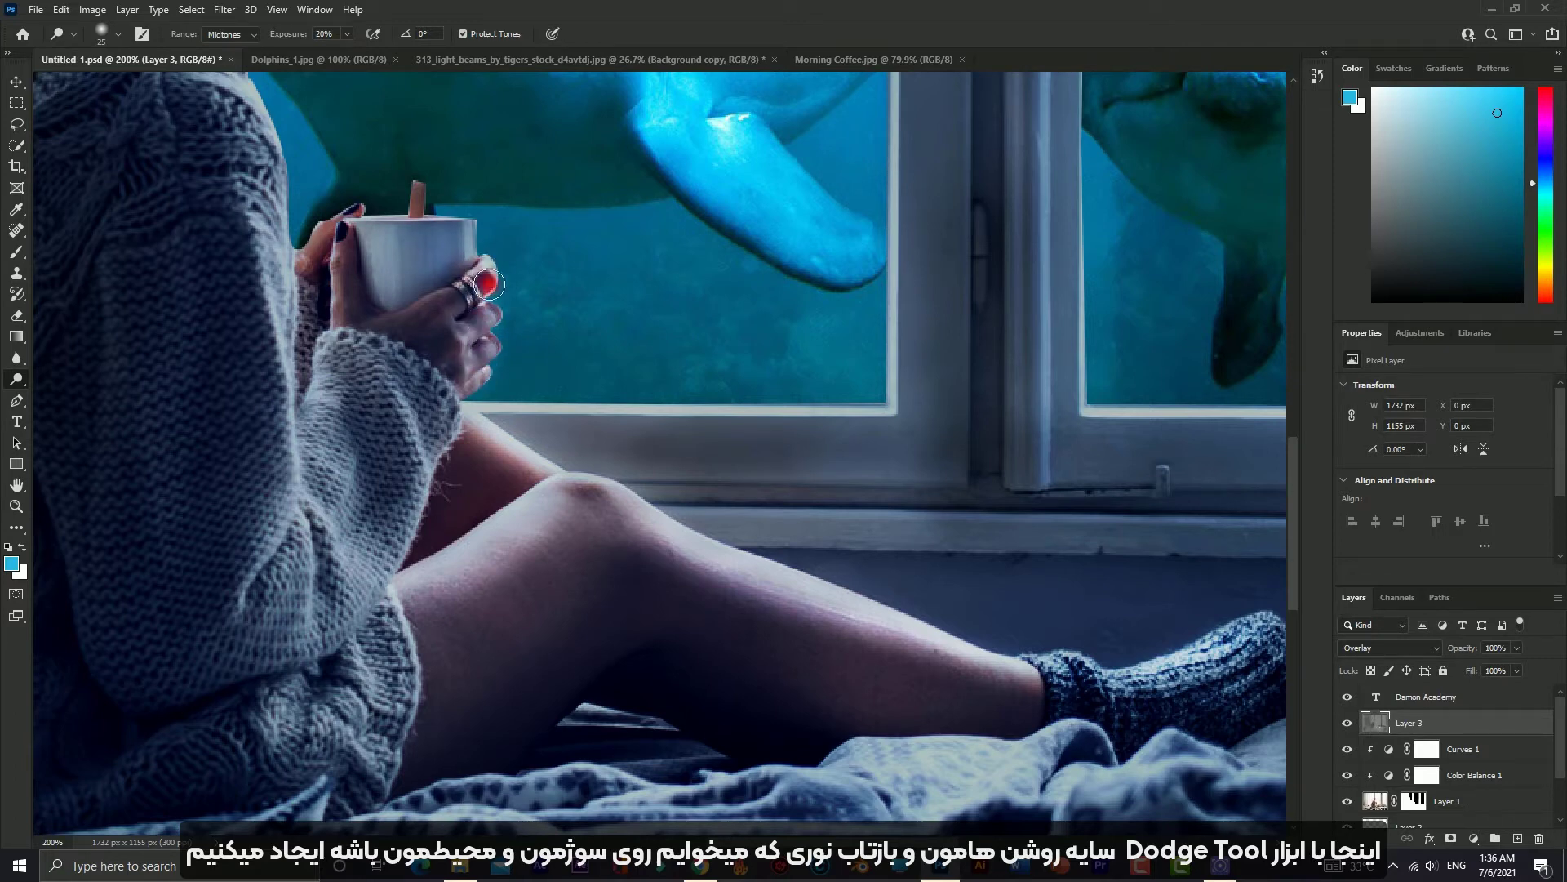
scroll(481, 343, down, 2)
mouse_move(484, 389)
mouse_down()
mouse_move(215, 393)
mouse_move(105, 444)
mouse_move(228, 346)
mouse_move(254, 194)
mouse_up()
scroll(254, 195, up, 3)
mouse_move(251, 325)
mouse_down()
mouse_move(308, 575)
mouse_move(339, 429)
mouse_move(282, 623)
mouse_move(317, 599)
mouse_move(365, 635)
mouse_move(409, 550)
mouse_move(409, 497)
mouse_move(262, 326)
mouse_move(278, 462)
mouse_move(257, 284)
mouse_move(252, 297)
mouse_up()
scroll(351, 423, up, 2)
scroll(251, 298, up, 4)
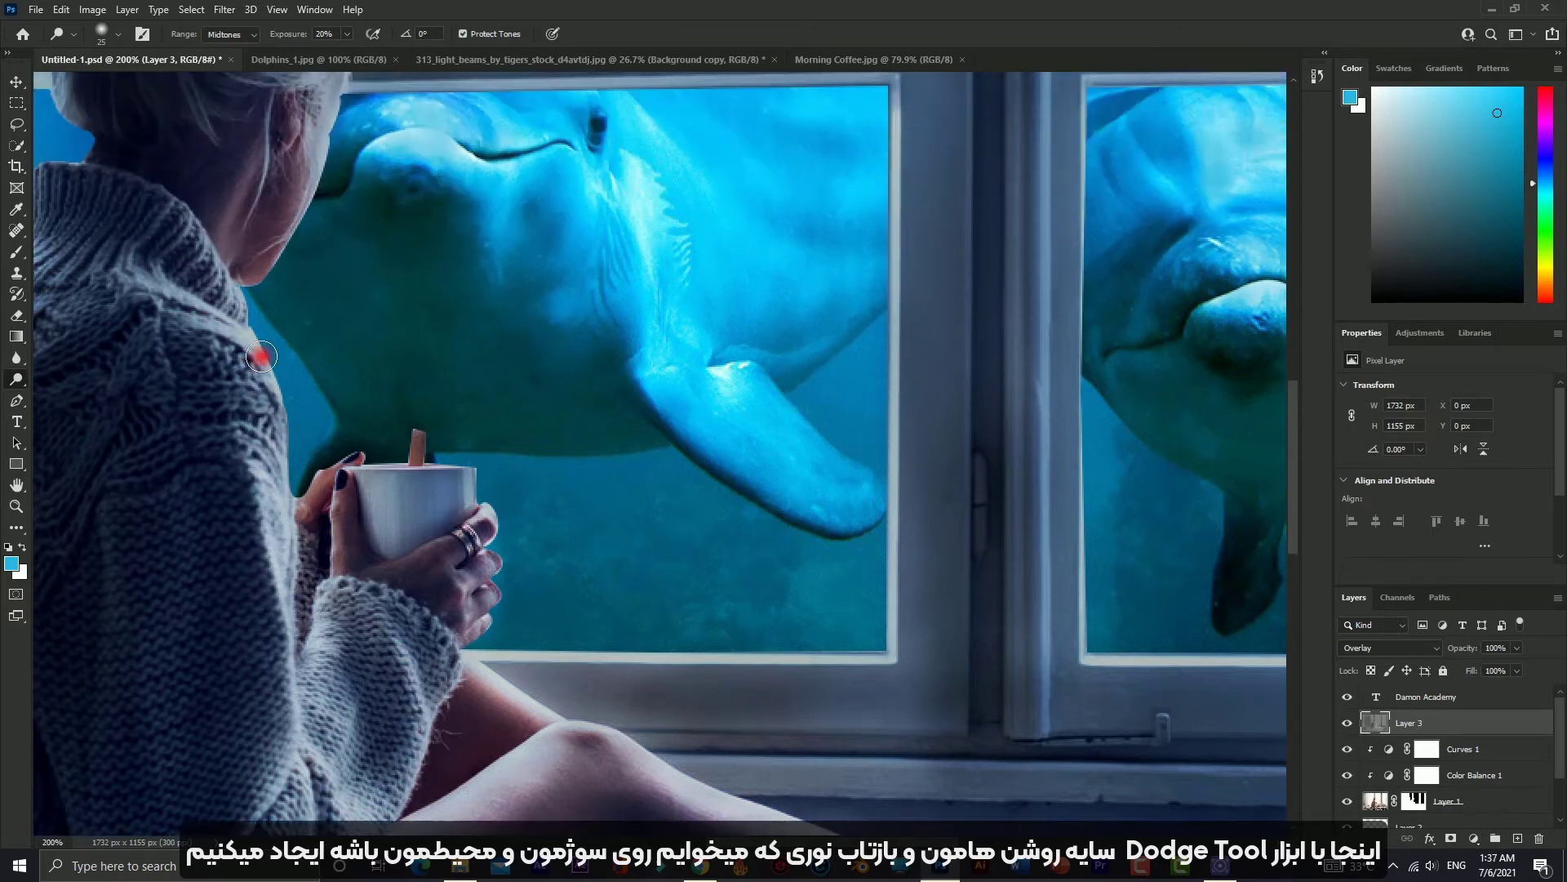
scroll(252, 297, up, 4)
mouse_move(242, 365)
mouse_down()
mouse_move(164, 333)
mouse_move(250, 432)
mouse_move(253, 482)
mouse_up()
- Lighten the skin on the cheek and neck, then zoom out to view the whole image
scroll(253, 482, up, 7)
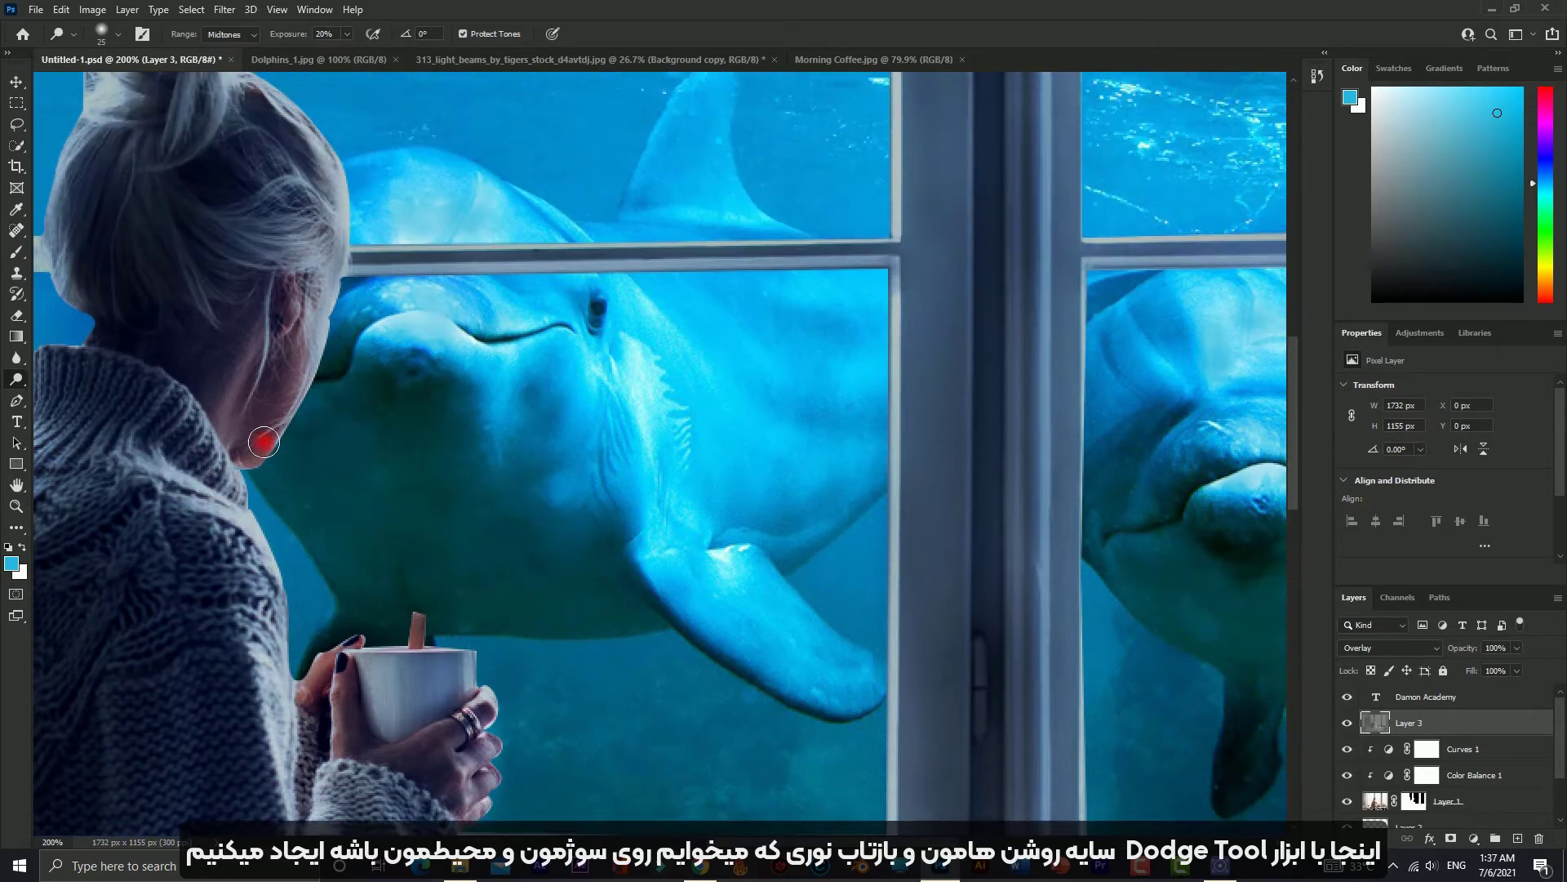
scroll(274, 333, up, 1)
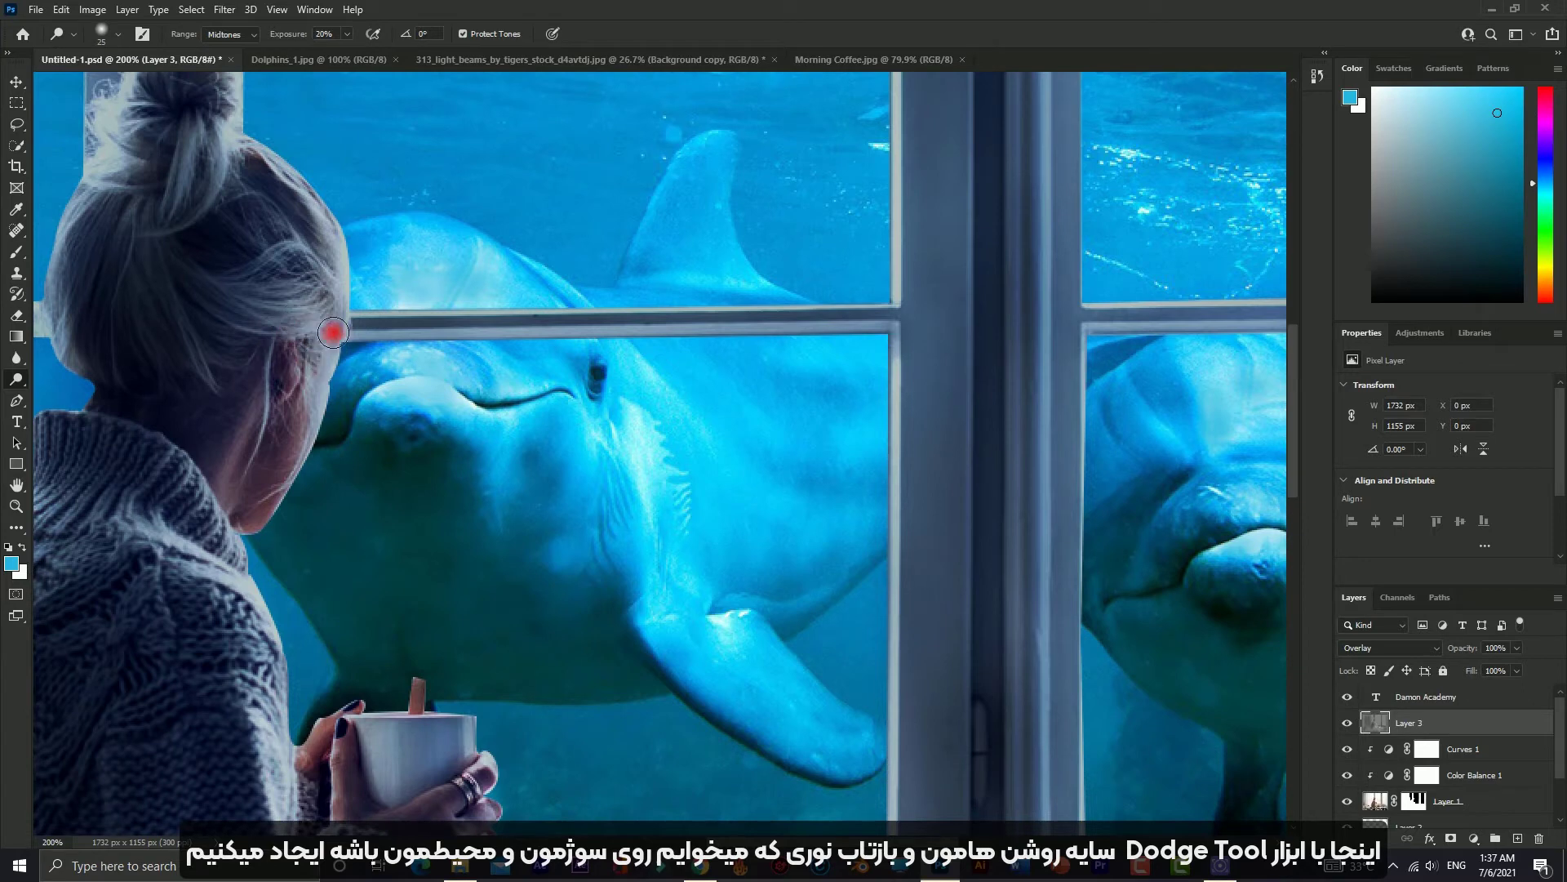
drag(294, 403, 267, 495)
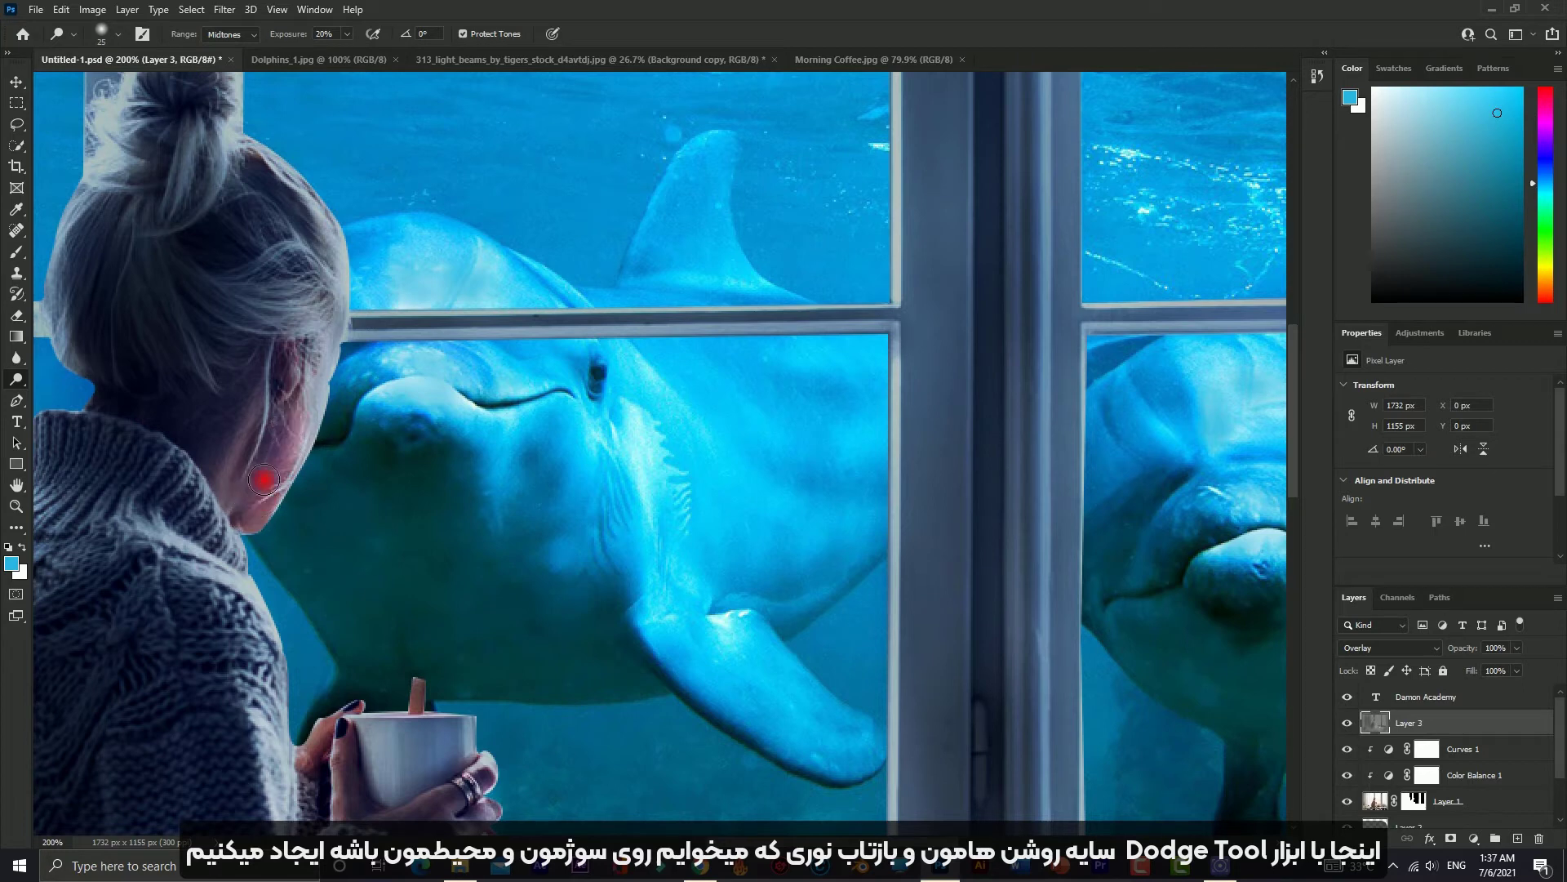
mouse_move(276, 438)
mouse_down()
mouse_move(270, 498)
mouse_move(248, 500)
mouse_move(314, 392)
mouse_move(294, 335)
mouse_up()
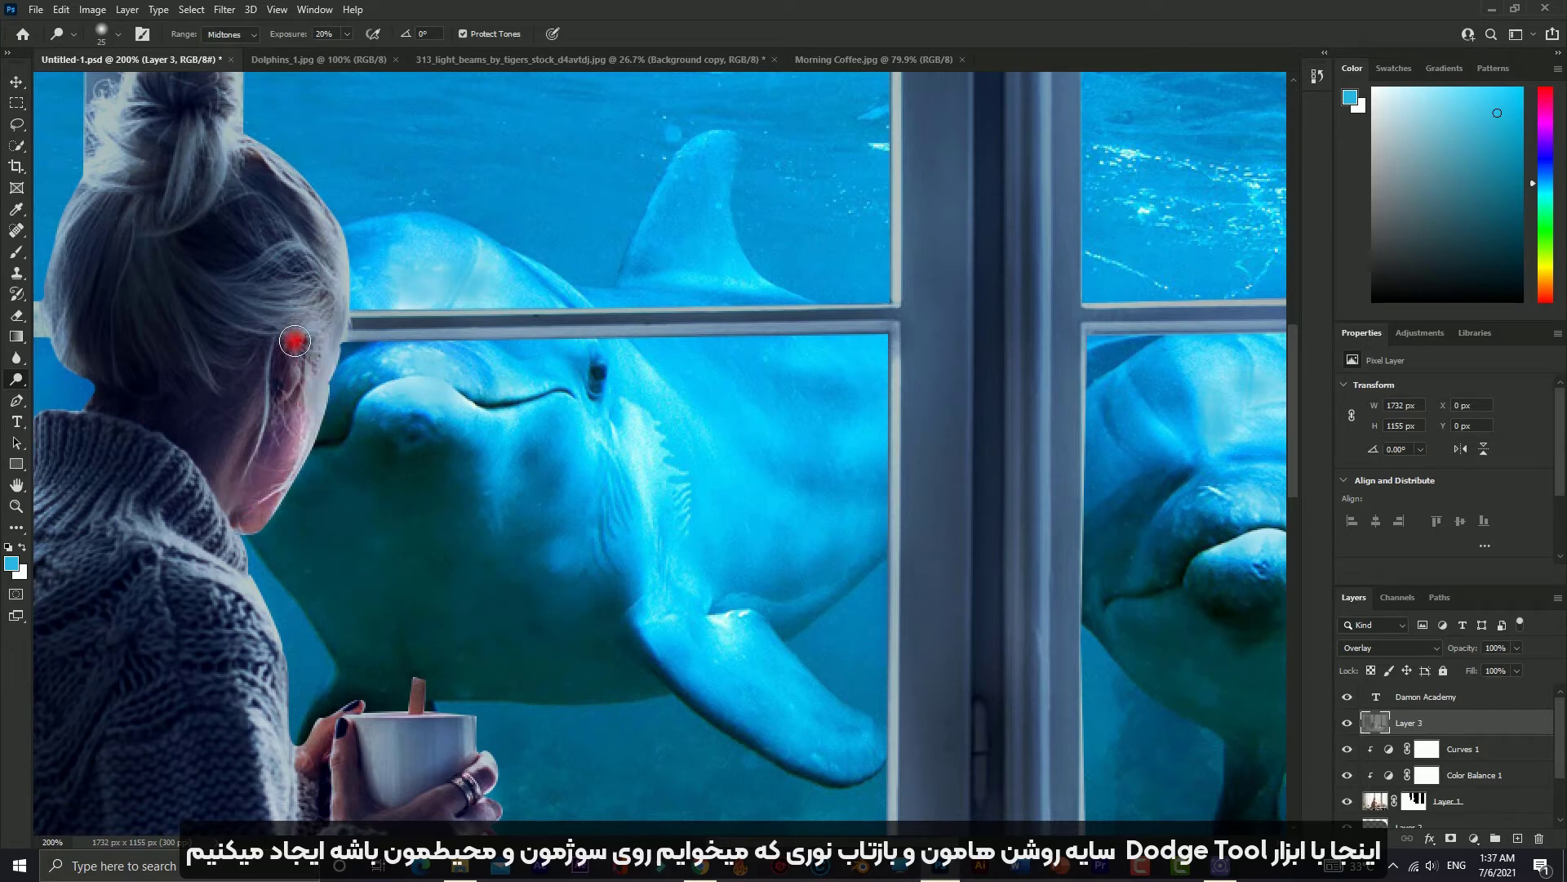
click(16, 507)
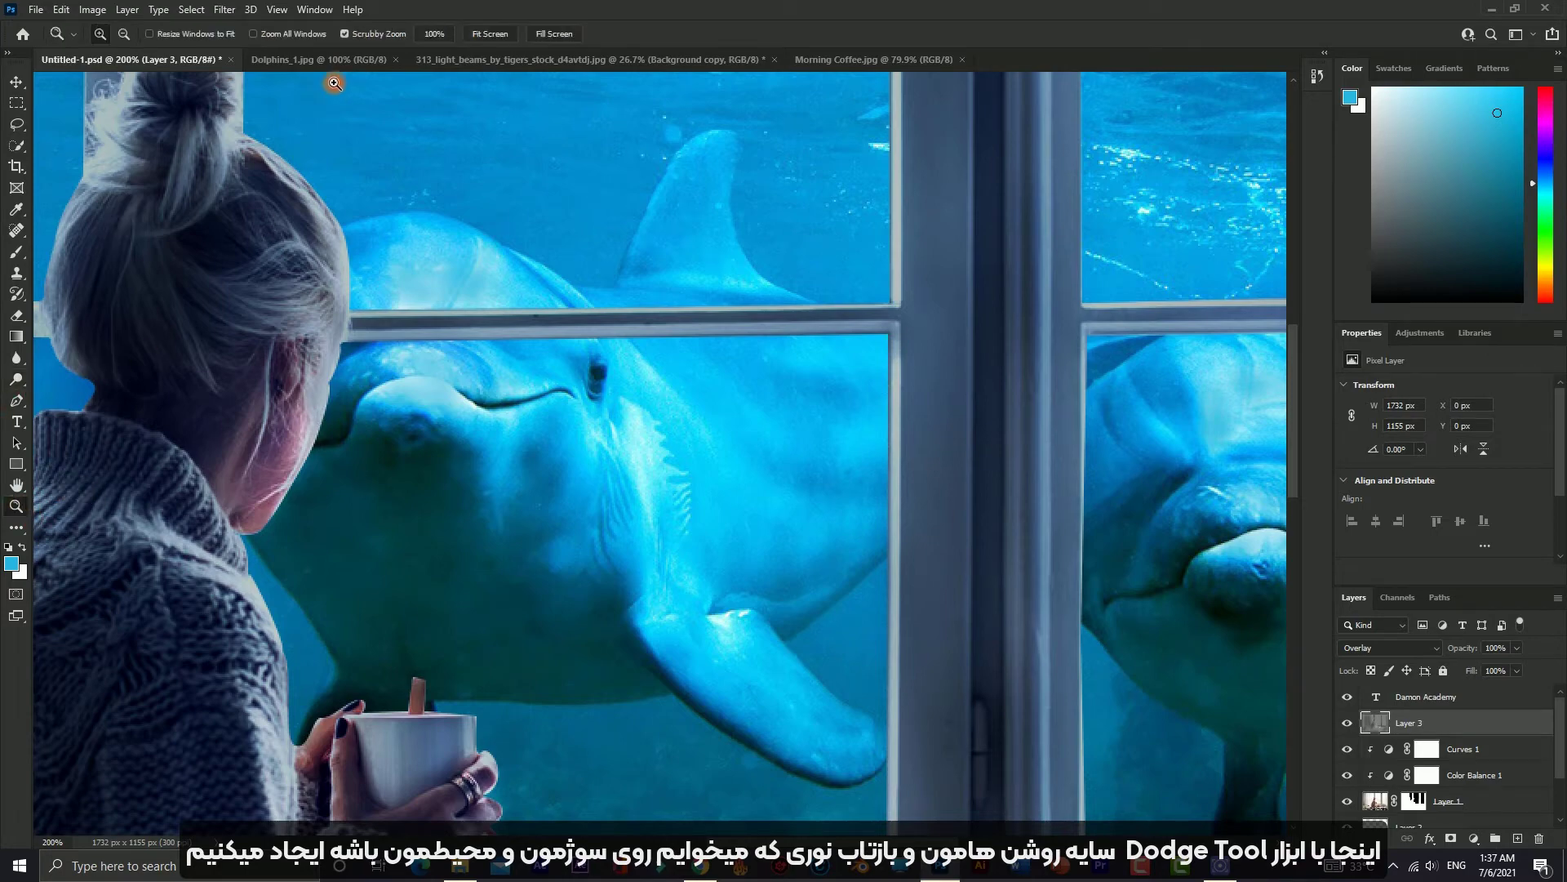
click(501, 36)
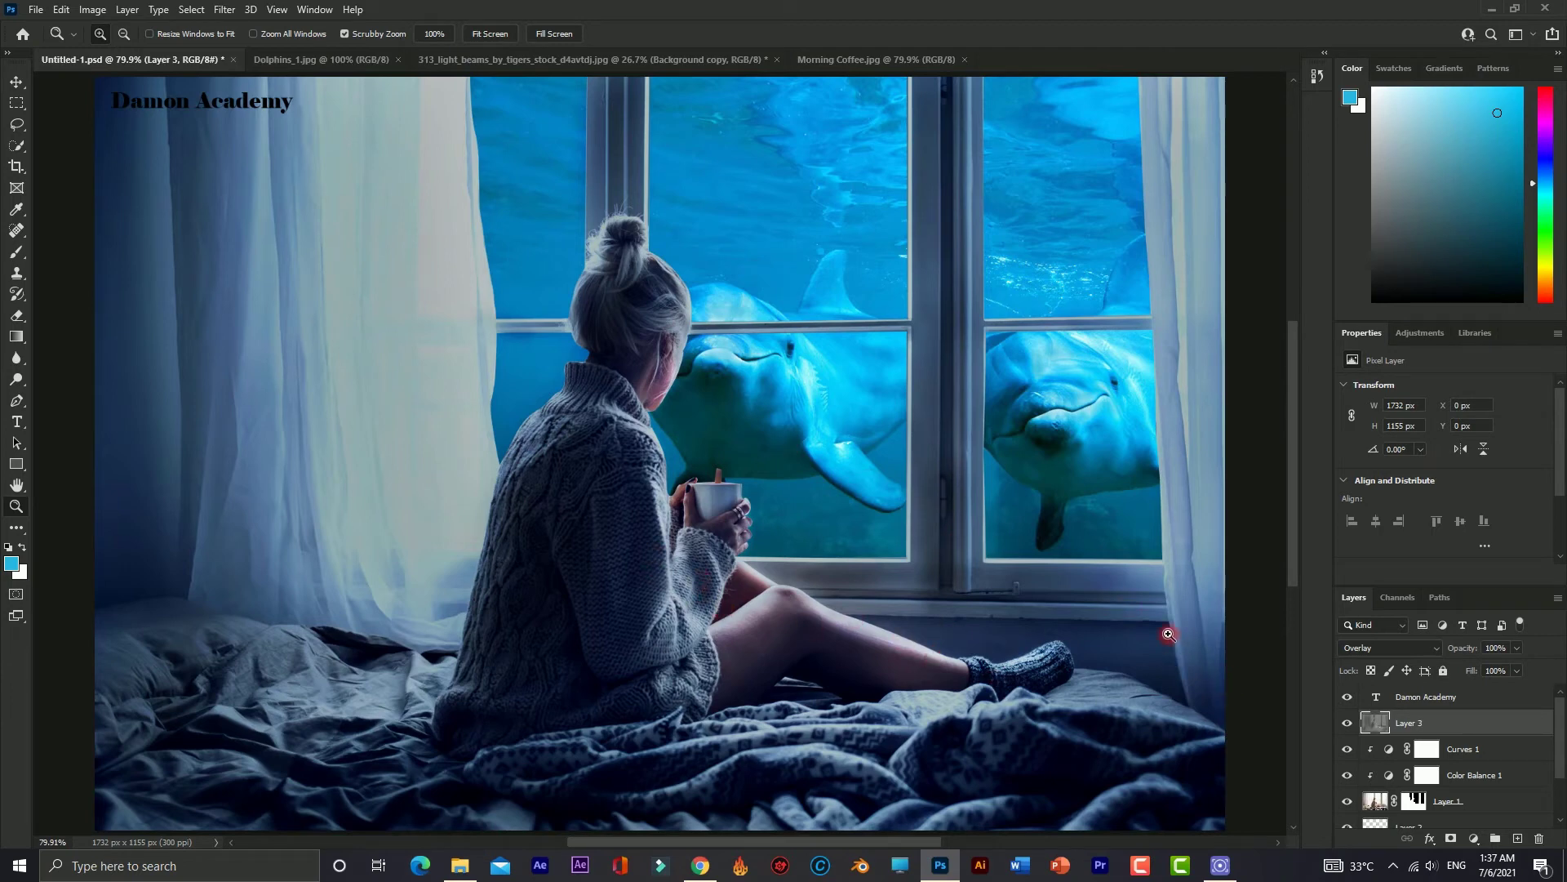
scroll(1168, 635, down, 1)
scroll(1168, 634, down, 1)
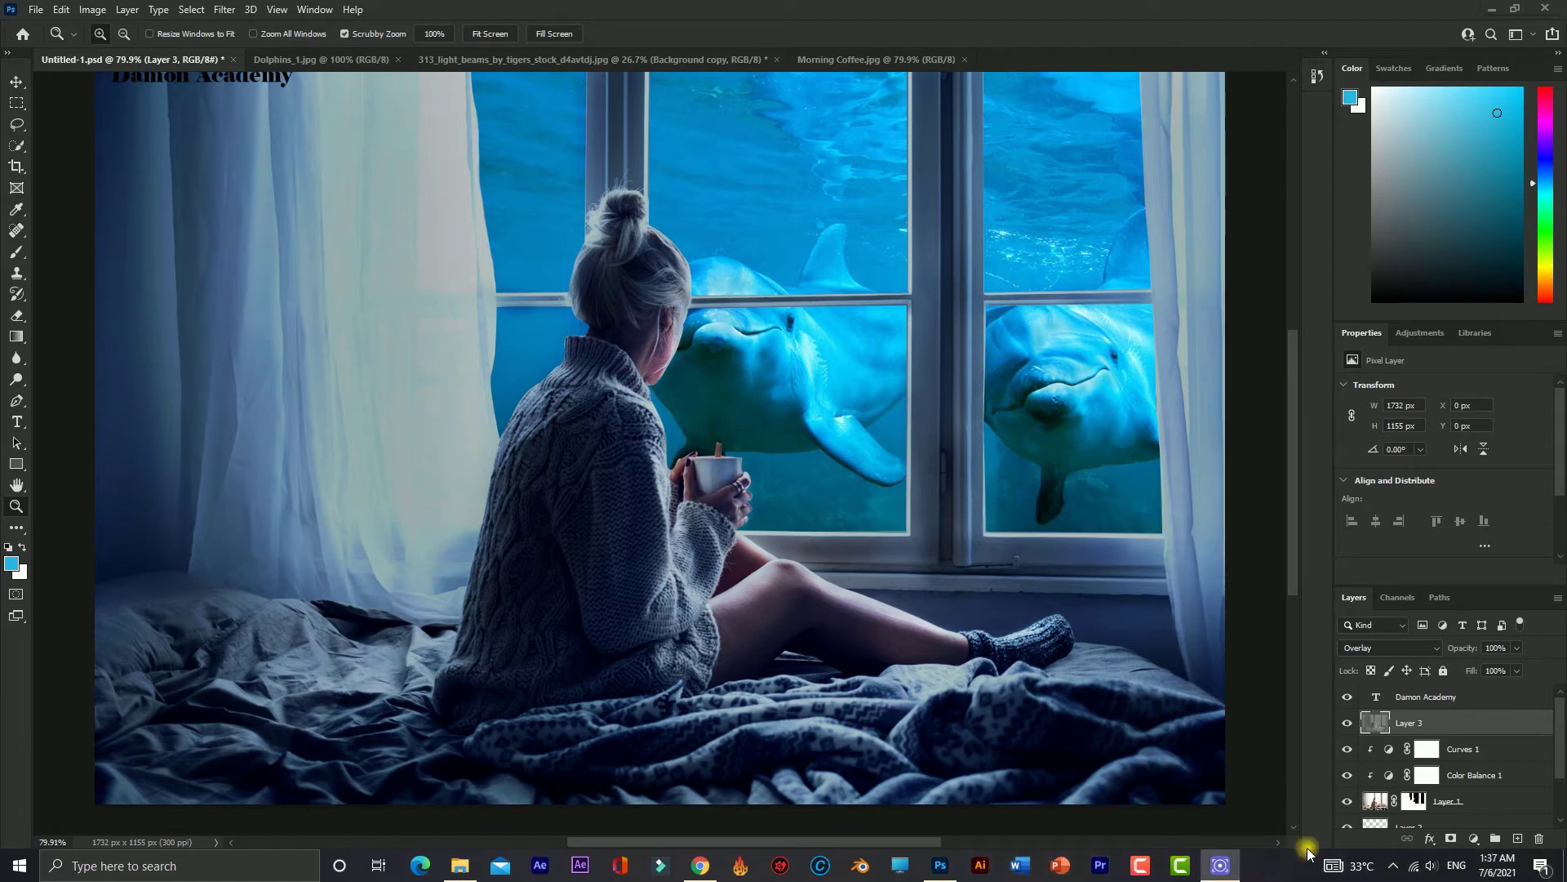
- Add a Brightness/Contrast adjustment above Layer 3 with brightness lowered to about -66, then check it on and off
click(1475, 839)
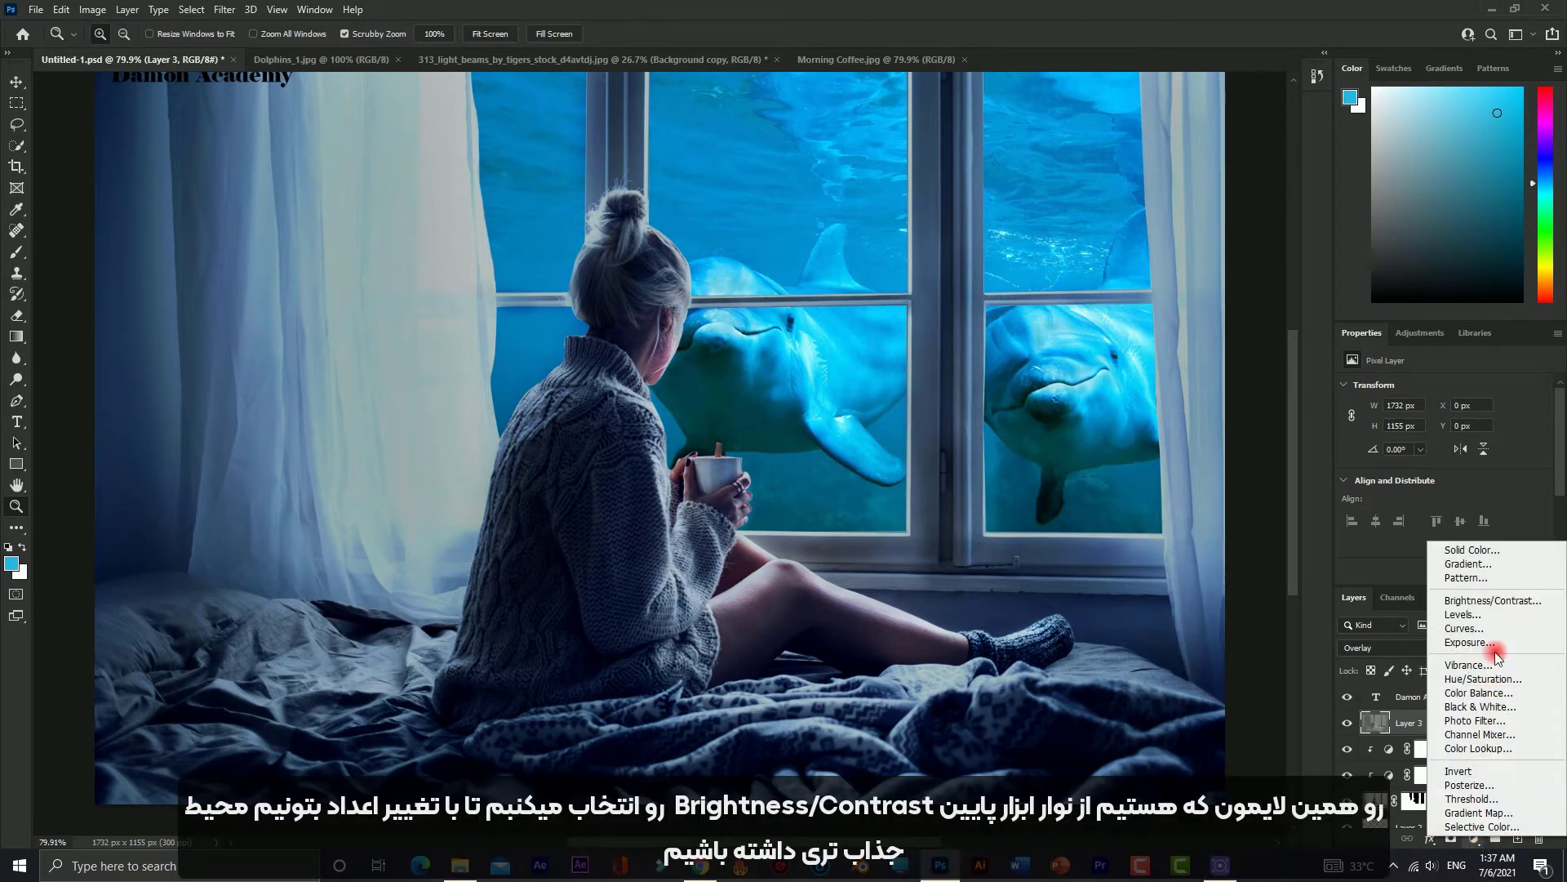
click(1493, 602)
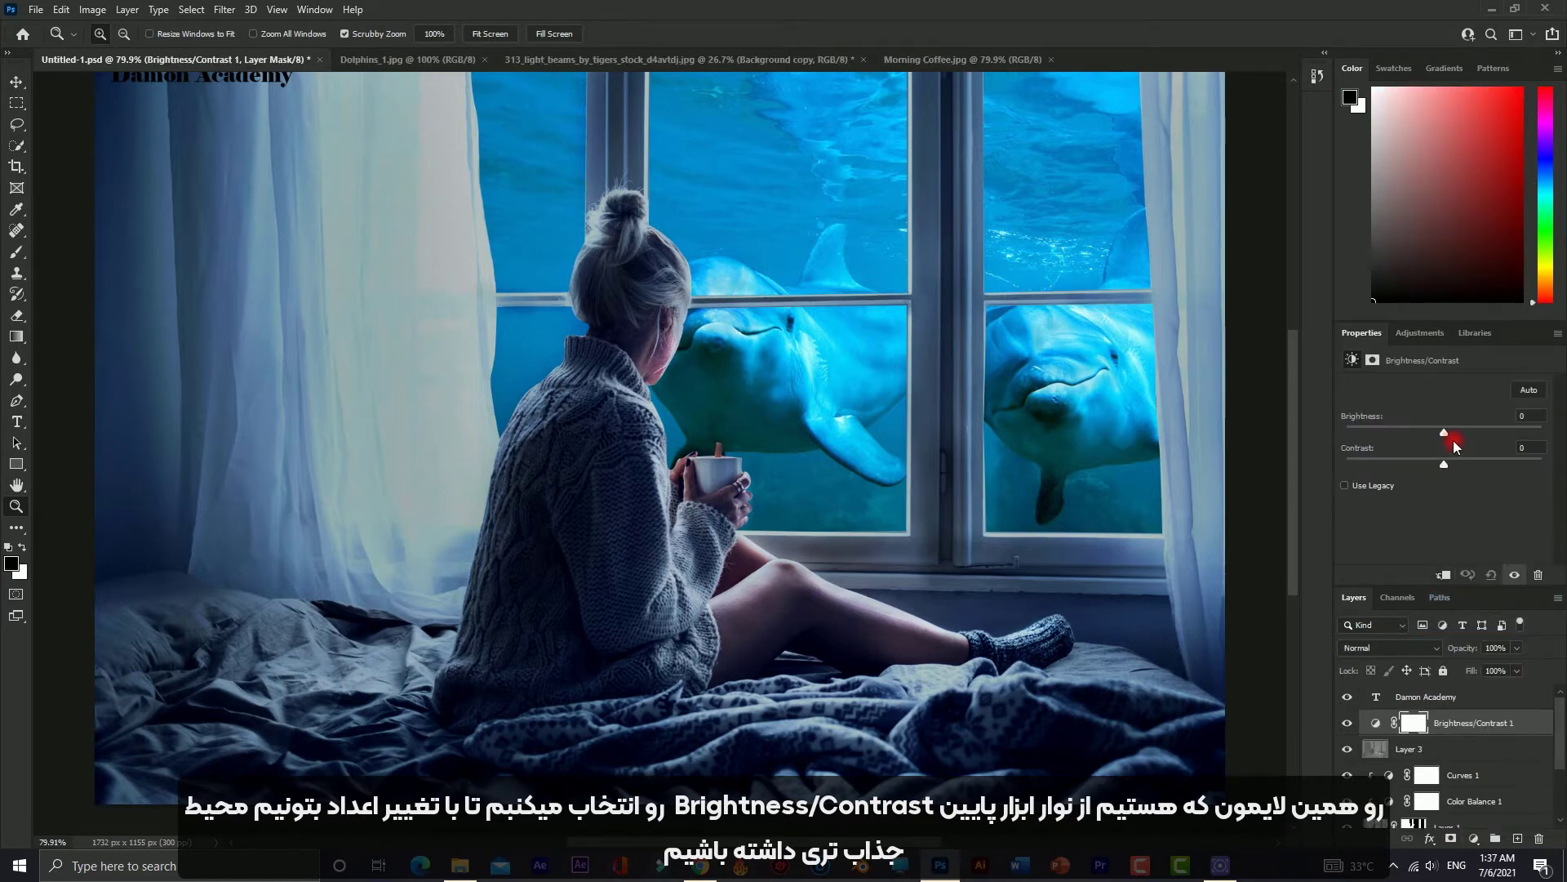
drag(1441, 432, 1401, 423)
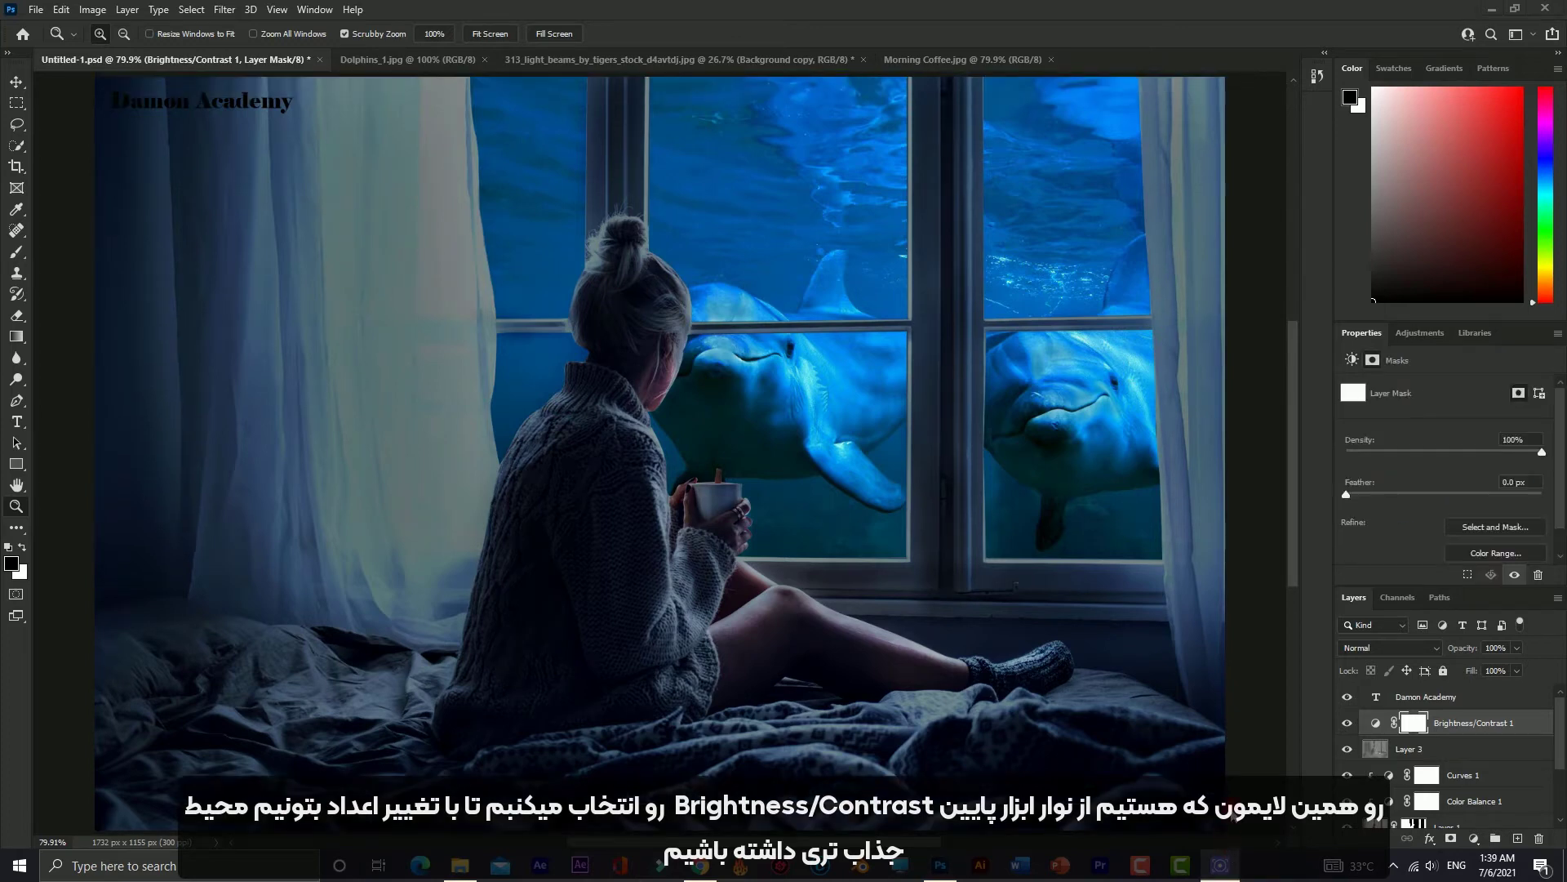
click(1346, 723)
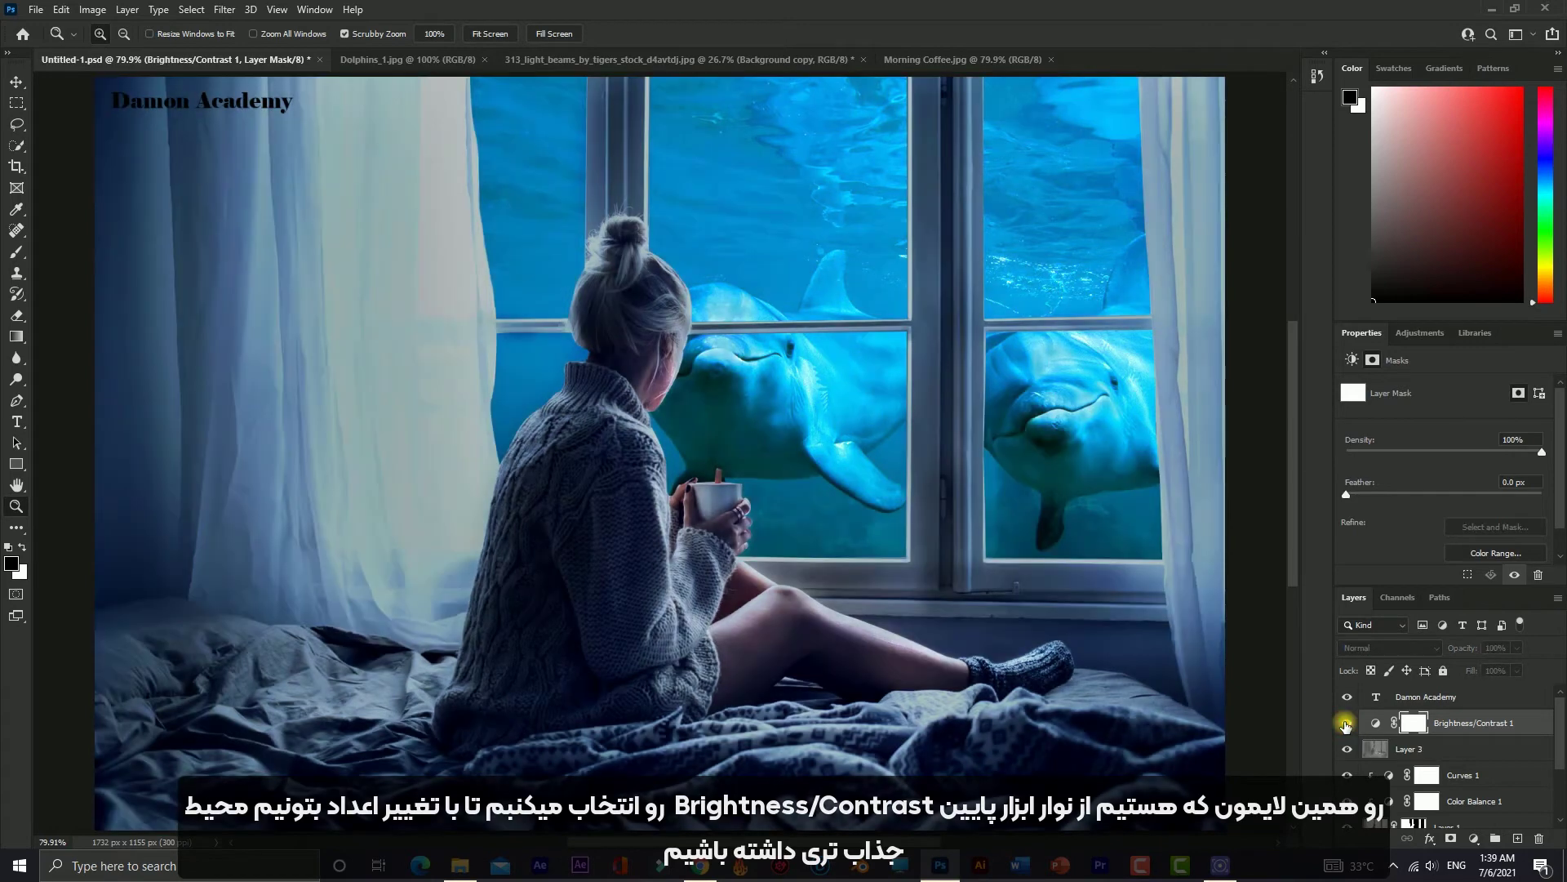
click(1346, 724)
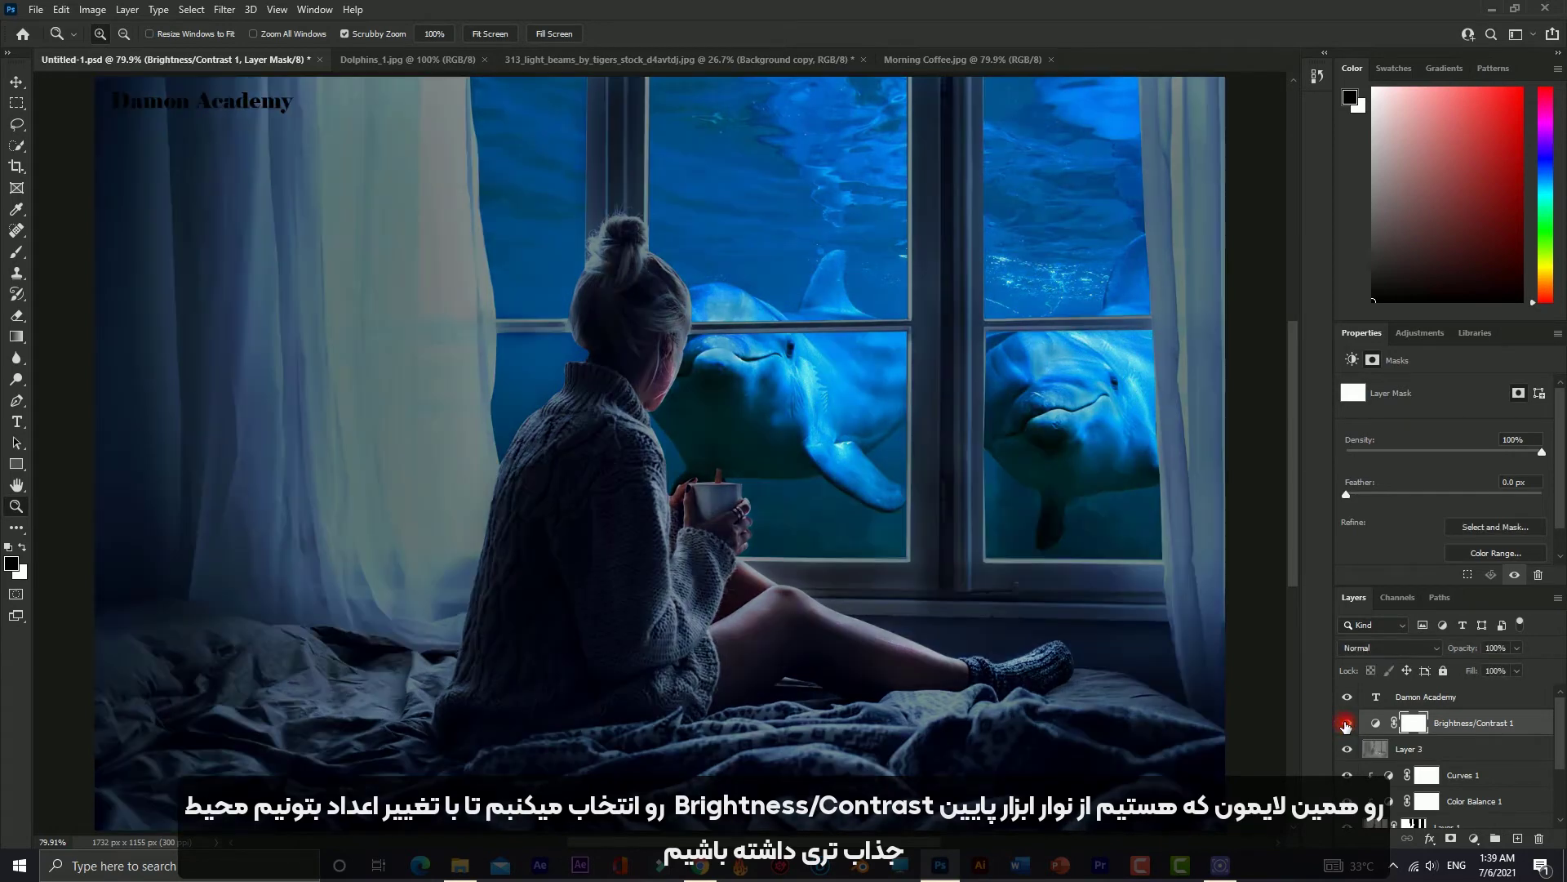
click(1420, 725)
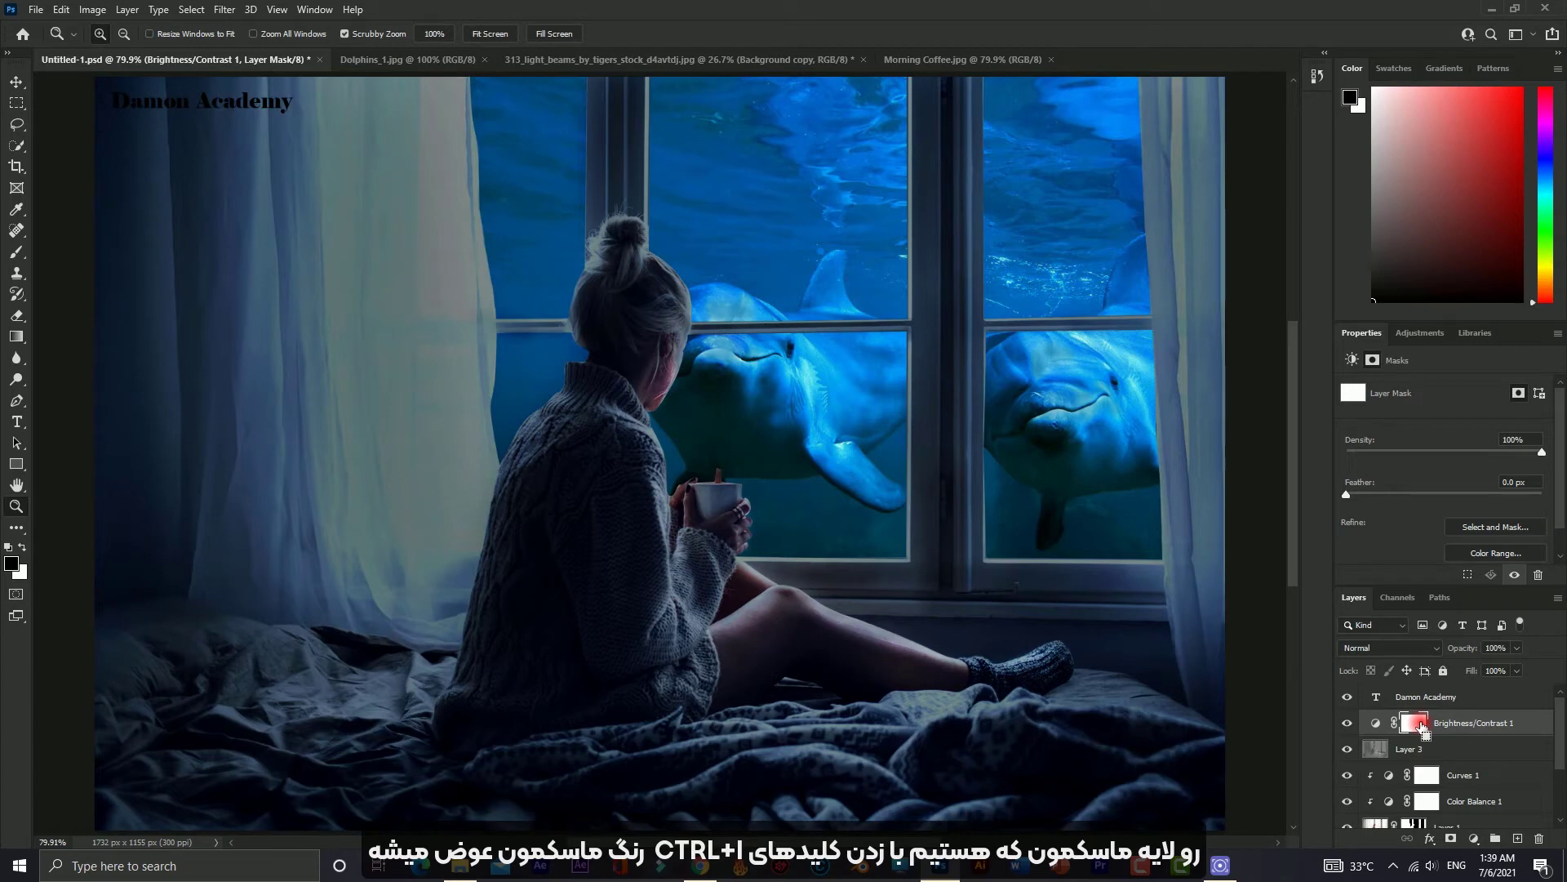
- Invert the adjustment's mask and set up a white brush at 47% opacity
key(ctrl+i)
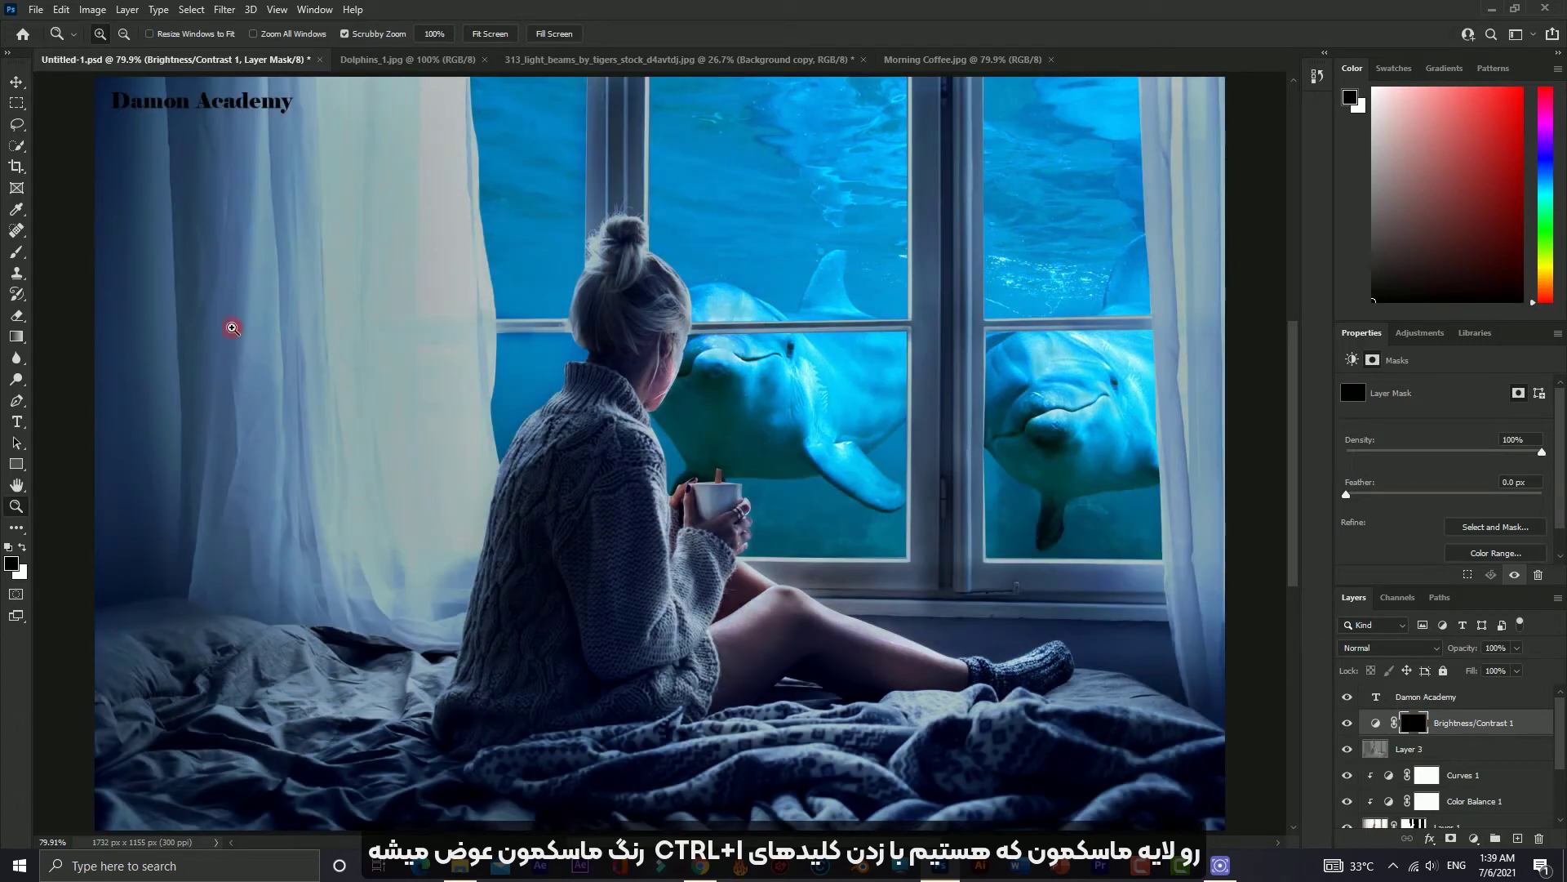
click(27, 261)
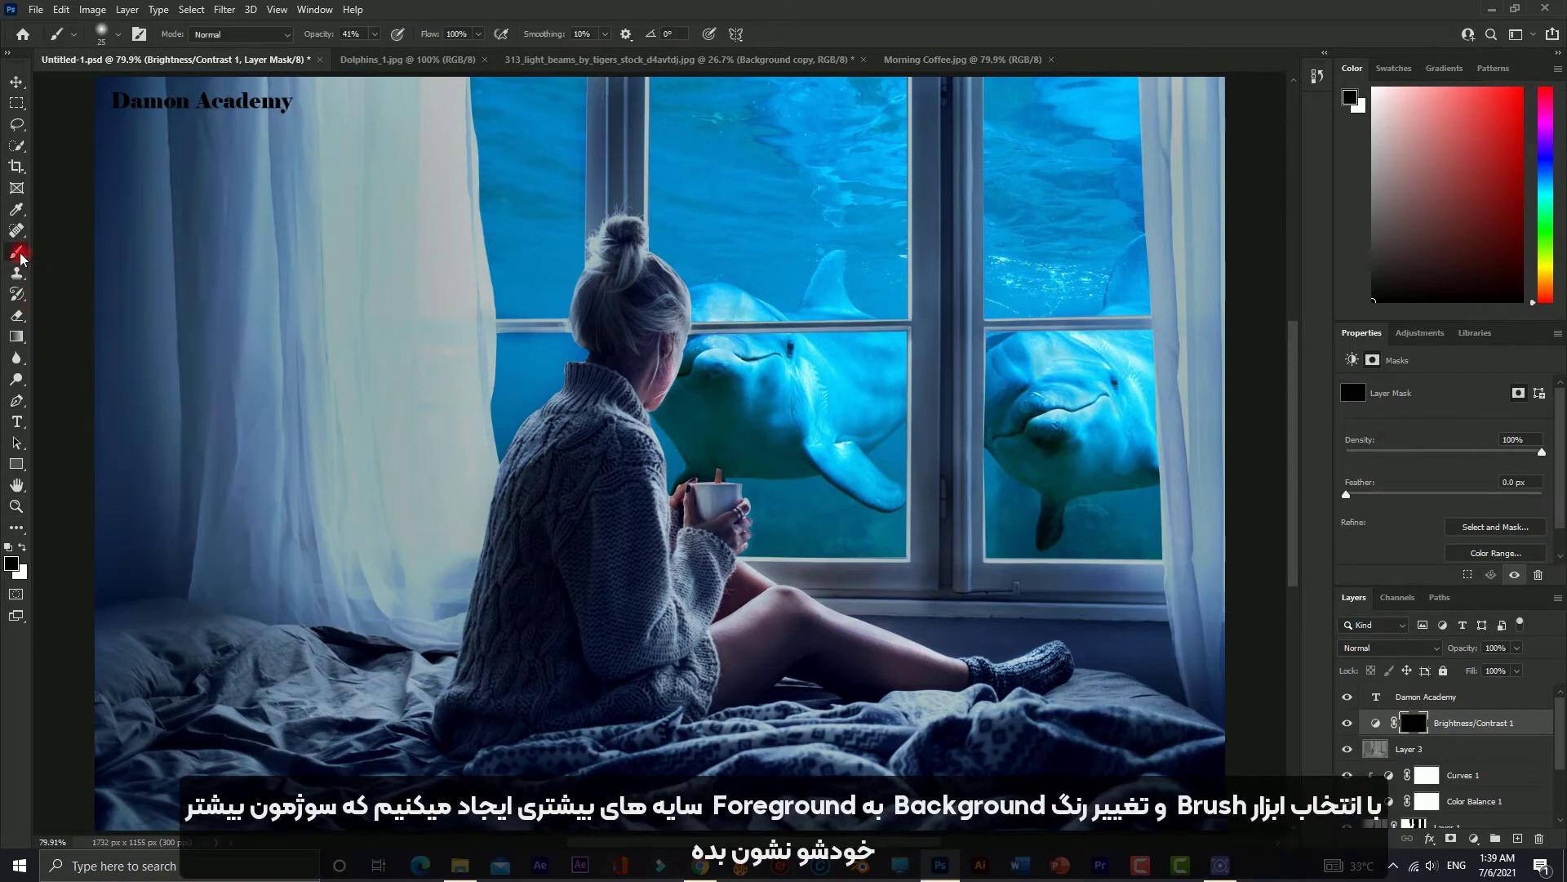
right_click(20, 258)
click(272, 150)
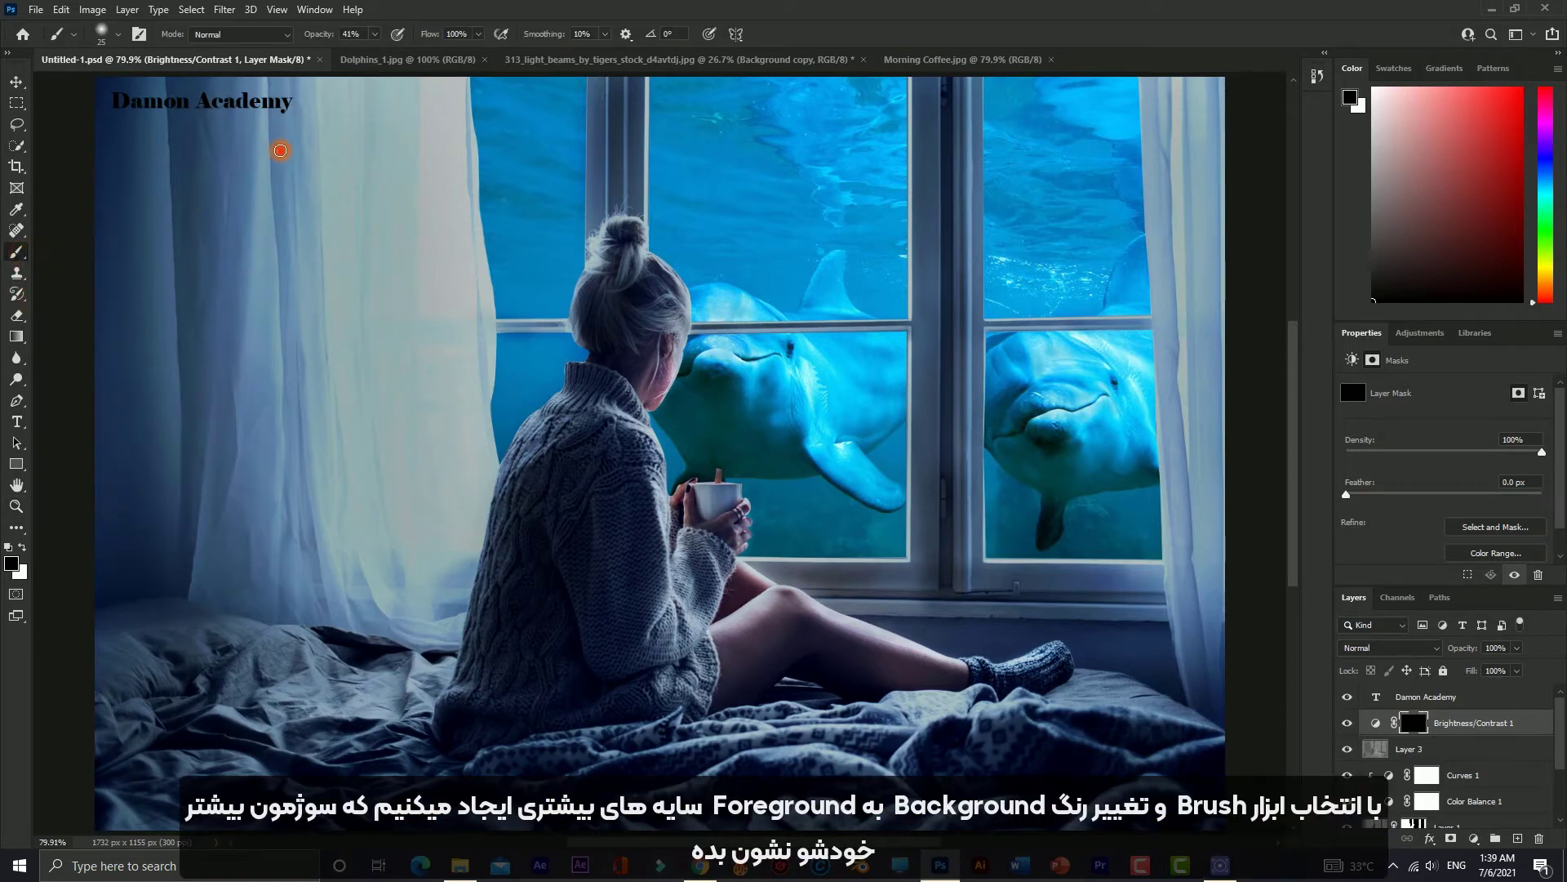
click(319, 34)
drag(318, 34, 324, 37)
click(23, 546)
- Paint the mask over the left curtain, the bed and the water along the window top
drag(183, 136, 168, 531)
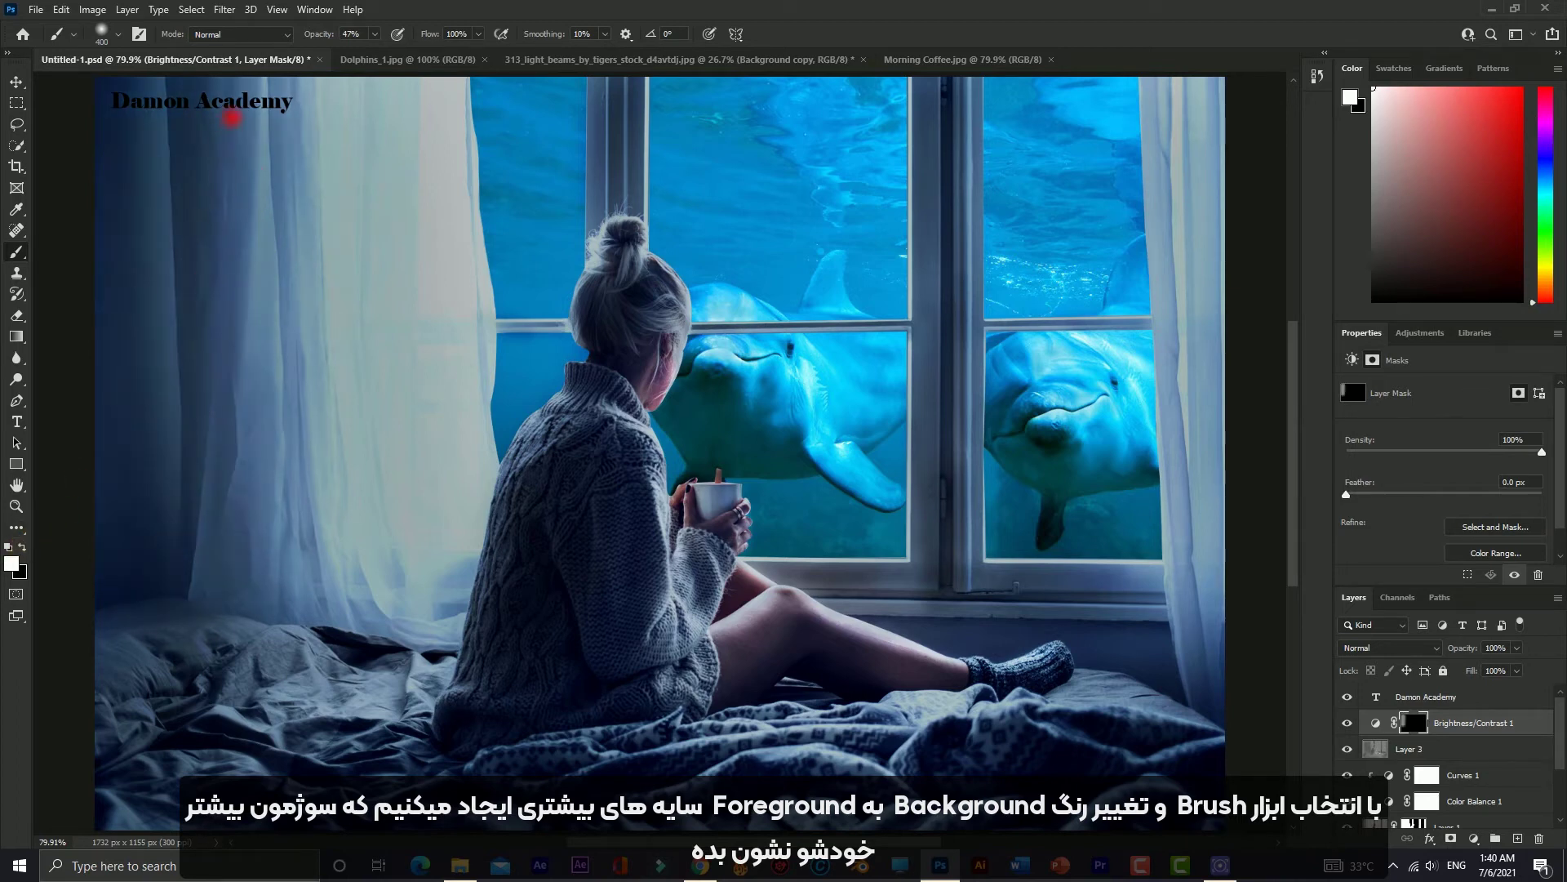
mouse_move(232, 117)
mouse_down()
mouse_move(203, 332)
mouse_move(168, 391)
mouse_move(174, 734)
mouse_move(695, 787)
mouse_up()
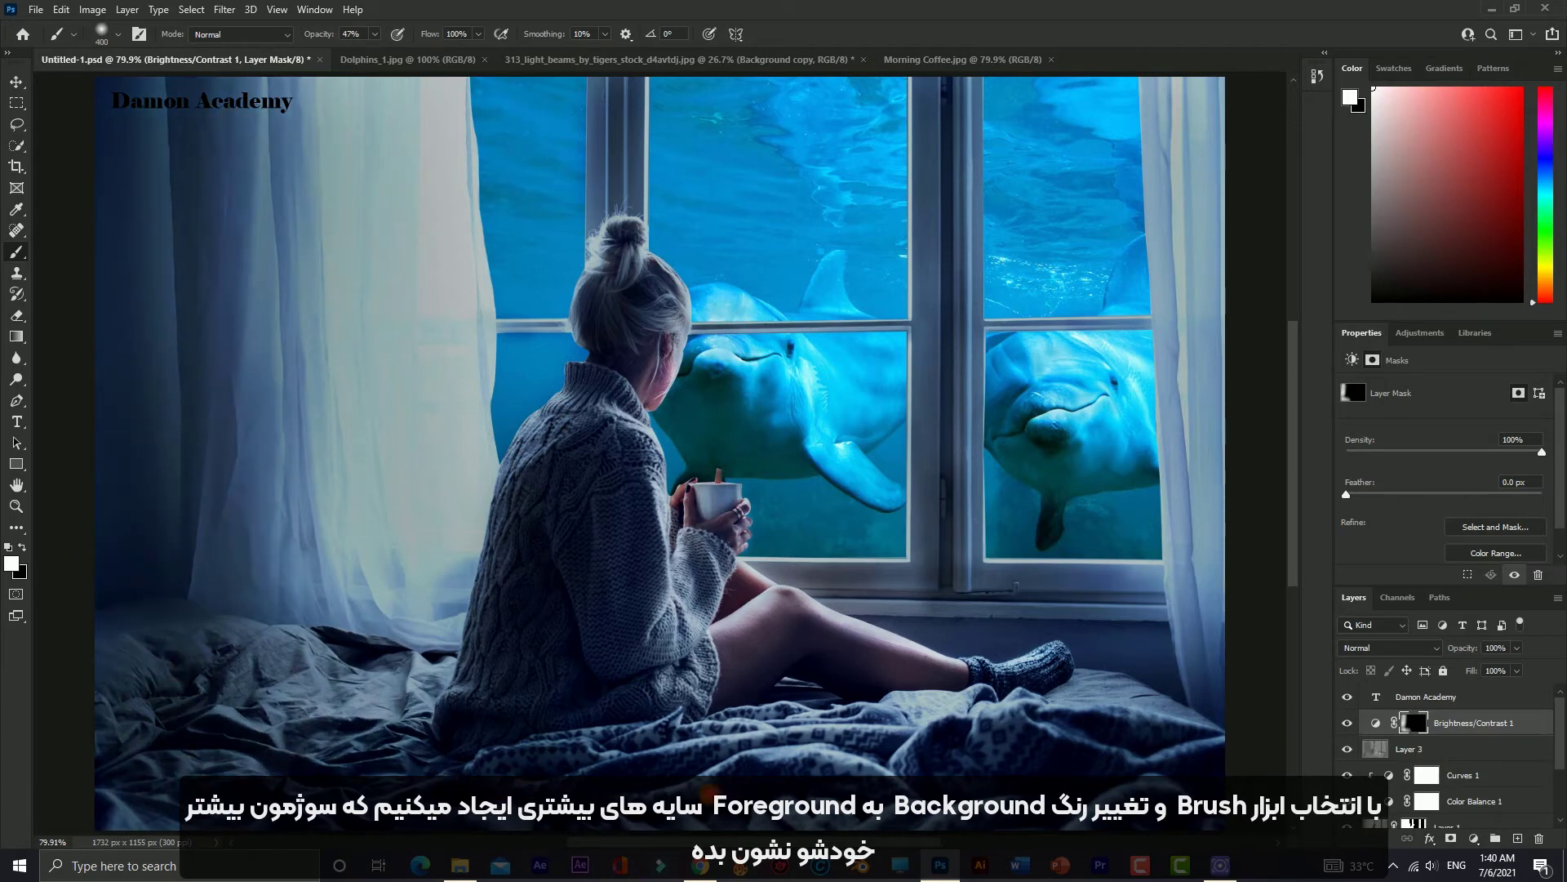
drag(748, 782, 1016, 790)
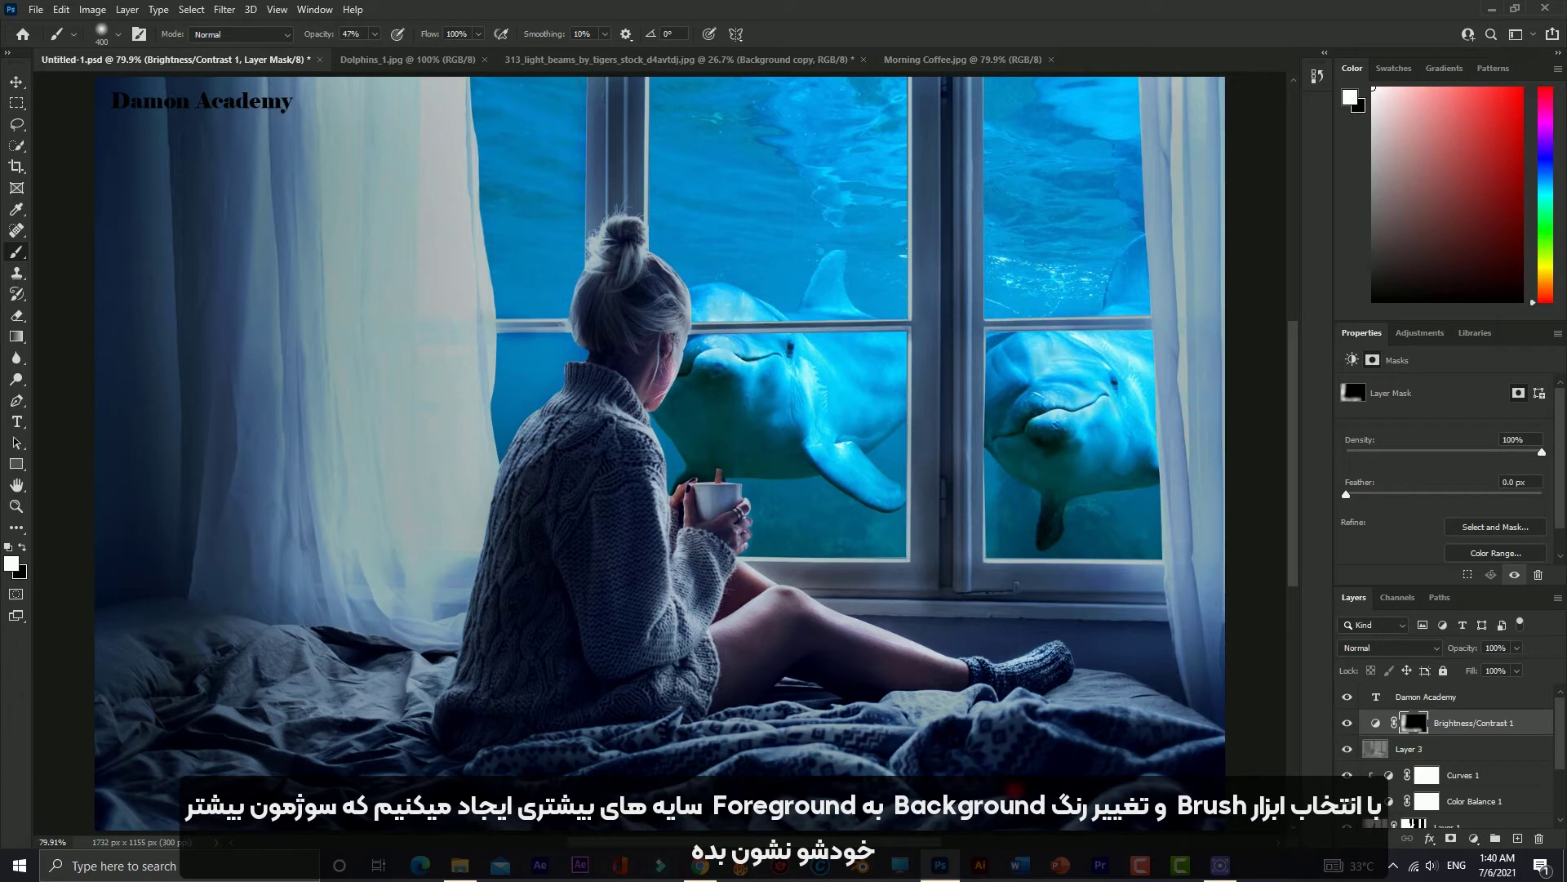
mouse_move(980, 719)
mouse_down()
mouse_move(1192, 682)
mouse_move(1189, 518)
mouse_move(1125, 90)
mouse_up()
drag(1161, 153, 539, 155)
mouse_move(644, 163)
mouse_down()
mouse_move(524, 142)
mouse_move(249, 176)
mouse_up()
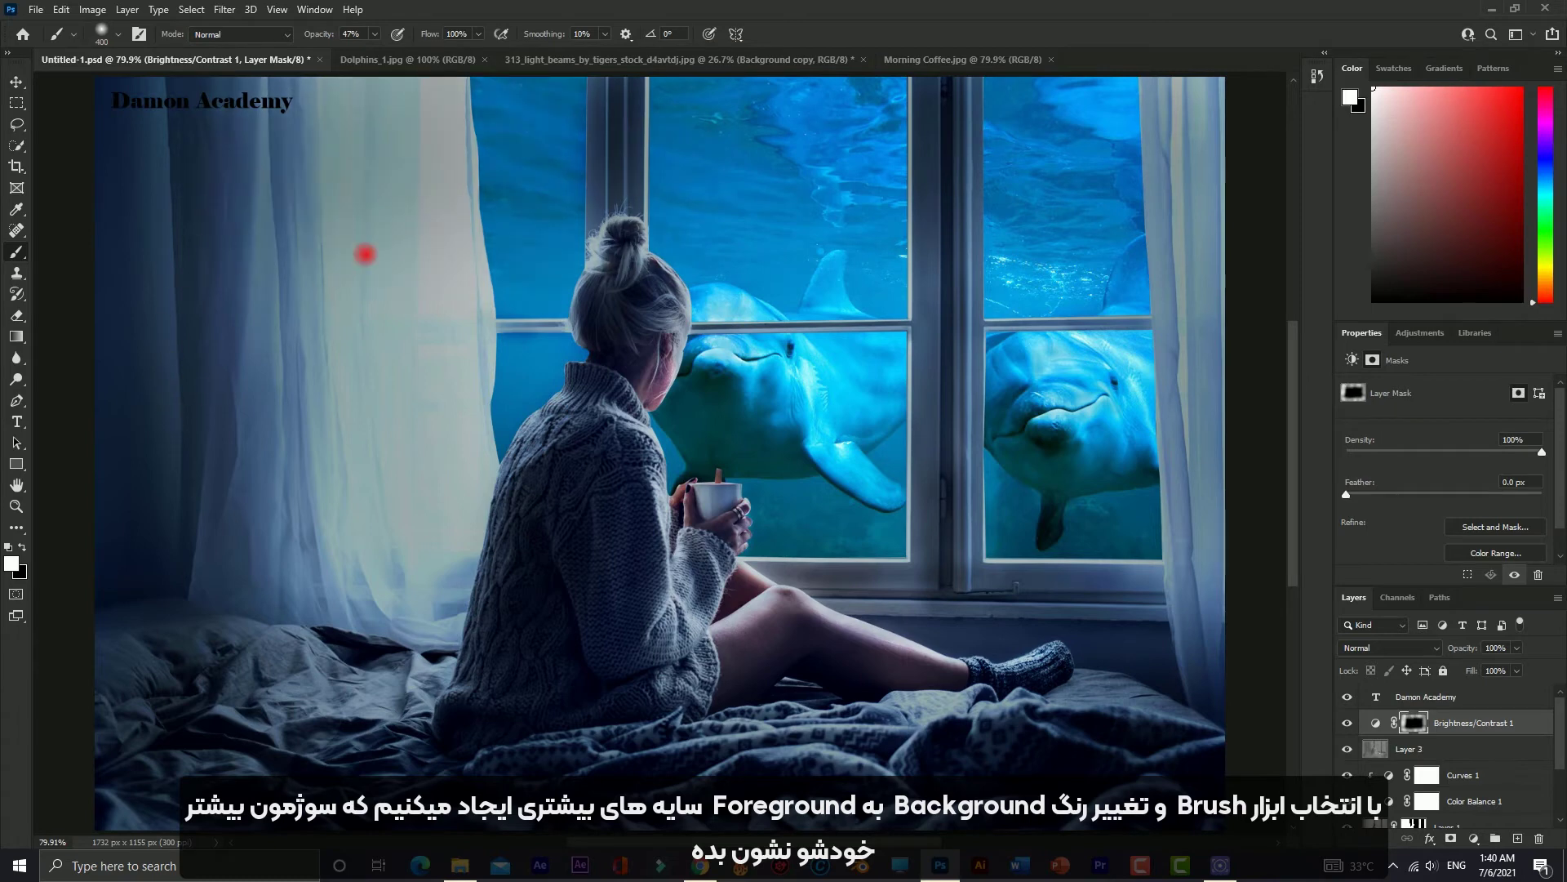
drag(385, 179, 262, 392)
mouse_move(199, 640)
mouse_down()
mouse_move(272, 466)
mouse_move(325, 616)
mouse_up()
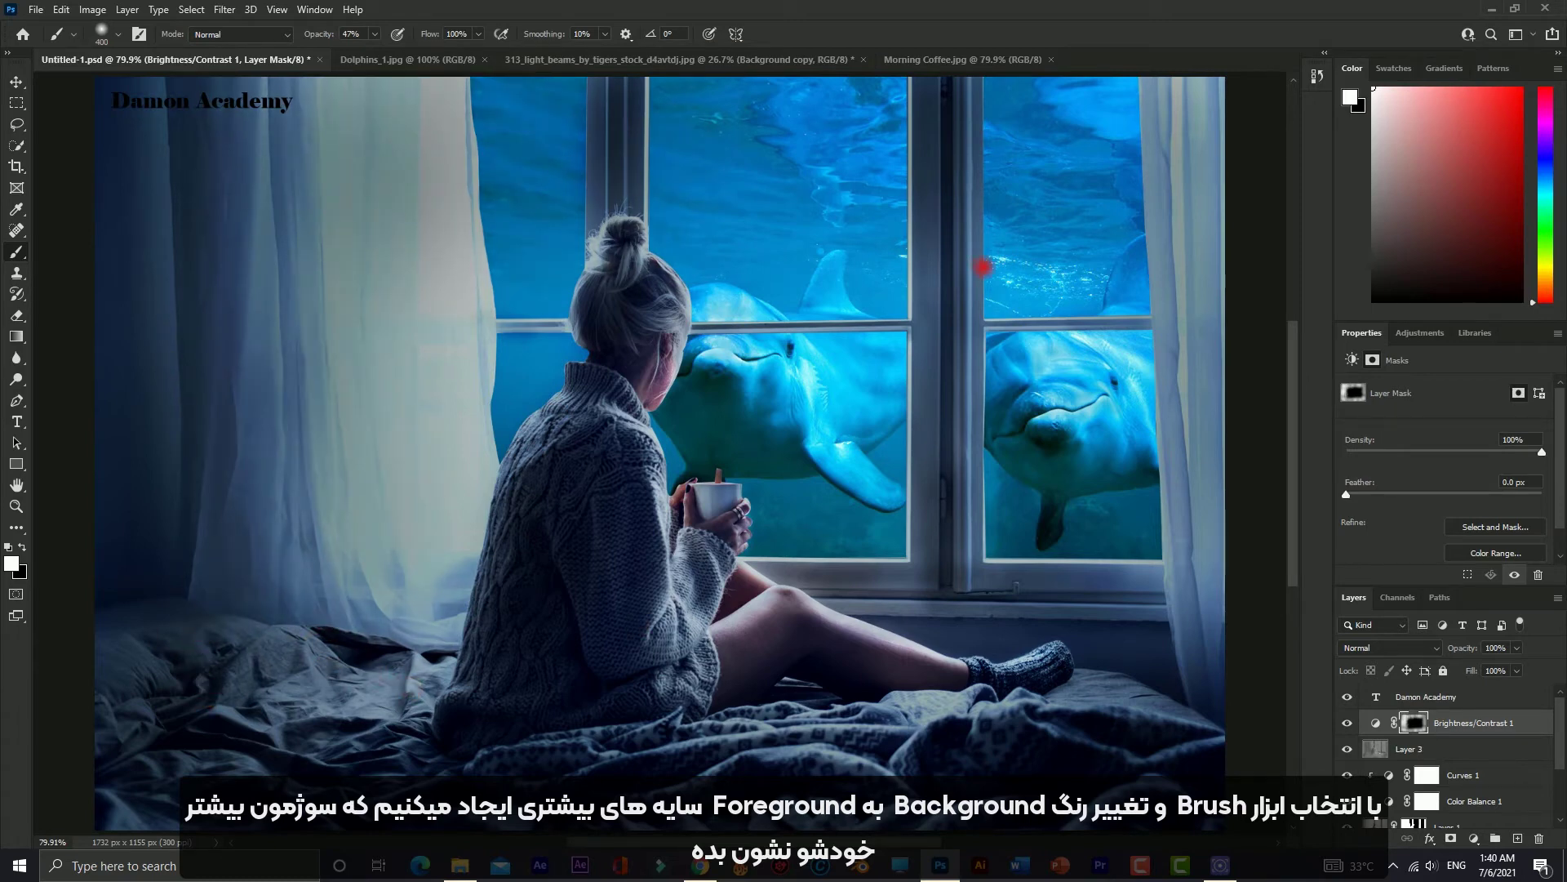
- Paint the right curtain into the mask and toggle the darkening to compare
click(1348, 722)
drag(1193, 353, 1177, 634)
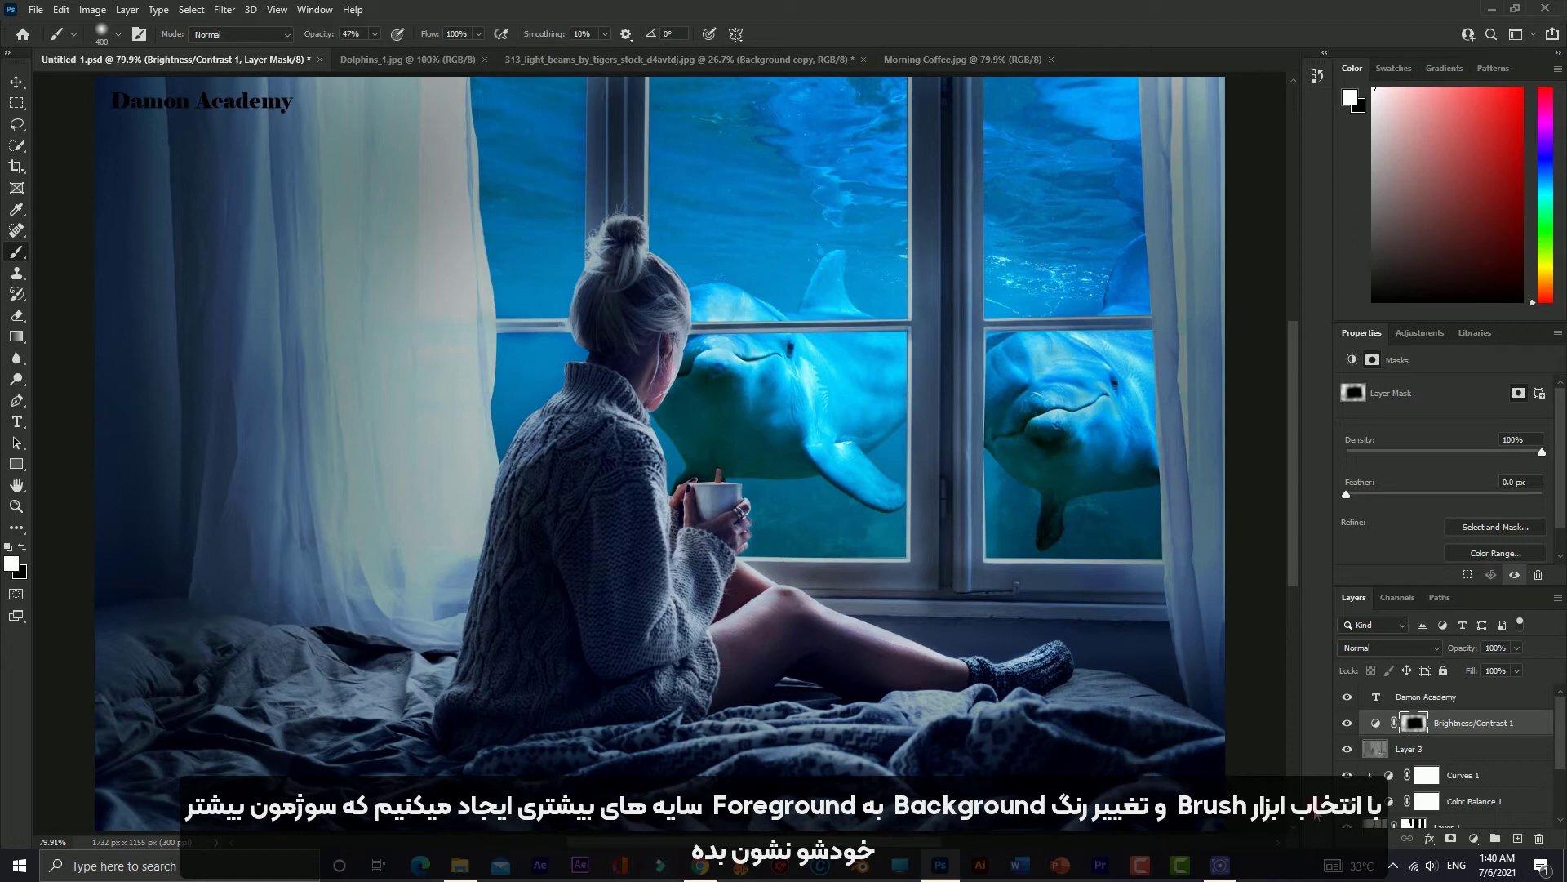
click(1347, 723)
click(1348, 723)
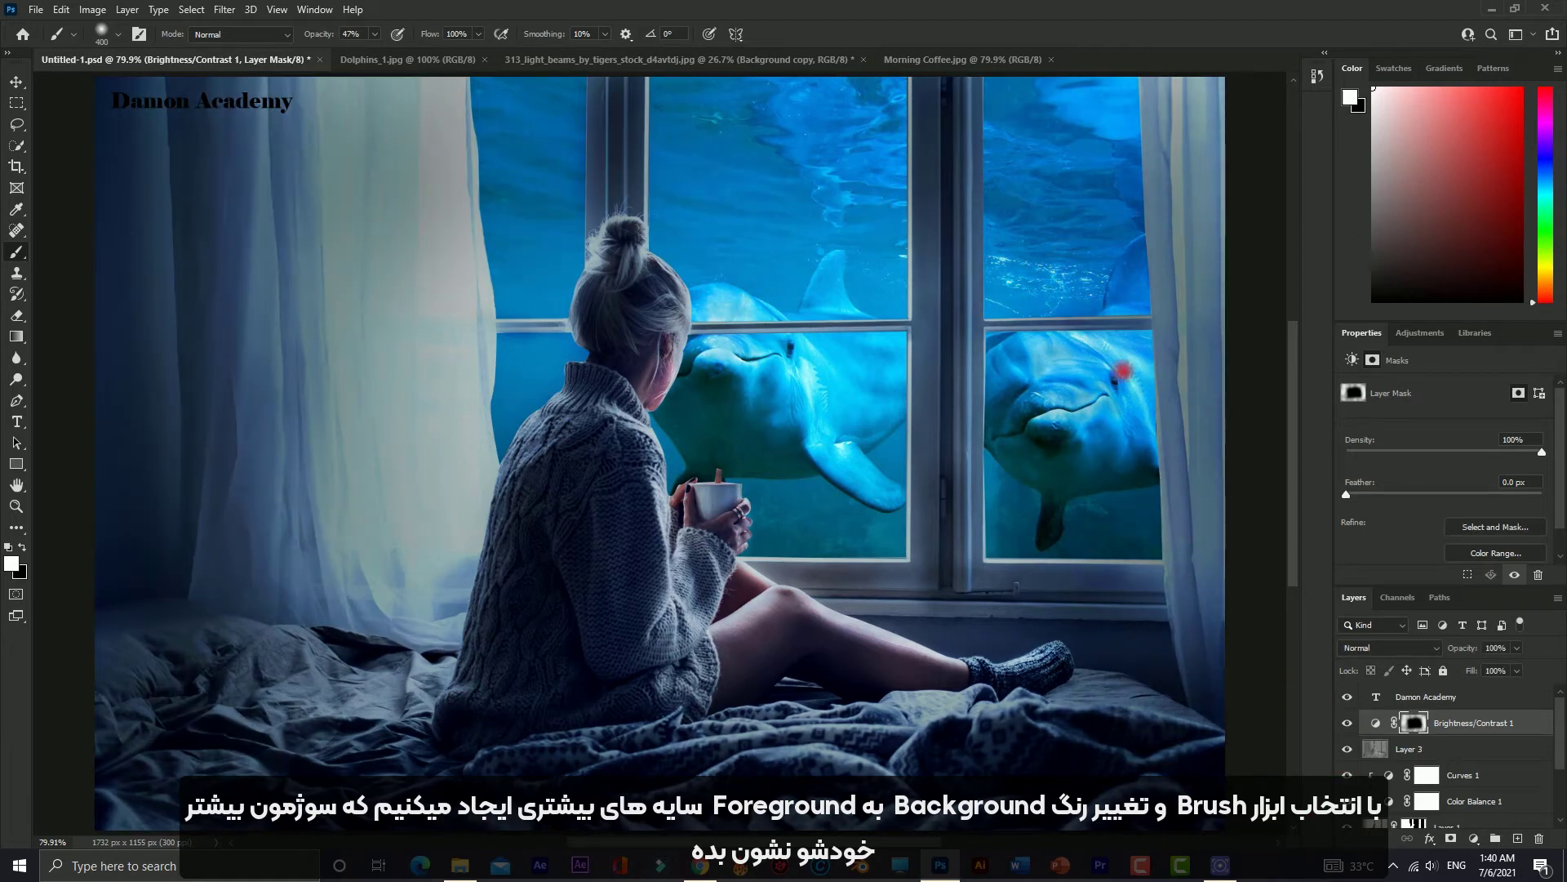
click(1346, 725)
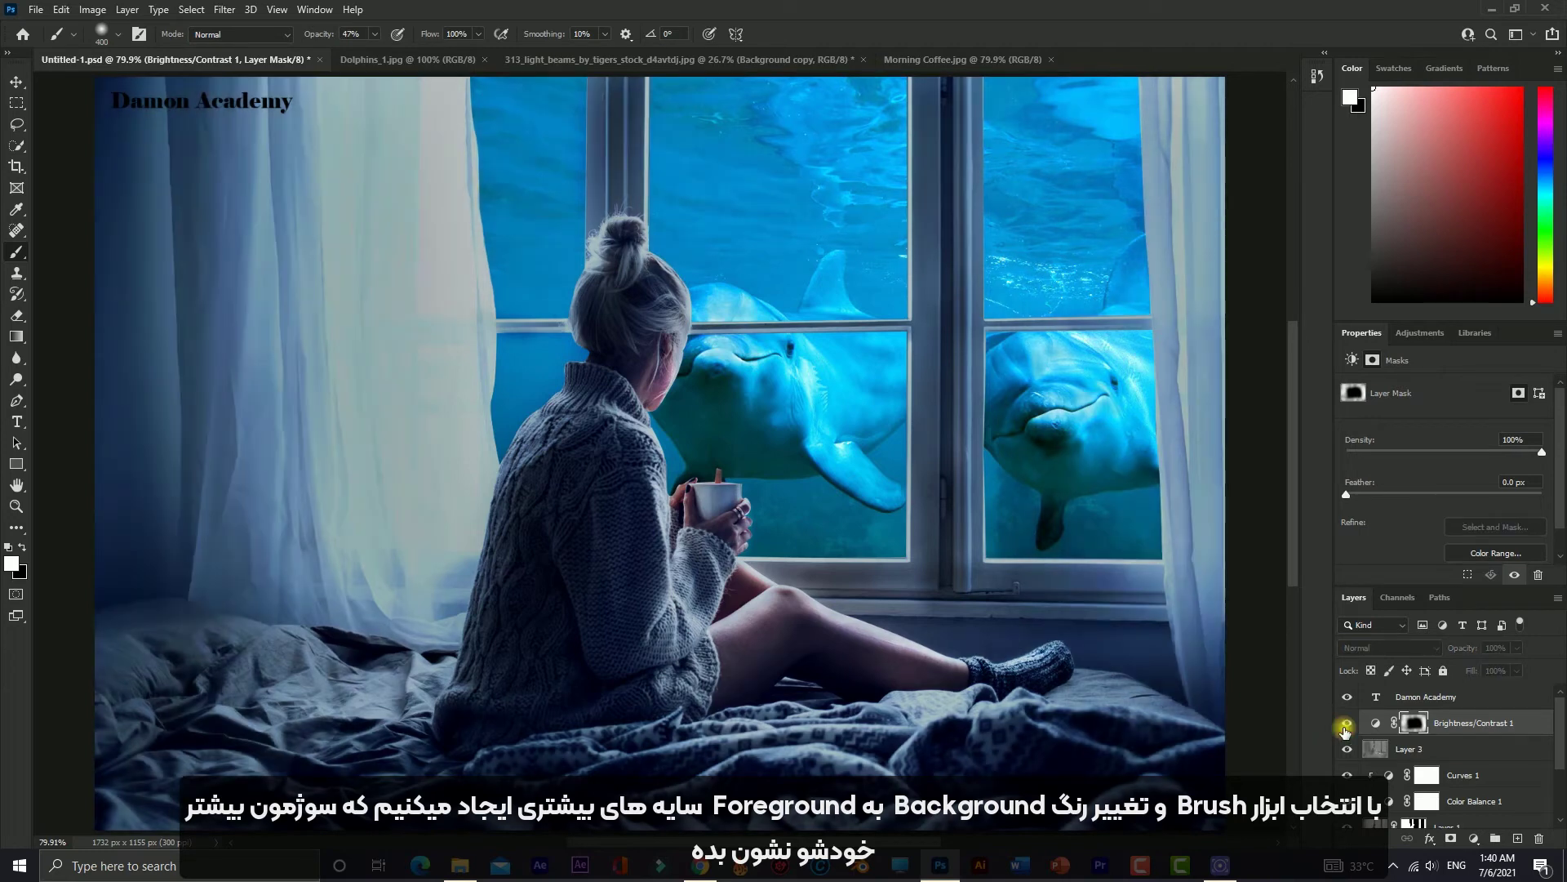
click(1346, 725)
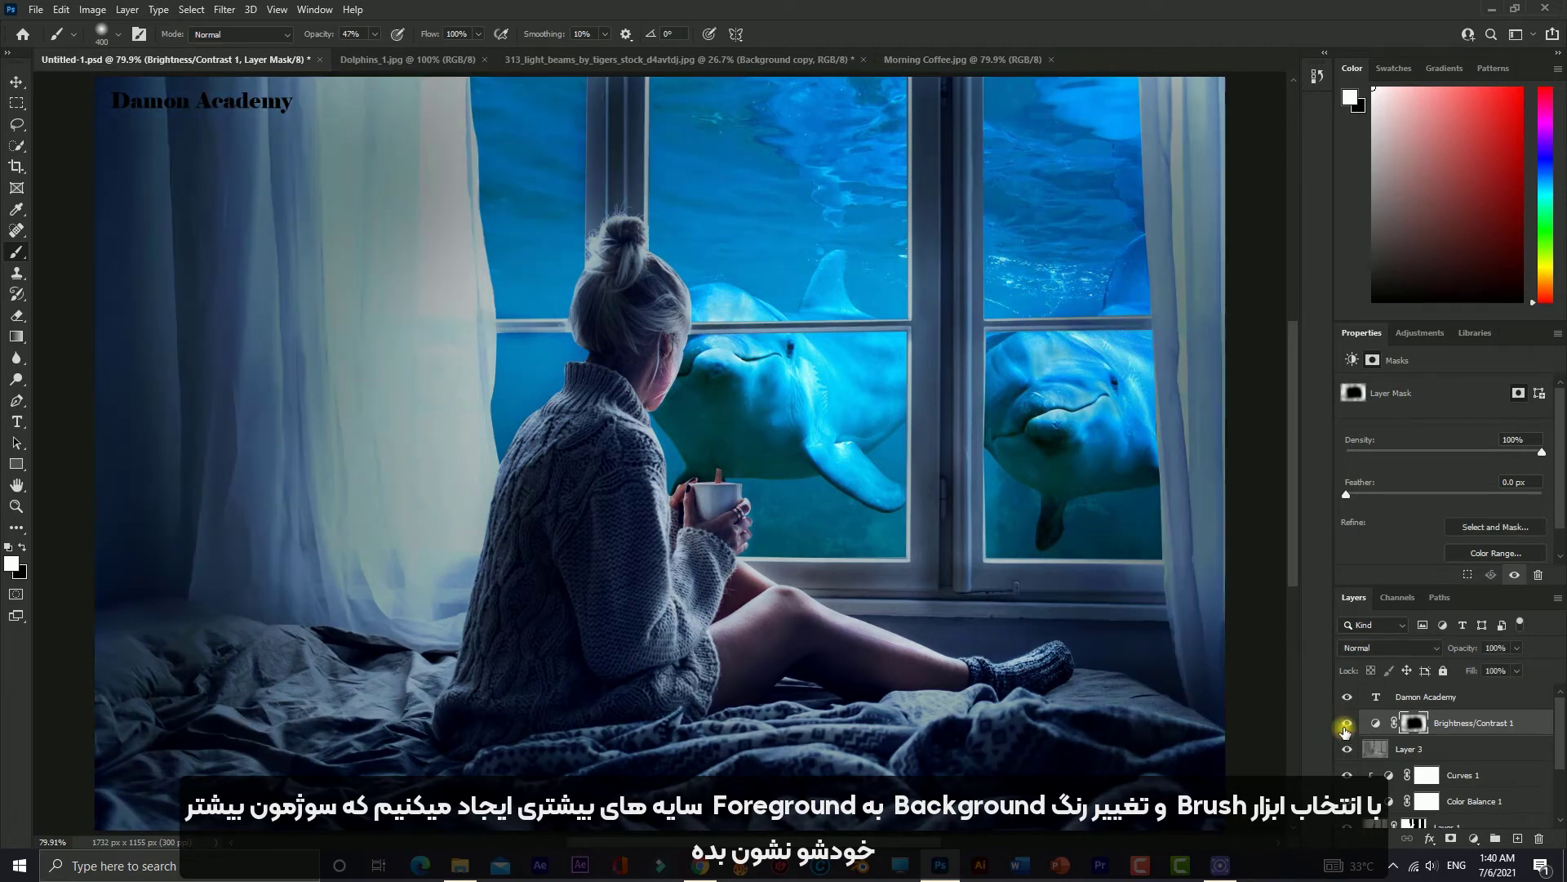
click(1346, 725)
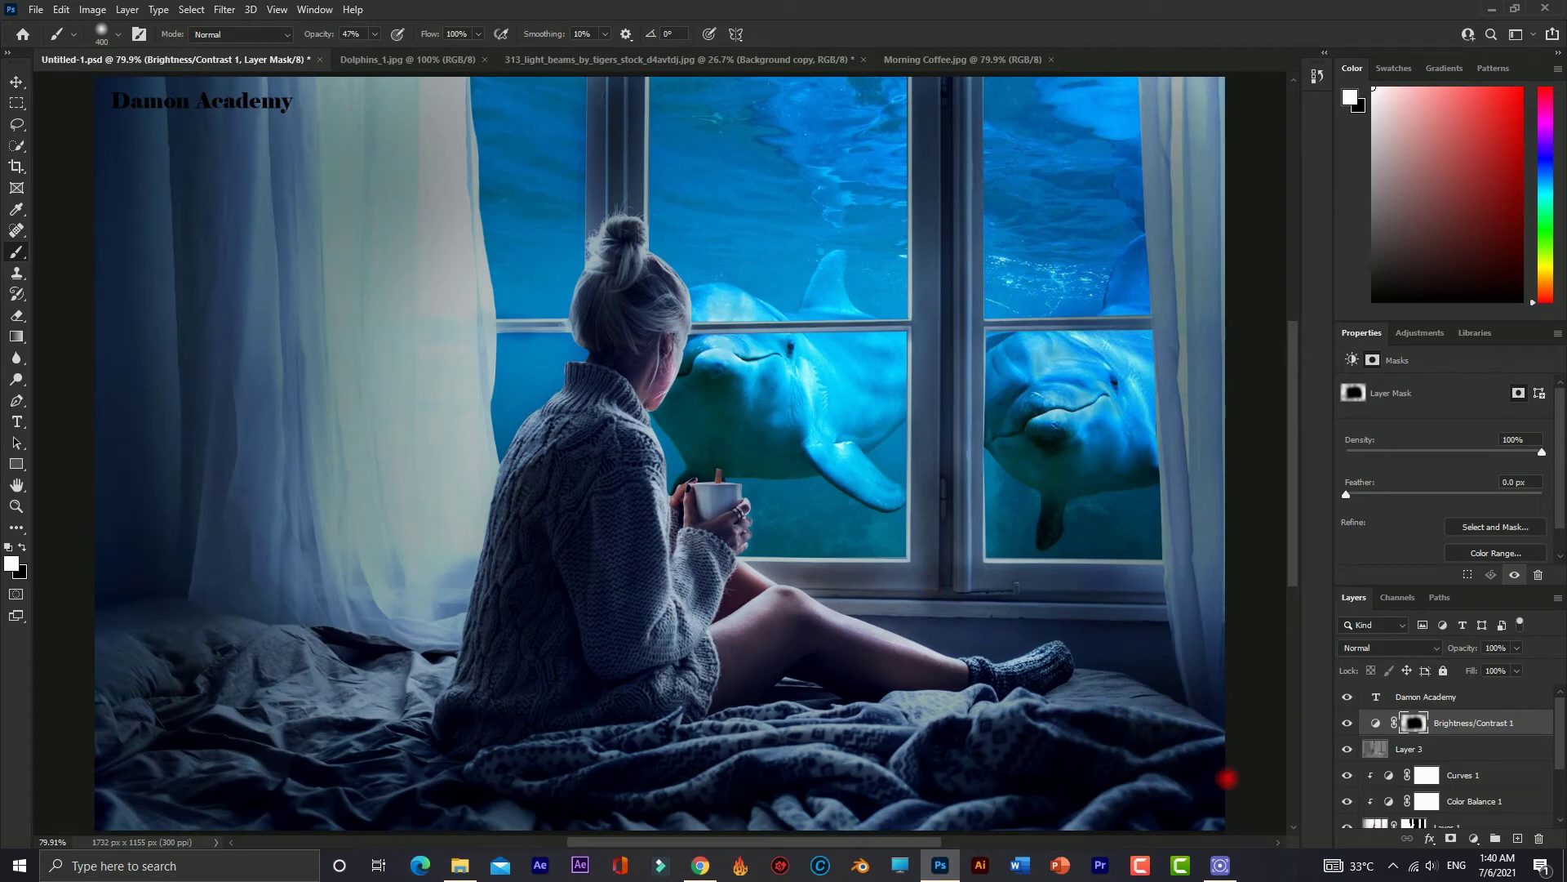
click(13, 88)
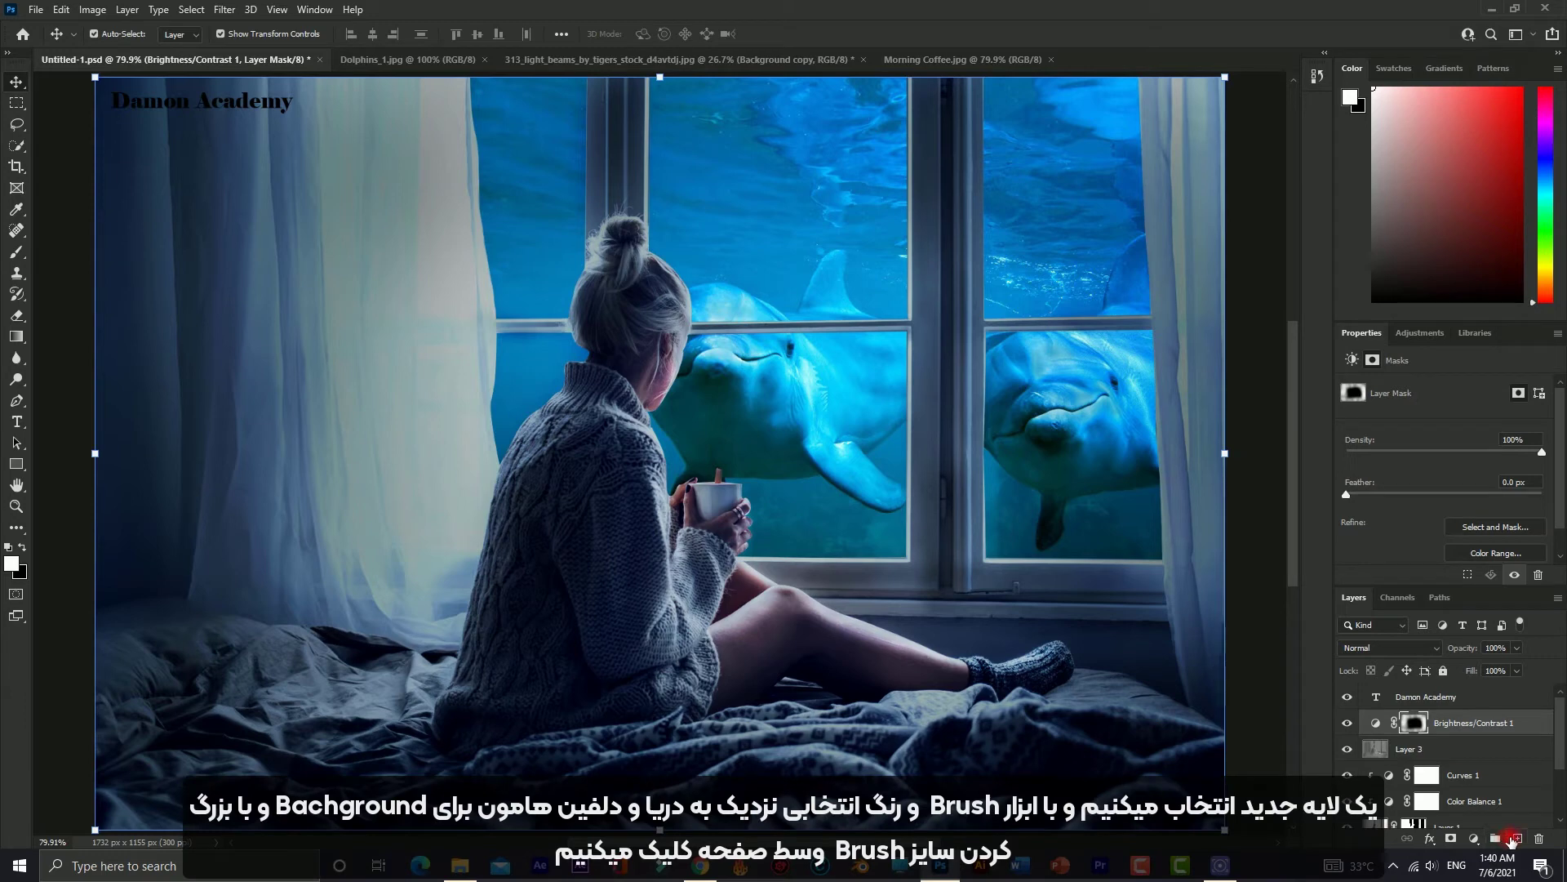
- Create Layer 4 and dab one size-600 soft light-blue brush stroke mid-canvas
click(1515, 840)
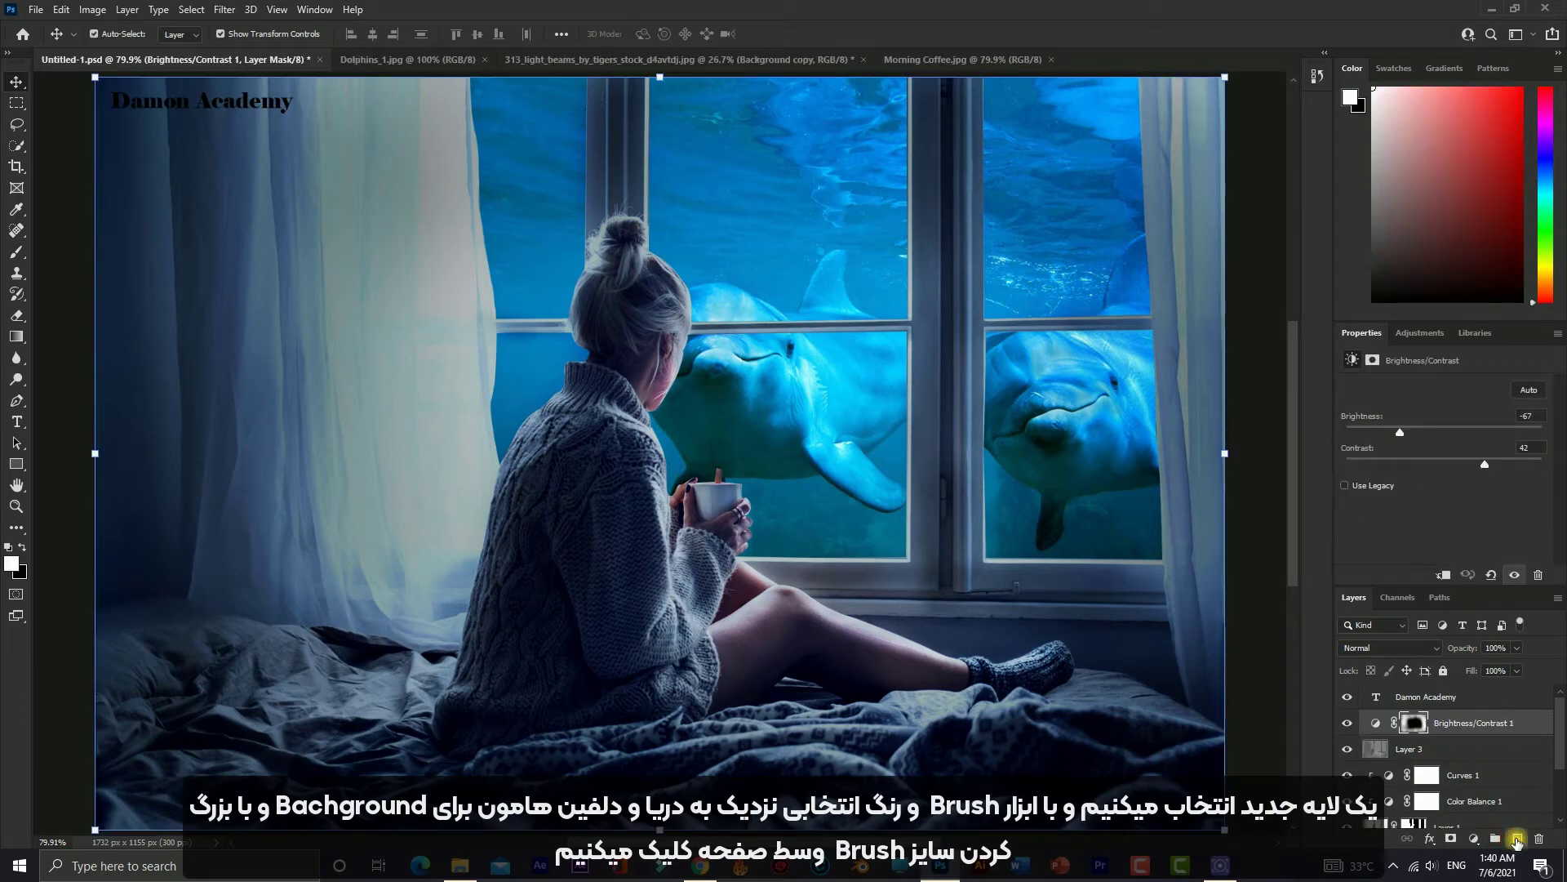
click(1516, 840)
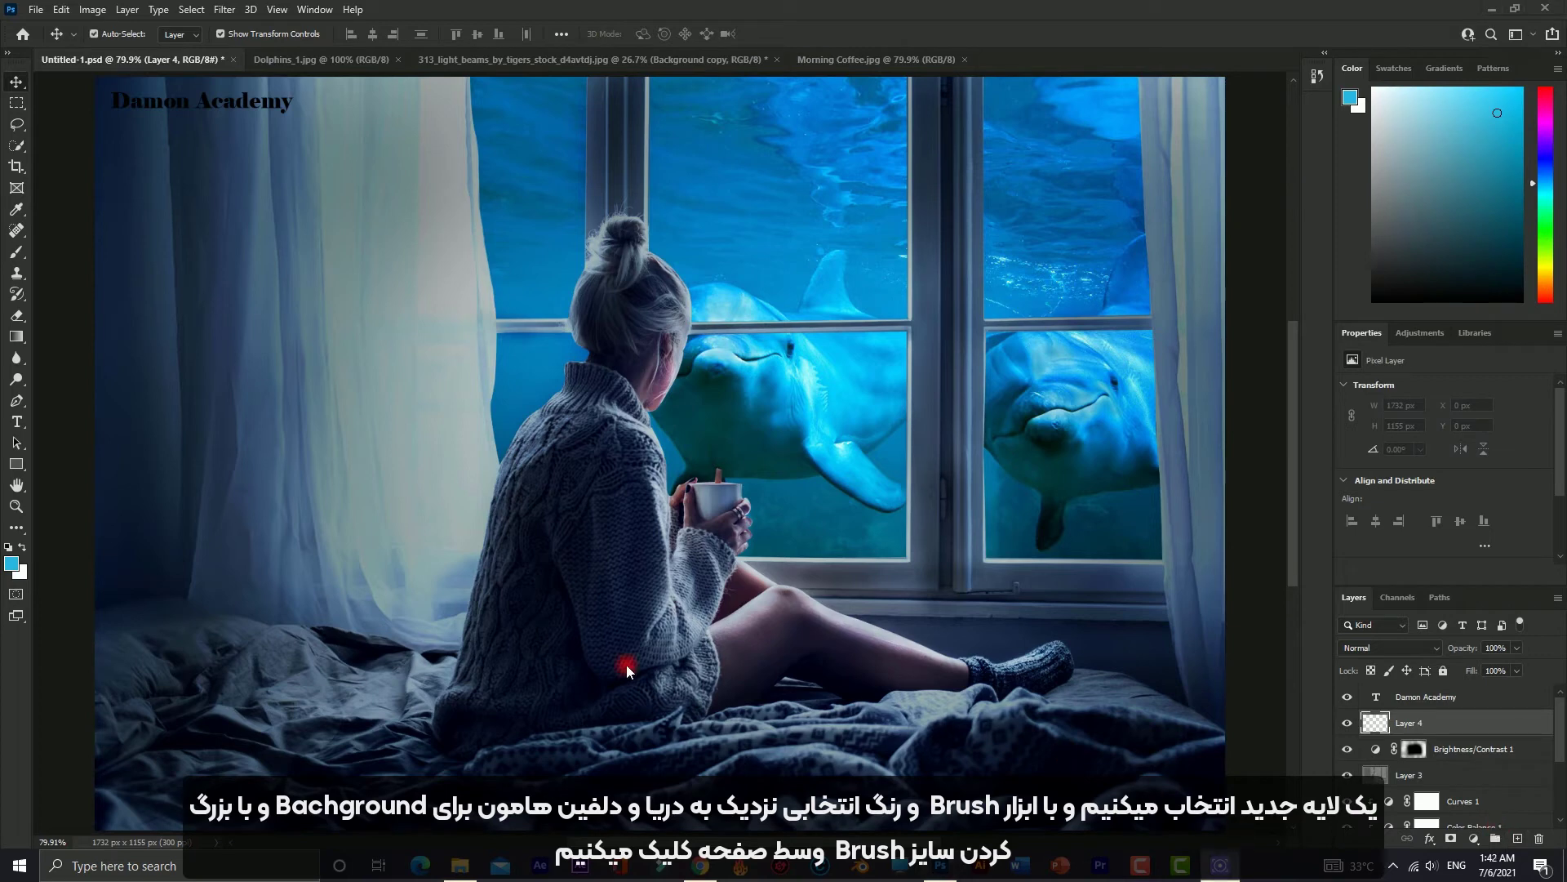
click(16, 255)
click(74, 253)
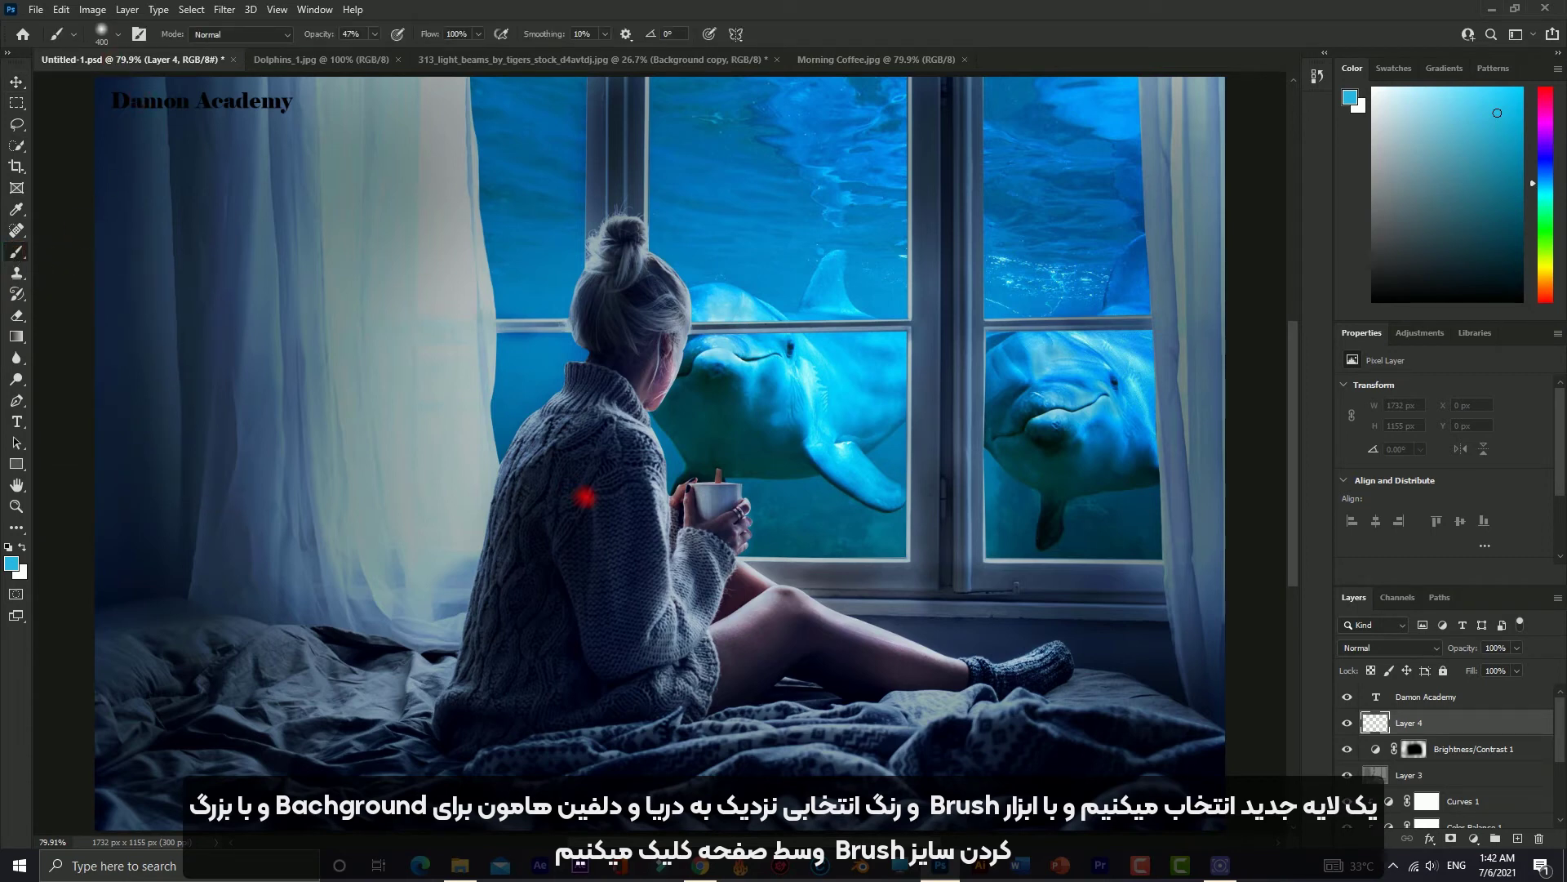
key(bracketright)
click(606, 511)
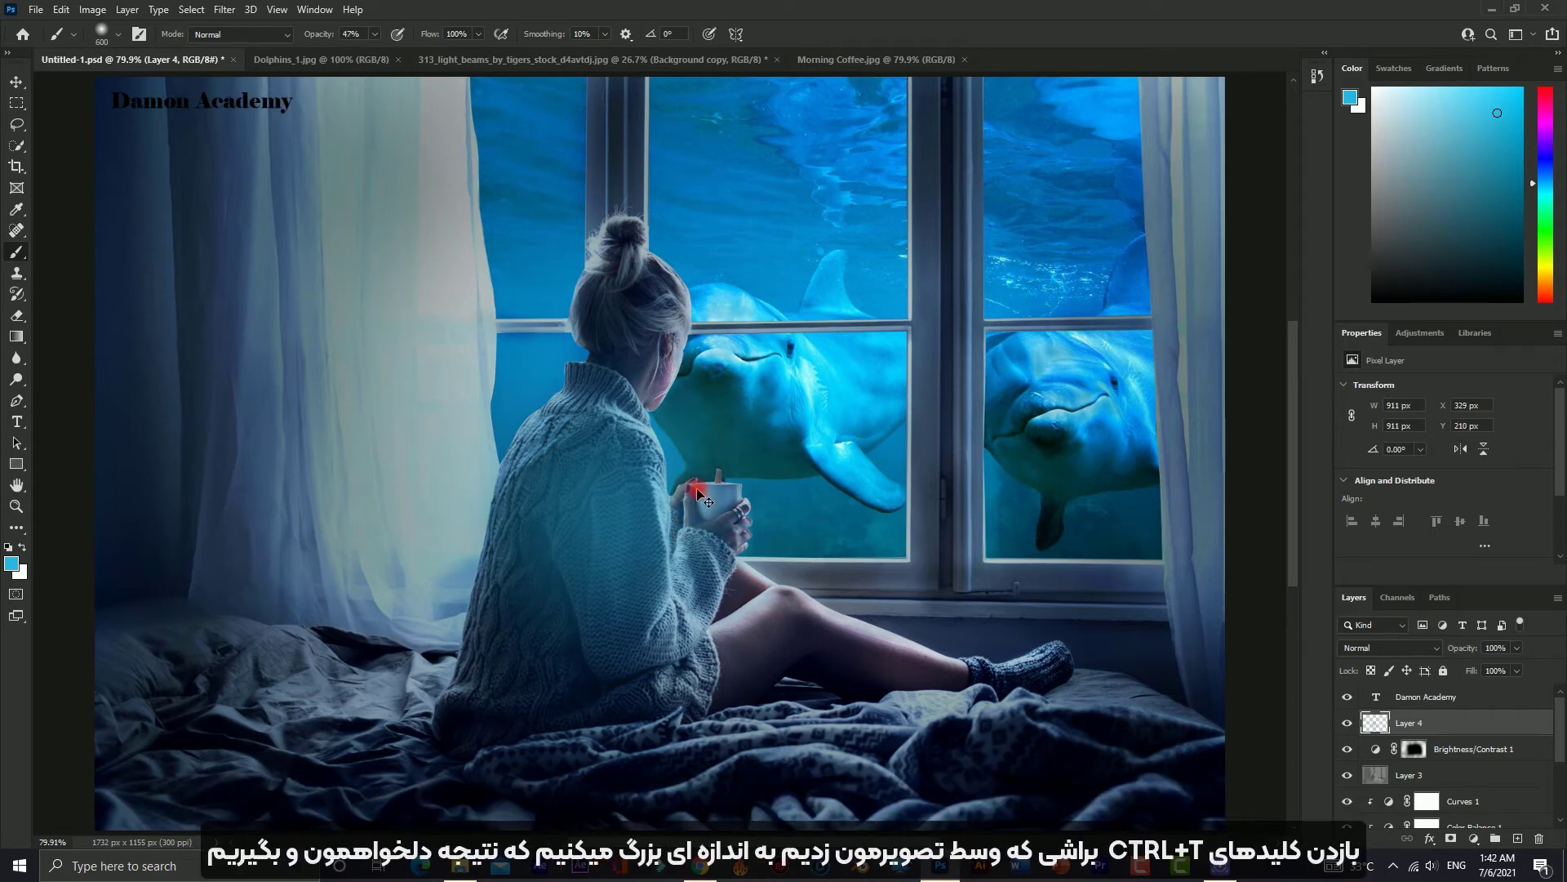
- Scale Layer 4's blue glow larger and move it left and down
key(ctrl+t)
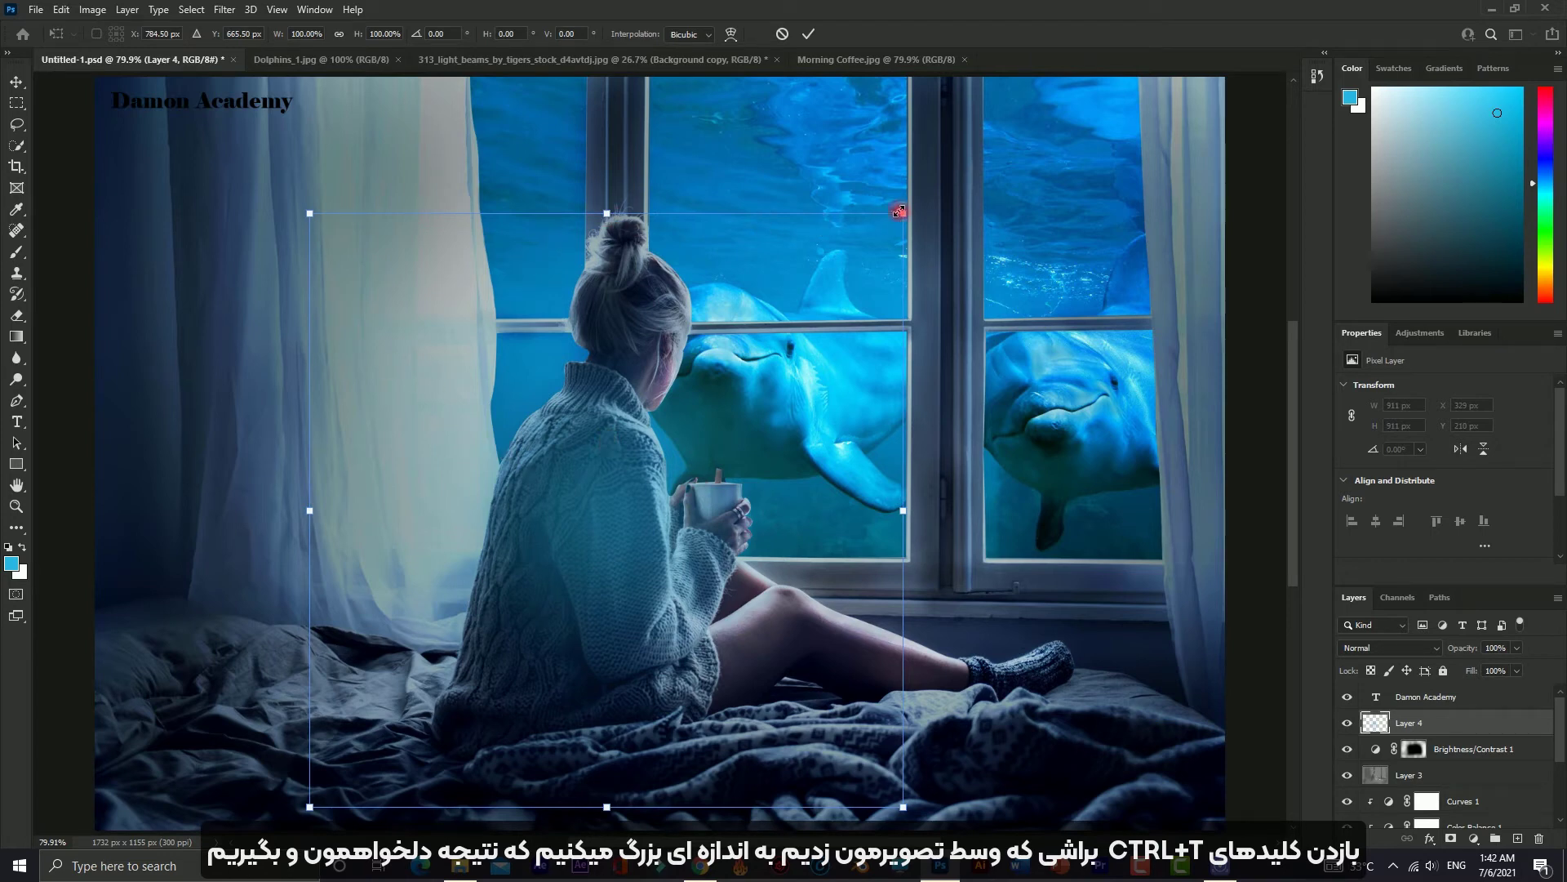
mouse_move(903, 214)
mouse_down()
mouse_move(1008, 156)
mouse_move(1053, 78)
mouse_up()
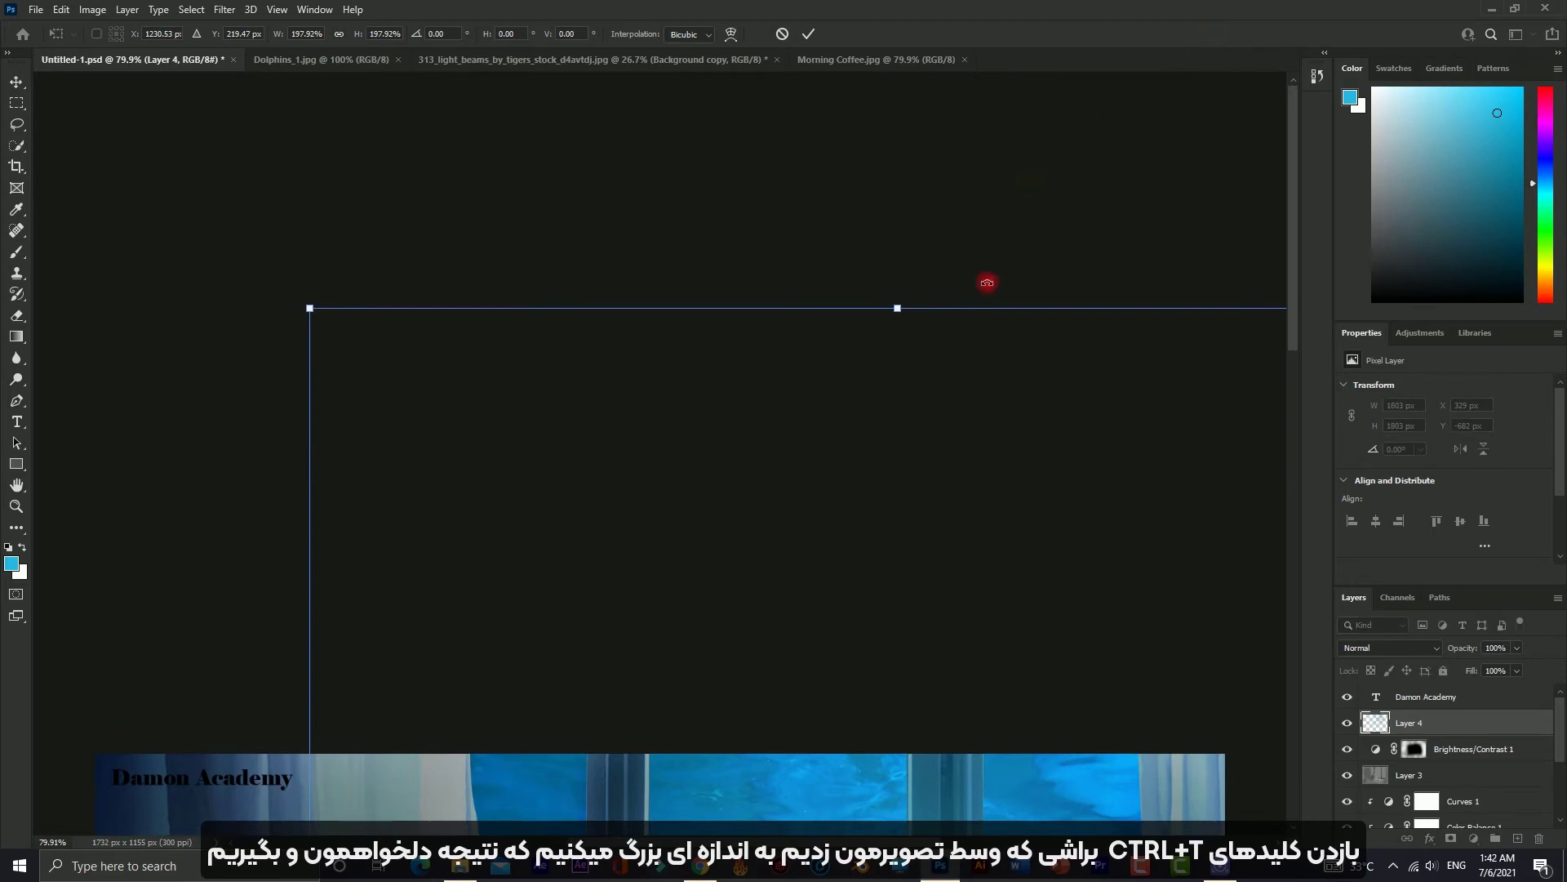
scroll(804, 453, down, 2)
scroll(815, 483, down, 2)
scroll(829, 465, down, 2)
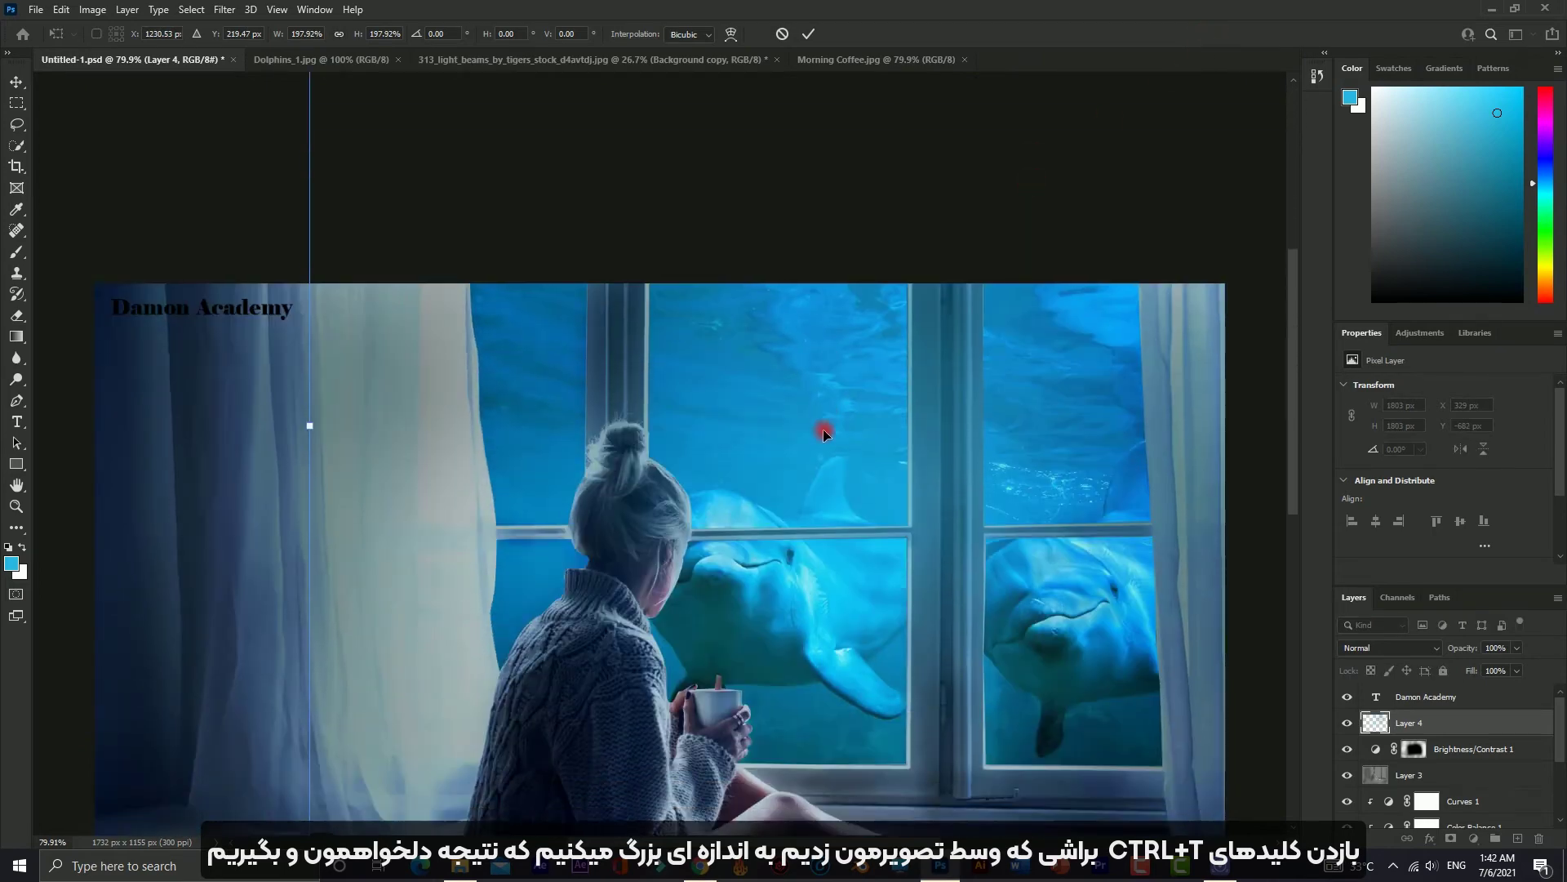
scroll(825, 431, down, 2)
scroll(835, 354, down, 2)
drag(885, 237, 662, 409)
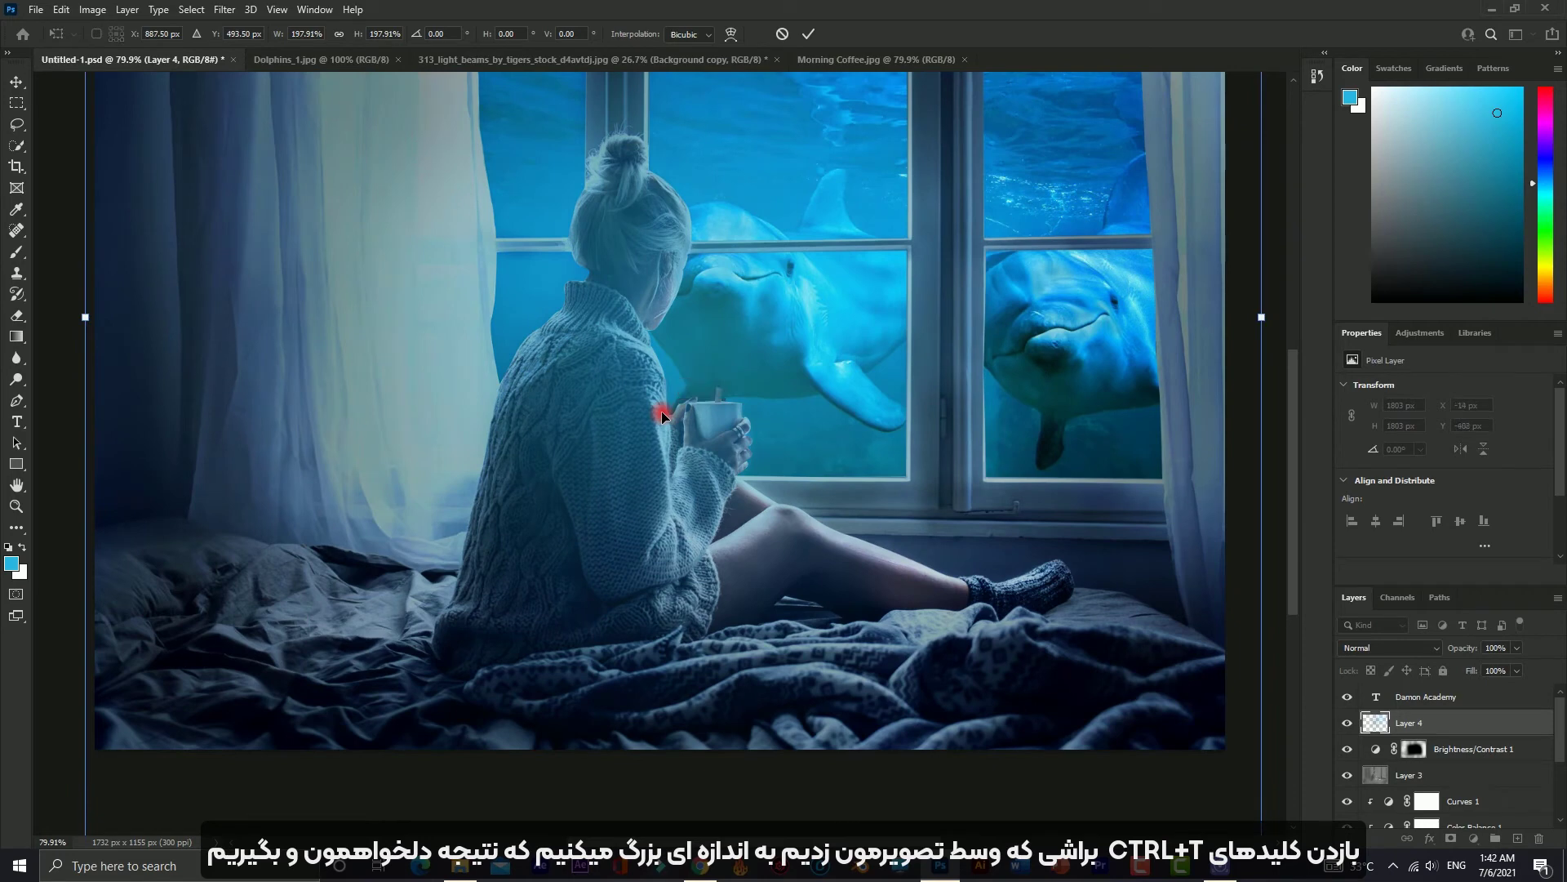
click(17, 506)
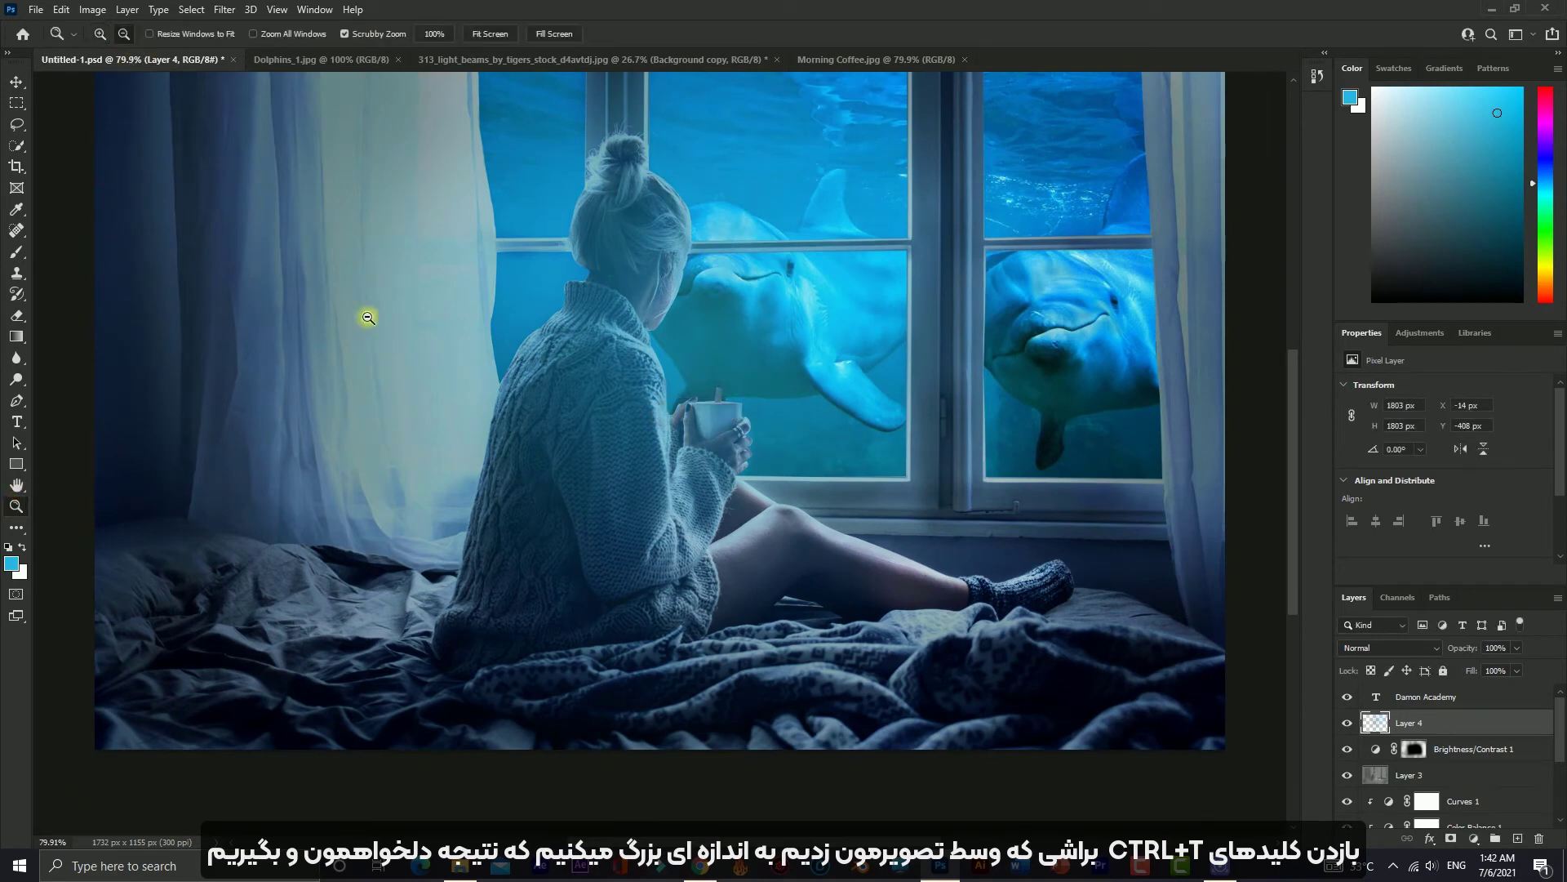
mouse_move(365, 323)
mouse_down()
mouse_move(412, 221)
mouse_move(484, 551)
mouse_up()
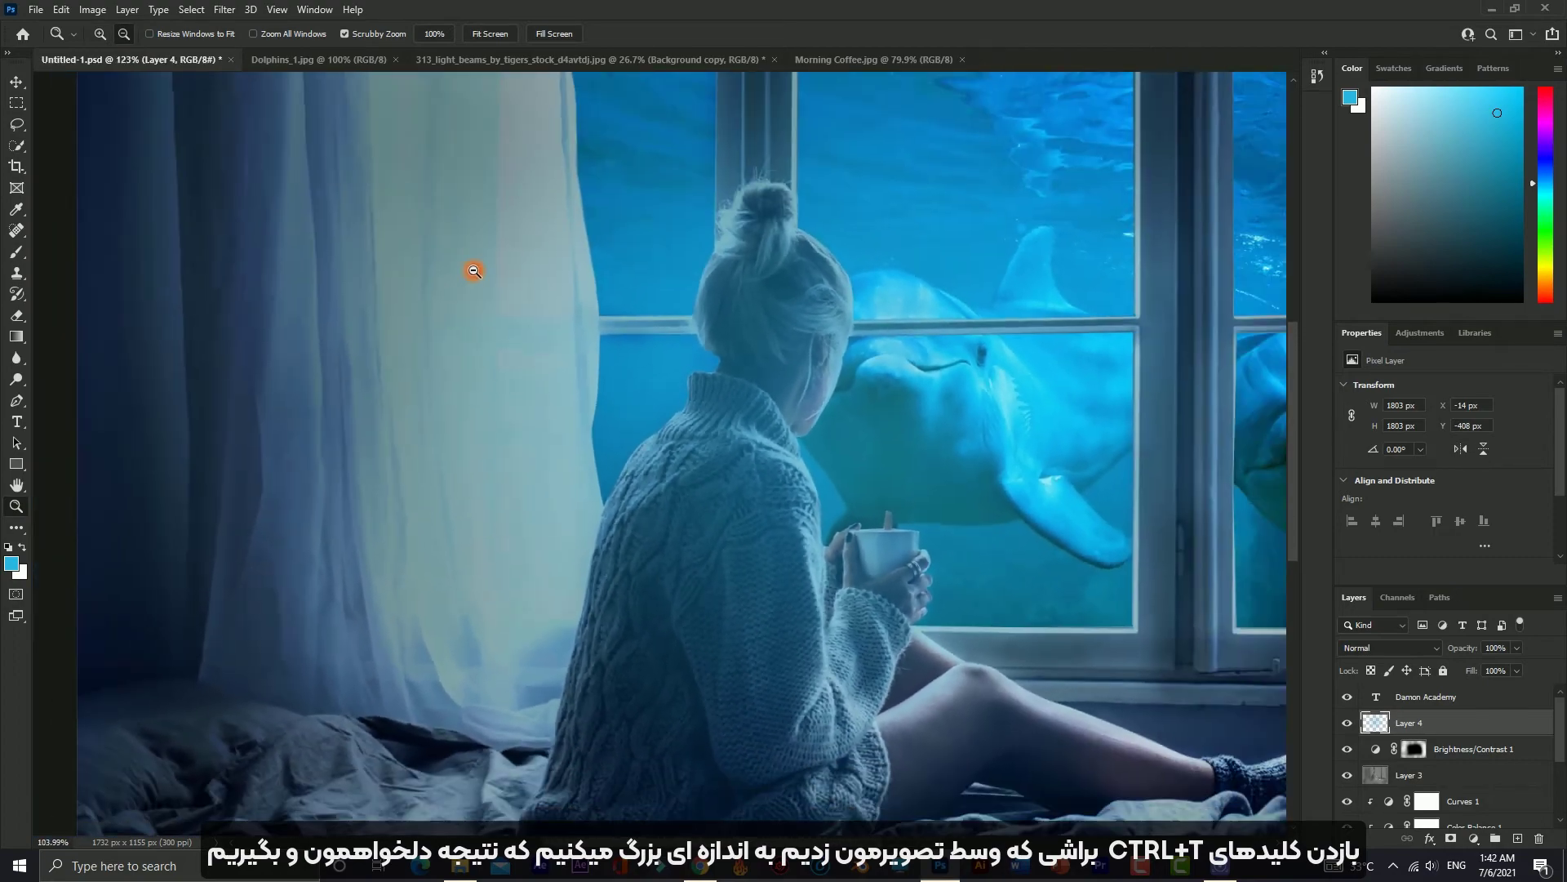
drag(485, 551, 560, 59)
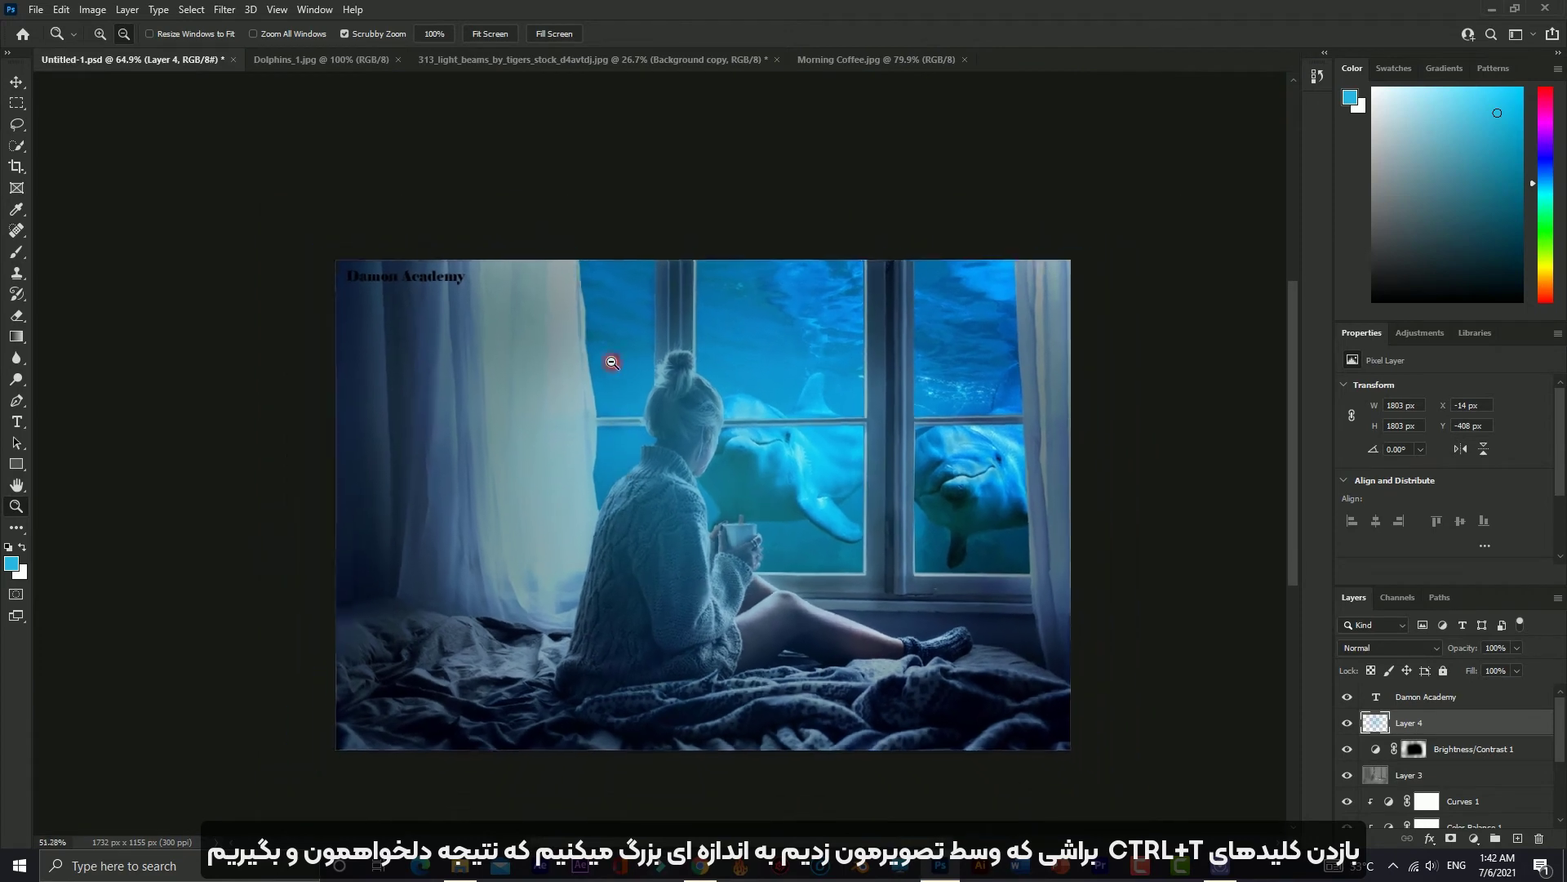
drag(626, 493, 588, 310)
- Stretch Layer 4 wider on the left and taller at the top and bottom
click(1419, 697)
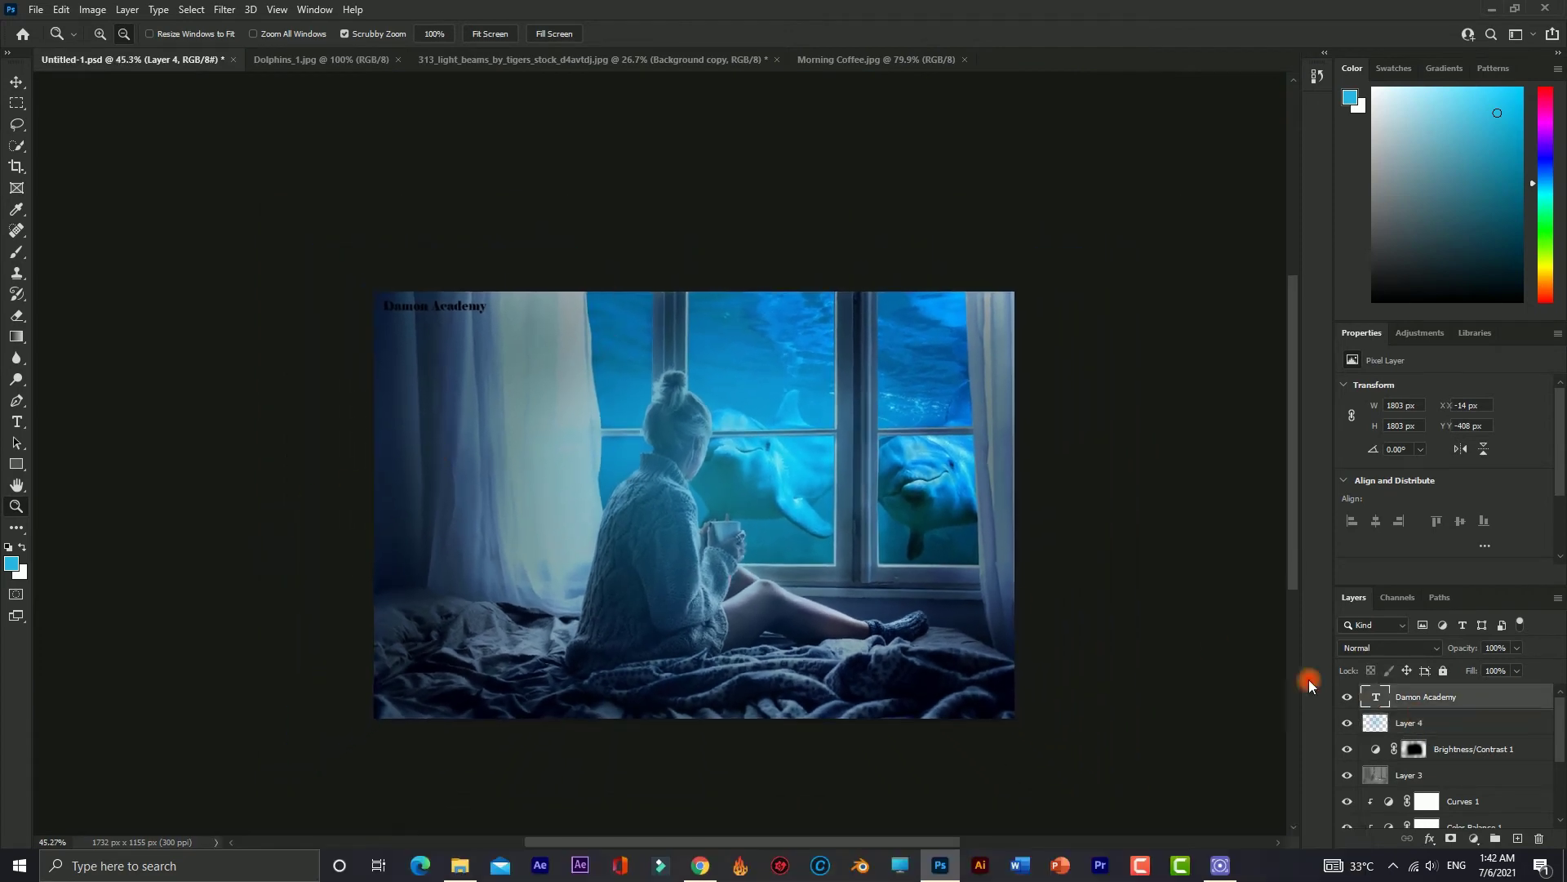
click(17, 83)
click(500, 346)
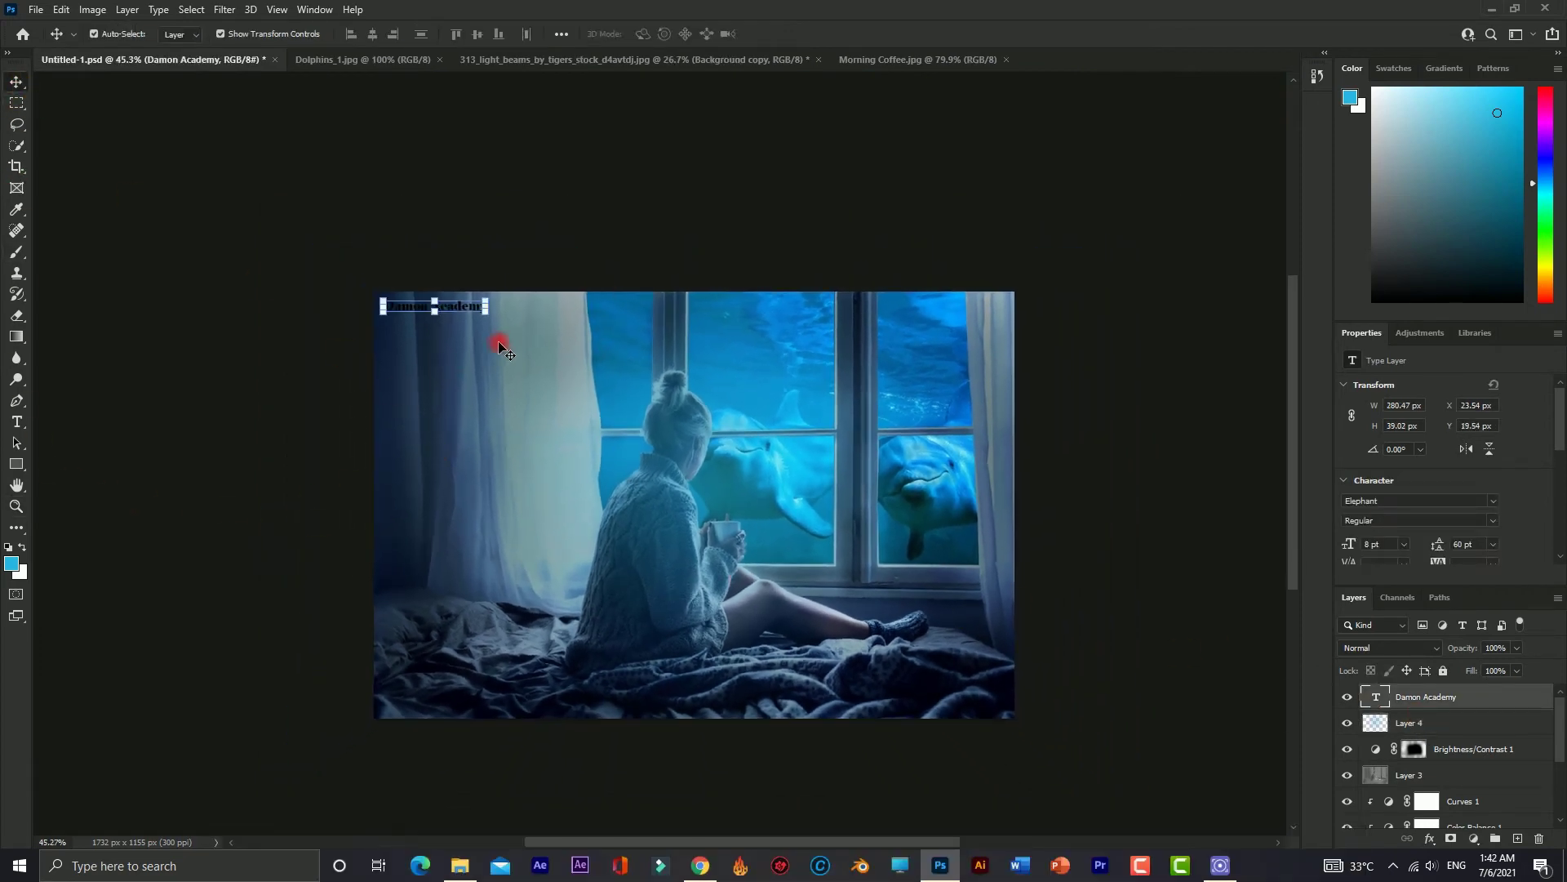
click(1430, 720)
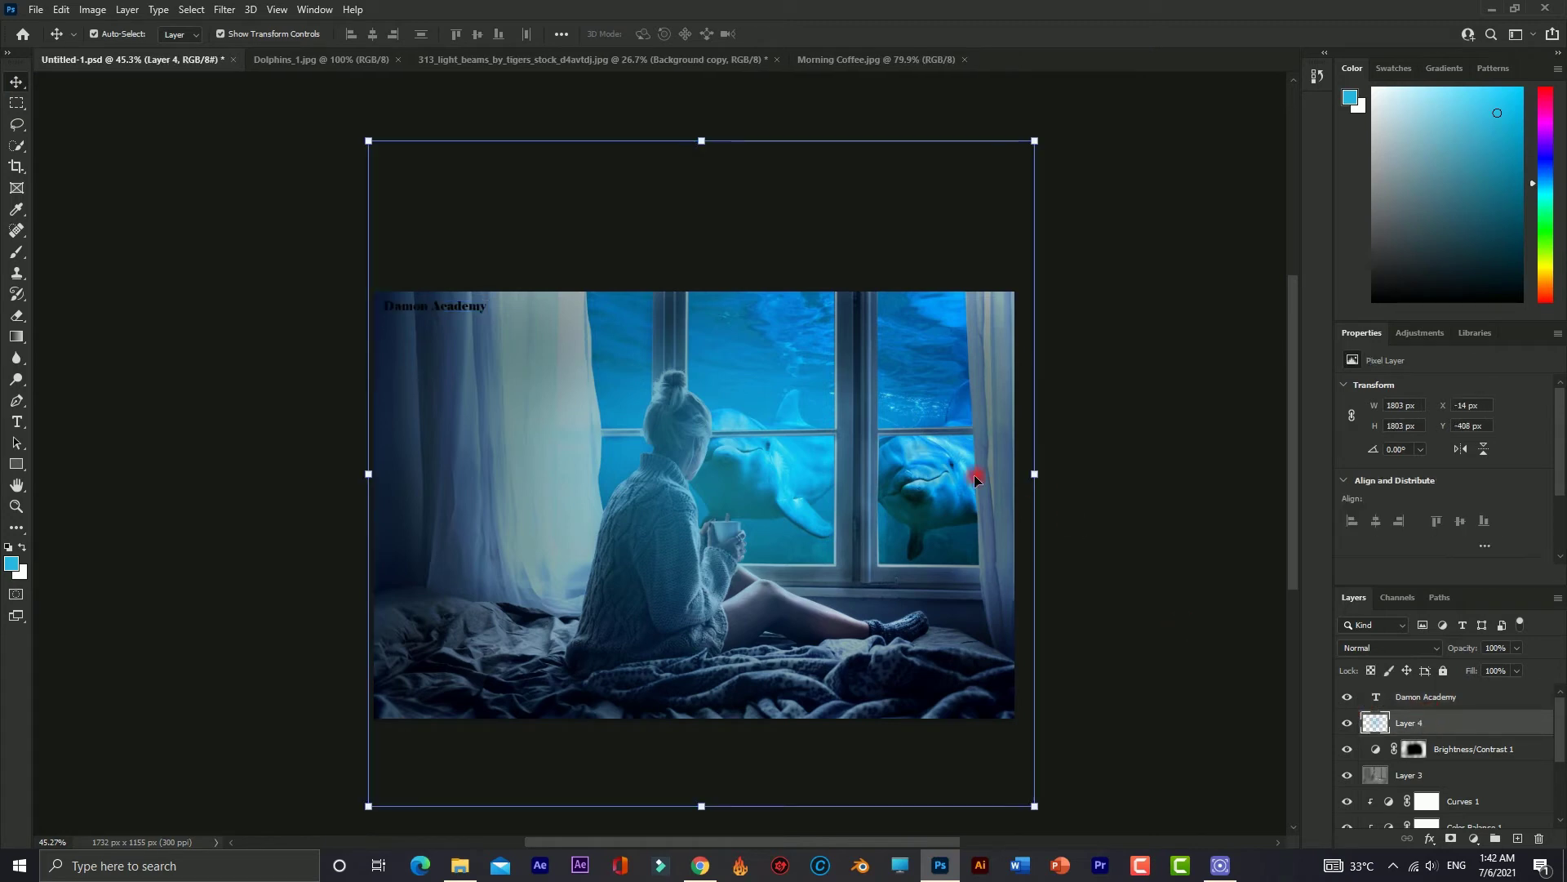
drag(365, 473, 326, 474)
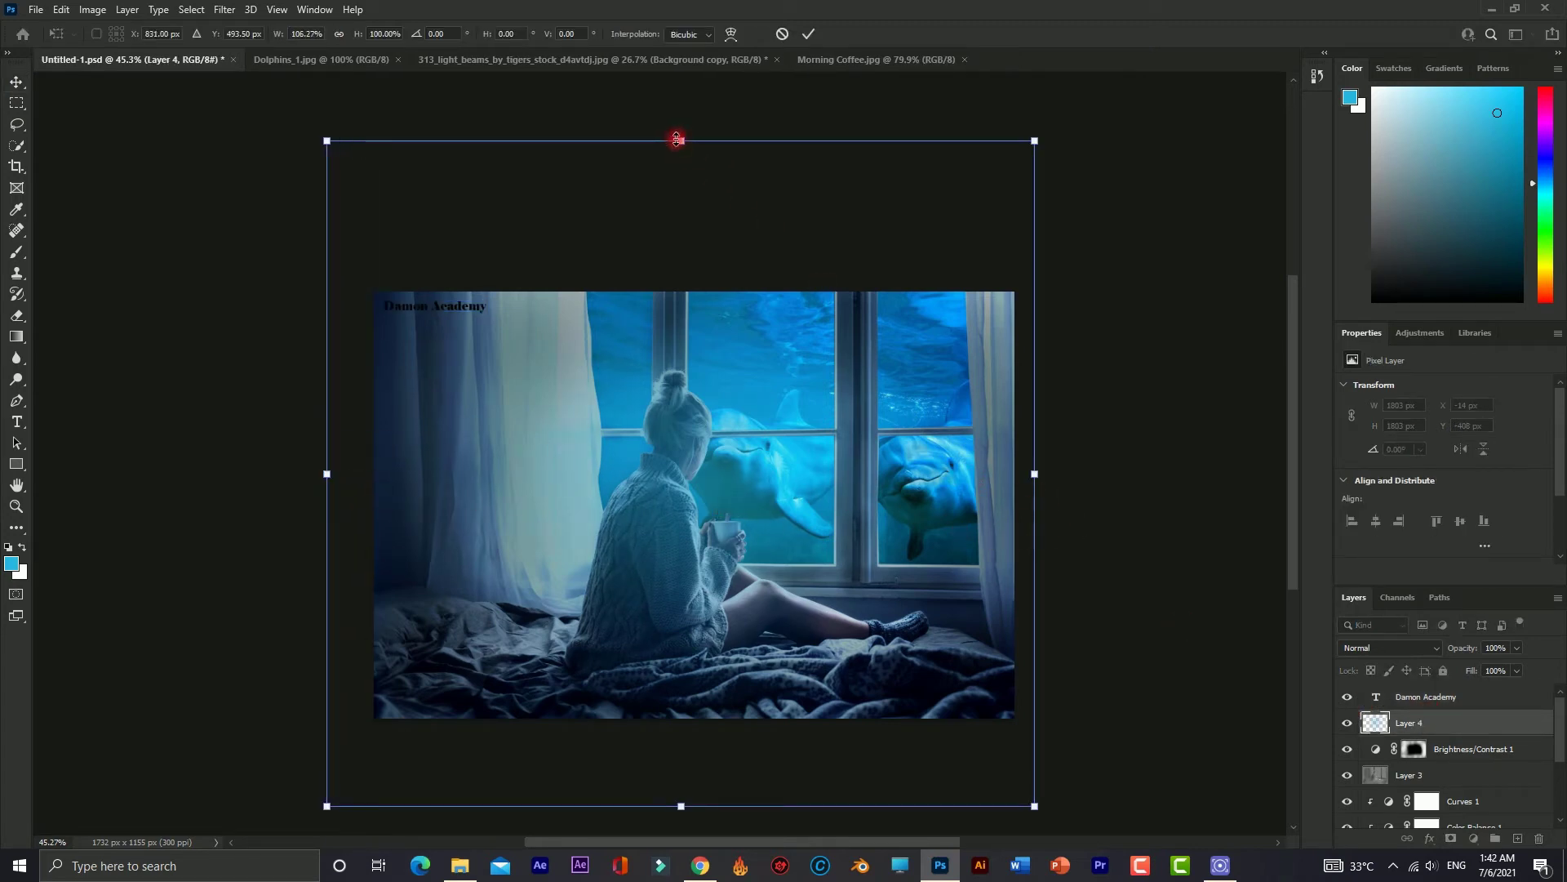
drag(681, 141, 681, 103)
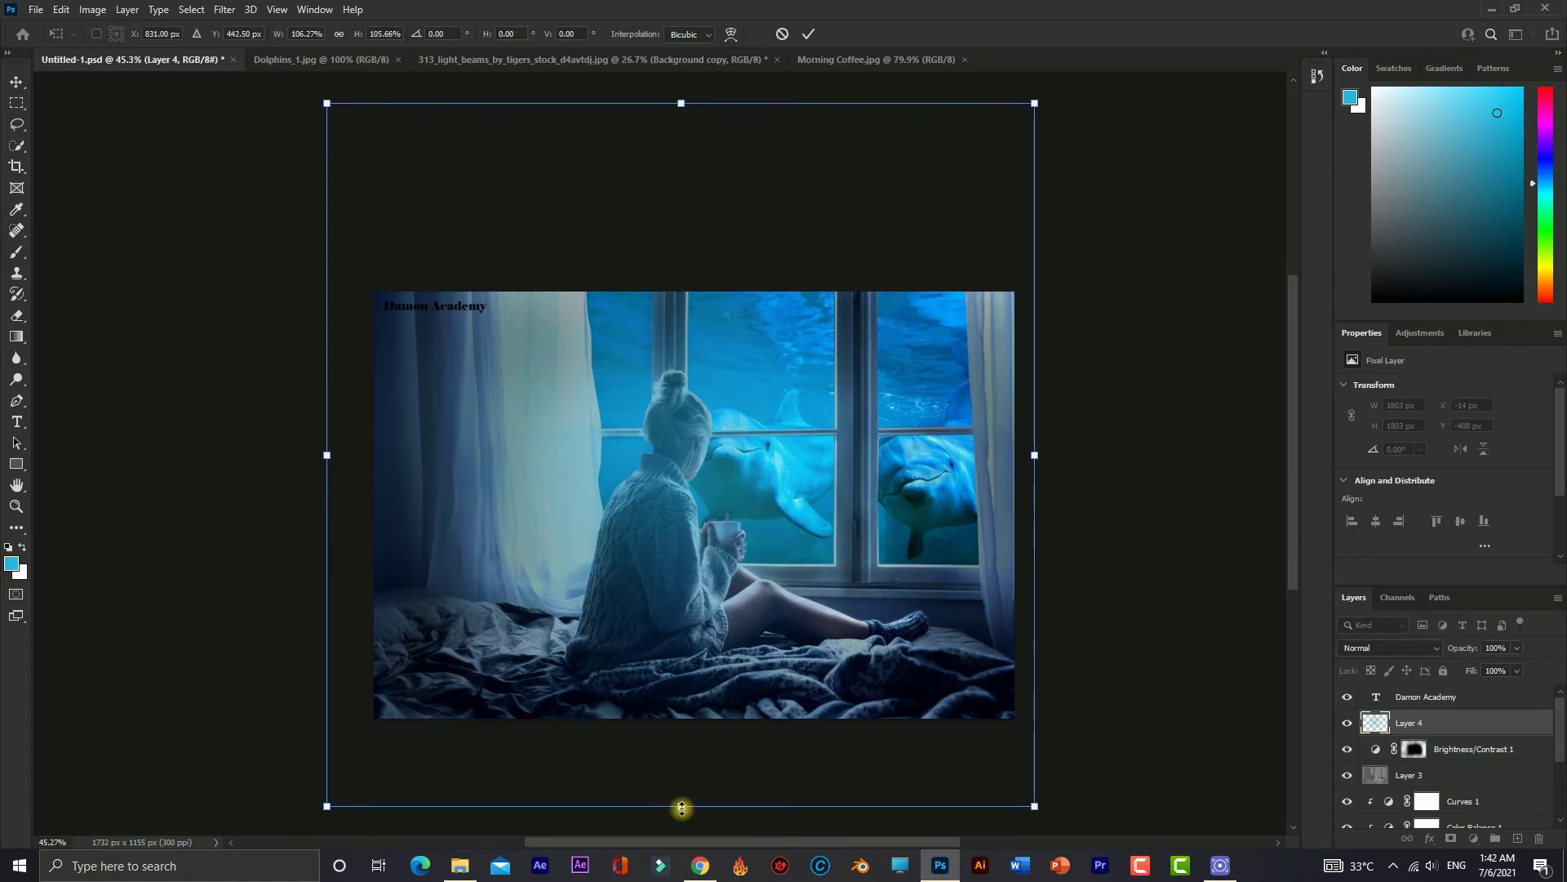
drag(683, 805, 683, 831)
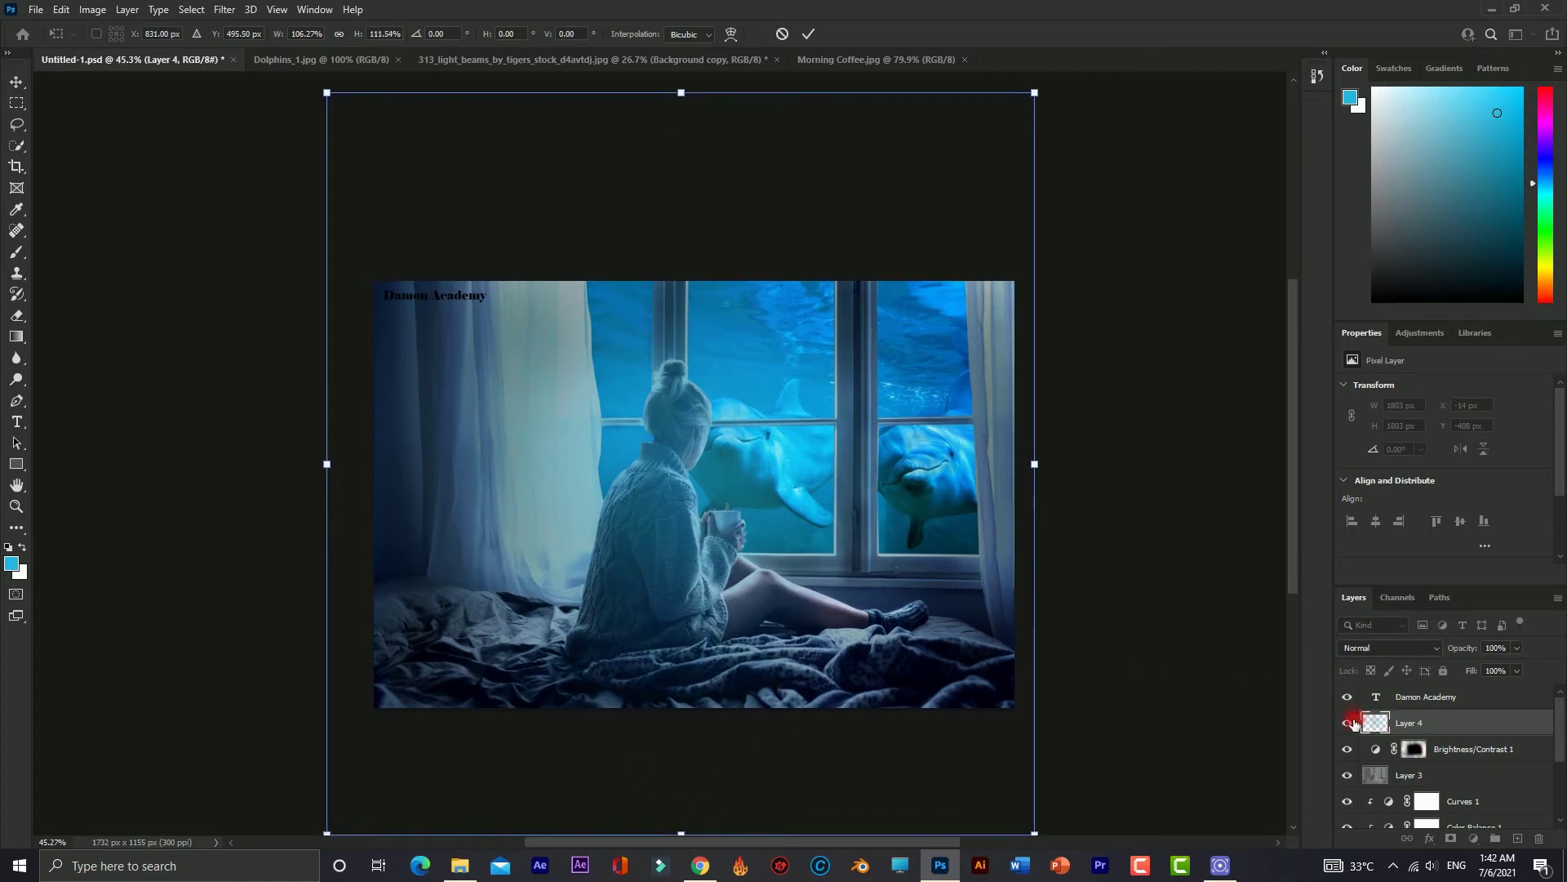
key(Return)
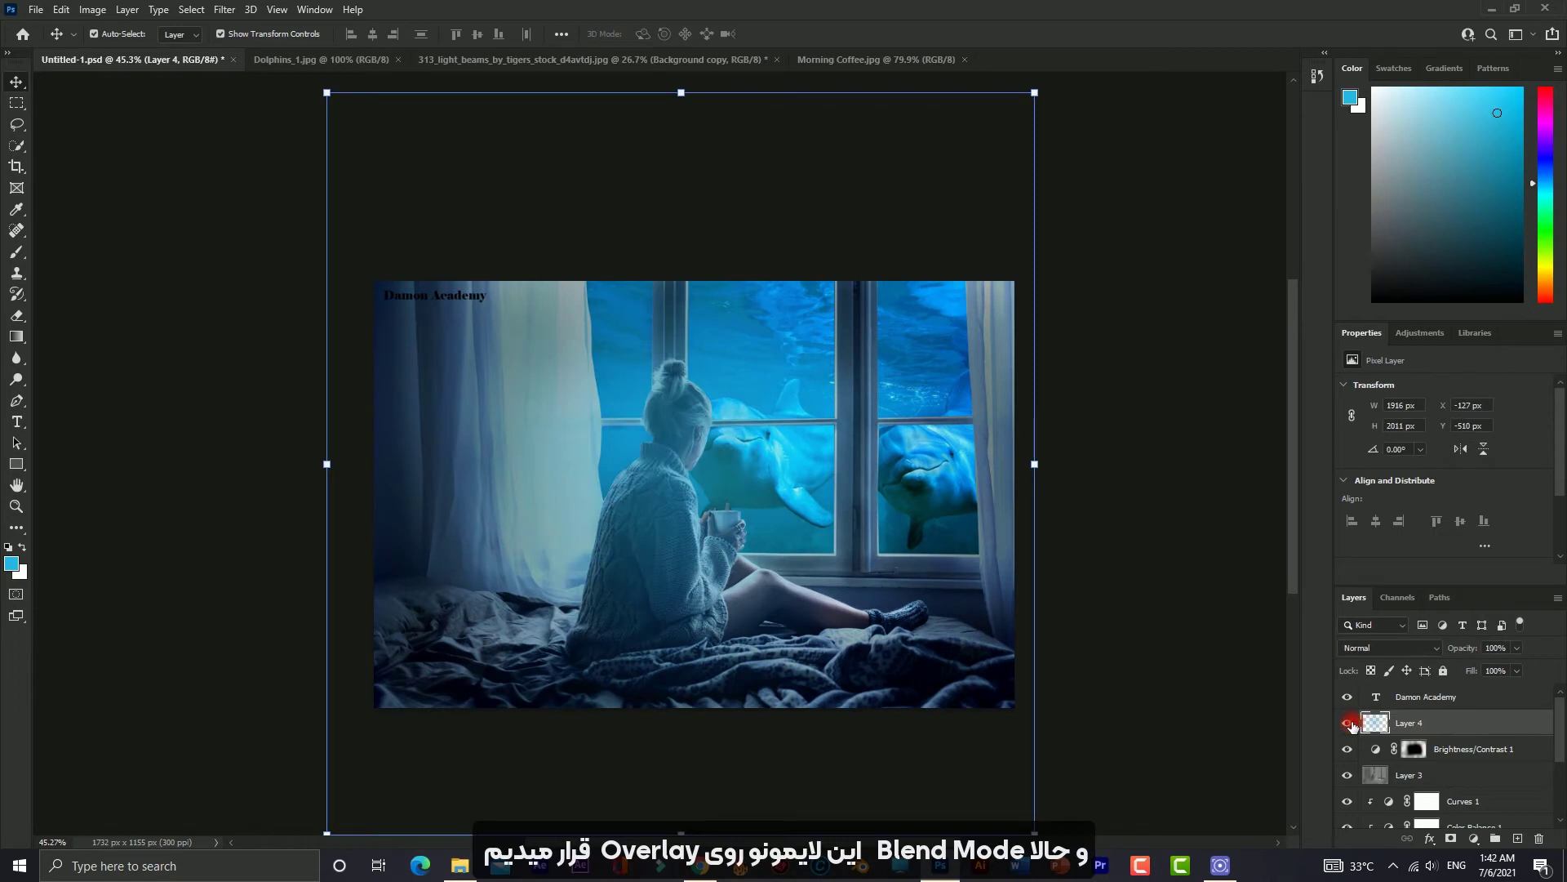
- Set Layer 4's blend mode to Overlay and toggle it to compare
click(1348, 722)
click(1377, 658)
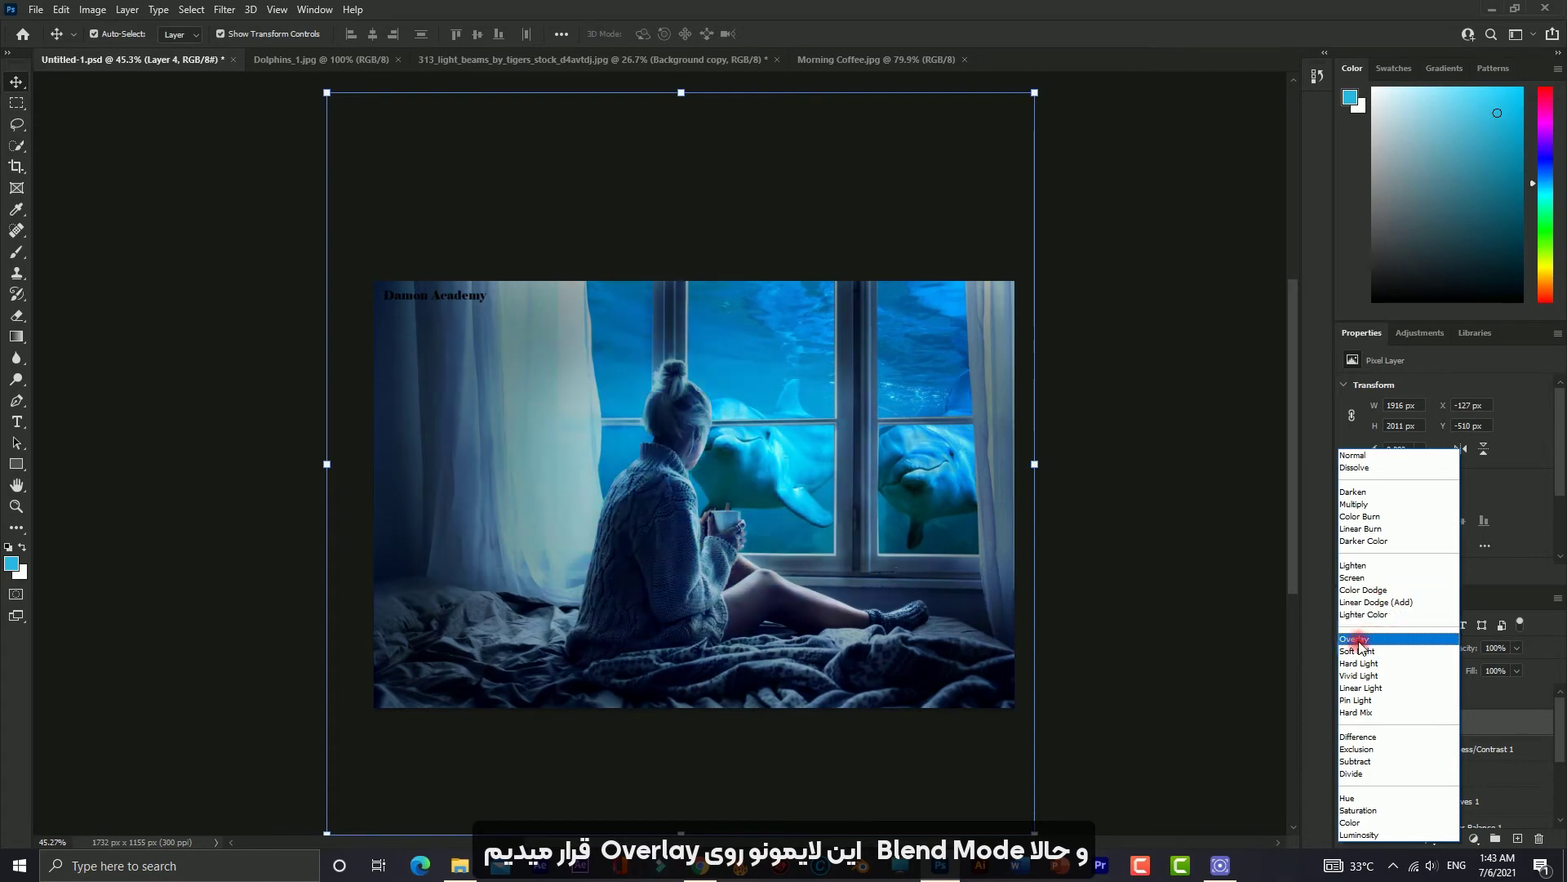
click(1384, 640)
click(1347, 699)
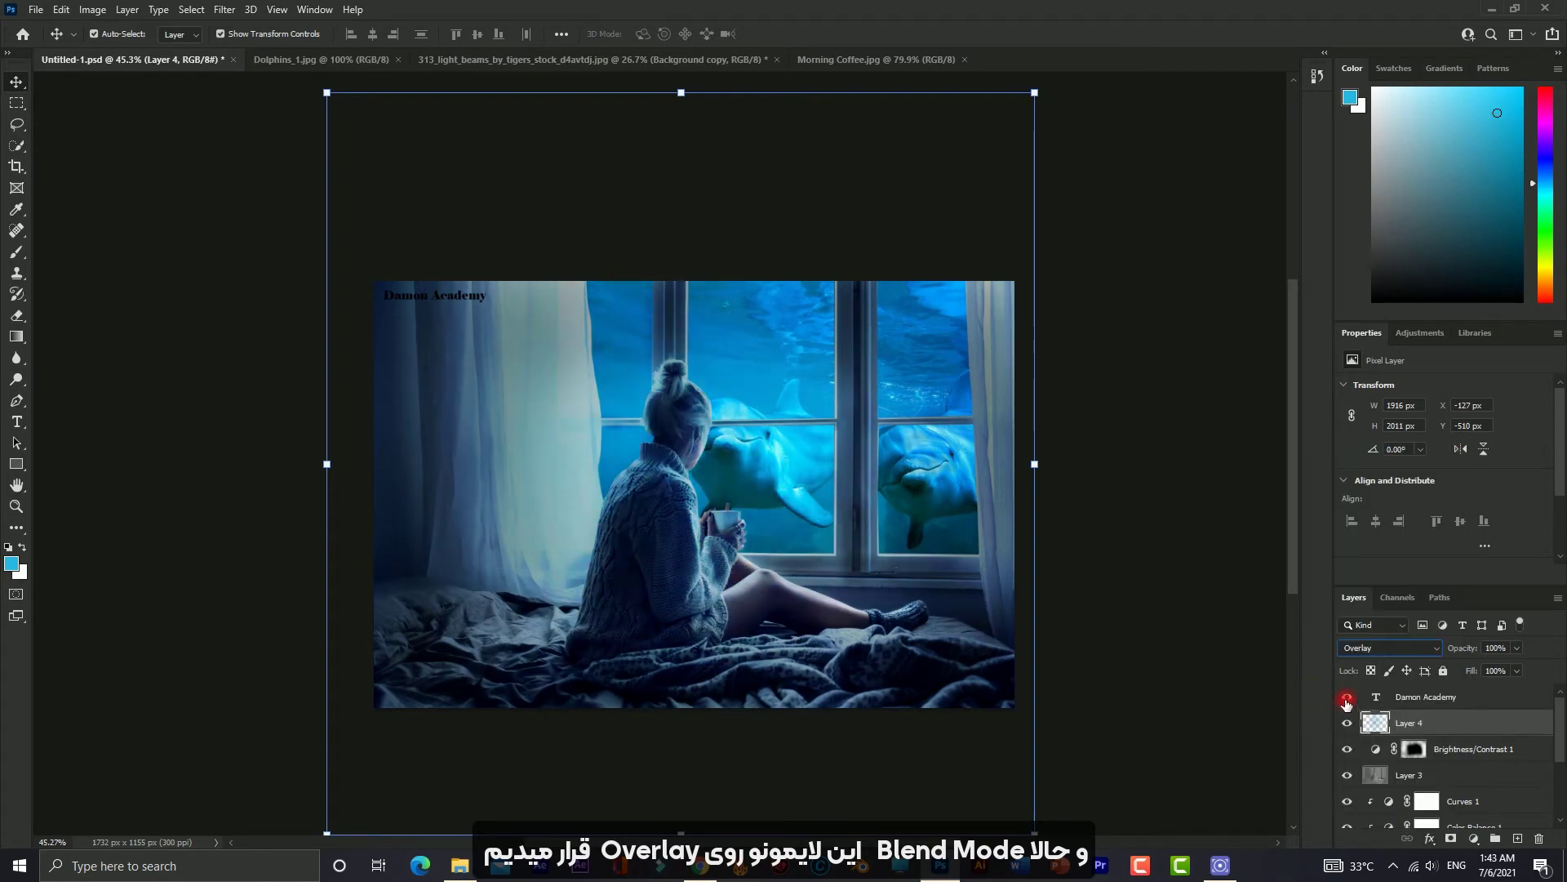
click(1347, 723)
click(1347, 723)
click(1223, 620)
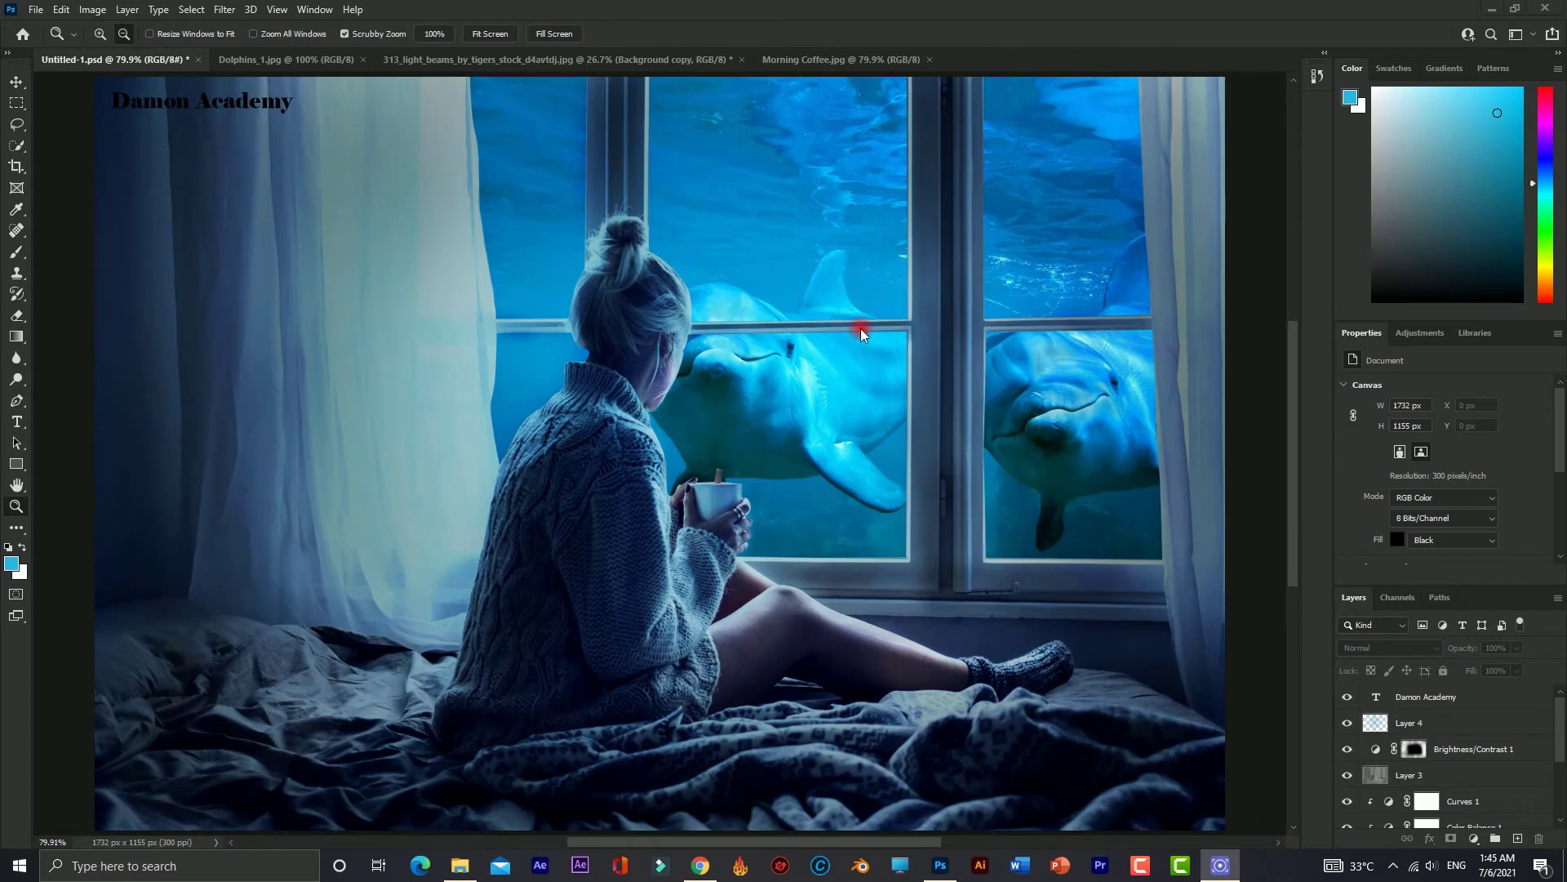
- In the light beams document, delete the dolphin copy layer
click(568, 68)
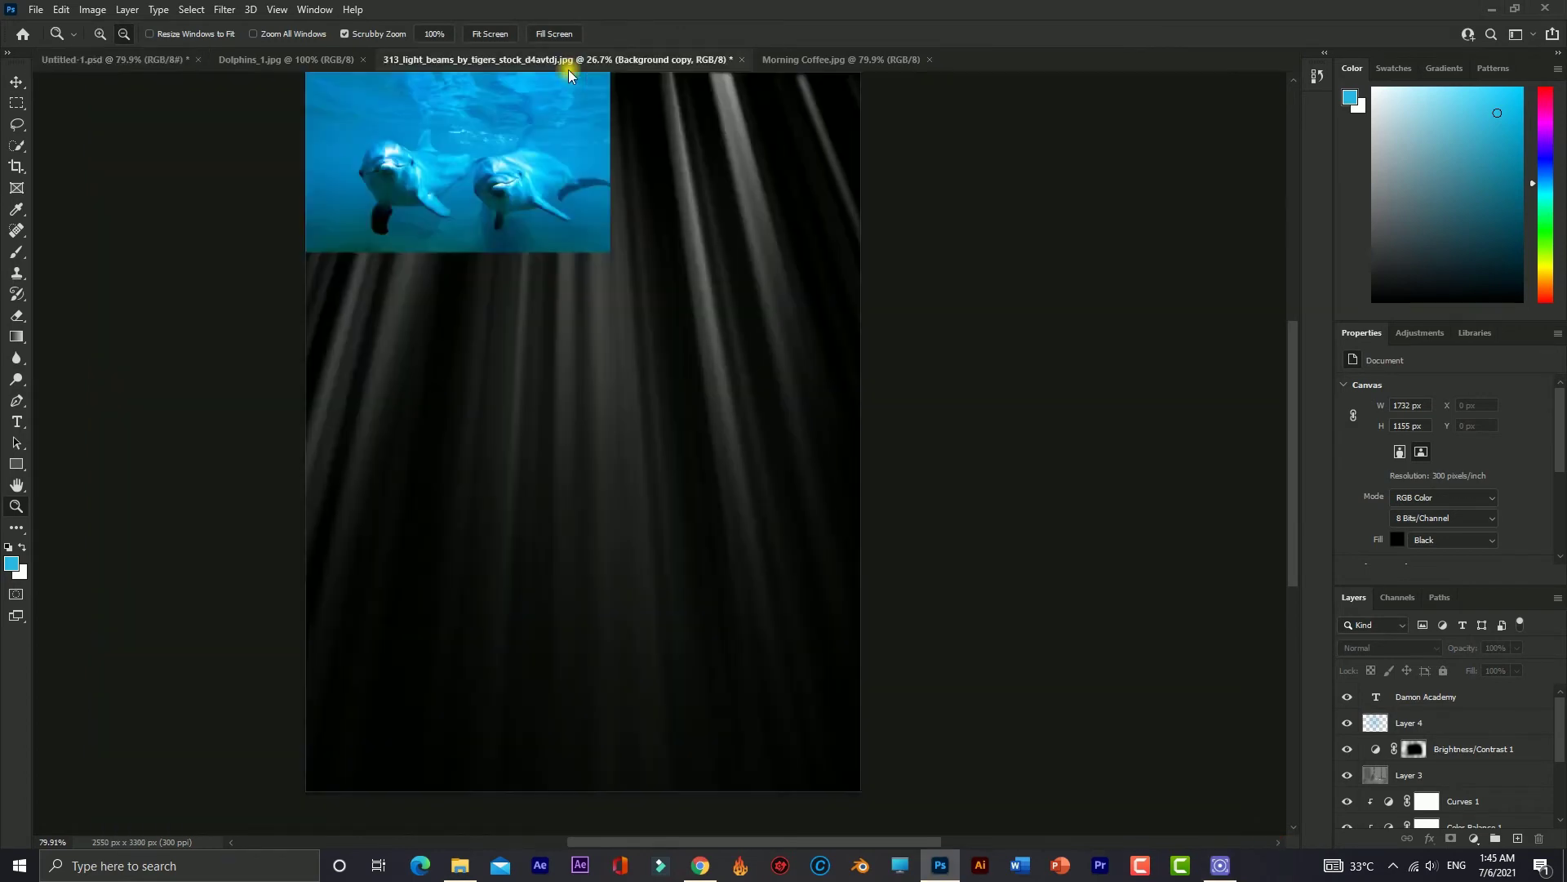
right_click(539, 194)
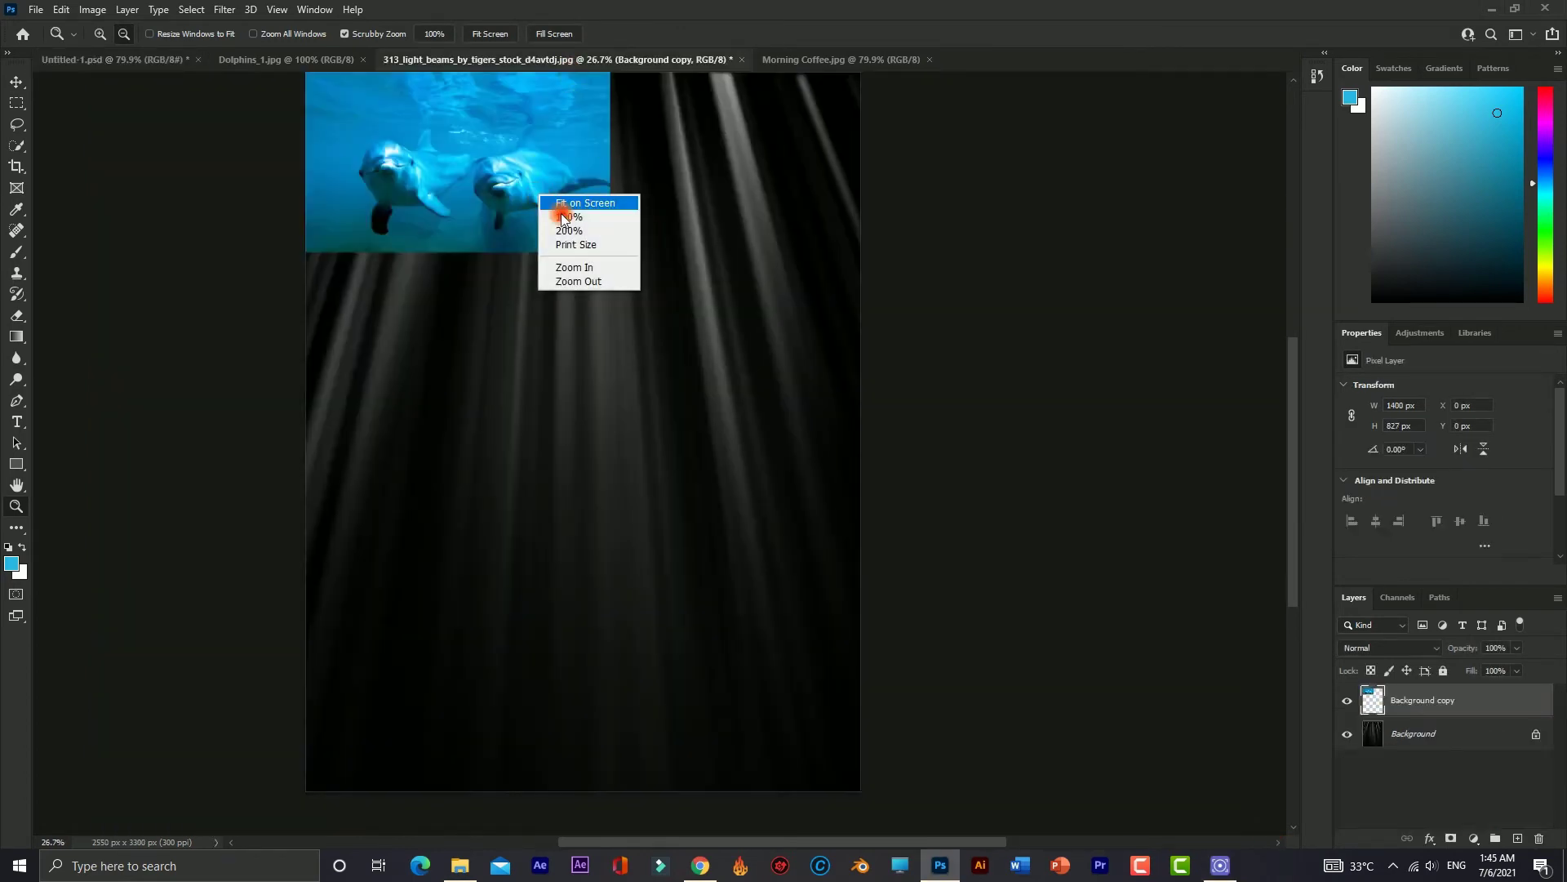
click(1419, 699)
mouse_move(1419, 700)
mouse_down()
mouse_move(1552, 834)
mouse_move(1541, 839)
mouse_up()
- Duplicate the beams Background layer into Untitled-1.psd as Background copy 2
right_click(1437, 699)
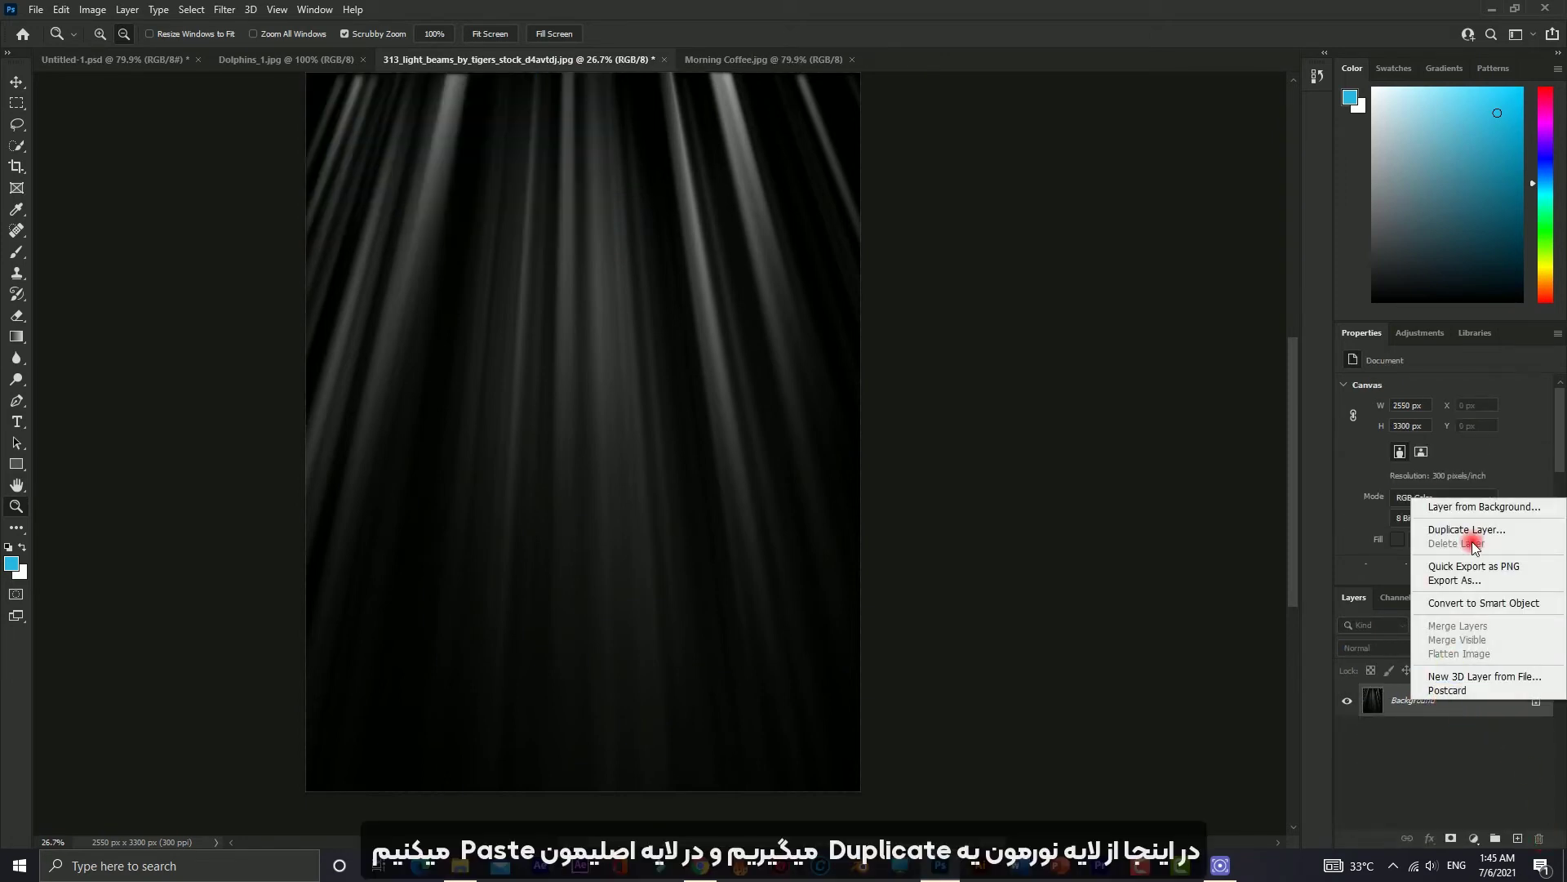
click(1463, 532)
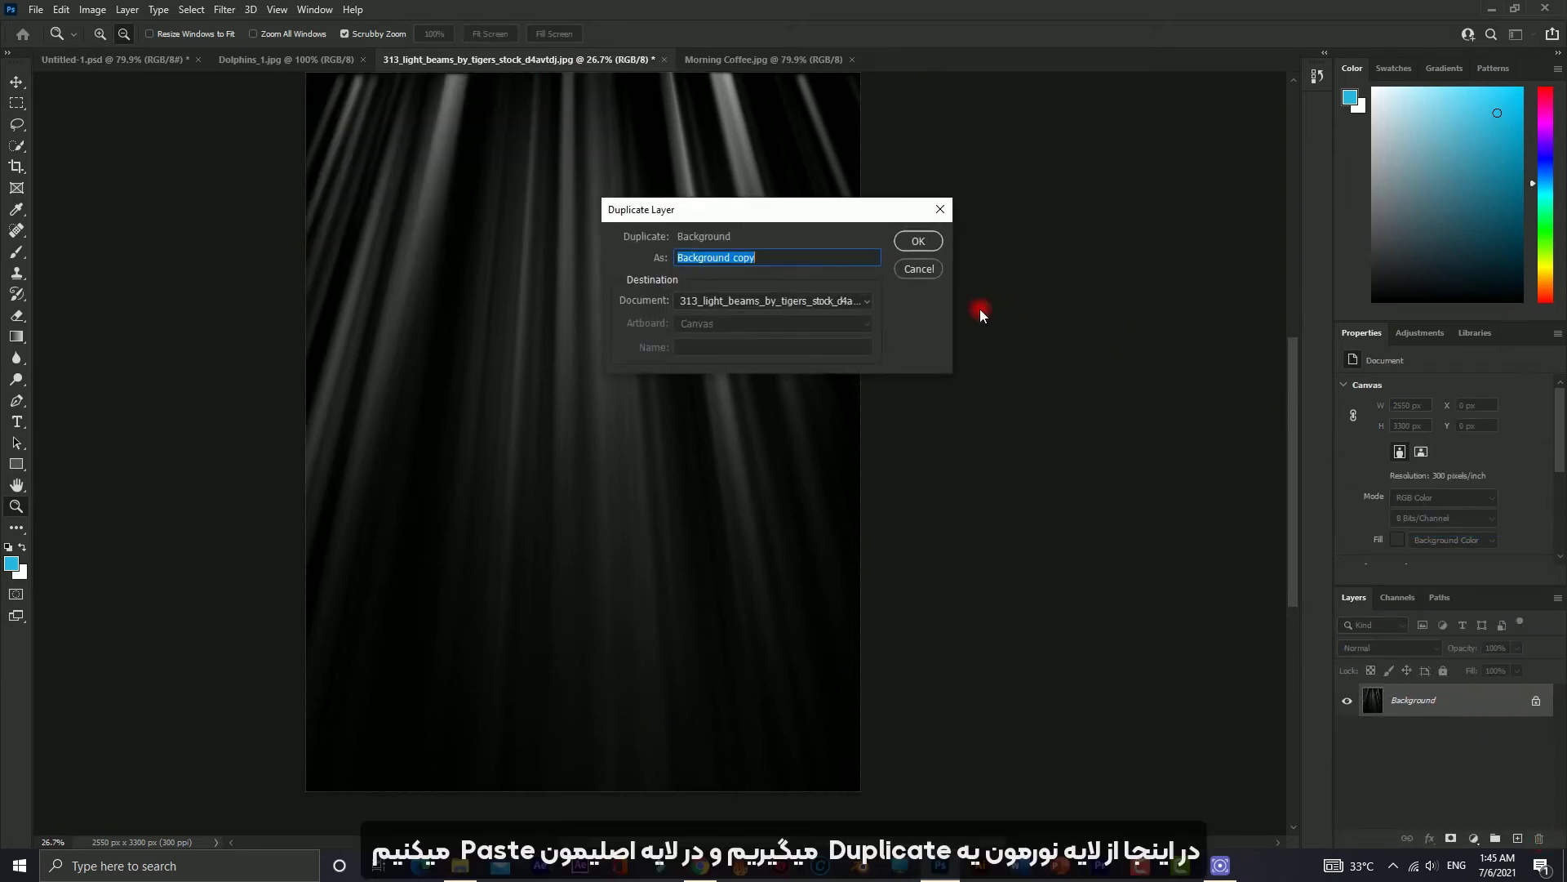
click(761, 307)
click(718, 304)
click(916, 242)
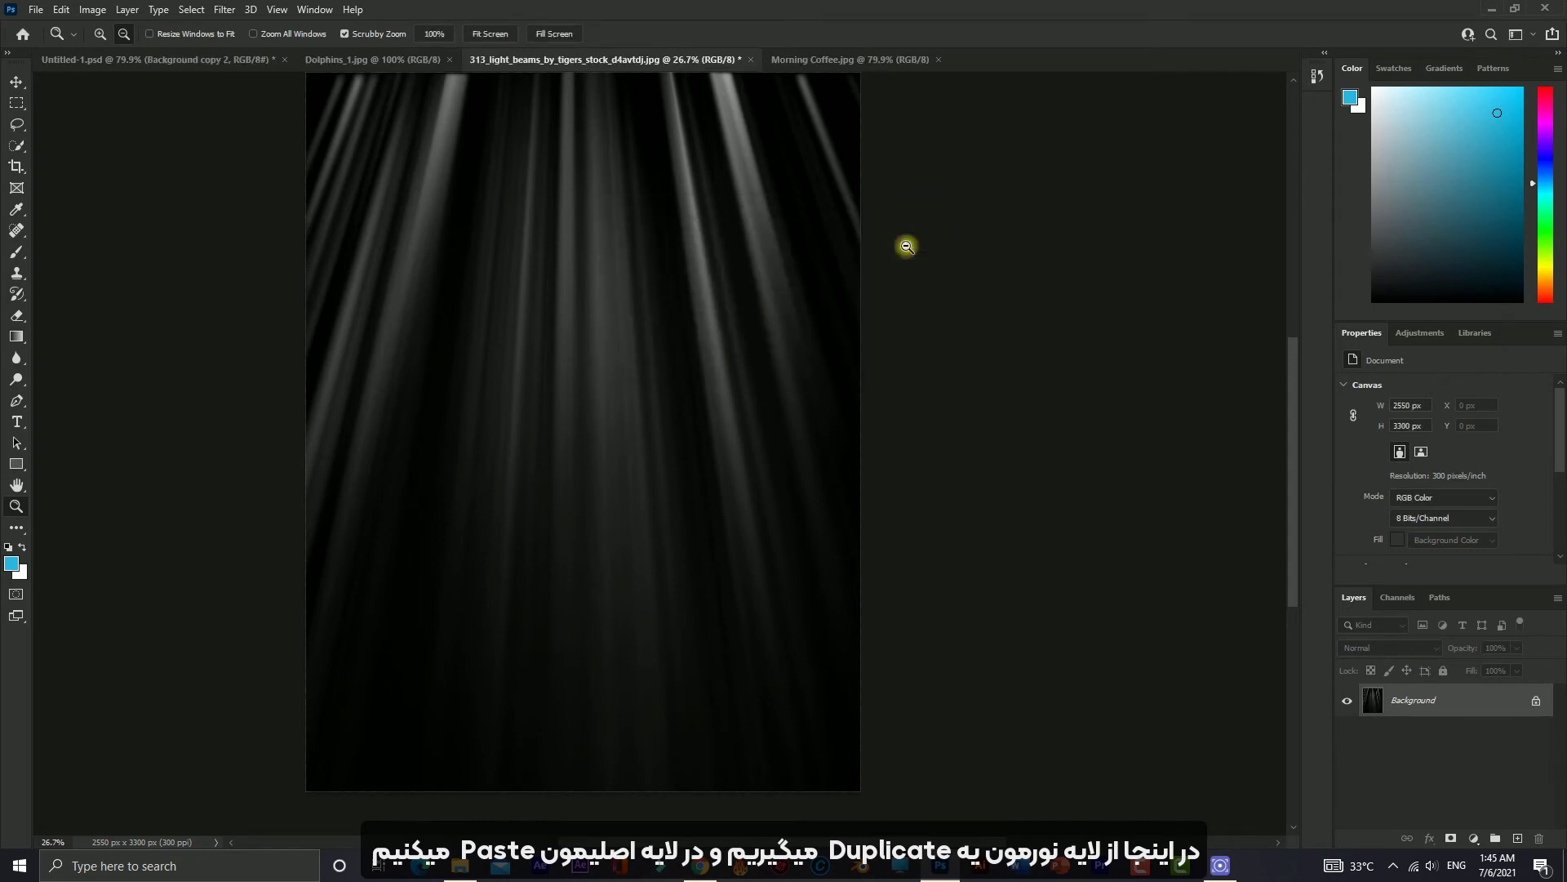
click(195, 63)
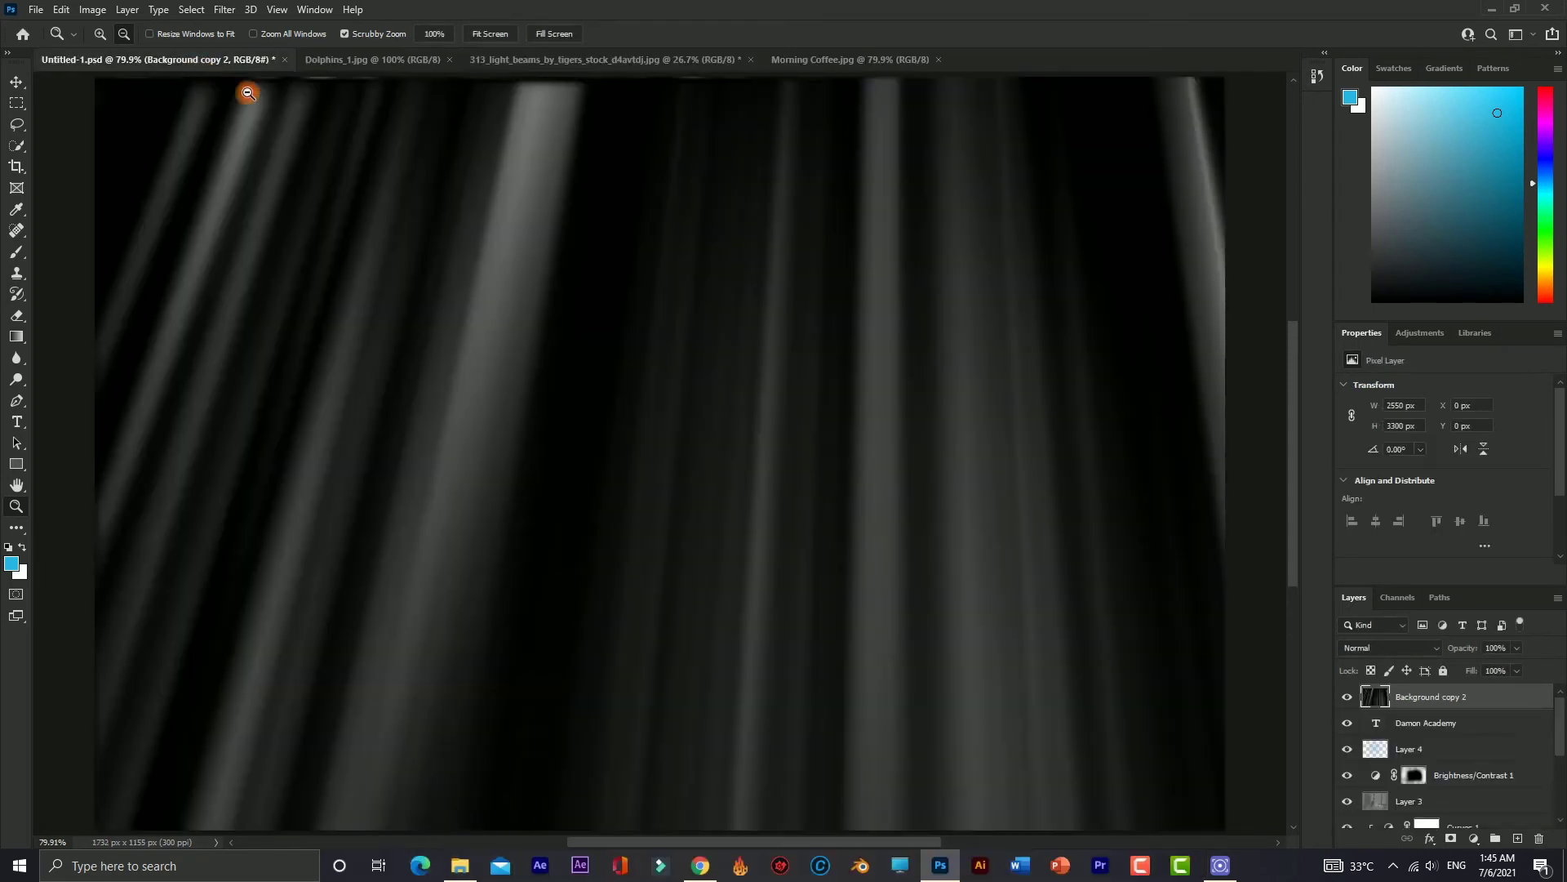
alt+click(539, 374)
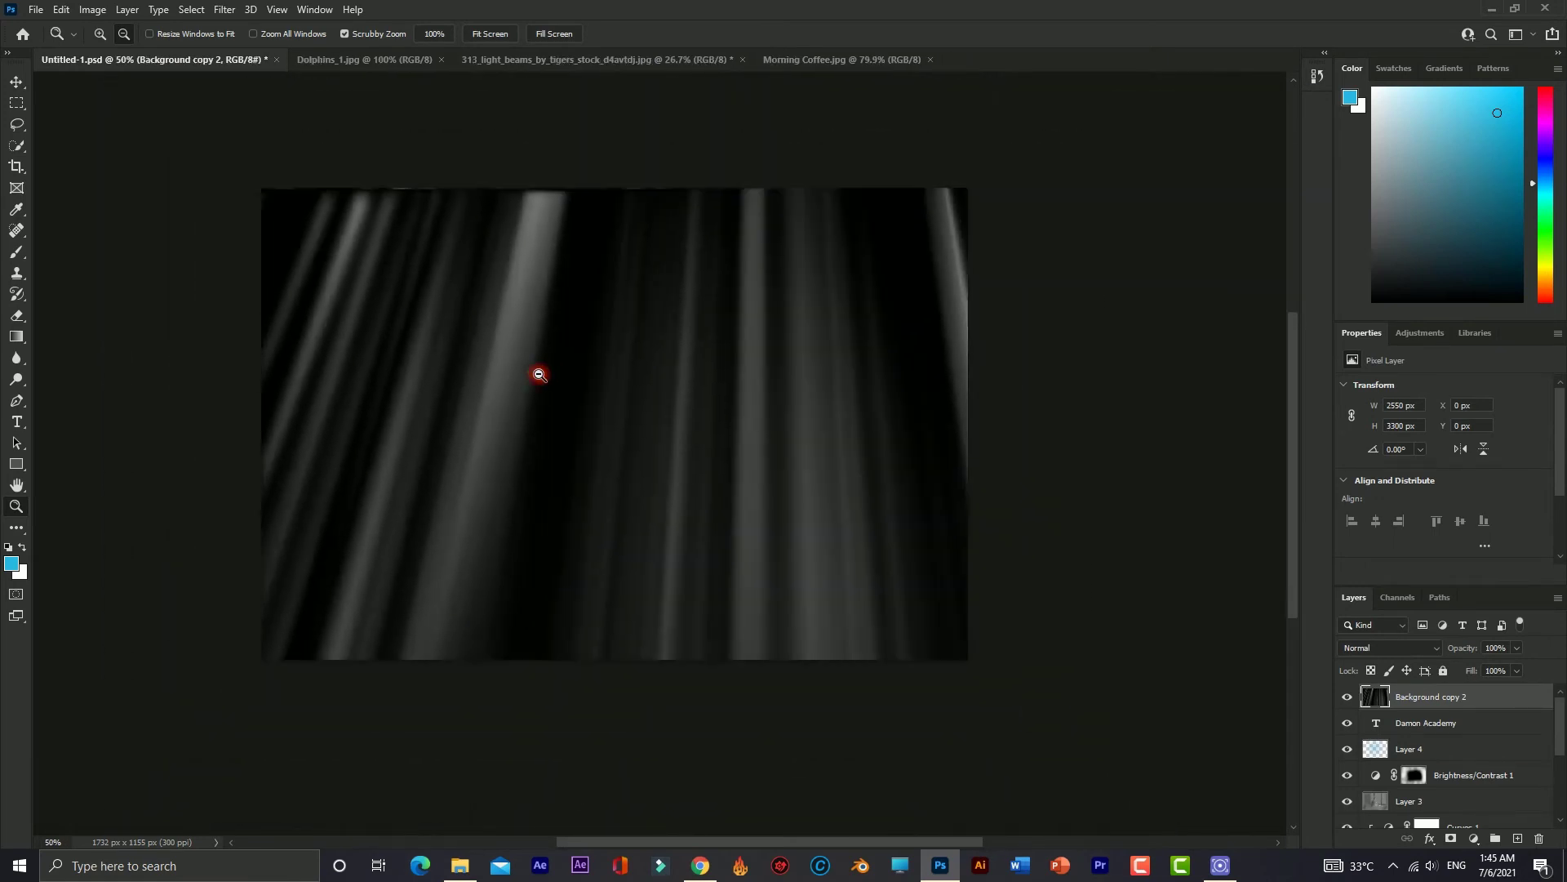
alt+click(539, 375)
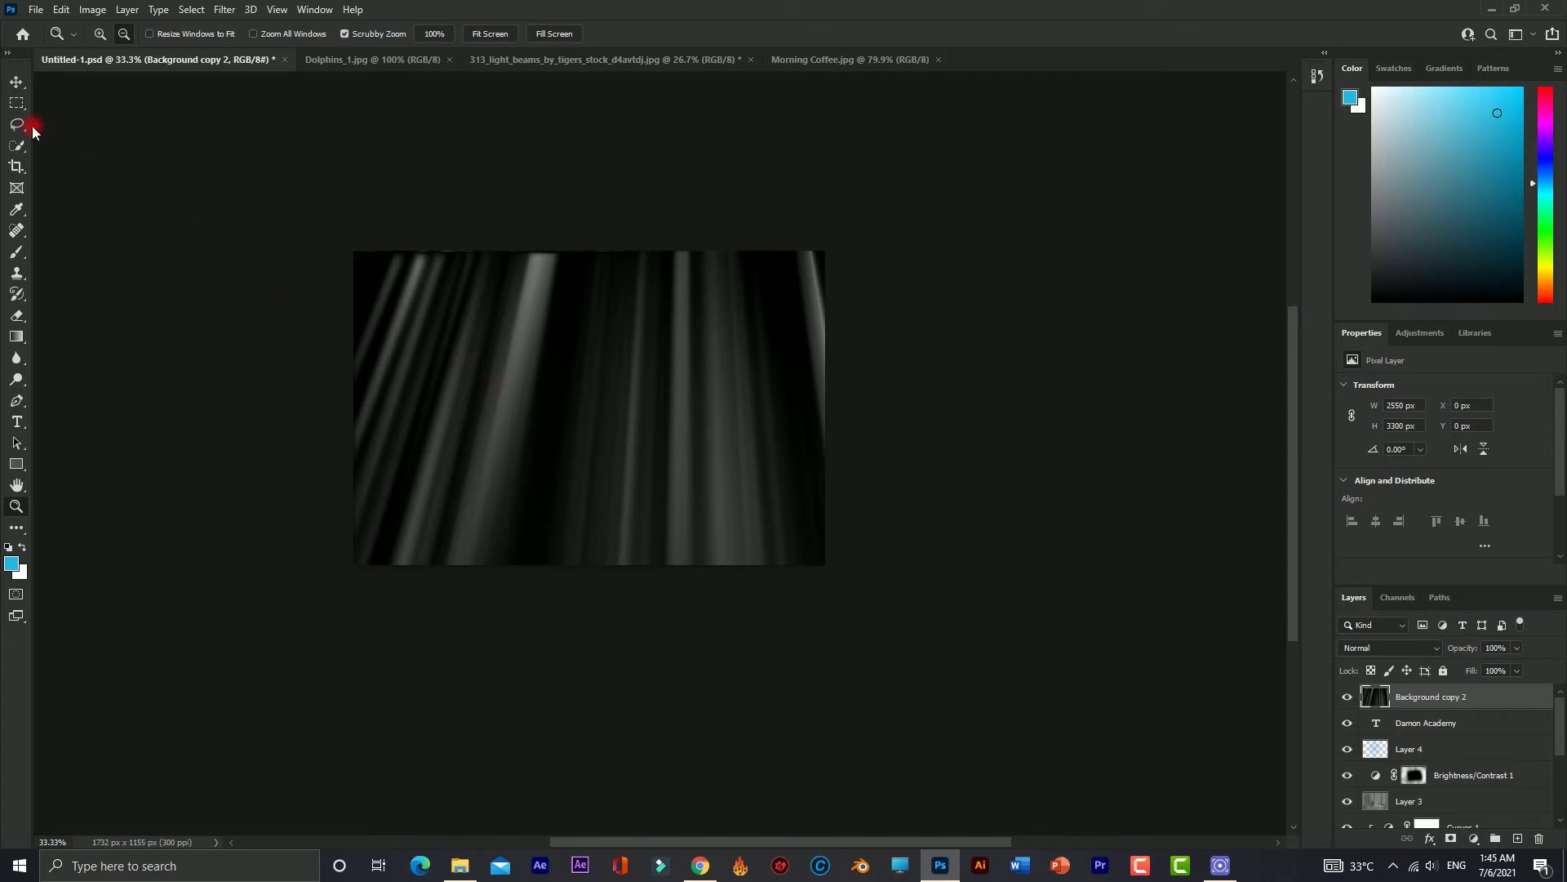
- Free-transform the beams layer, stretching its top up and shrinking it from the corner
click(17, 81)
scroll(738, 308, down, 2)
scroll(748, 343, down, 3)
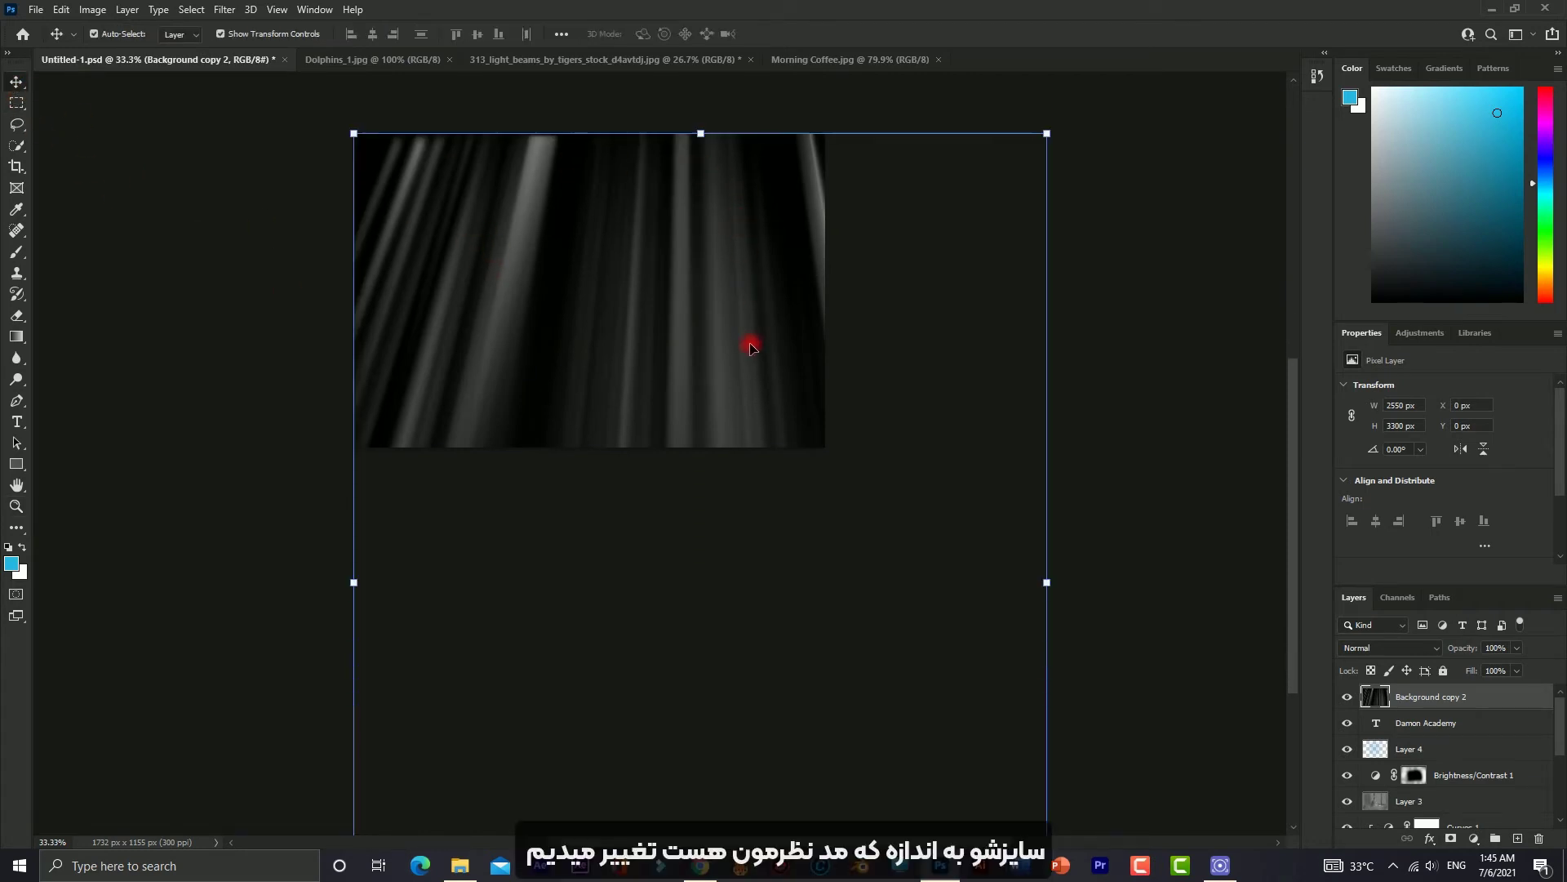
drag(704, 135, 684, 123)
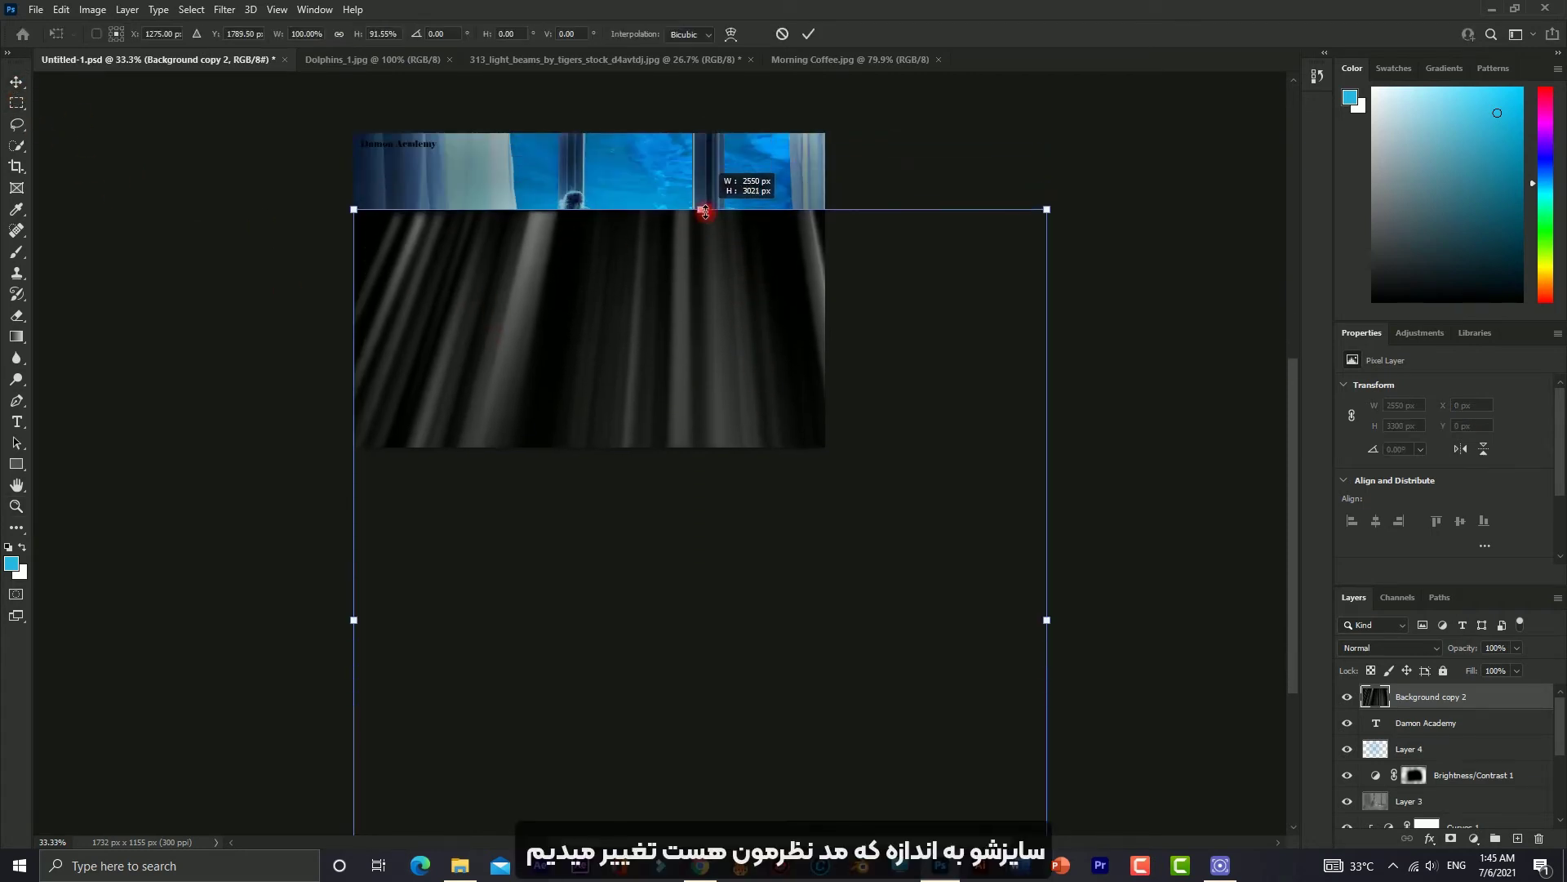
scroll(742, 346, down, 2)
scroll(777, 423, down, 5)
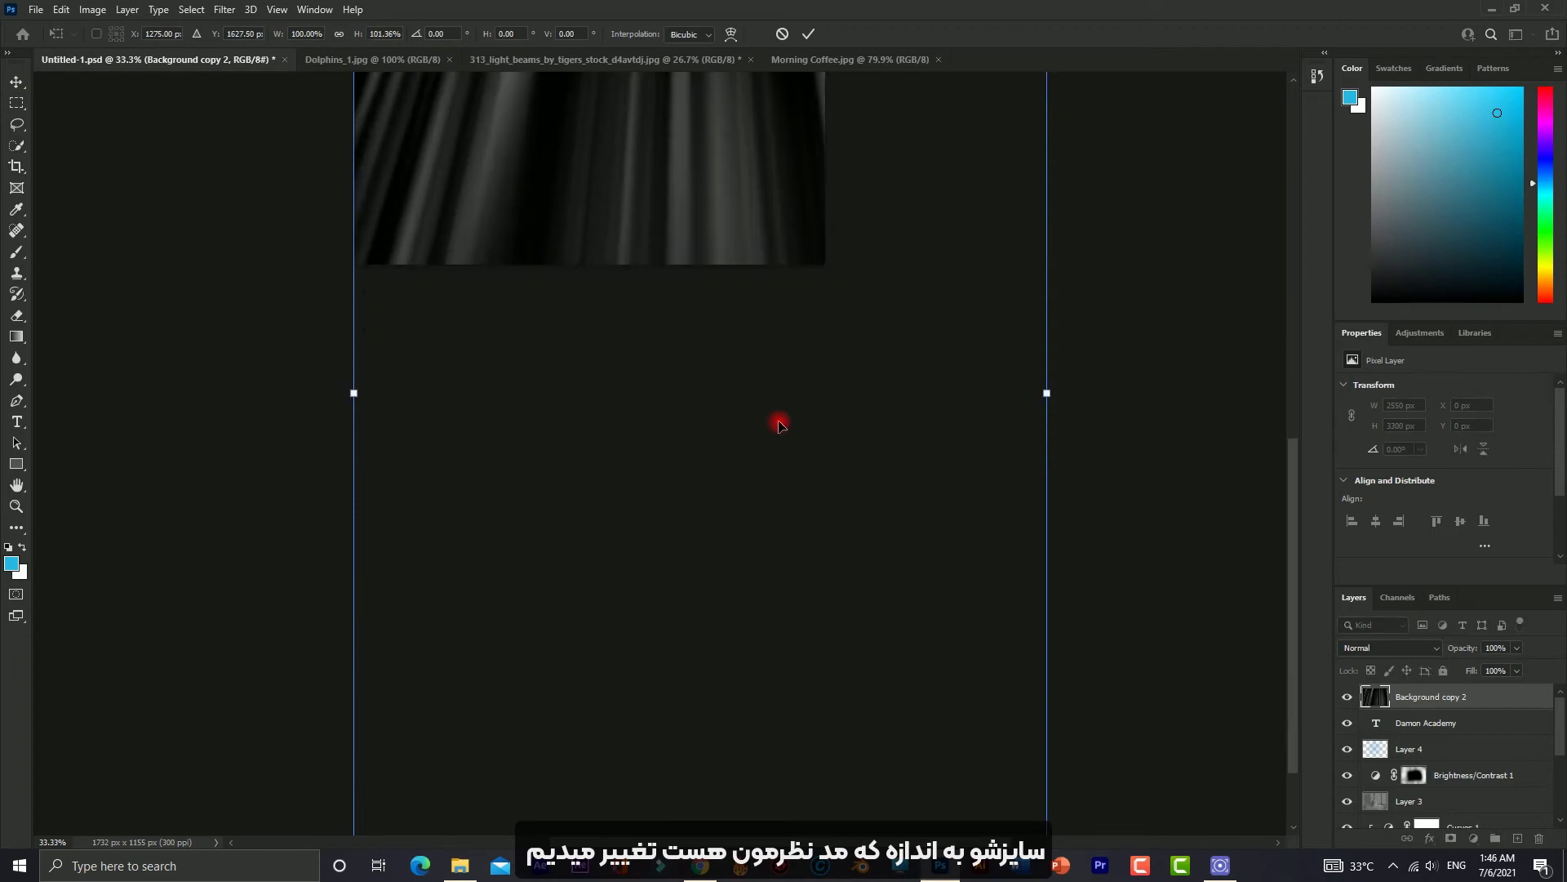
scroll(791, 641, down, 4)
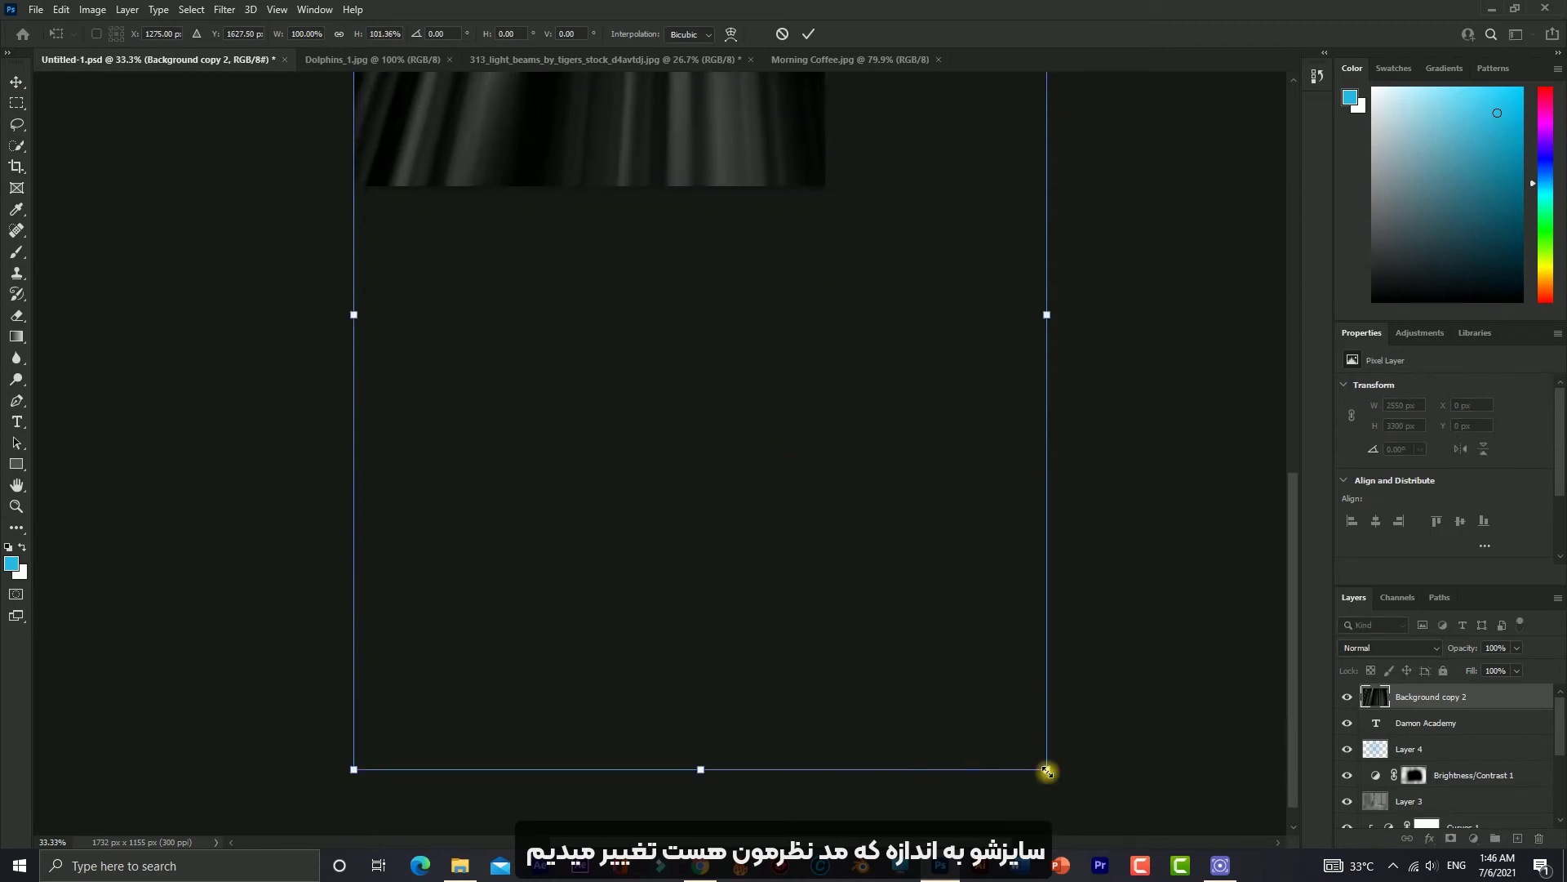
drag(1047, 770, 696, 253)
- Shrink the beams layer slightly more and nudge it down
scroll(739, 353, up, 3)
scroll(774, 421, up, 6)
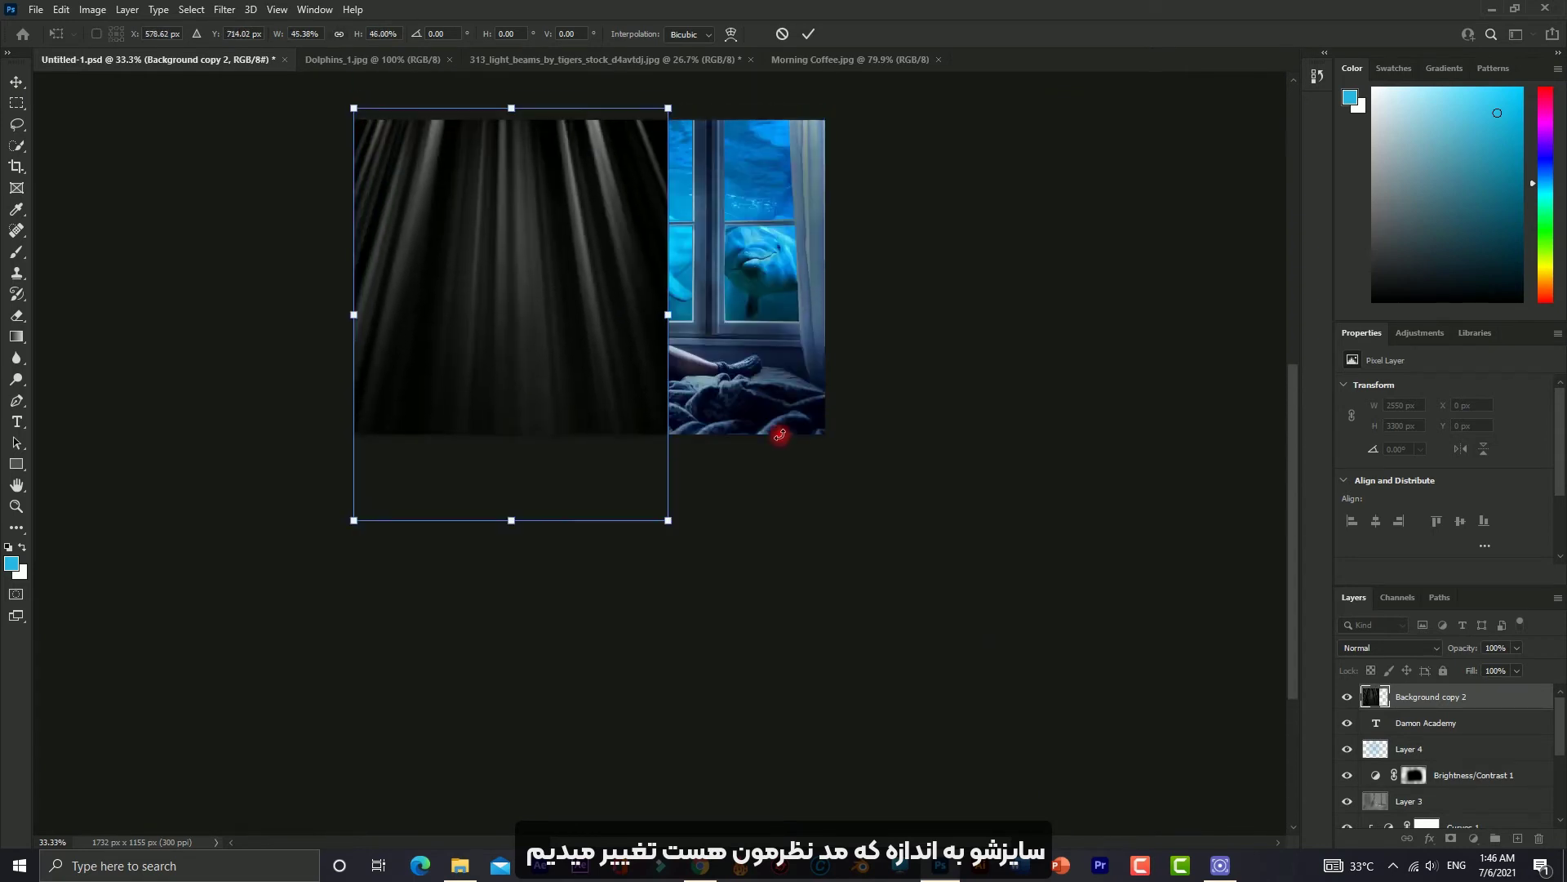
scroll(781, 434, up, 4)
scroll(703, 431, up, 1)
scroll(588, 409, up, 1)
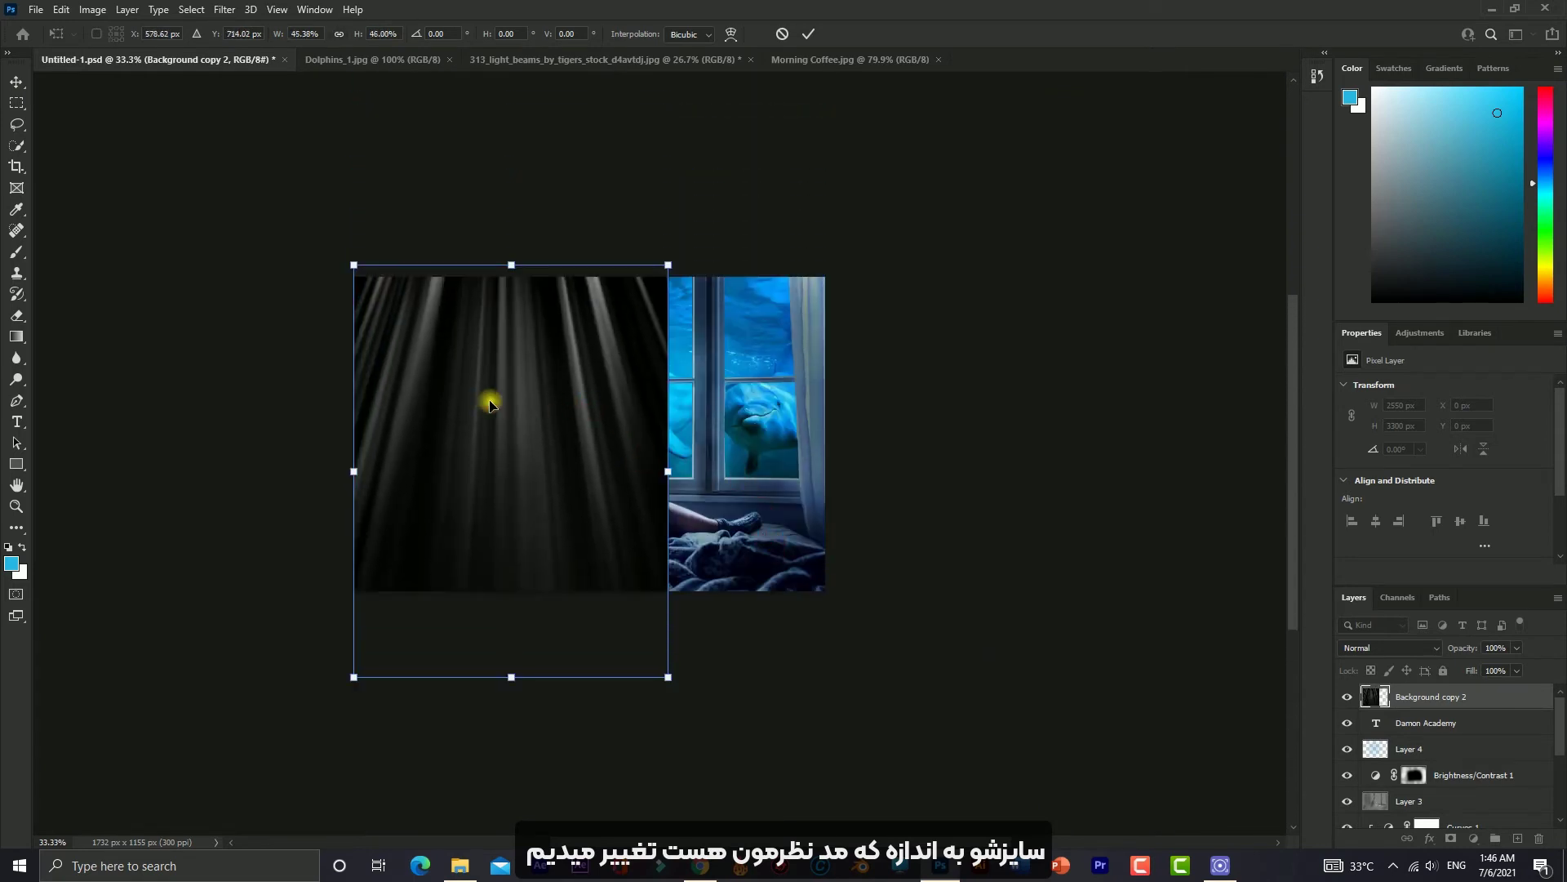
mouse_move(490, 399)
mouse_down()
mouse_move(547, 400)
mouse_move(574, 362)
mouse_up()
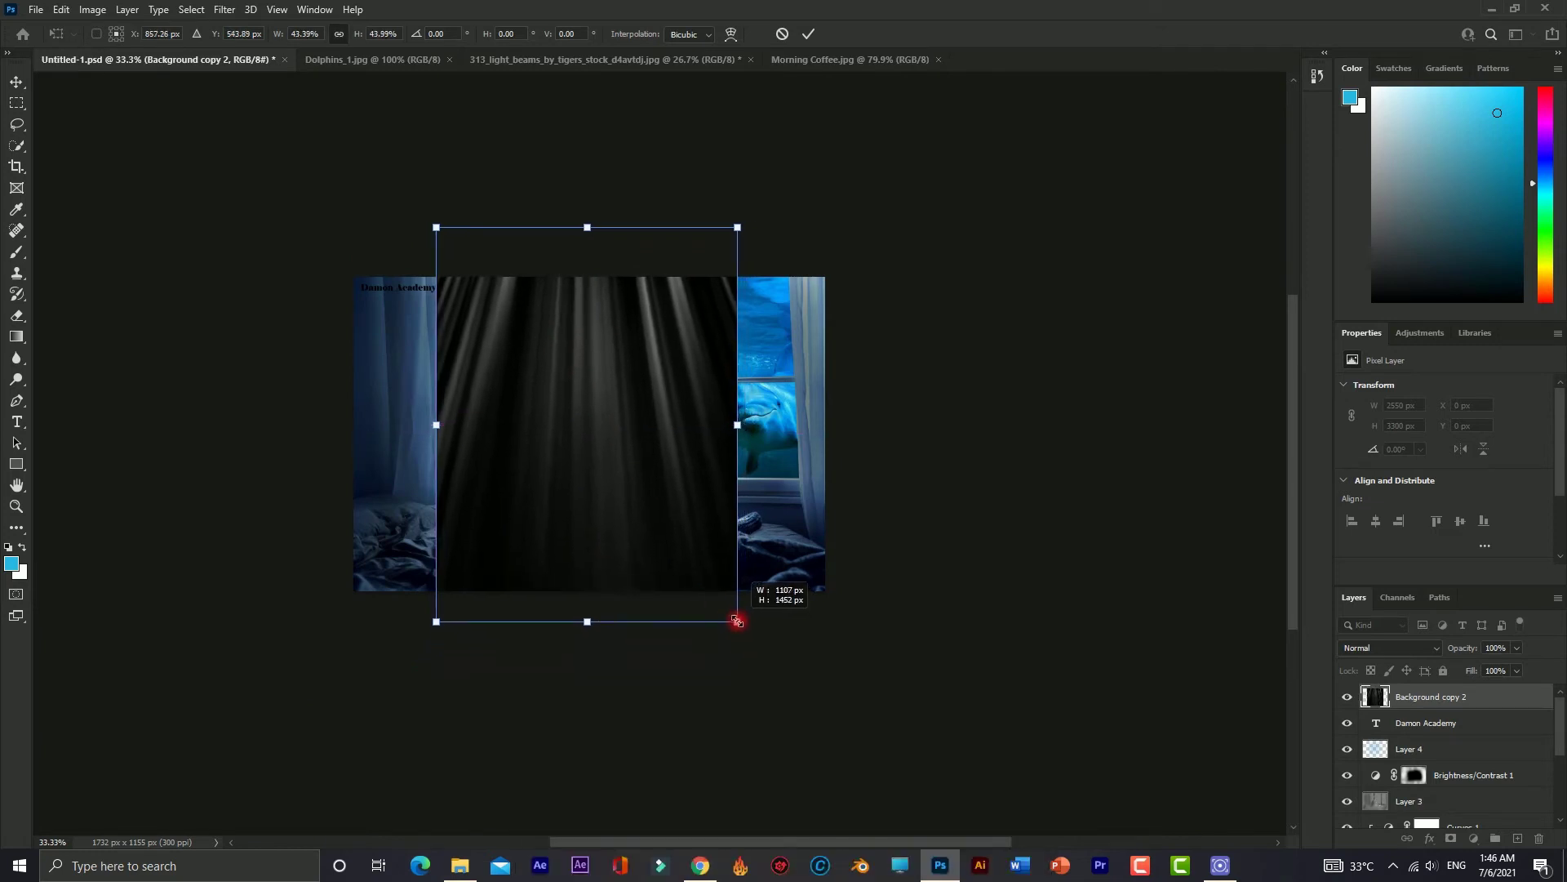
drag(749, 639, 726, 607)
drag(629, 393, 633, 419)
- Tilt the beams to about 48°, enlarge them, and shift them toward the upper right
drag(738, 242, 844, 426)
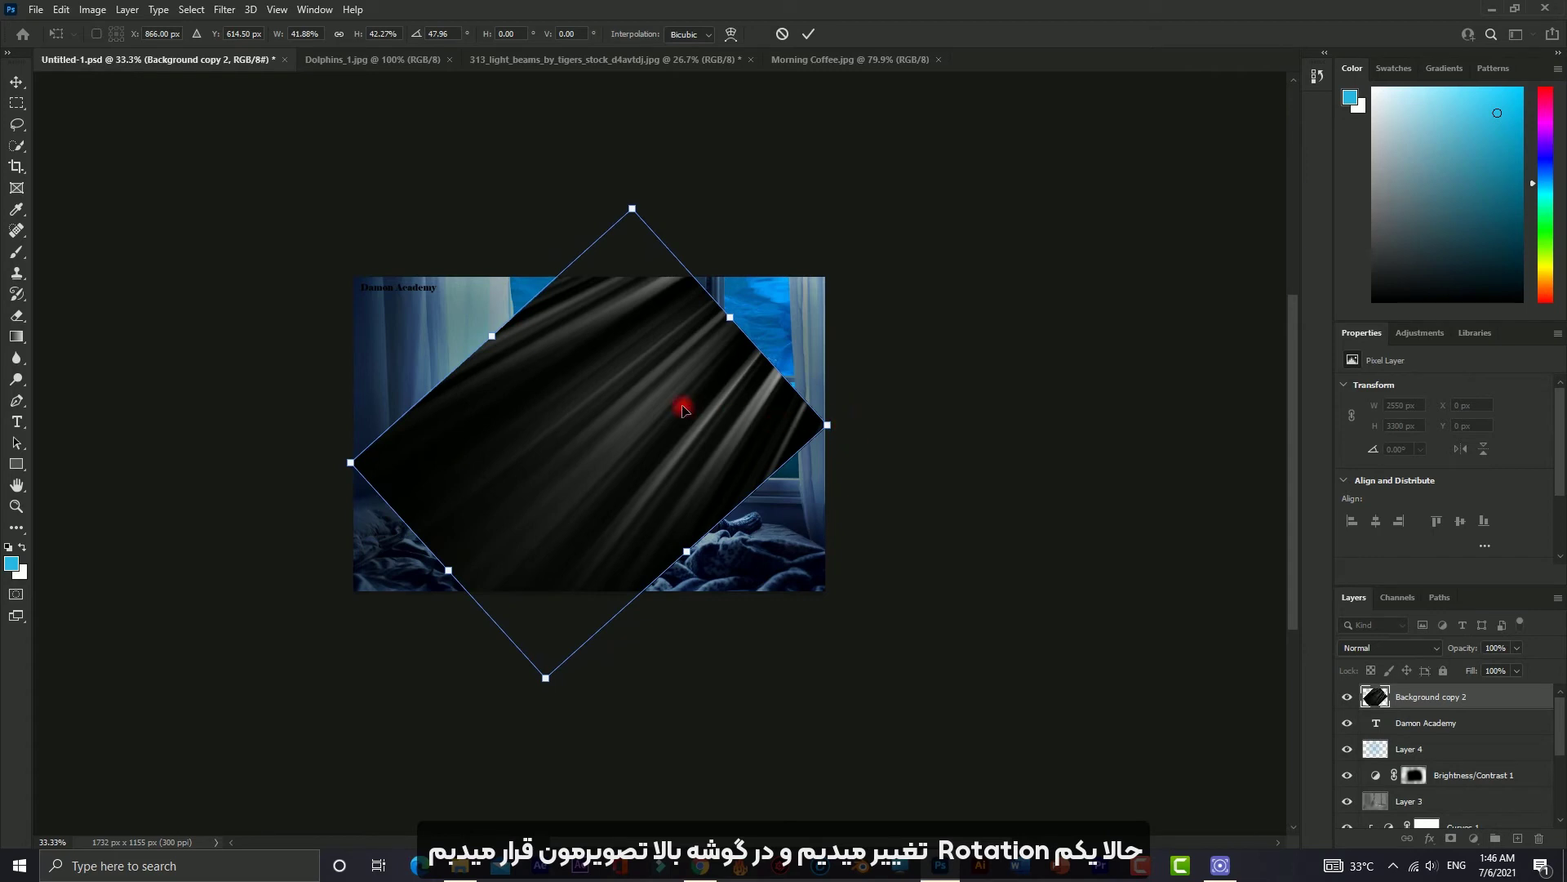
drag(682, 408, 784, 359)
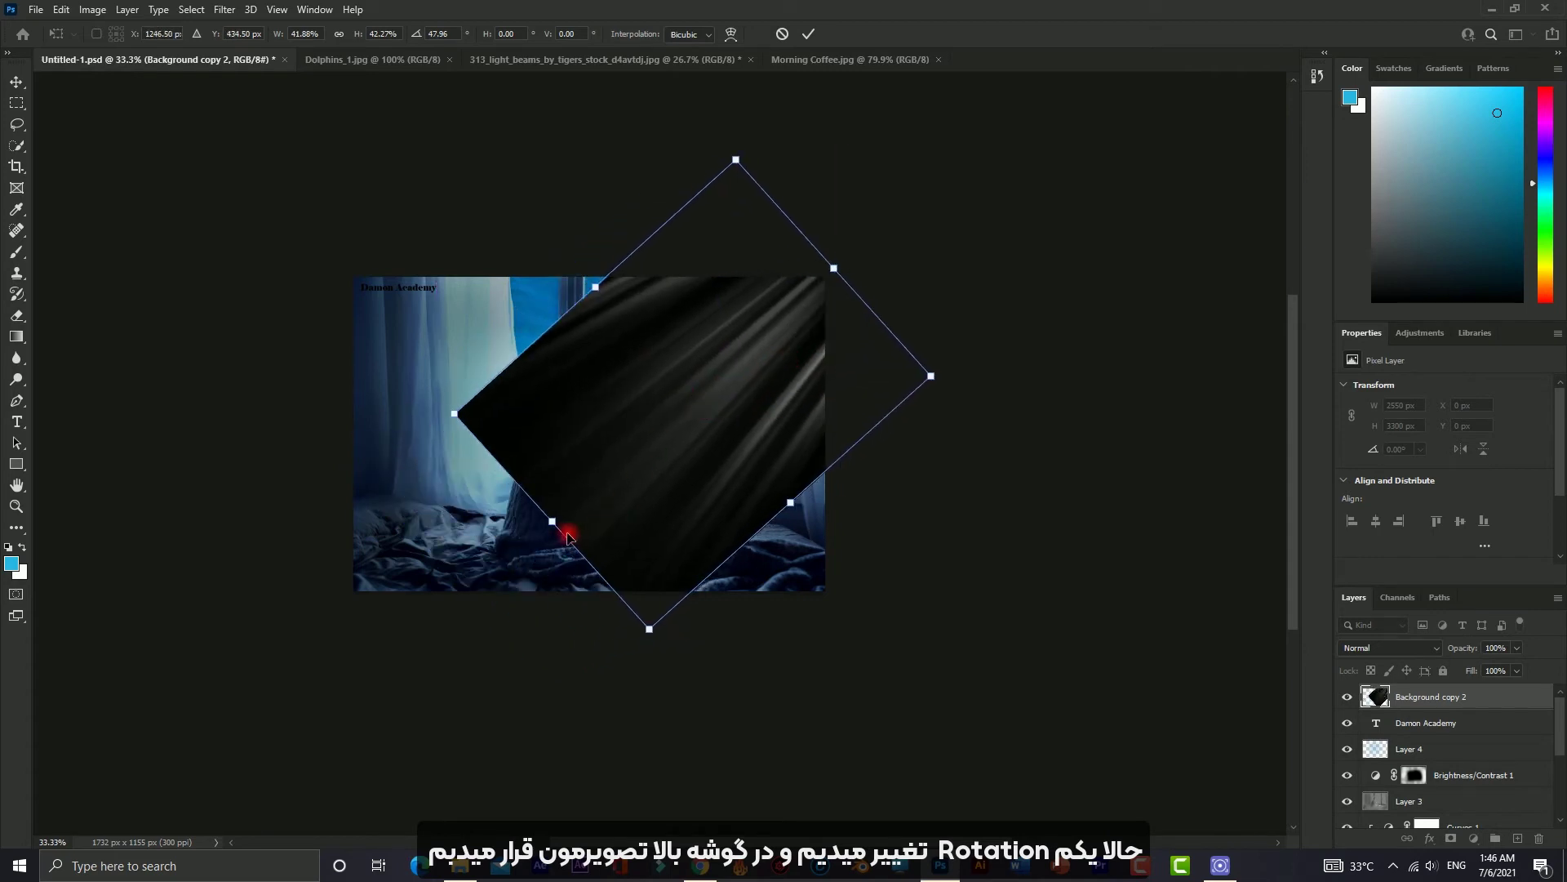
drag(552, 524, 503, 538)
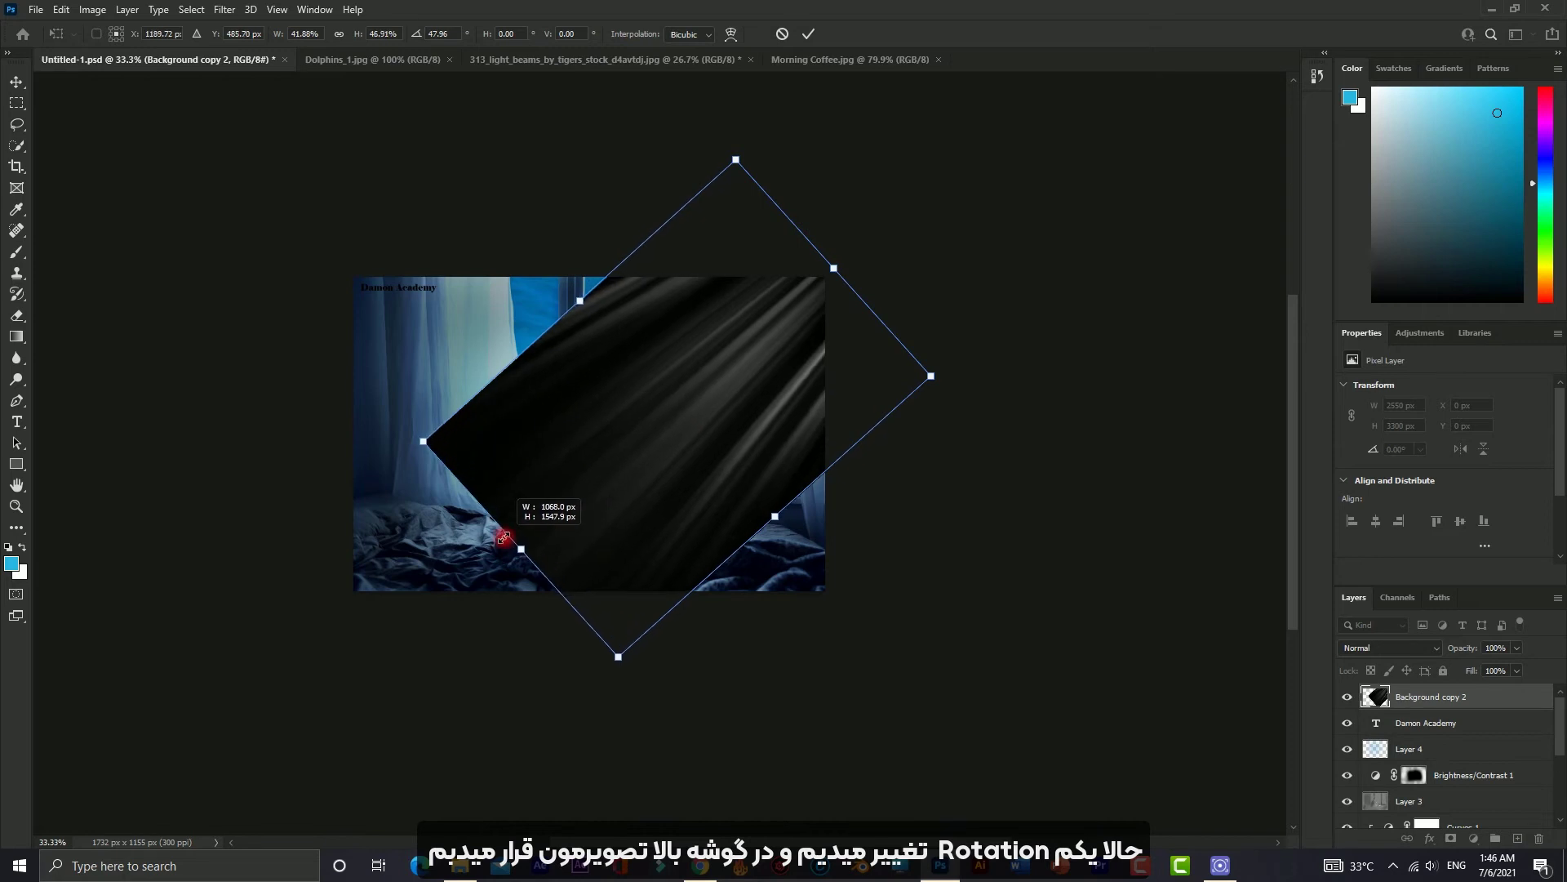
drag(503, 538, 485, 538)
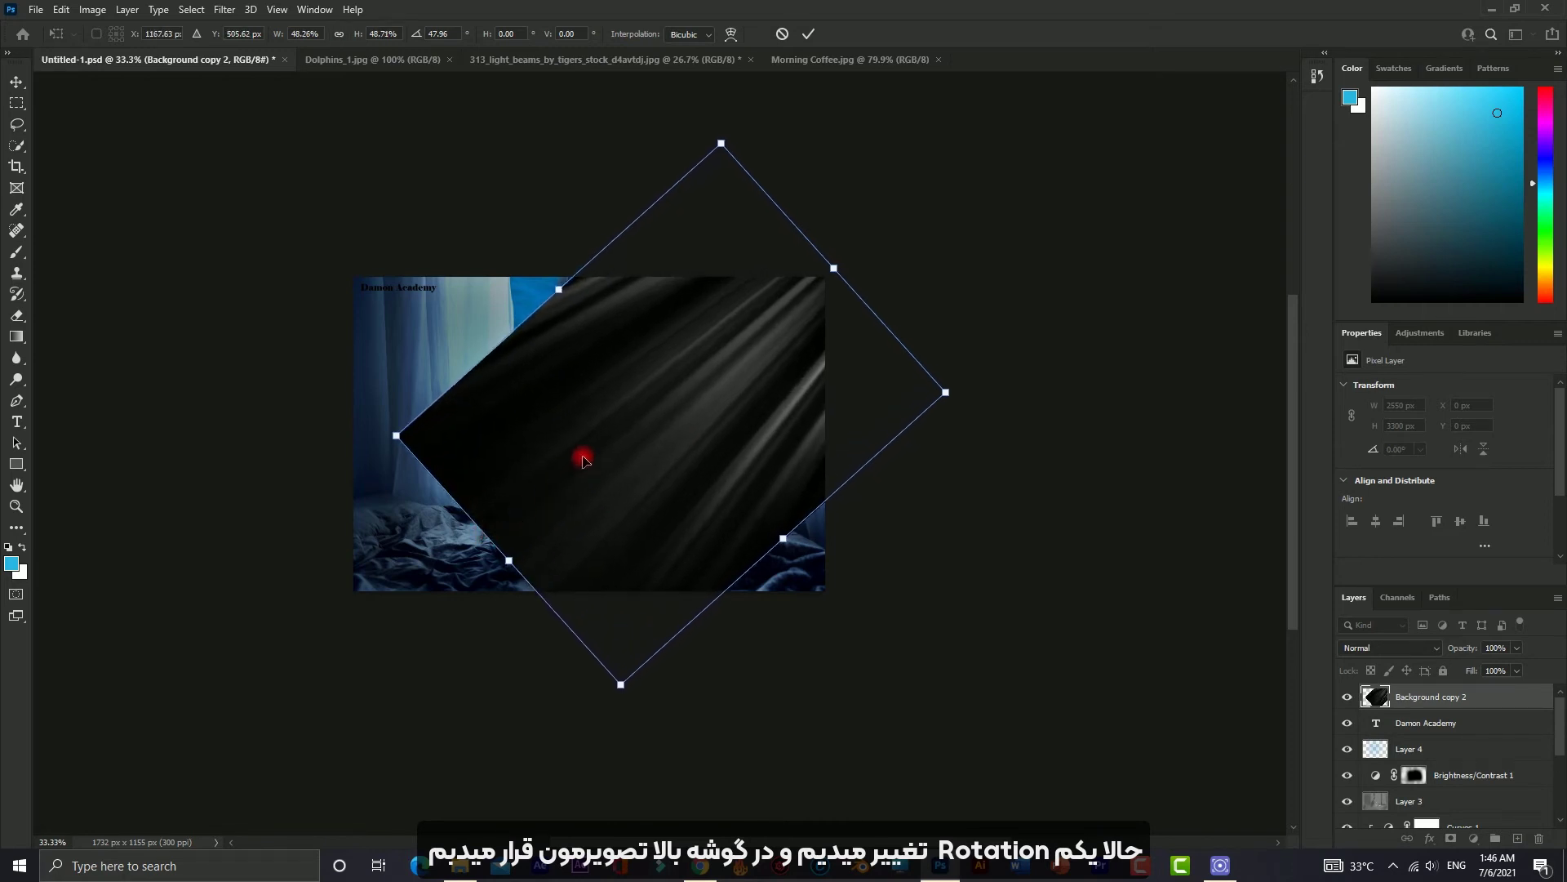
mouse_move(581, 459)
mouse_down()
mouse_move(613, 434)
mouse_move(601, 442)
mouse_up()
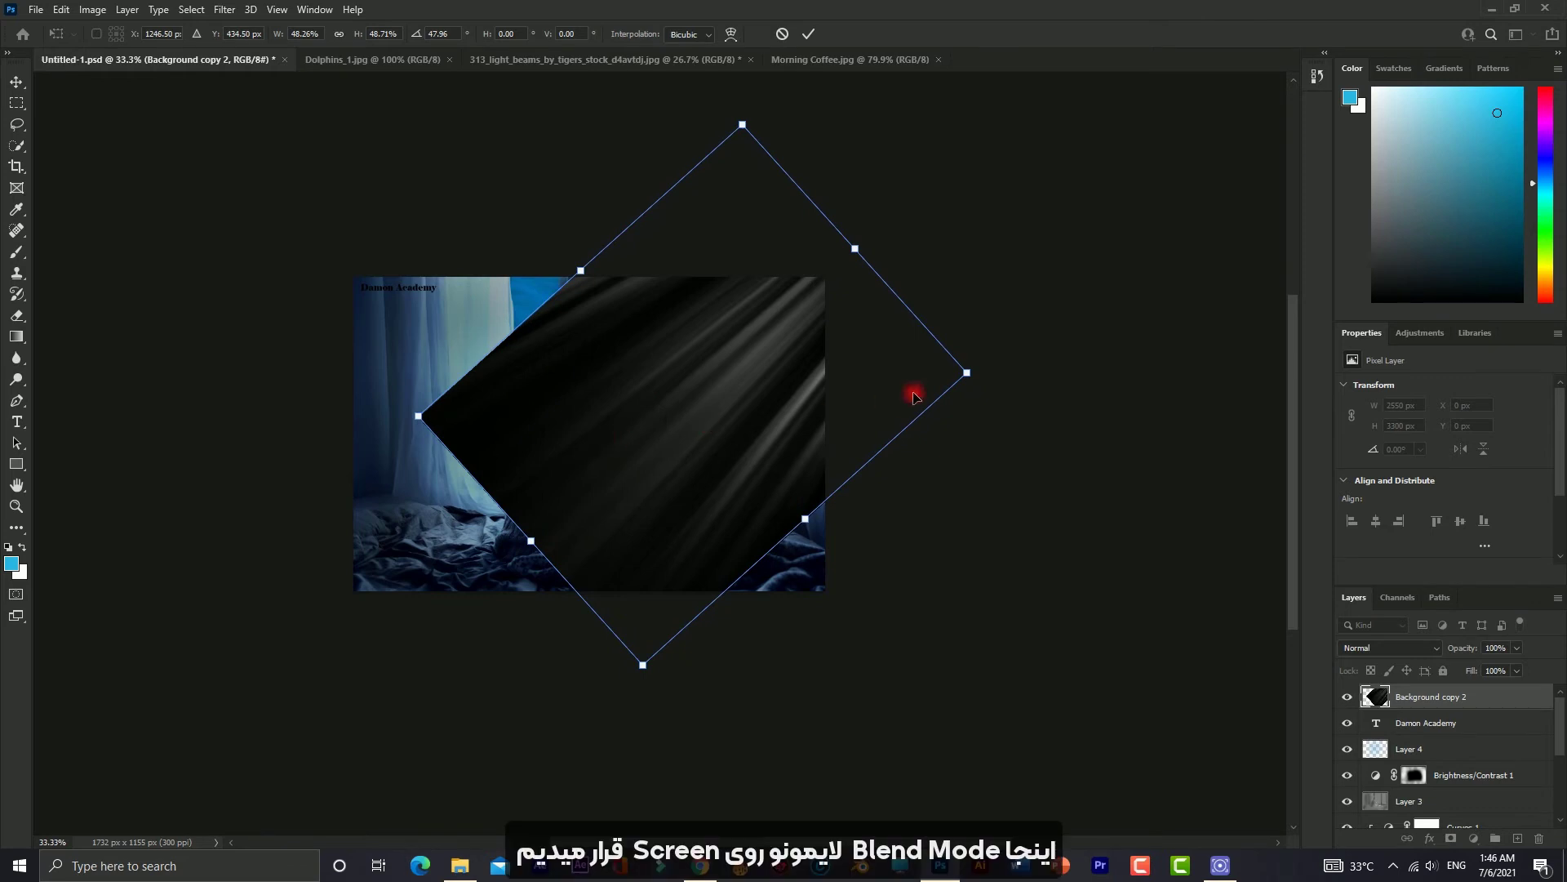
- Blend the beams layer in Screen mode, nudge it left and down, and commit the transform
click(1385, 647)
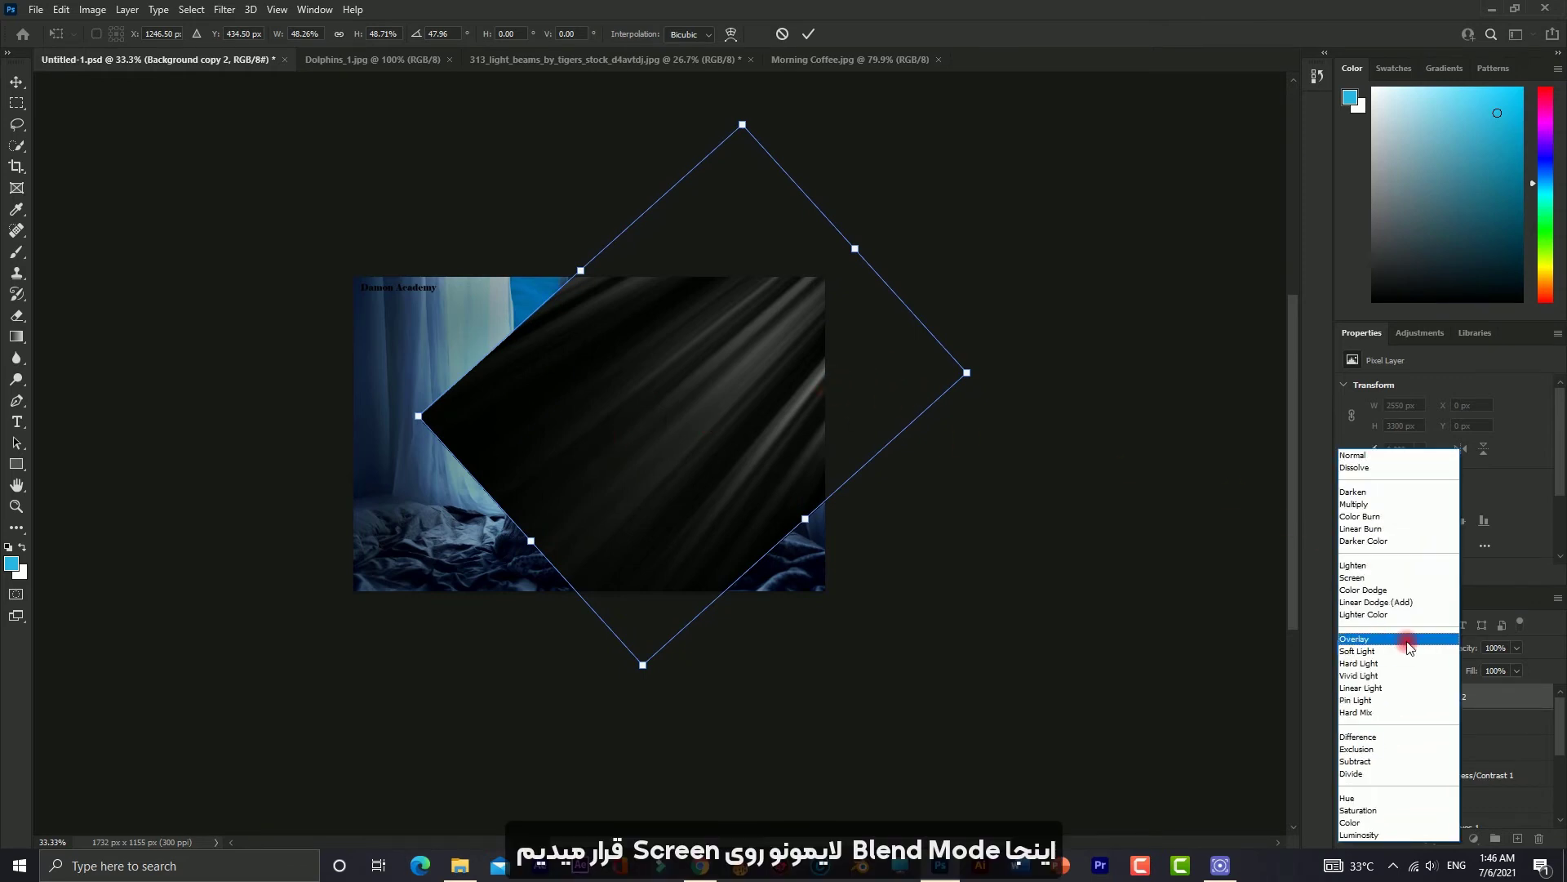
click(1387, 578)
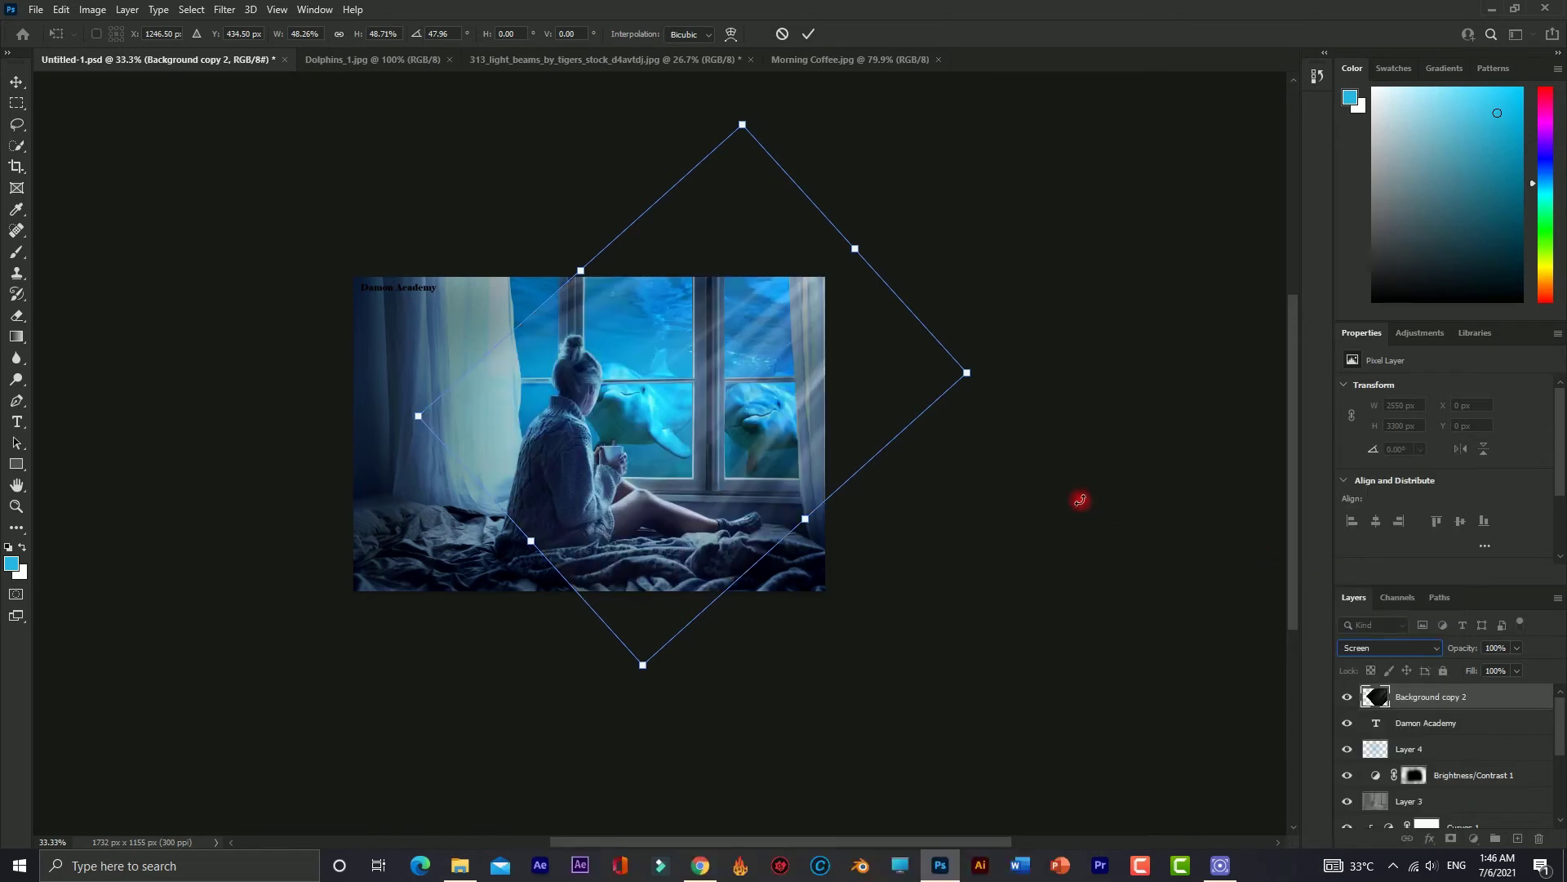
drag(786, 357, 775, 366)
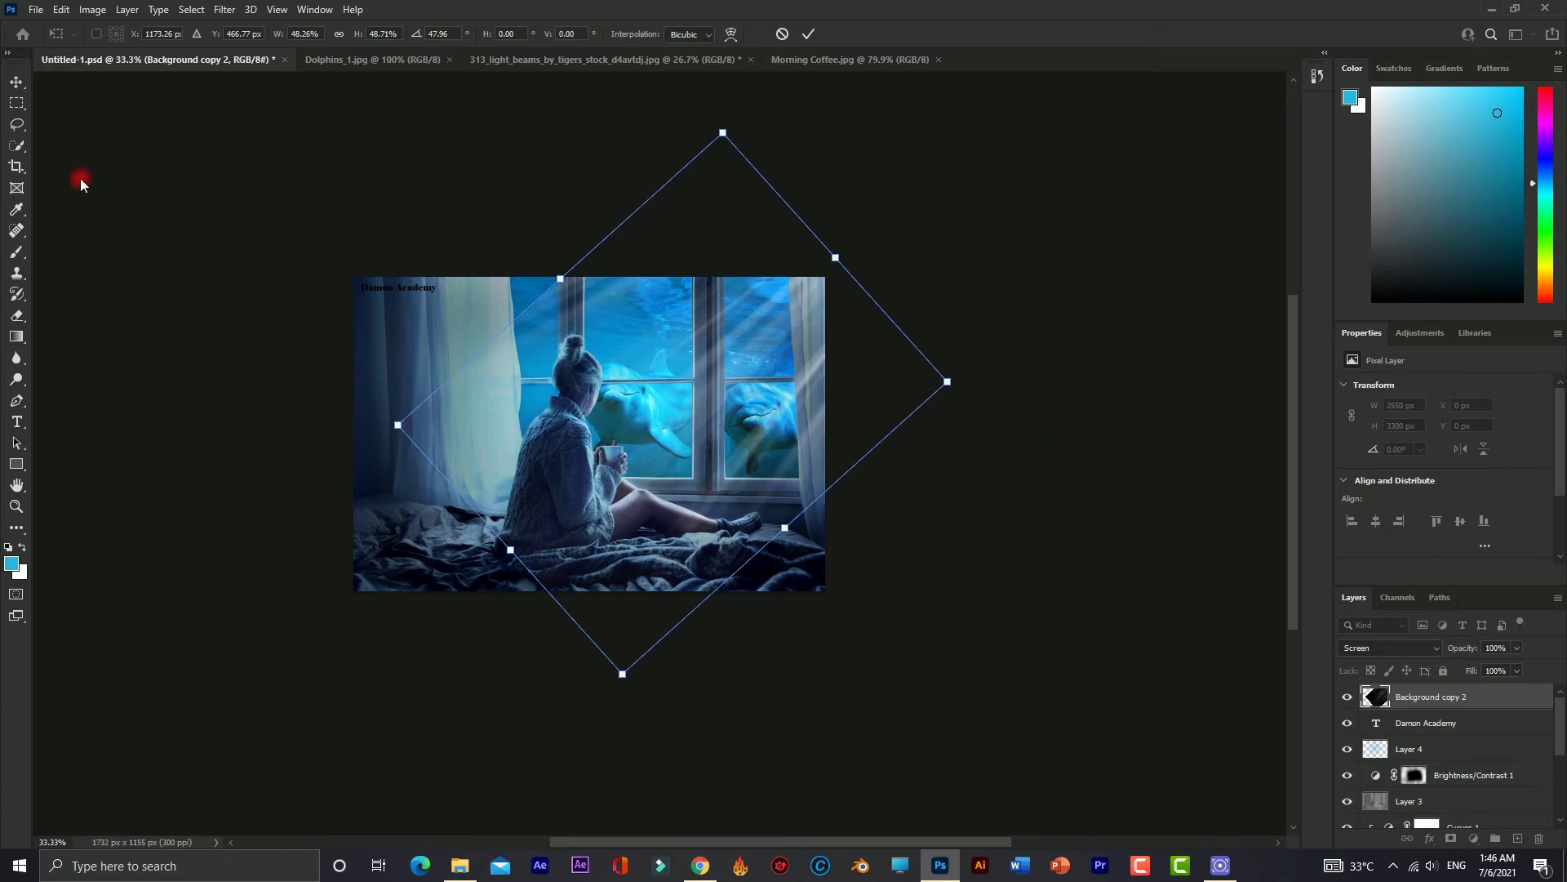
click(18, 82)
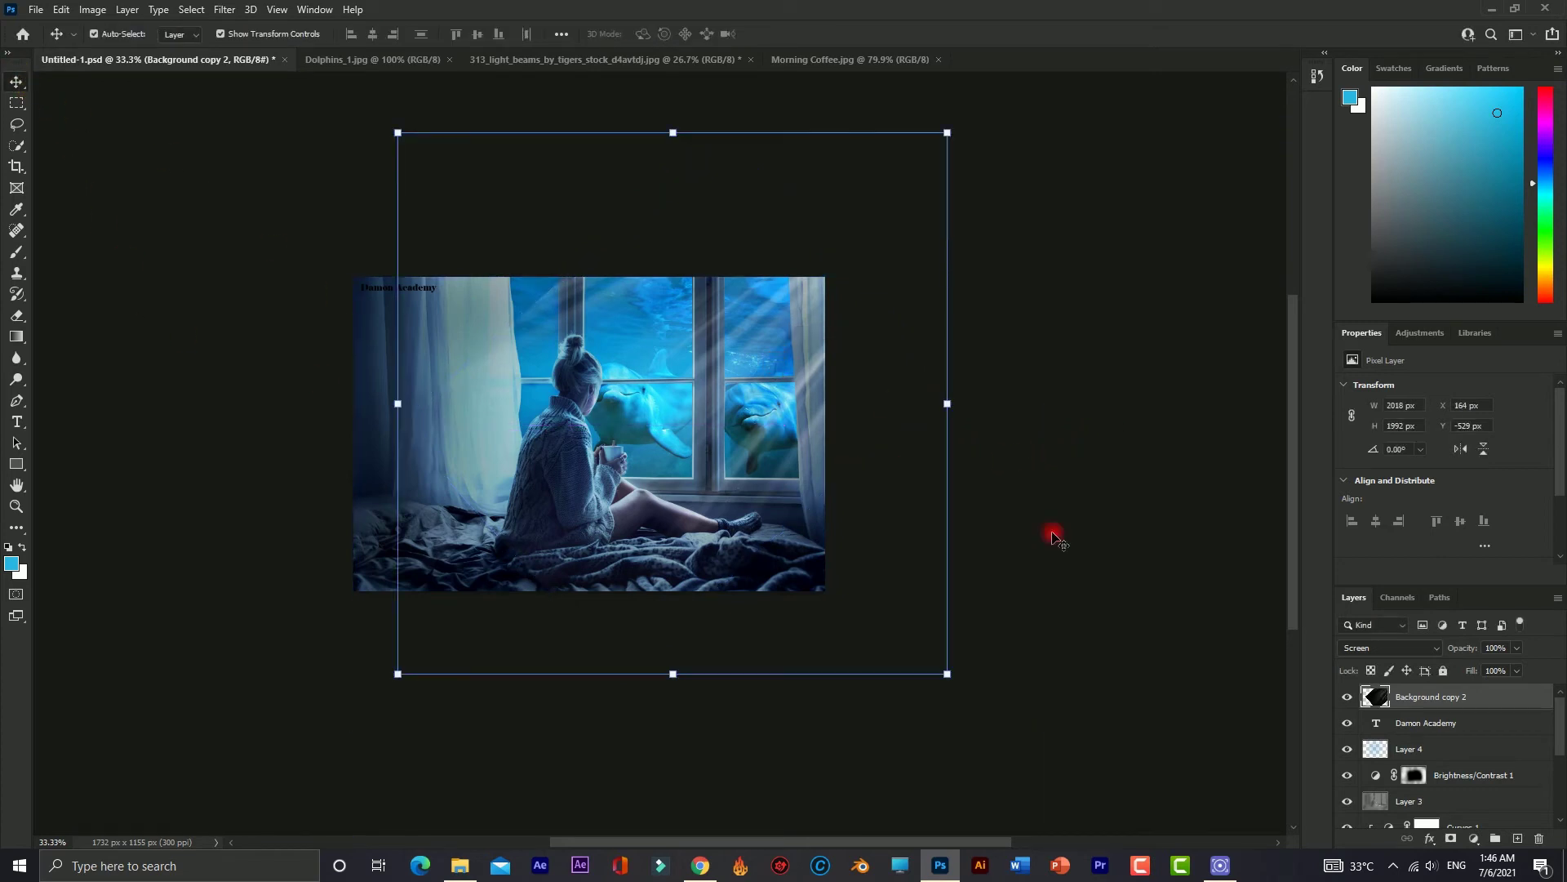
- Add a mask to the light beams, set up a black brush, and fit the image to the window
click(1449, 839)
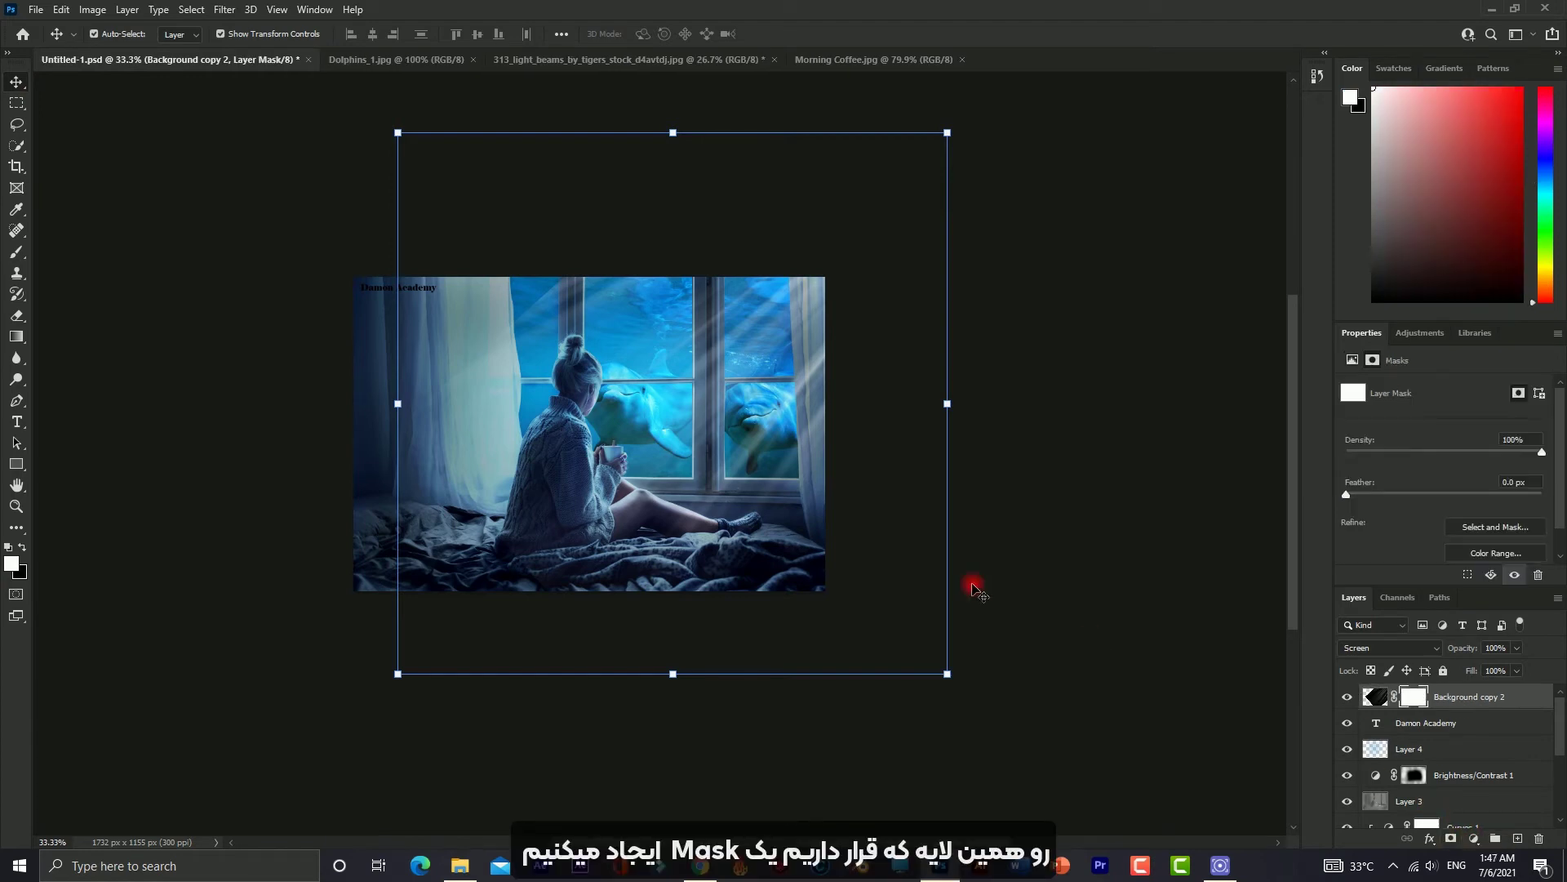
click(16, 251)
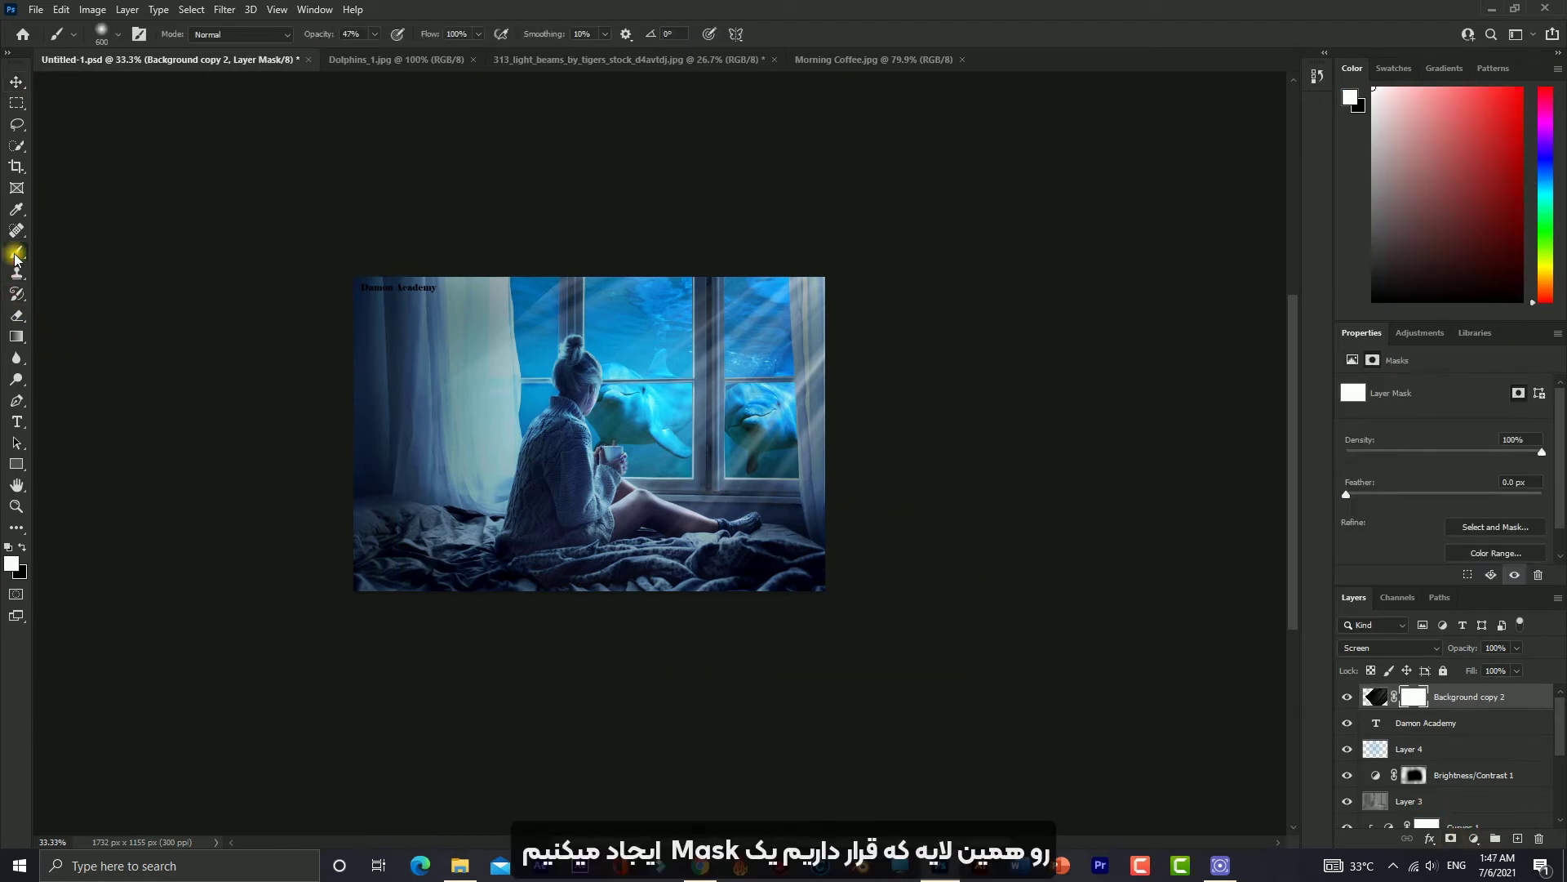
click(75, 258)
drag(309, 37, 328, 40)
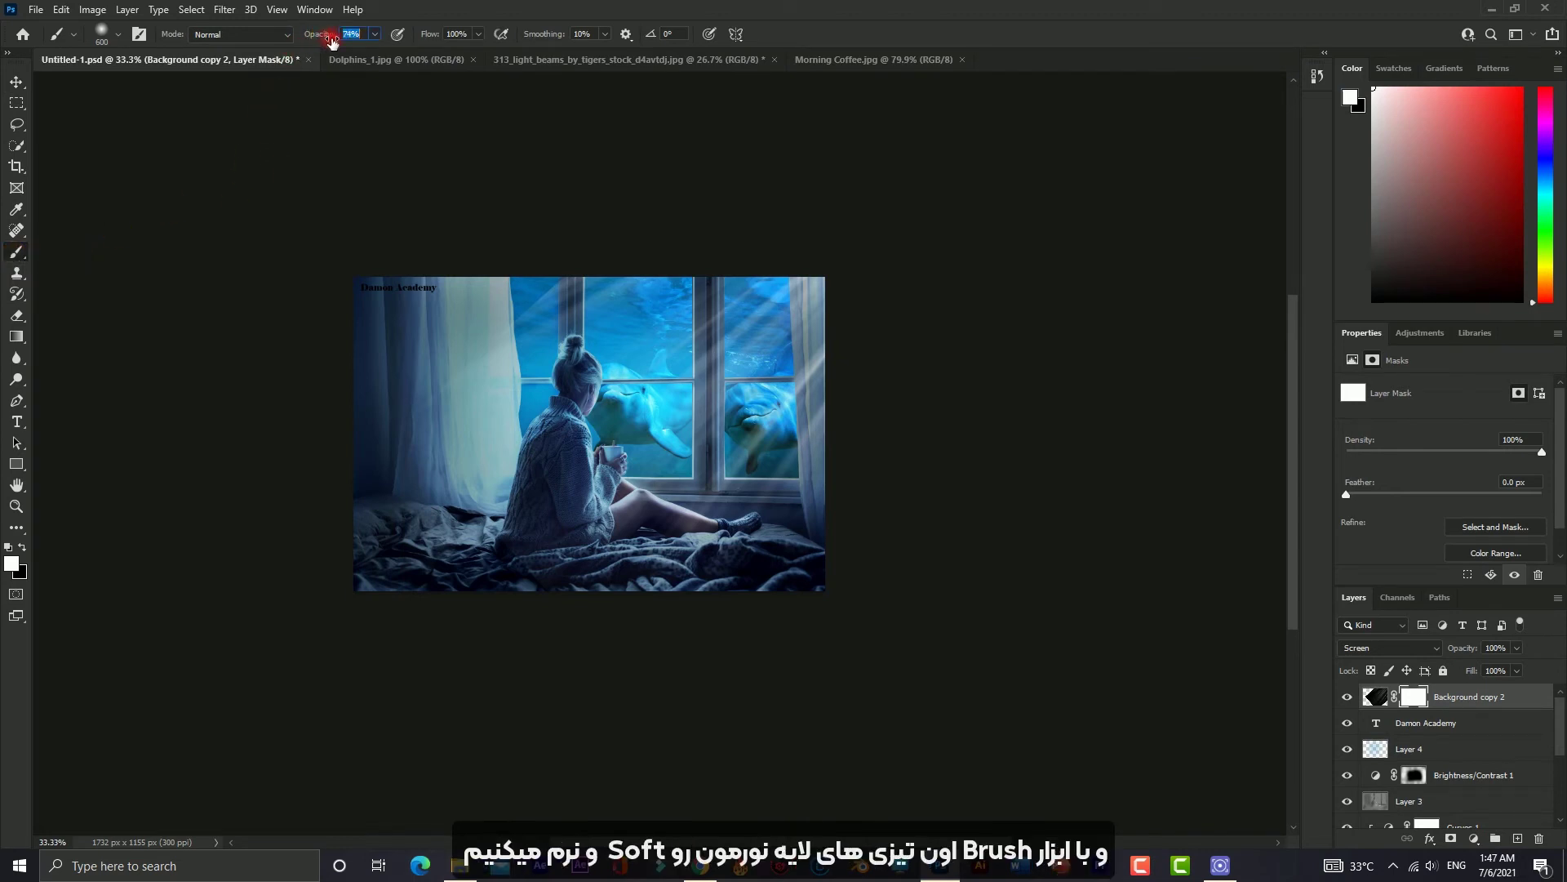
click(22, 547)
click(15, 506)
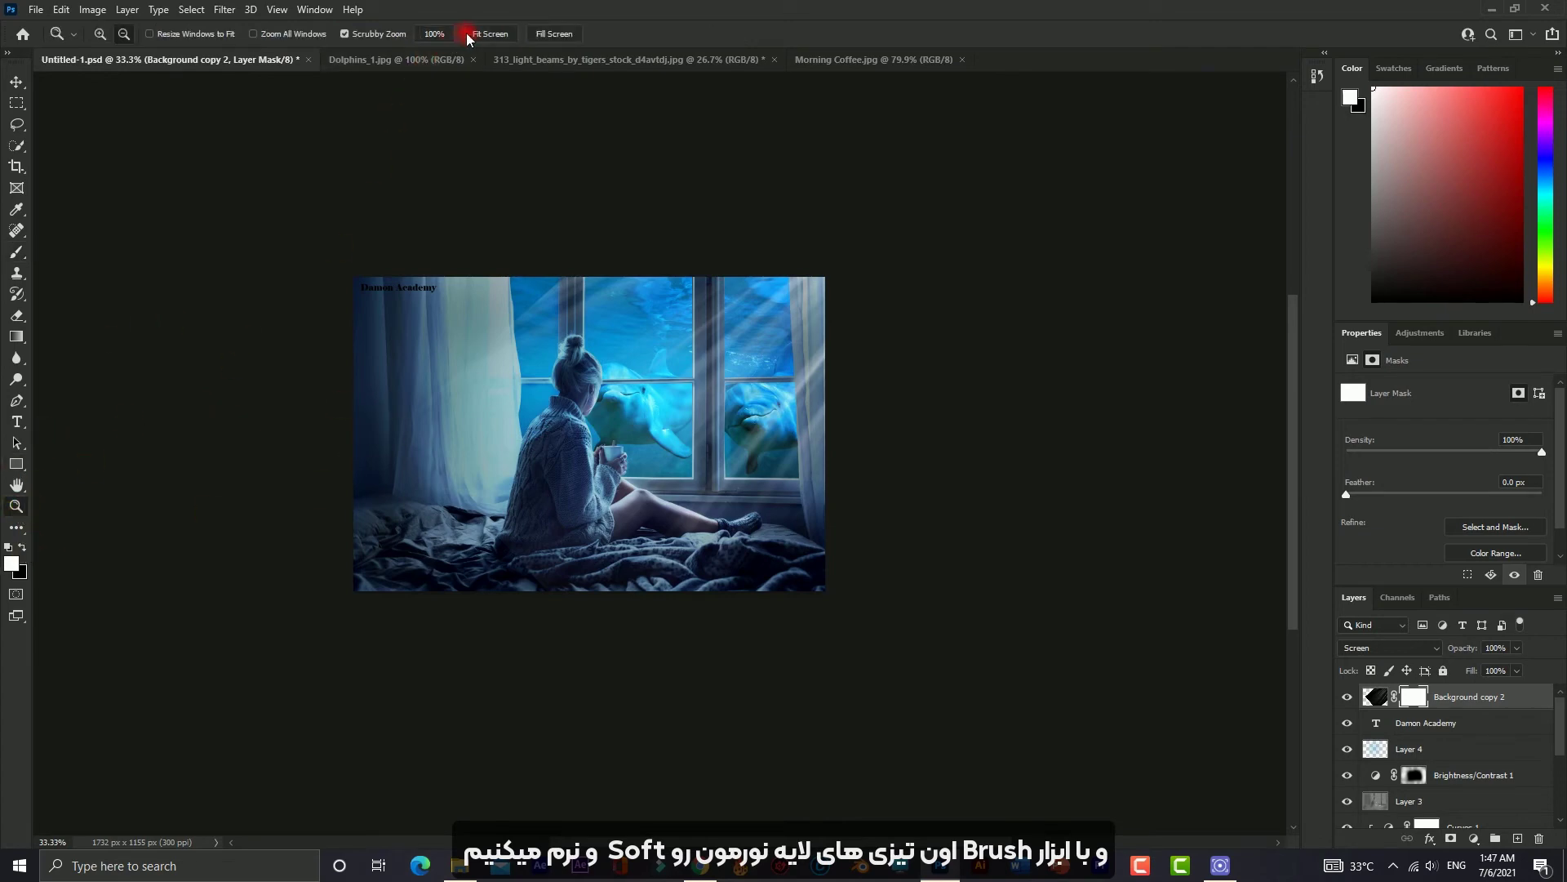
click(452, 100)
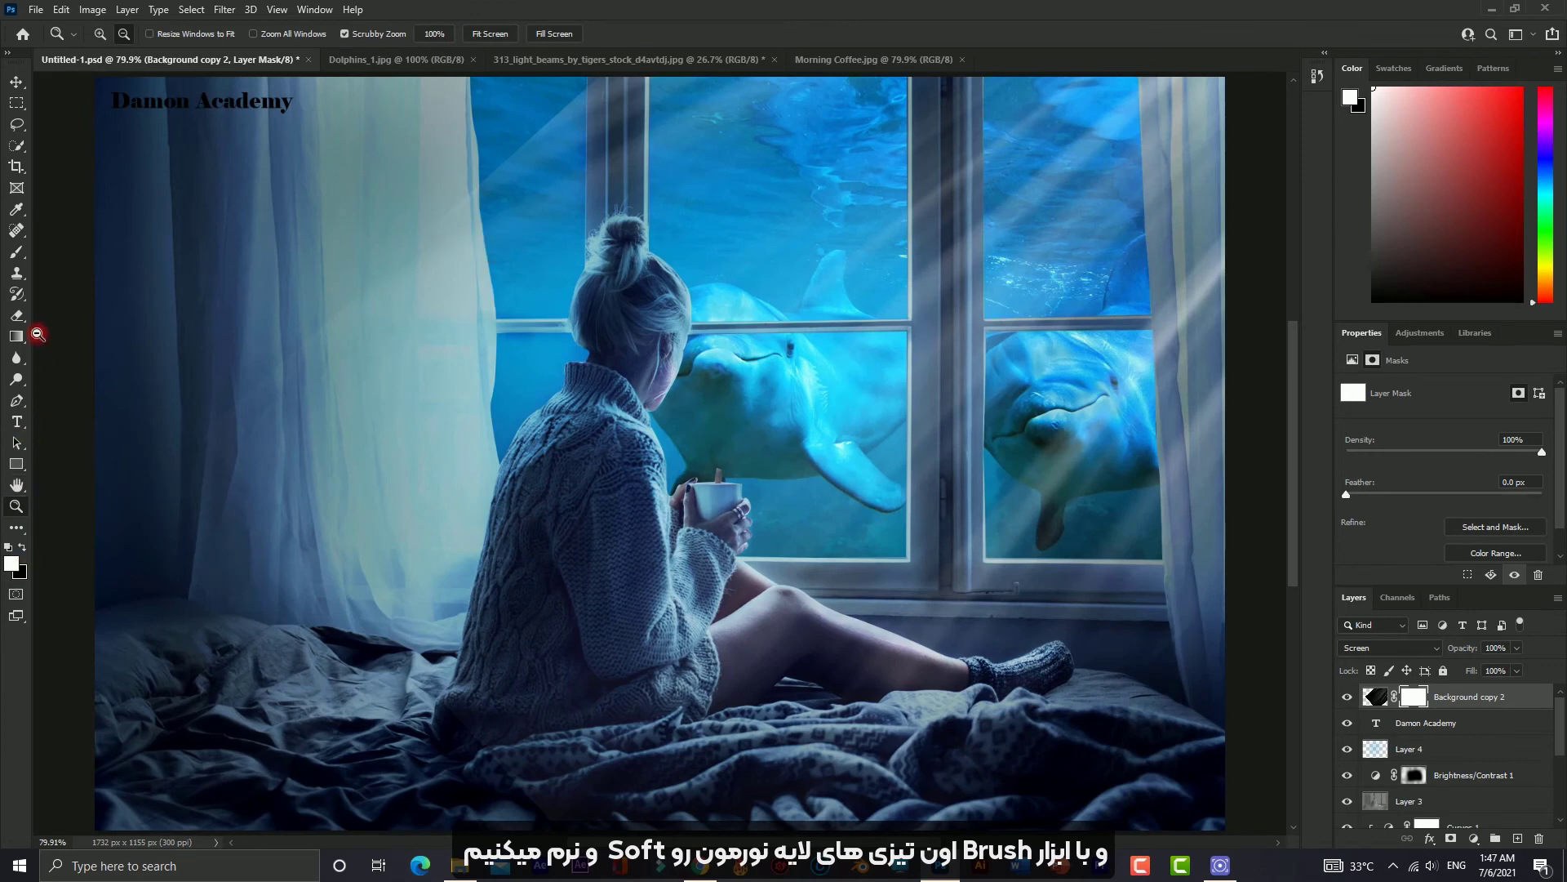
click(16, 251)
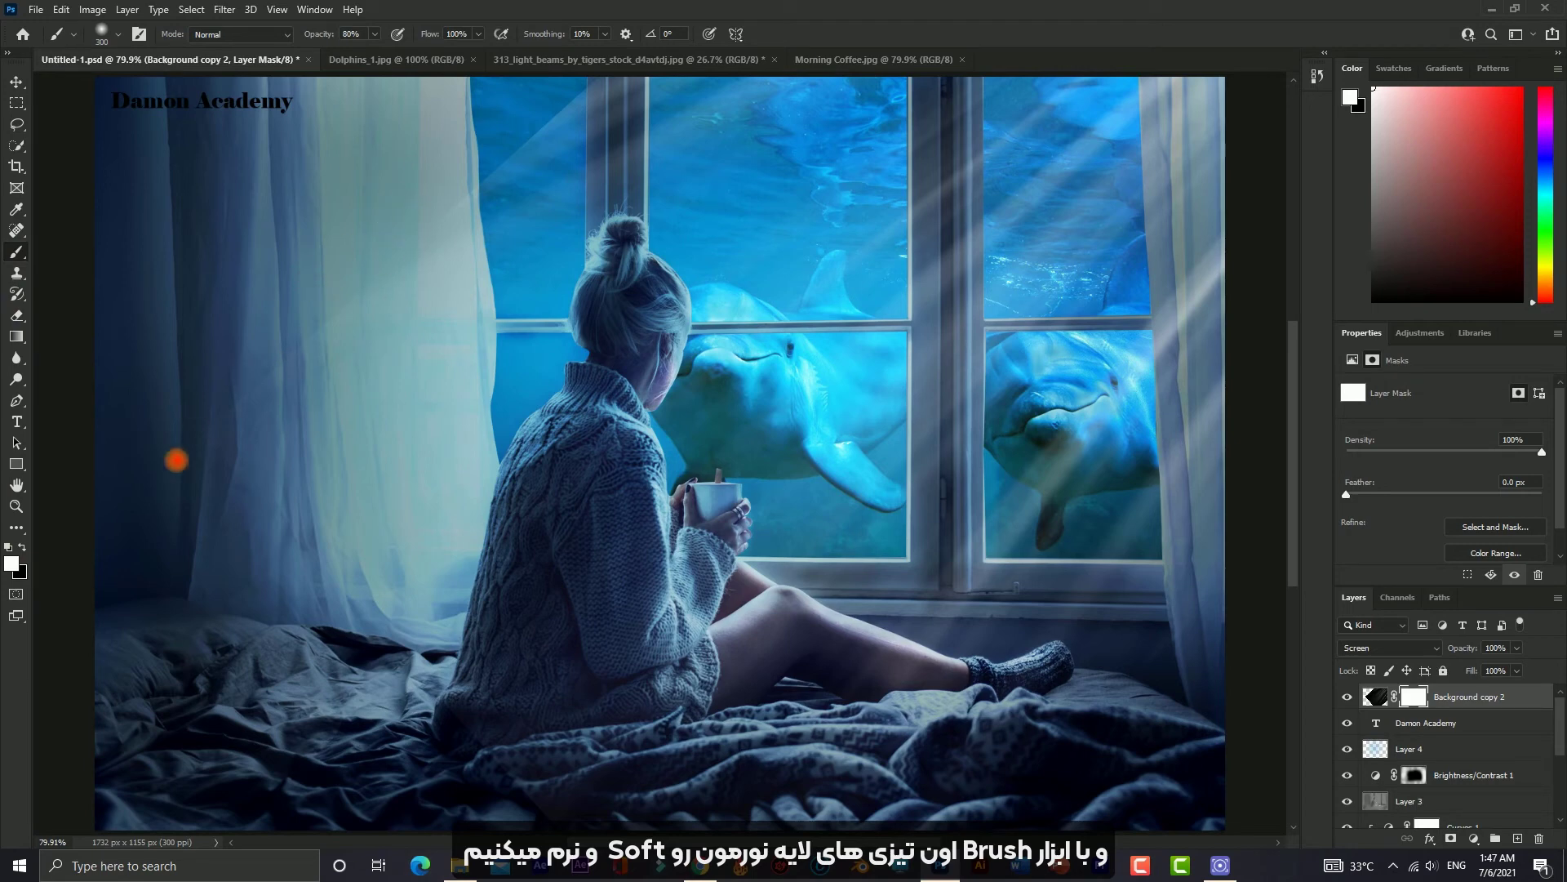
click(22, 546)
- Paint the beams away from the left curtain, the bed and the lower right curtain
click(184, 441)
drag(185, 441, 180, 665)
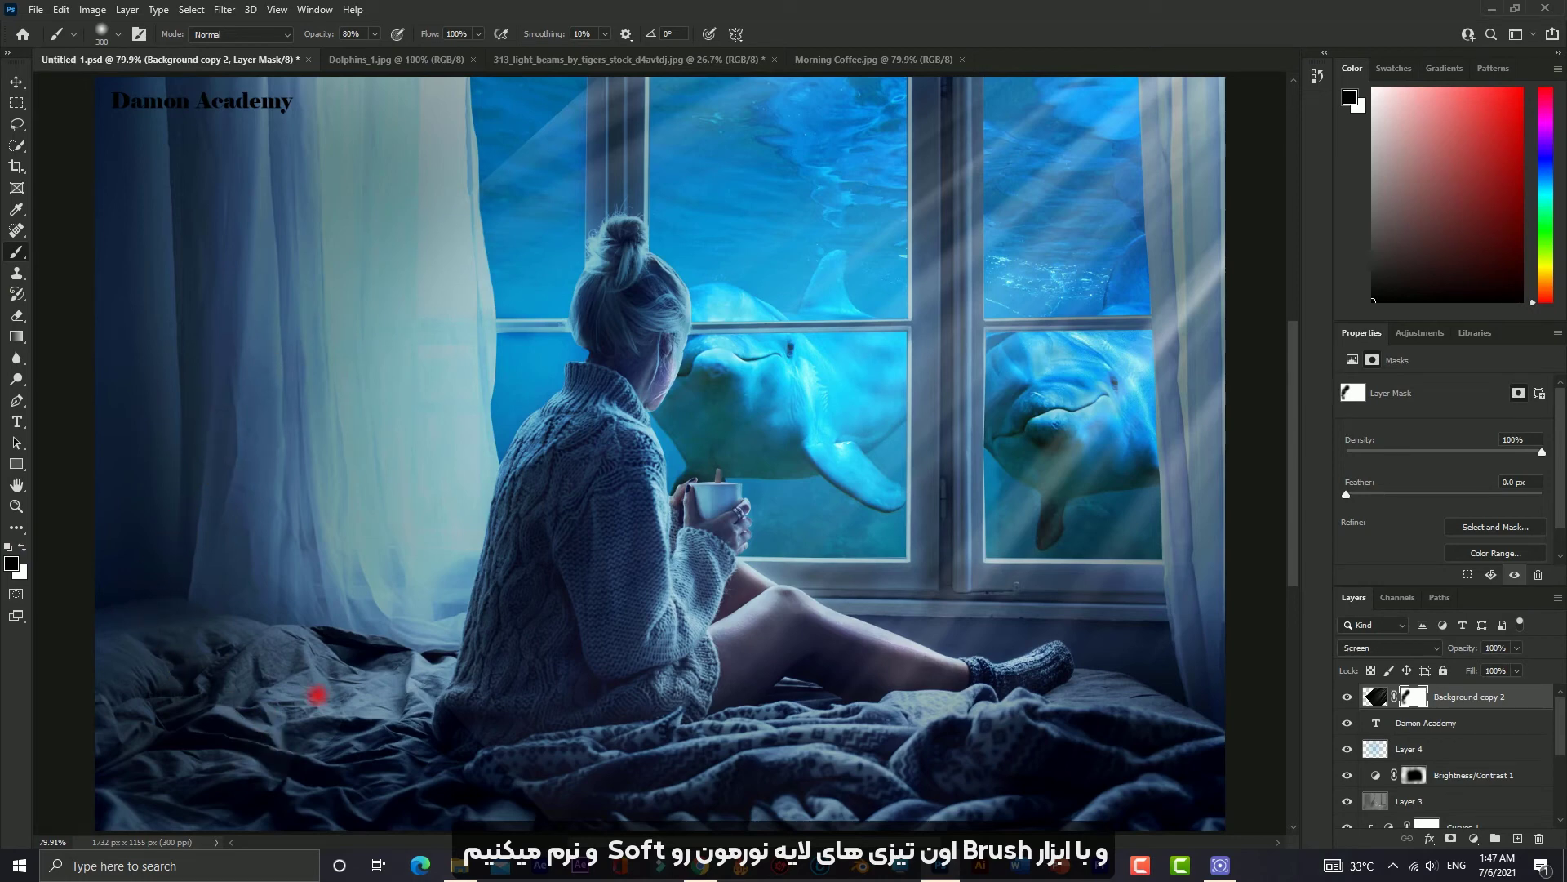
drag(180, 665, 479, 691)
mouse_move(1087, 772)
mouse_down()
mouse_move(1162, 733)
mouse_move(988, 746)
mouse_move(226, 544)
mouse_up()
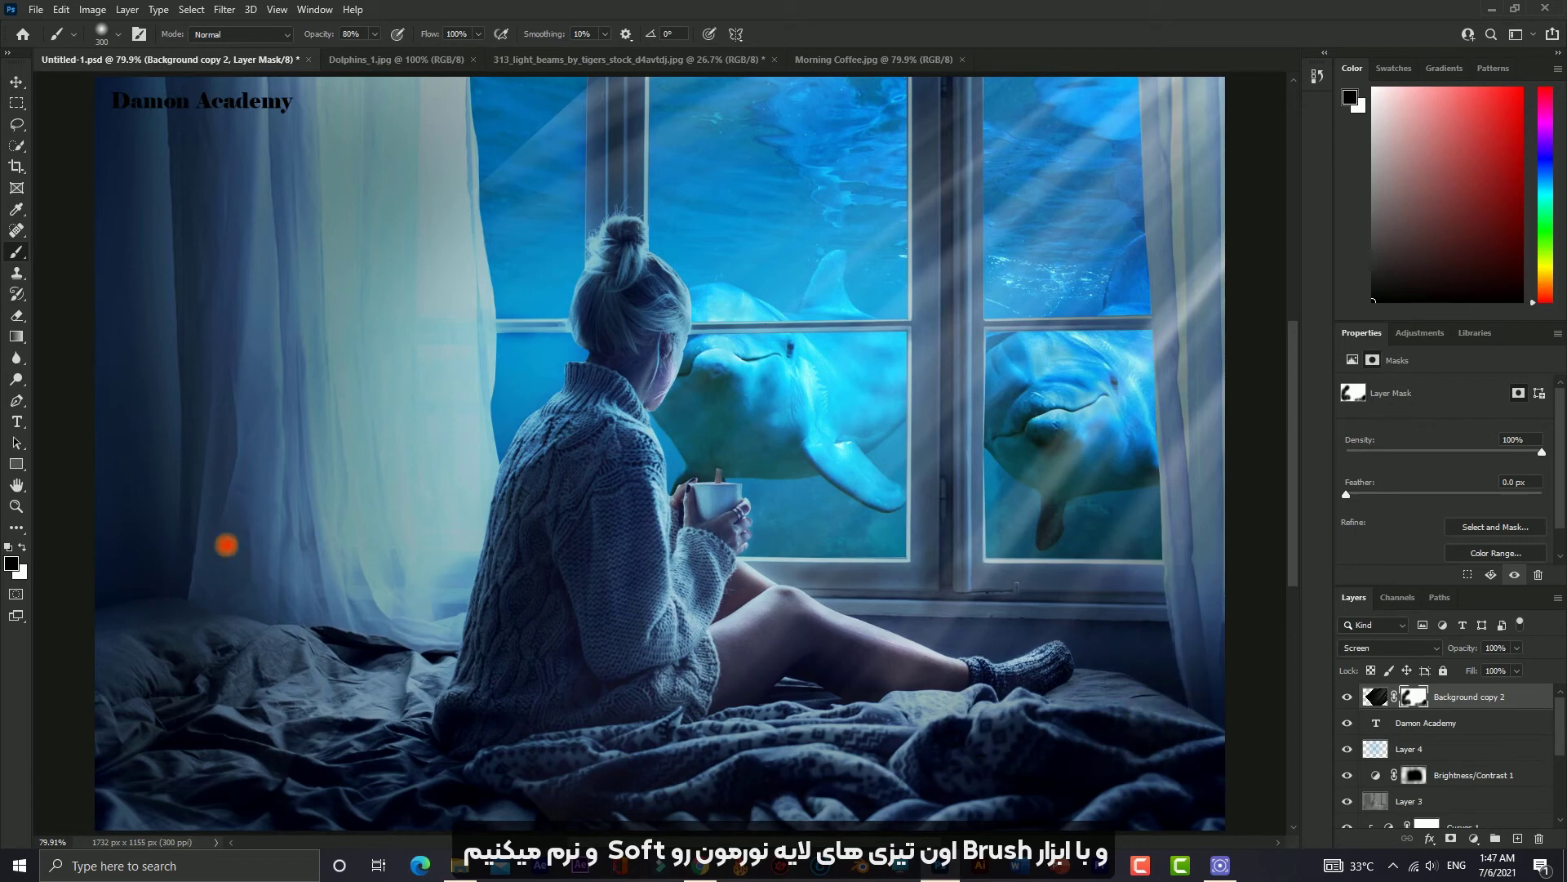
drag(320, 37, 307, 33)
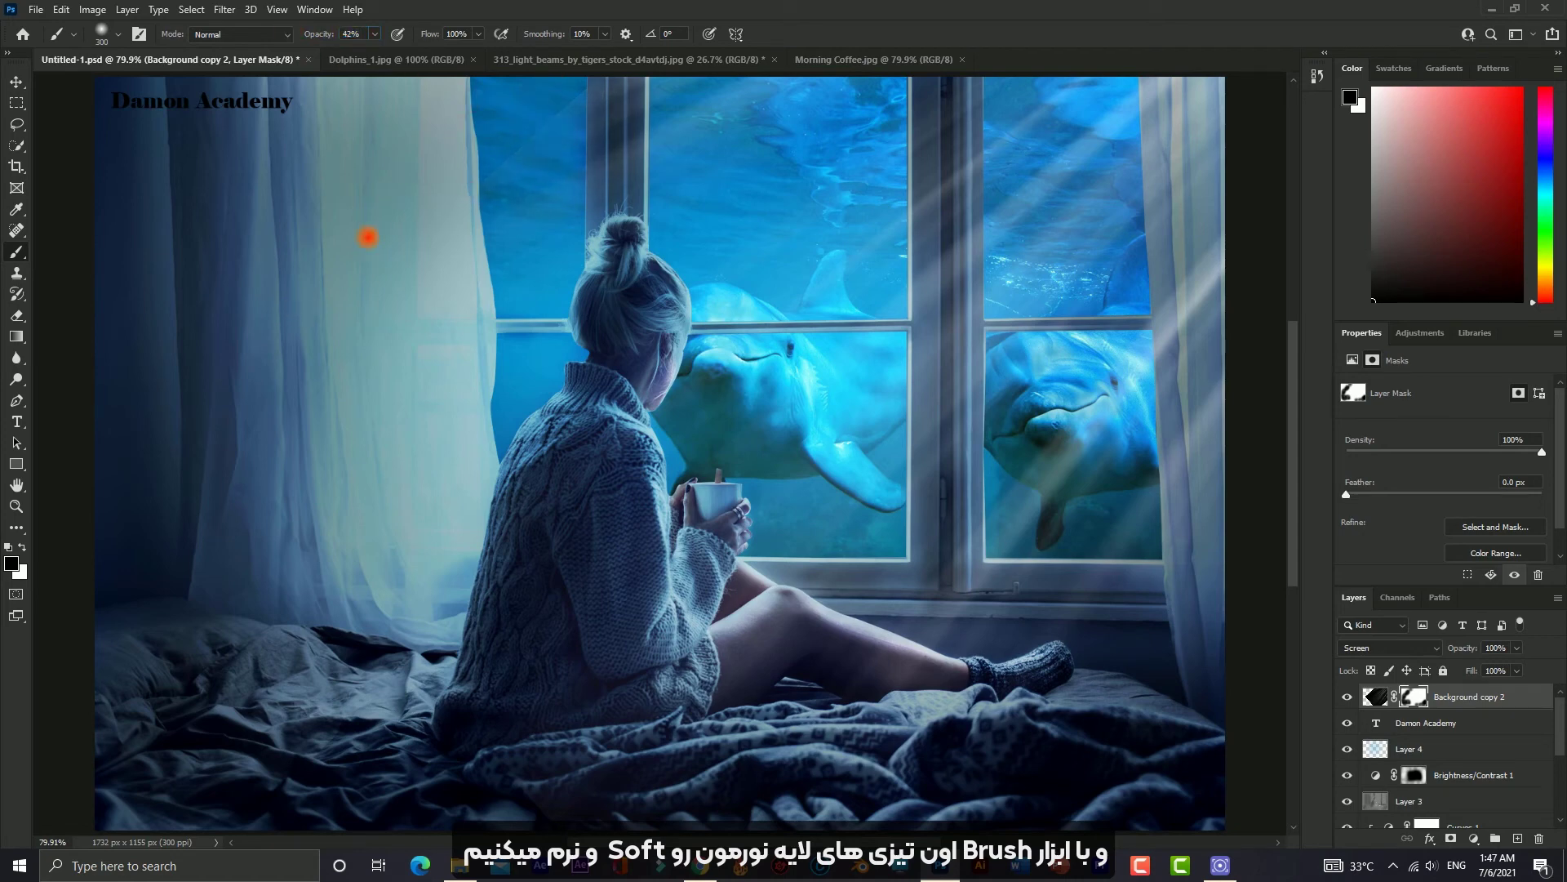
drag(1247, 621, 1189, 704)
mouse_move(1290, 487)
mouse_down()
mouse_move(1294, 357)
mouse_move(1277, 444)
mouse_move(1309, 719)
mouse_up()
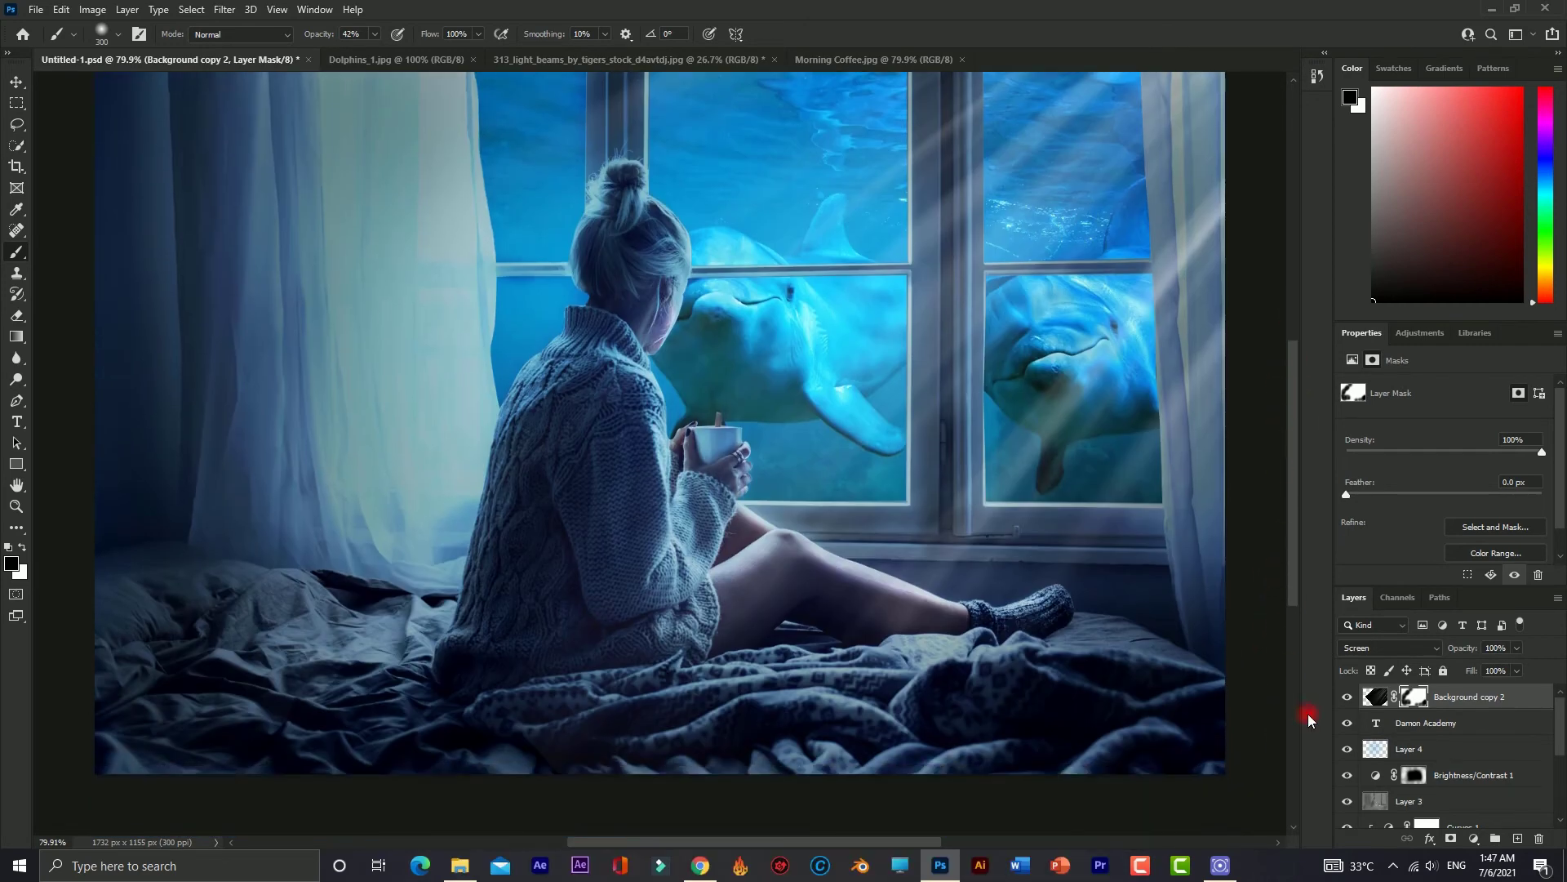
- Toggle the light-beams layer to compare, then select the Background copy layer
click(1347, 699)
click(1347, 699)
scroll(1120, 643, up, 2)
scroll(1120, 642, up, 1)
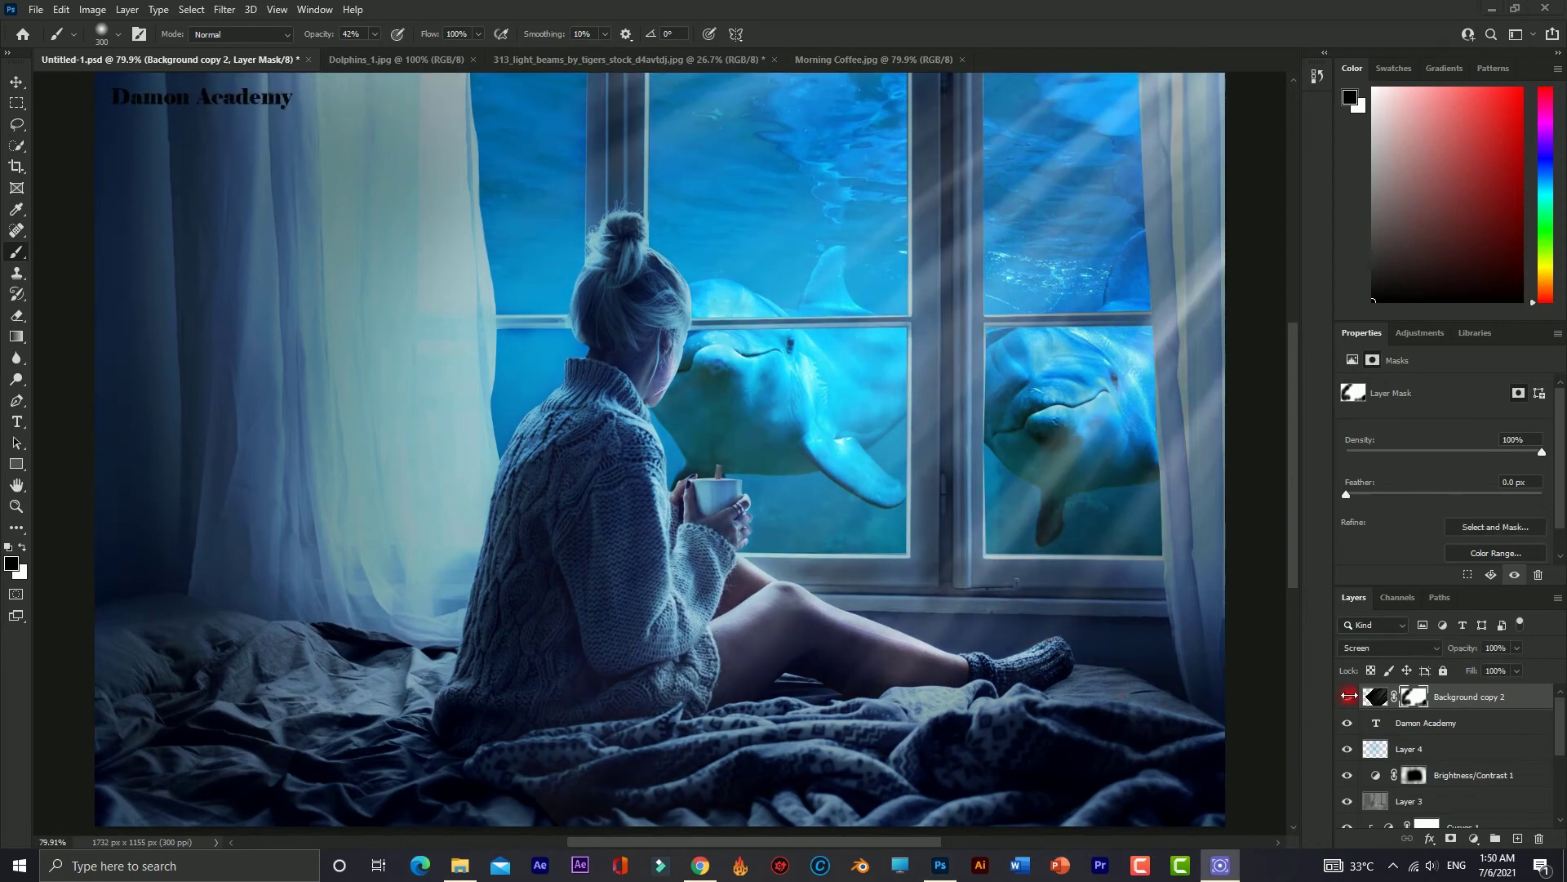
click(1347, 699)
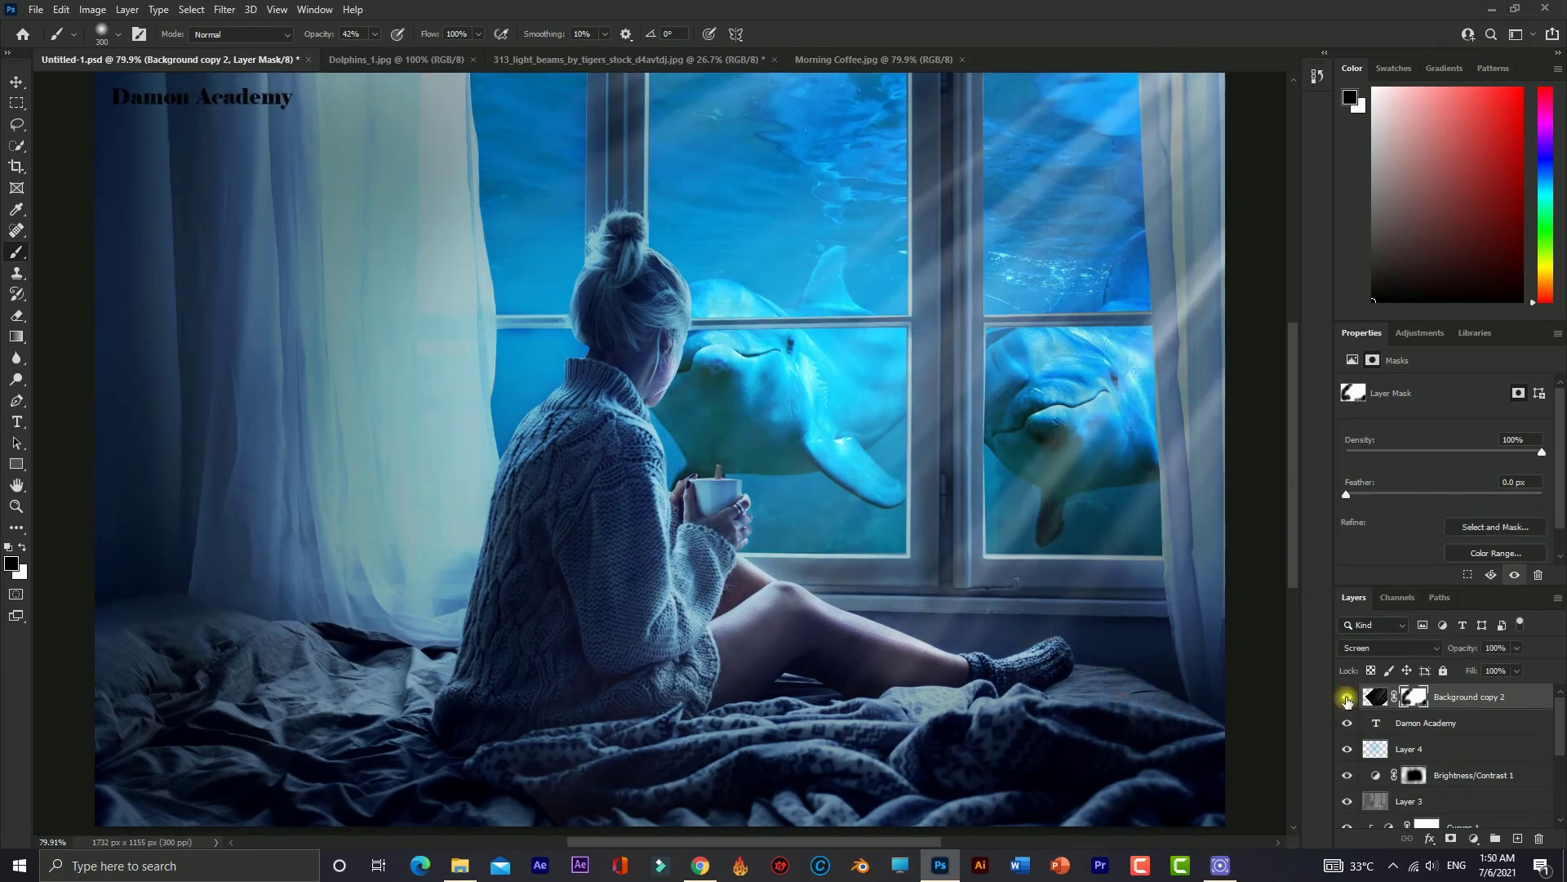
click(1347, 698)
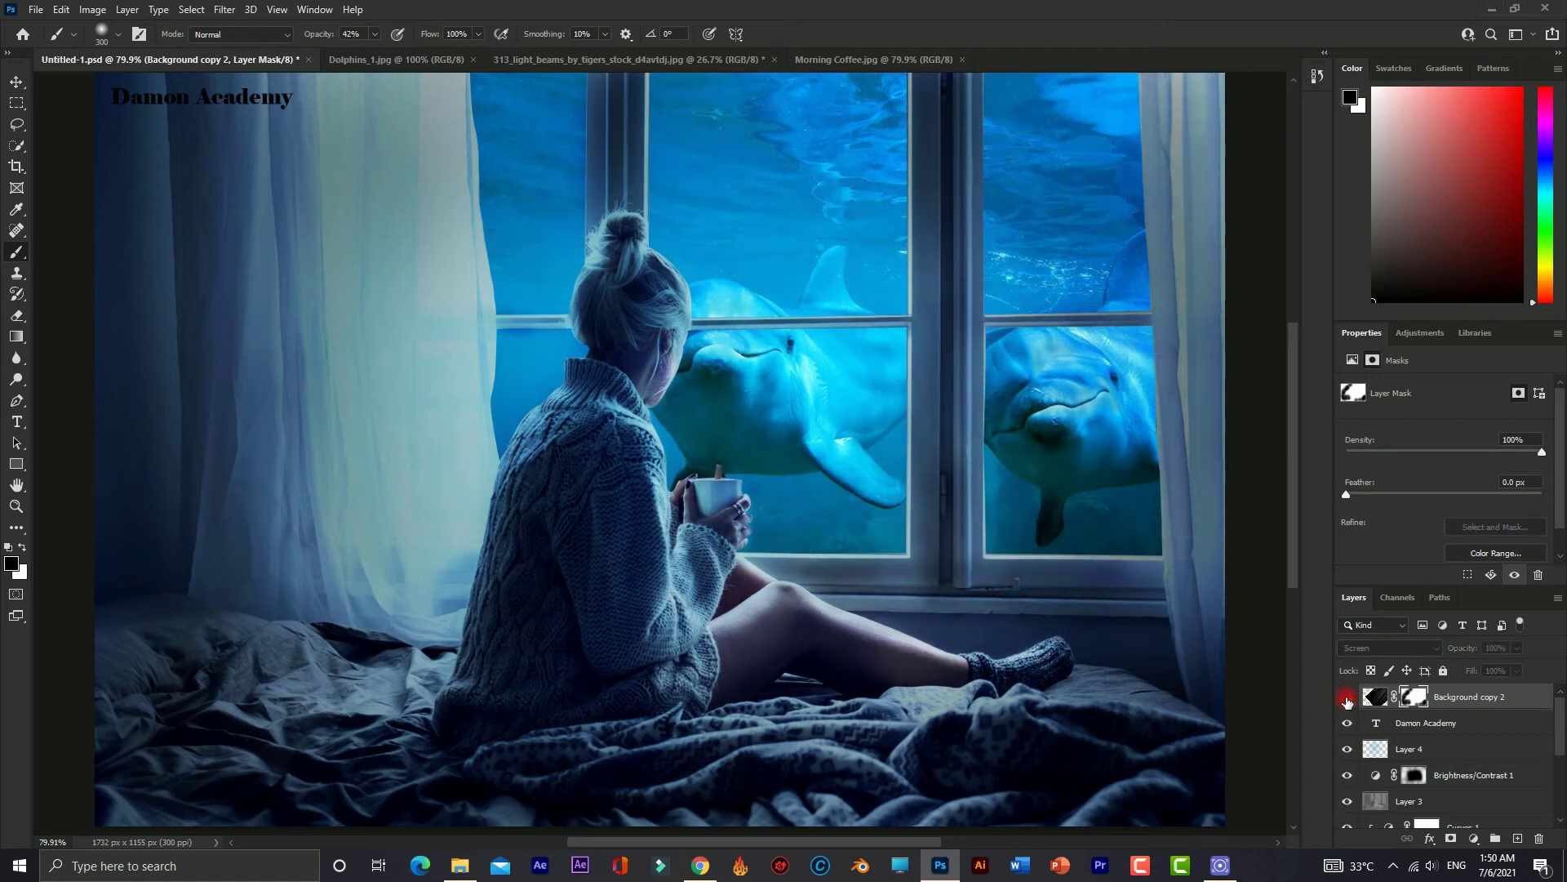
click(1347, 699)
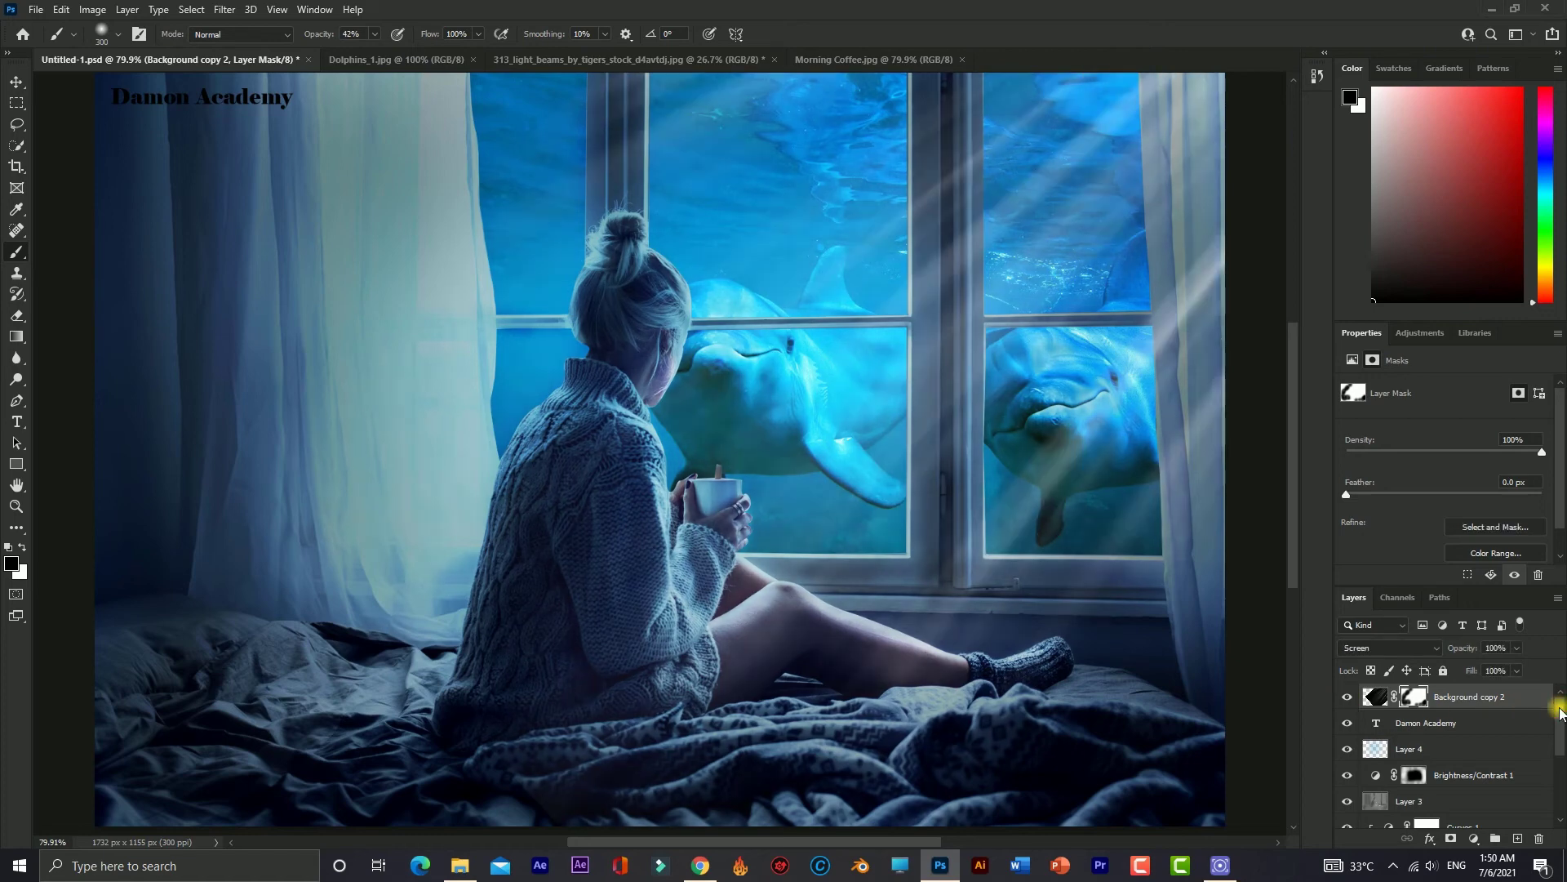
drag(1560, 712, 1559, 784)
click(1450, 790)
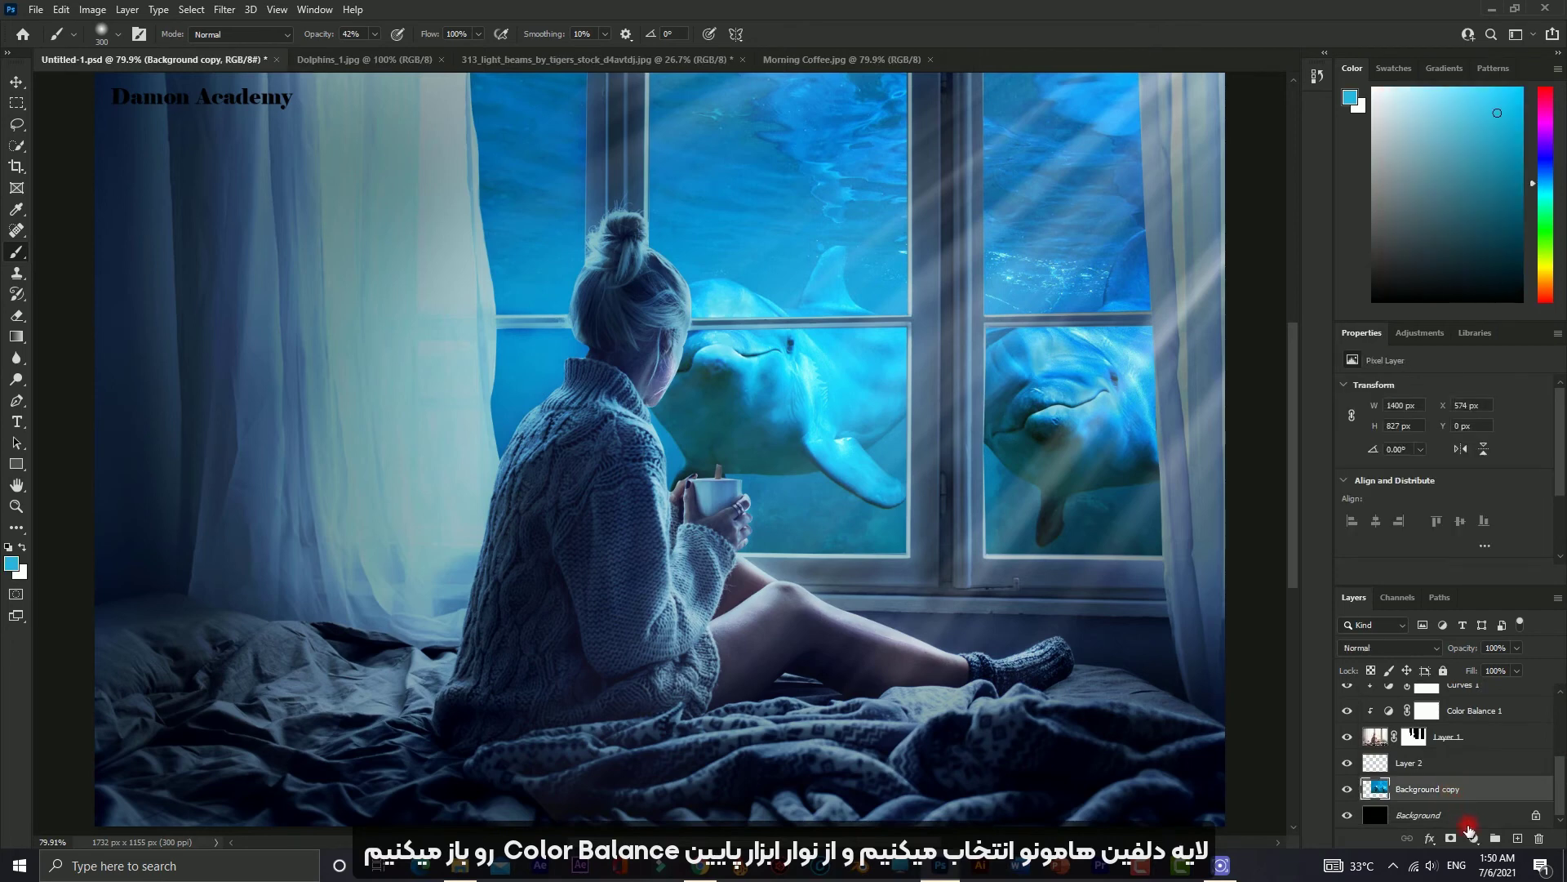
- Add a Color Balance adjustment nudging the midtones and shadows toward red
click(1469, 831)
click(1497, 693)
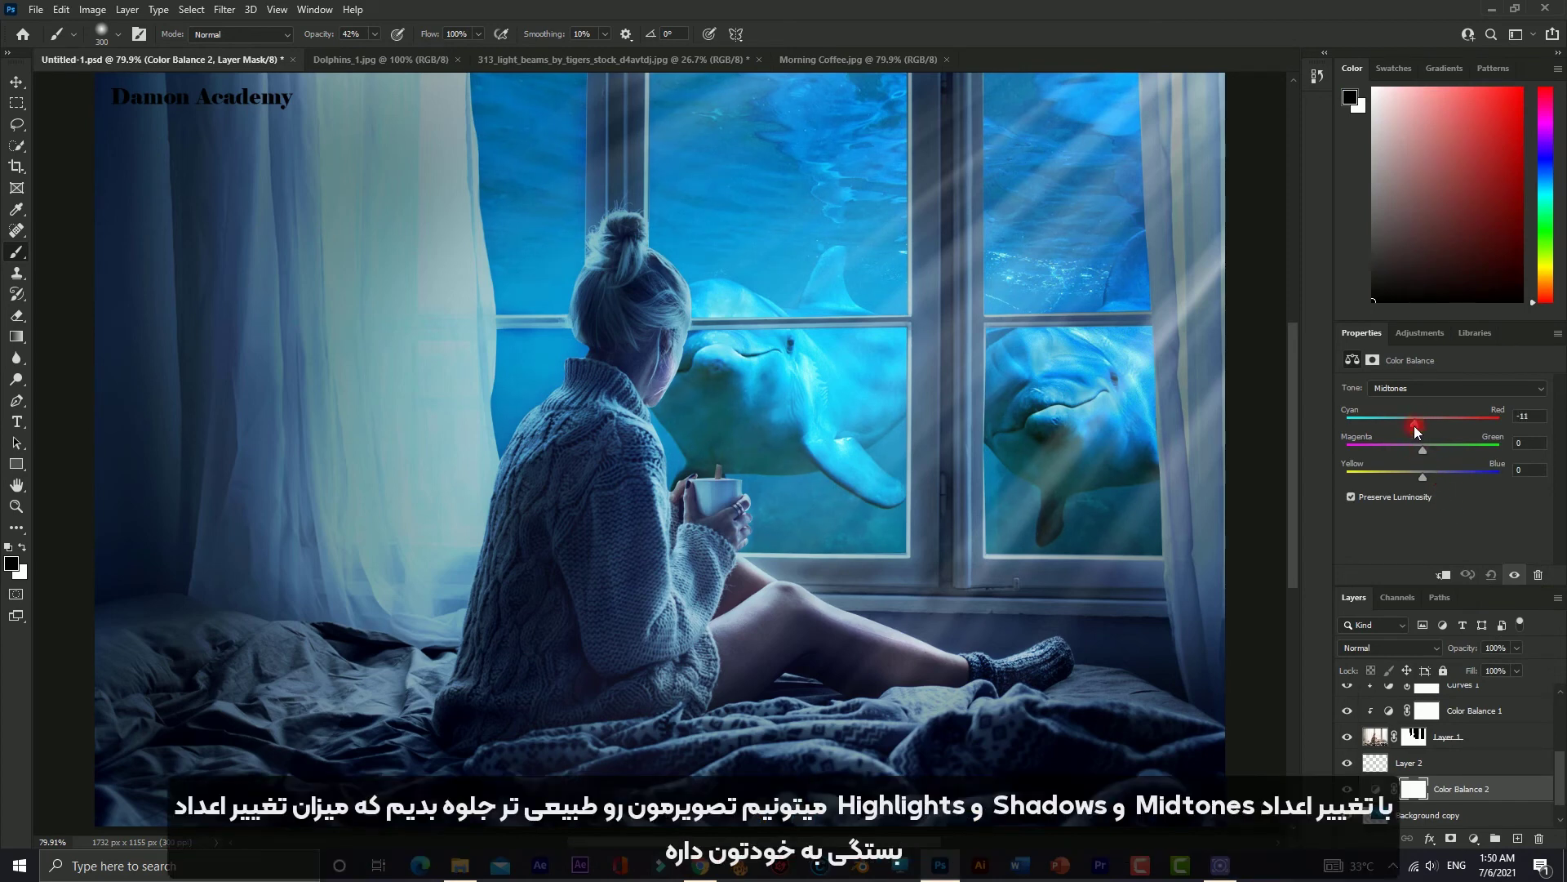
drag(1422, 423, 1433, 430)
click(1459, 389)
click(1413, 398)
click(1425, 423)
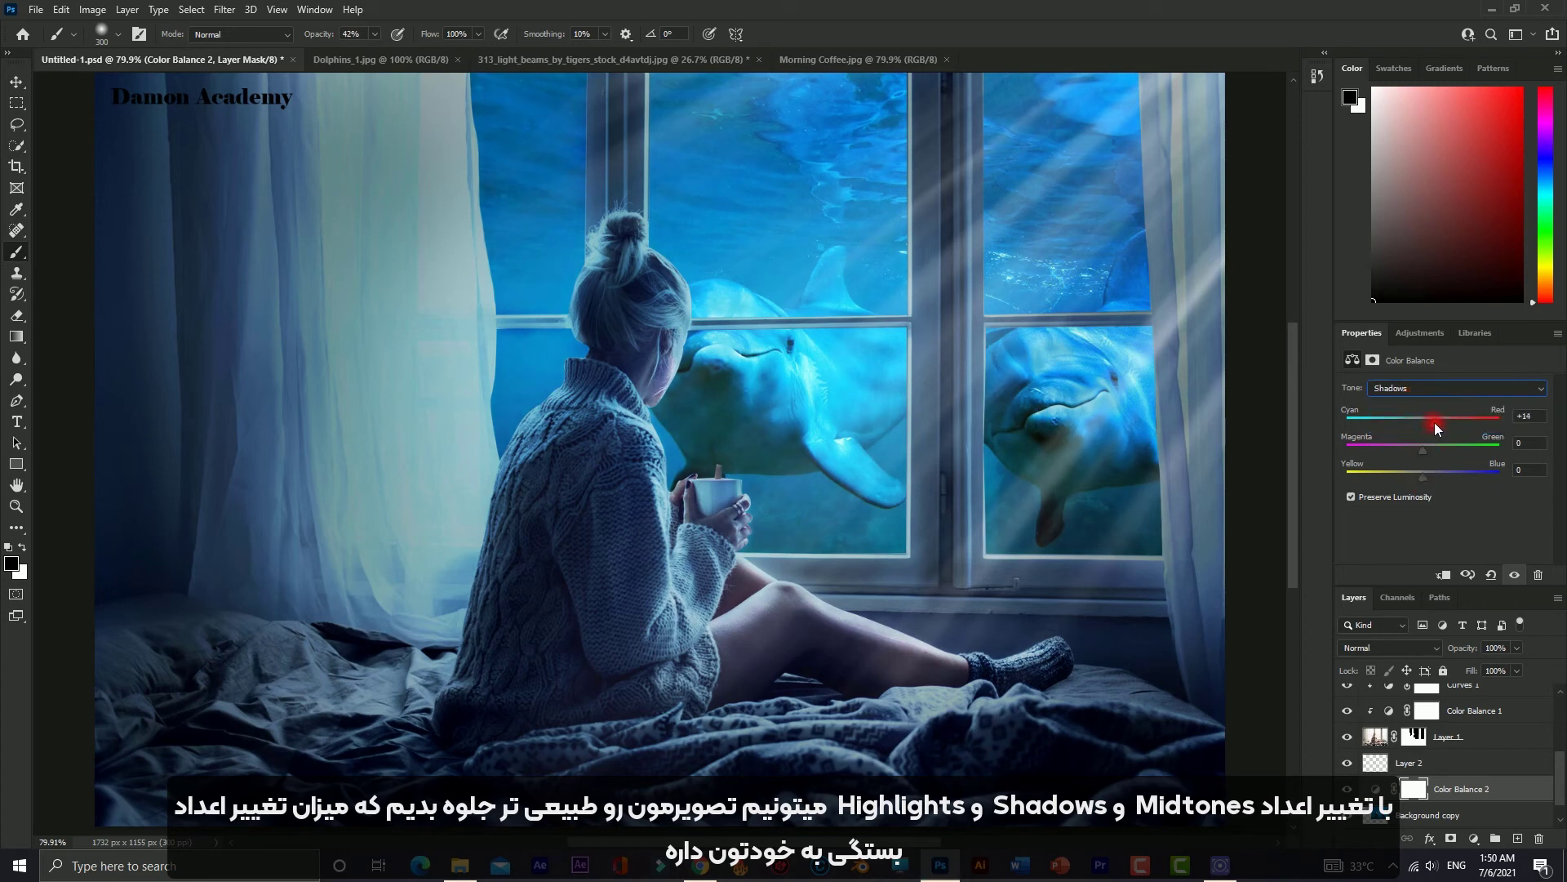
click(1432, 388)
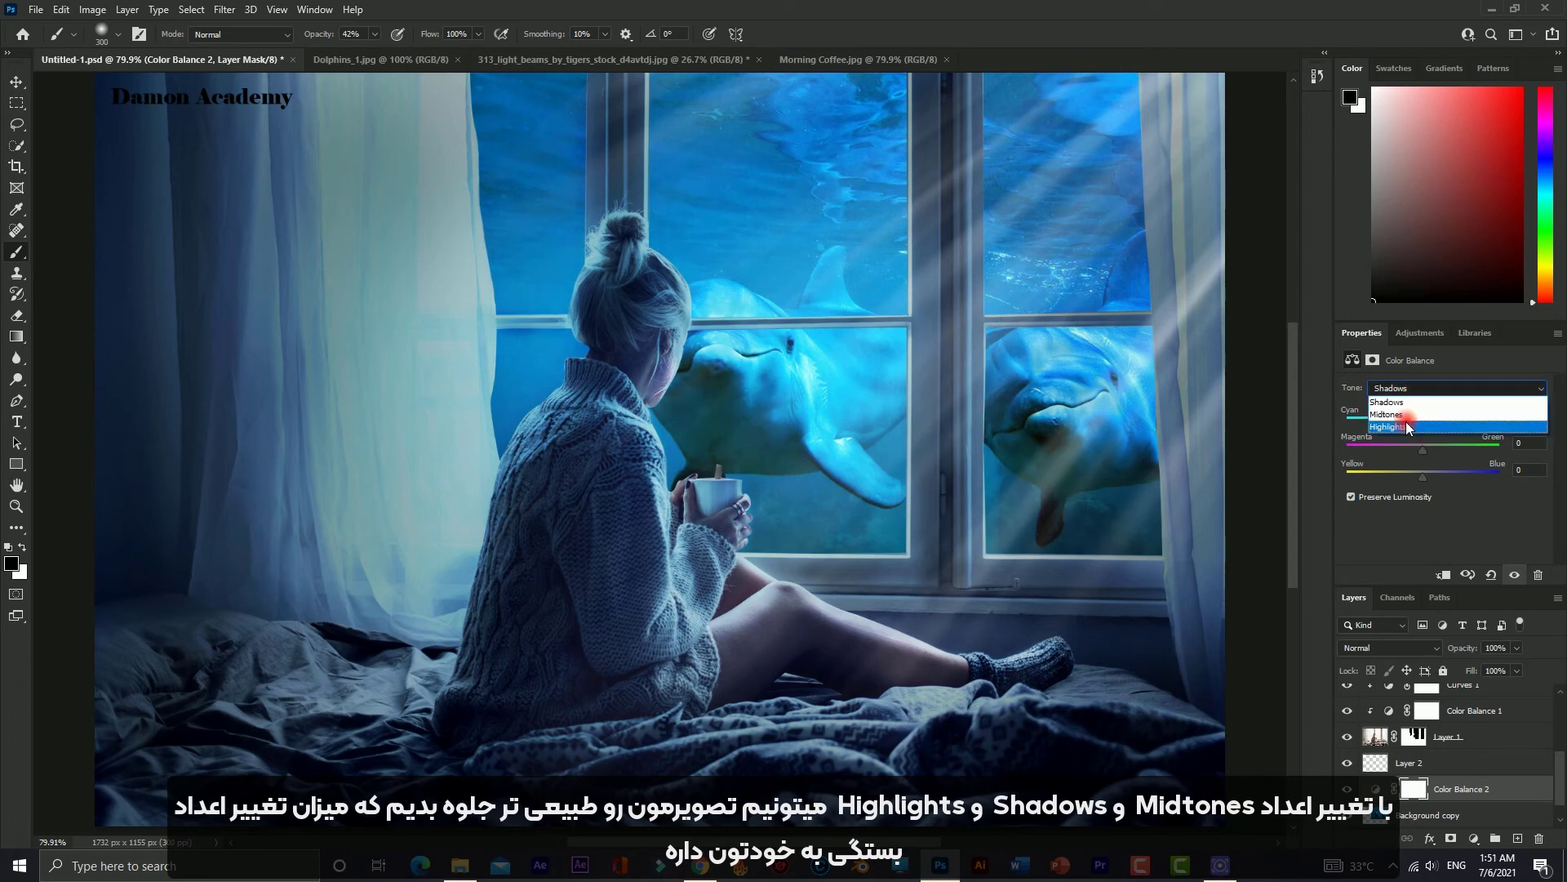
click(1406, 424)
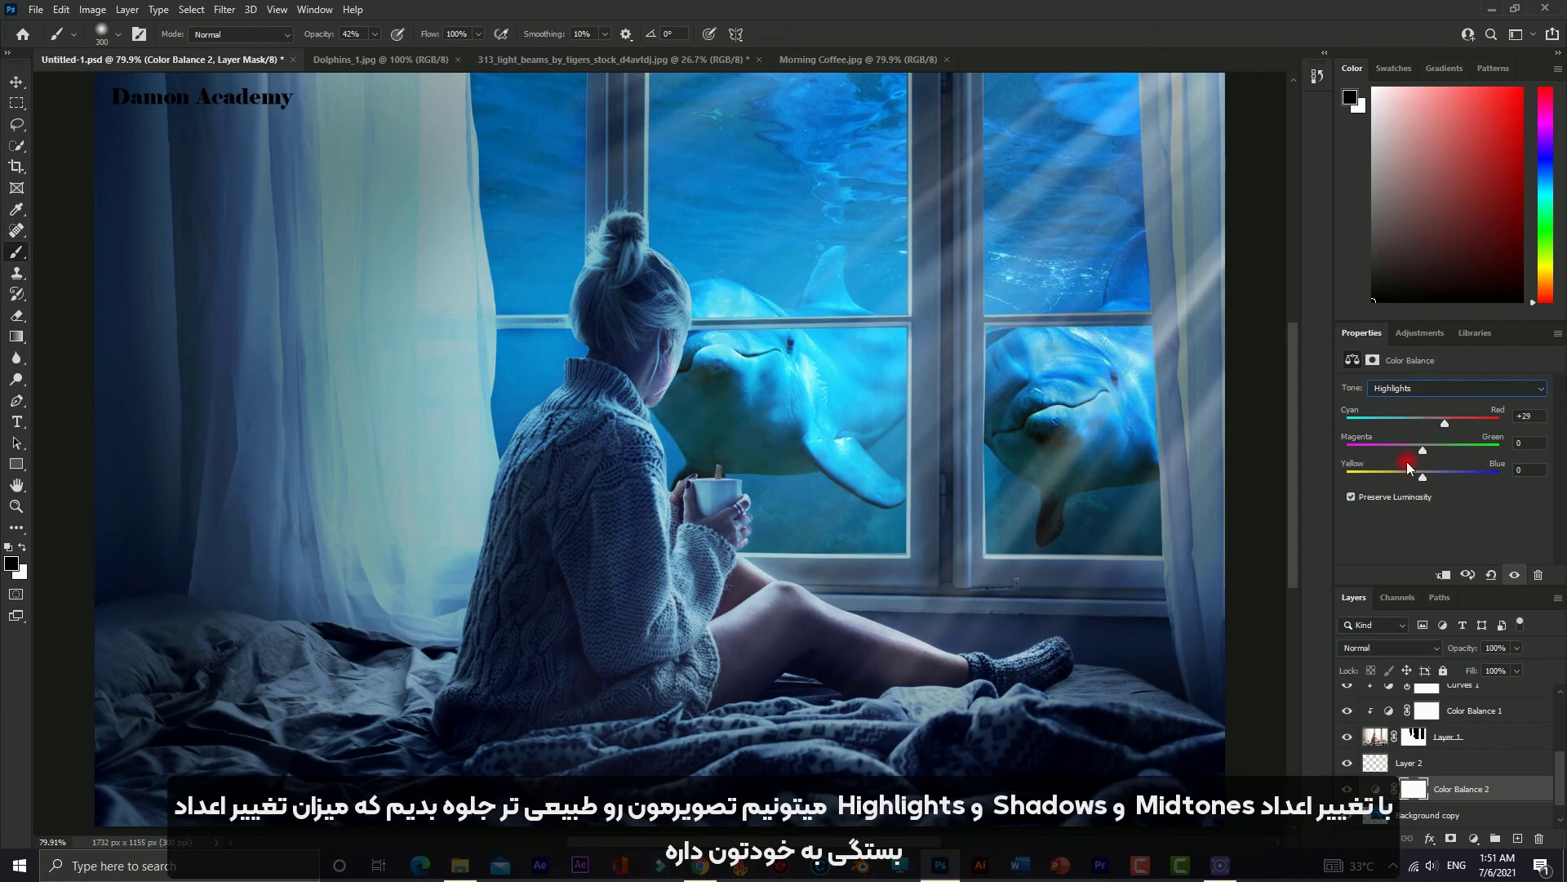
- Apply a burn blend mode and clip the Color Balance to the dolphin layer below
scroll(1402, 702, down, 1)
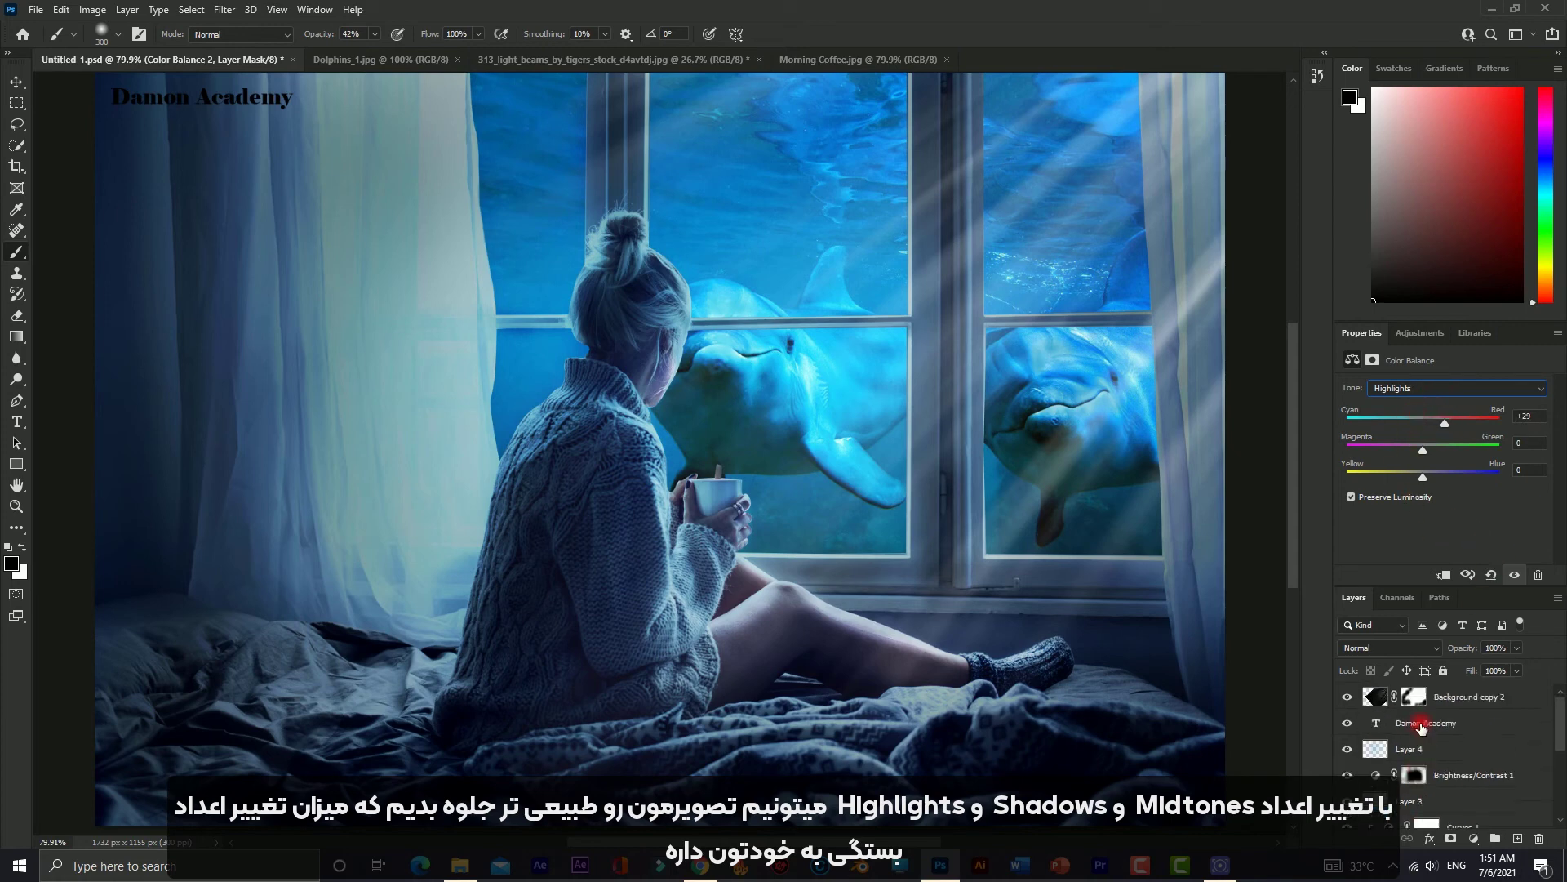
key(alt+shift+a)
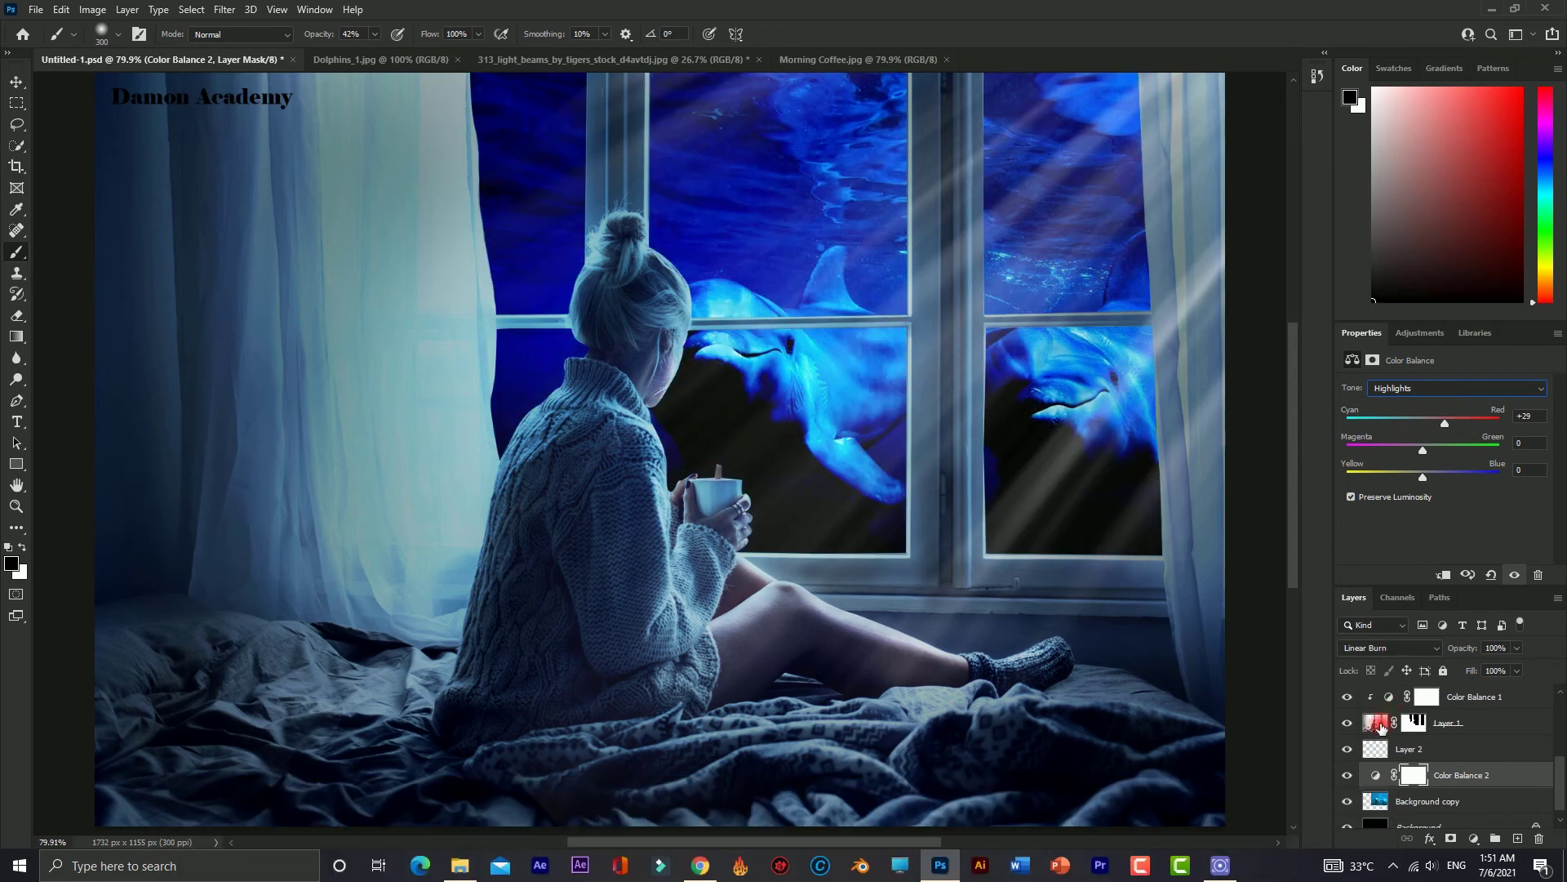
click(1439, 573)
scroll(1404, 743, up, 3)
scroll(1391, 747, up, 3)
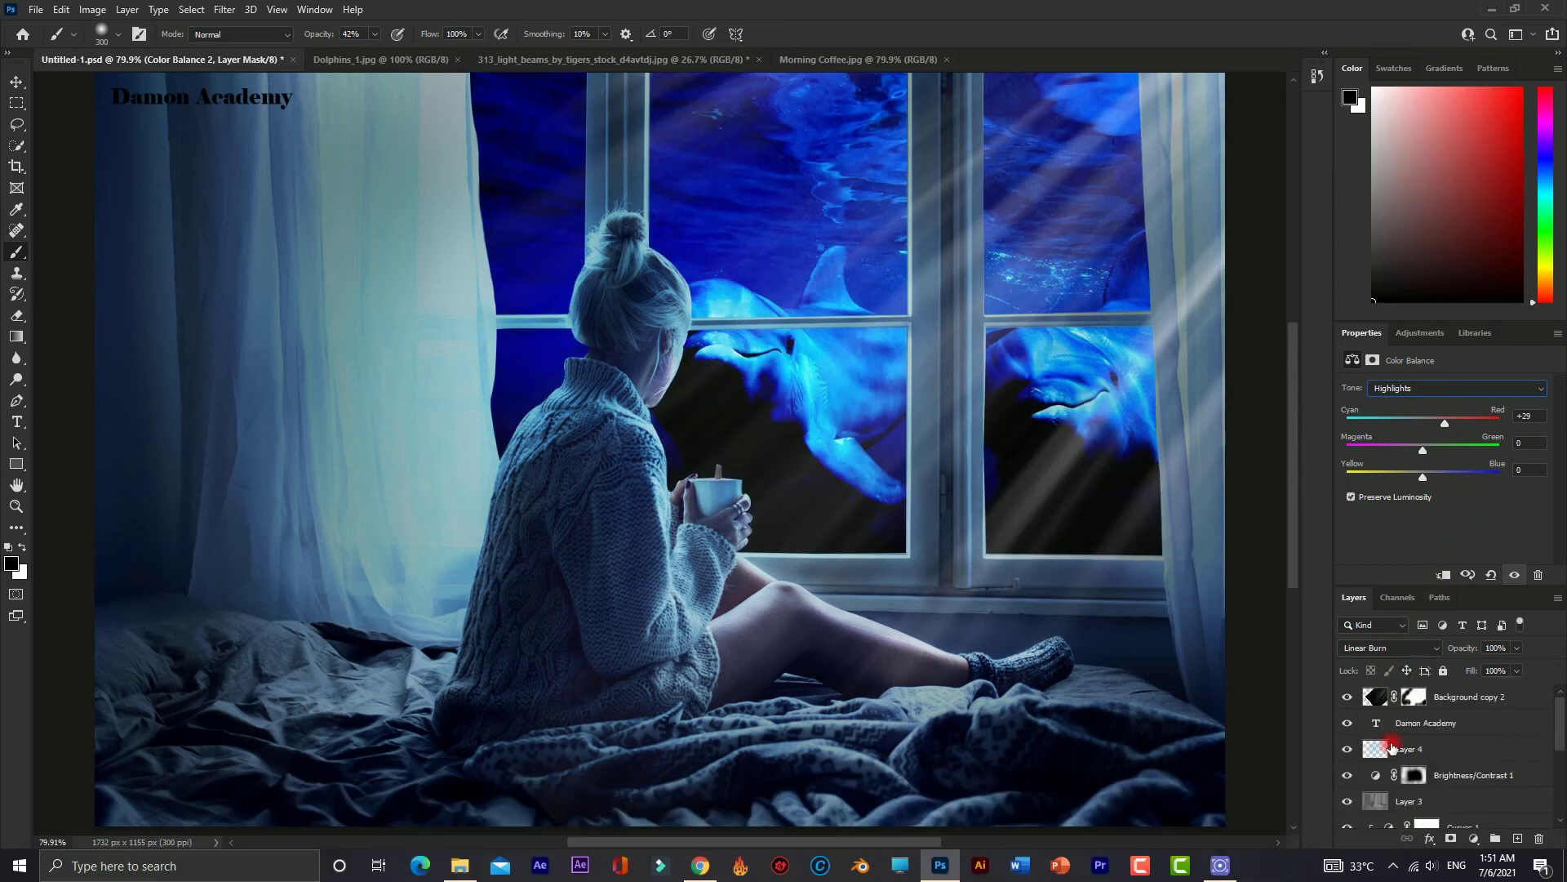
scroll(1391, 747, down, 3)
scroll(1392, 747, down, 3)
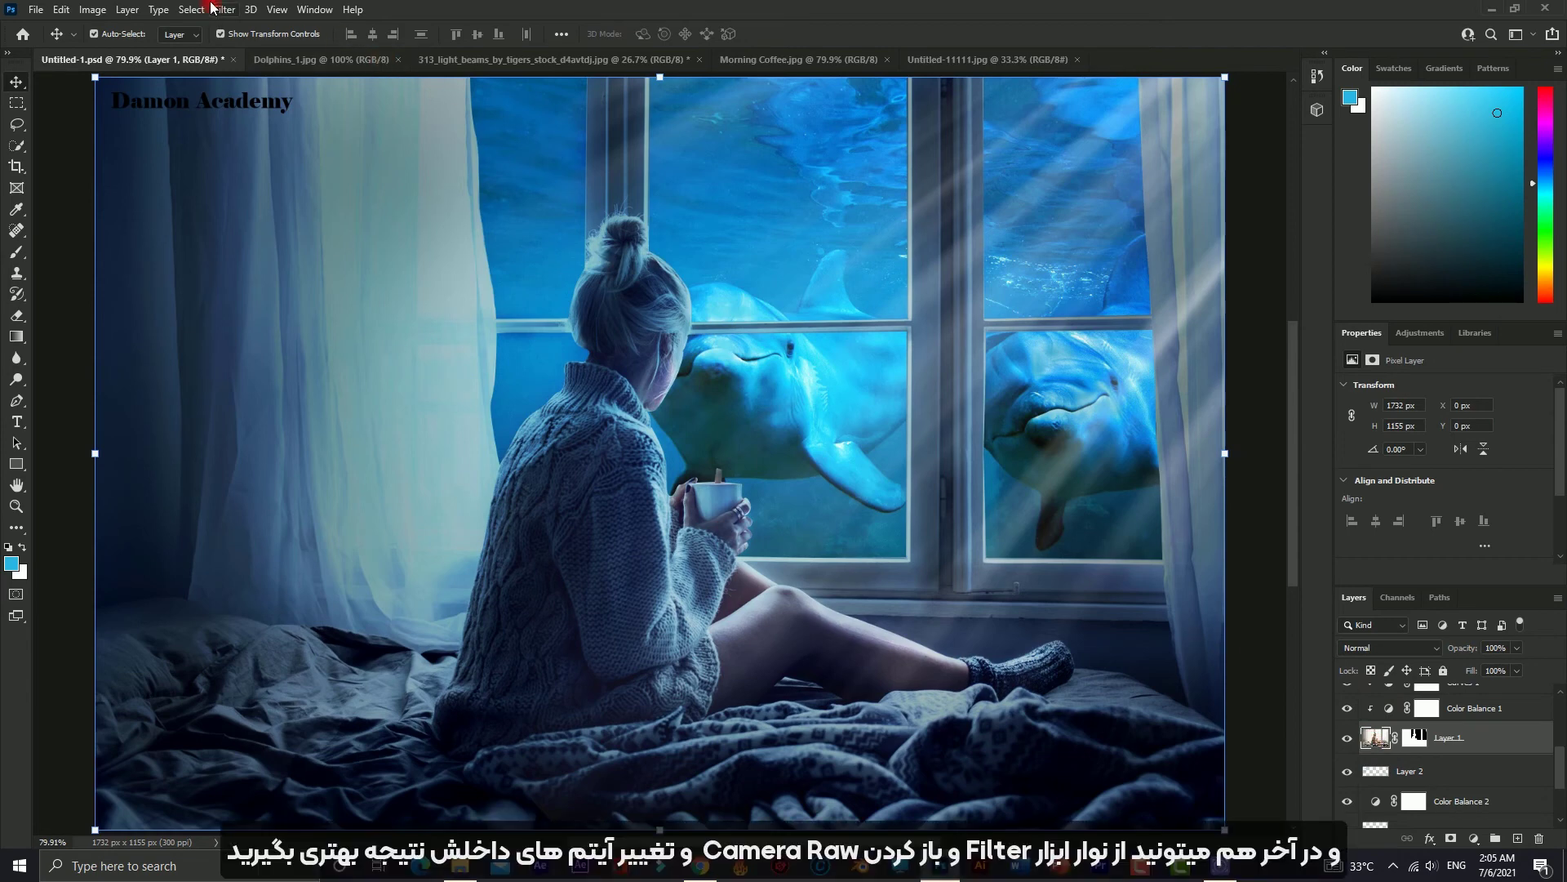
- Open the Camera Raw filter on the woman's photo and centre its window
click(223, 11)
mouse_move(191, 10)
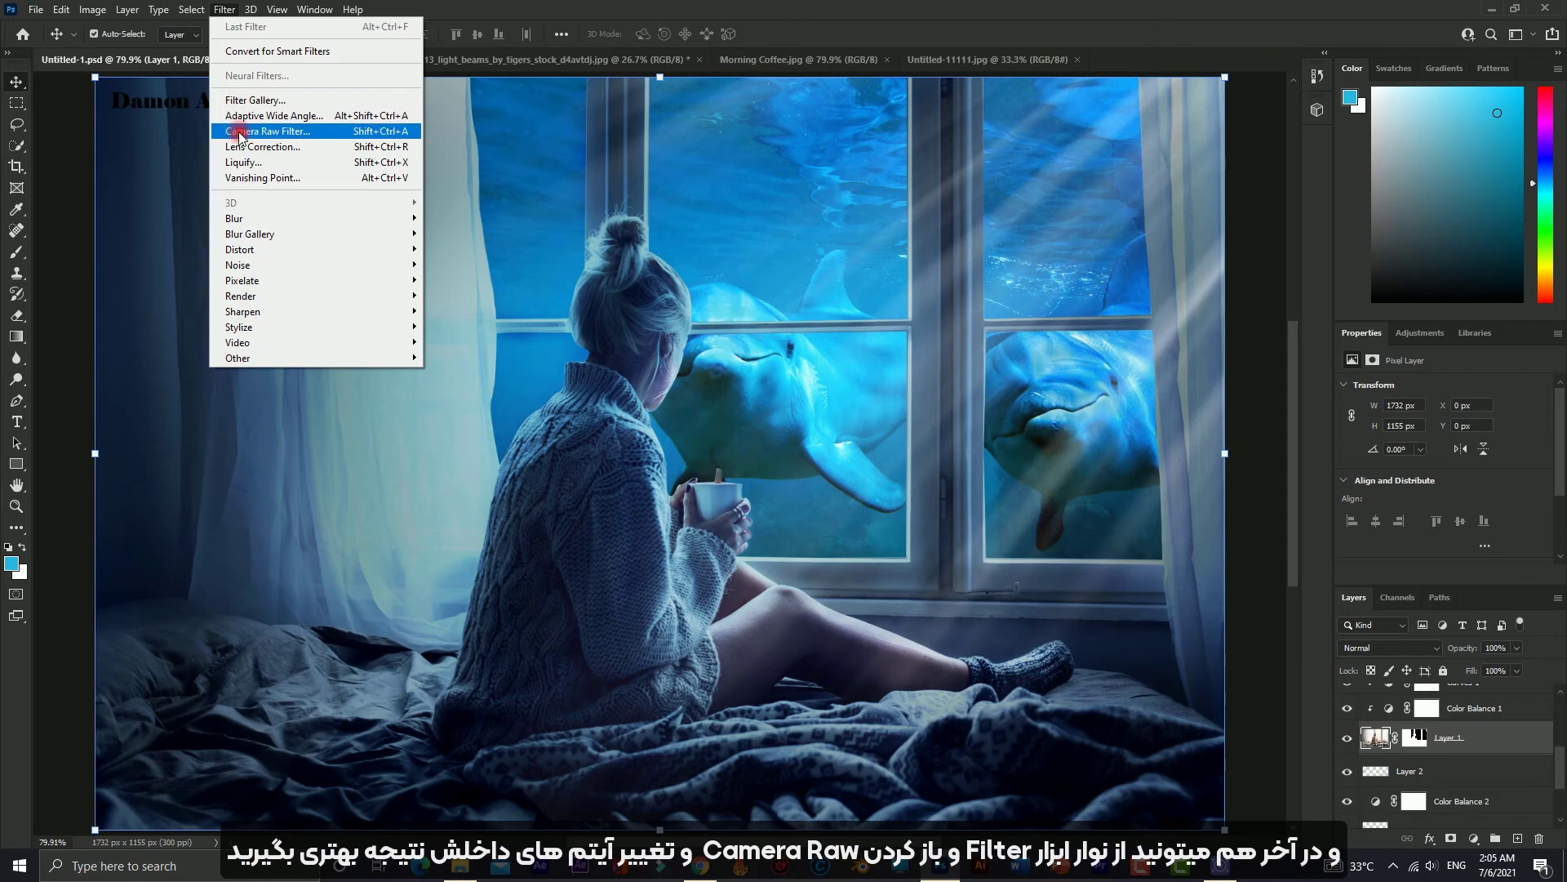
click(268, 130)
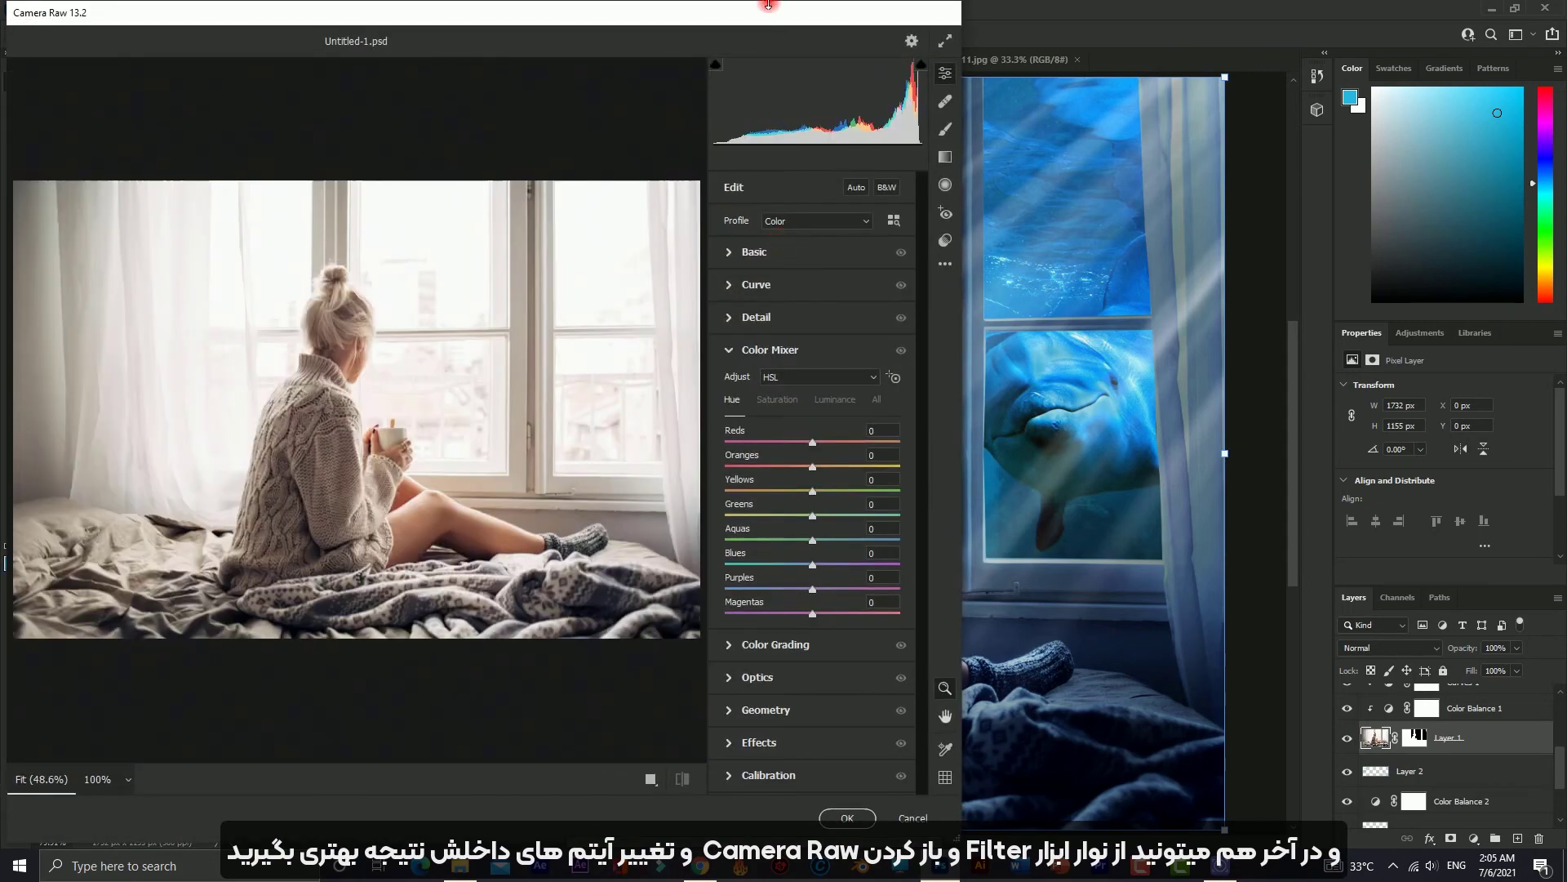
drag(759, 10, 1030, 41)
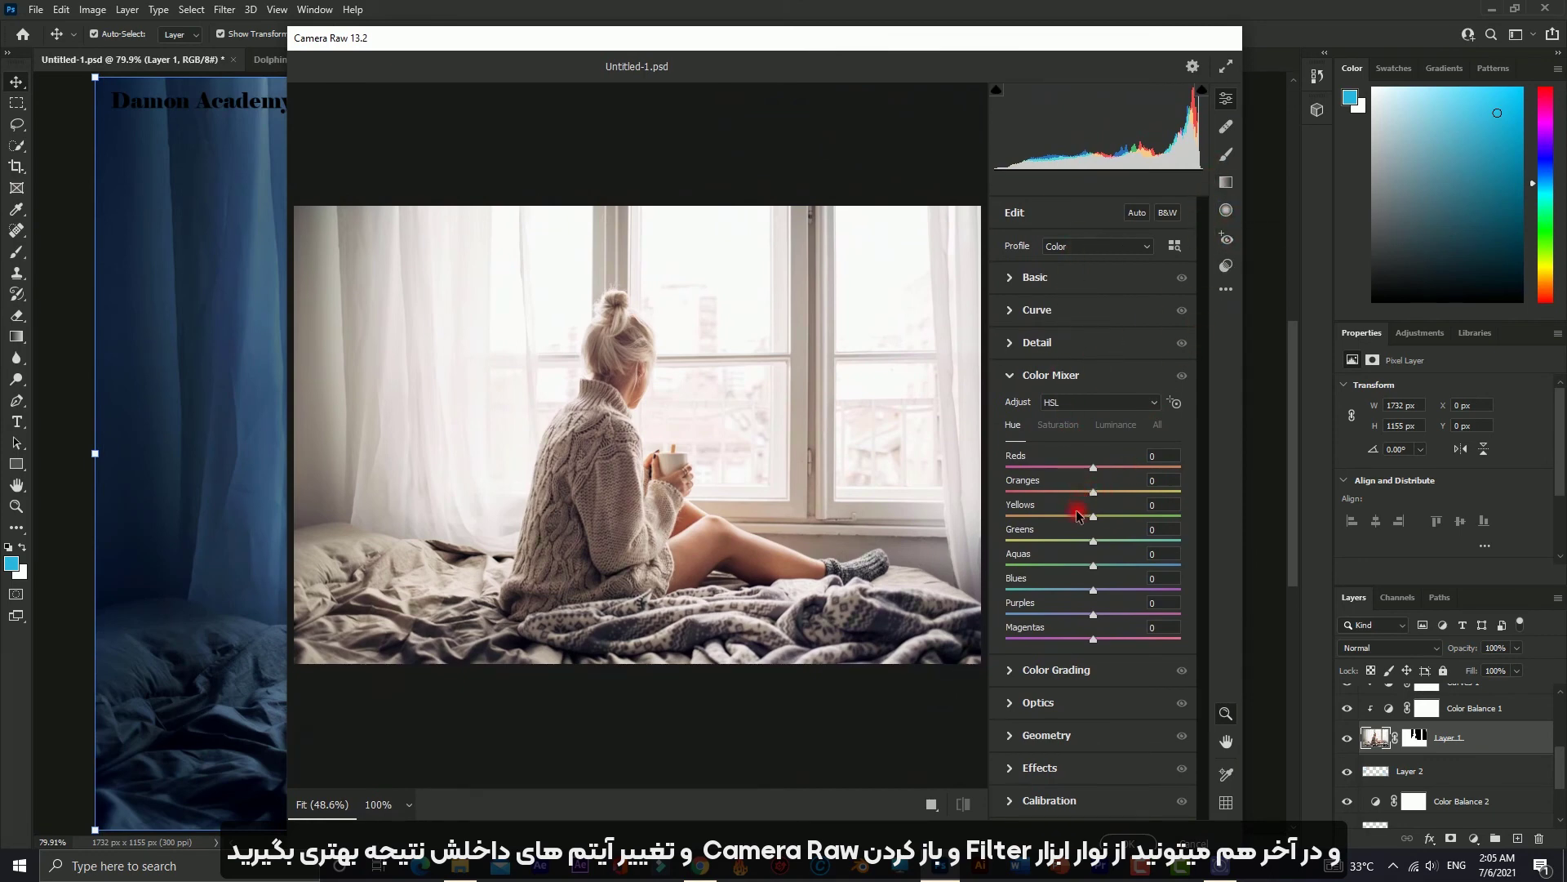
- In Basic, set Contrast +27, Highlights −9, Clarity +43, Whites +12 and Vibrance +5
click(1012, 276)
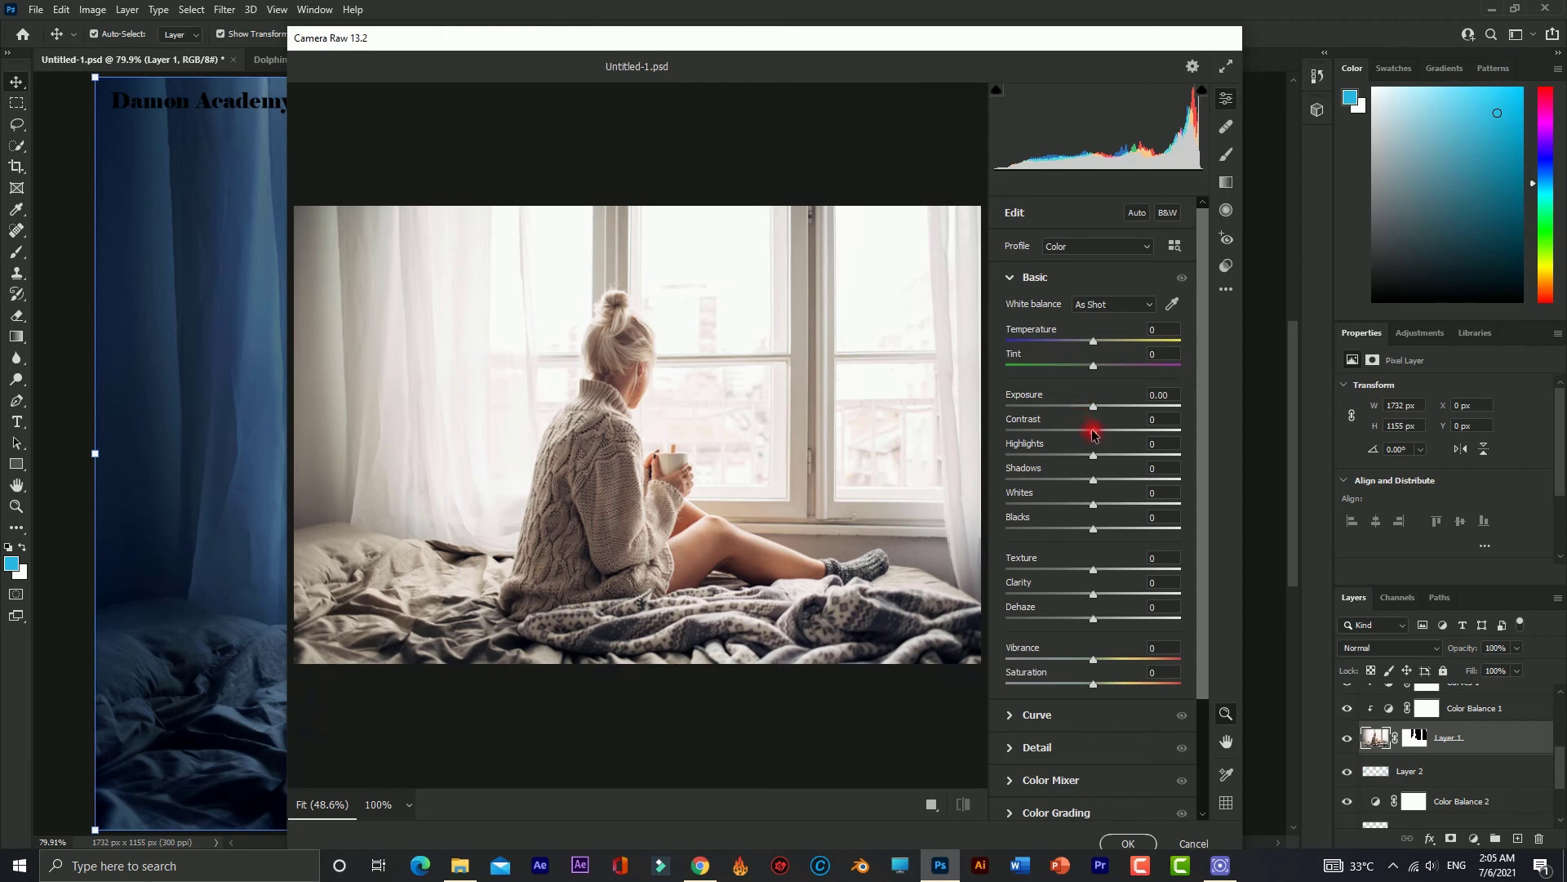
drag(1092, 433, 1116, 442)
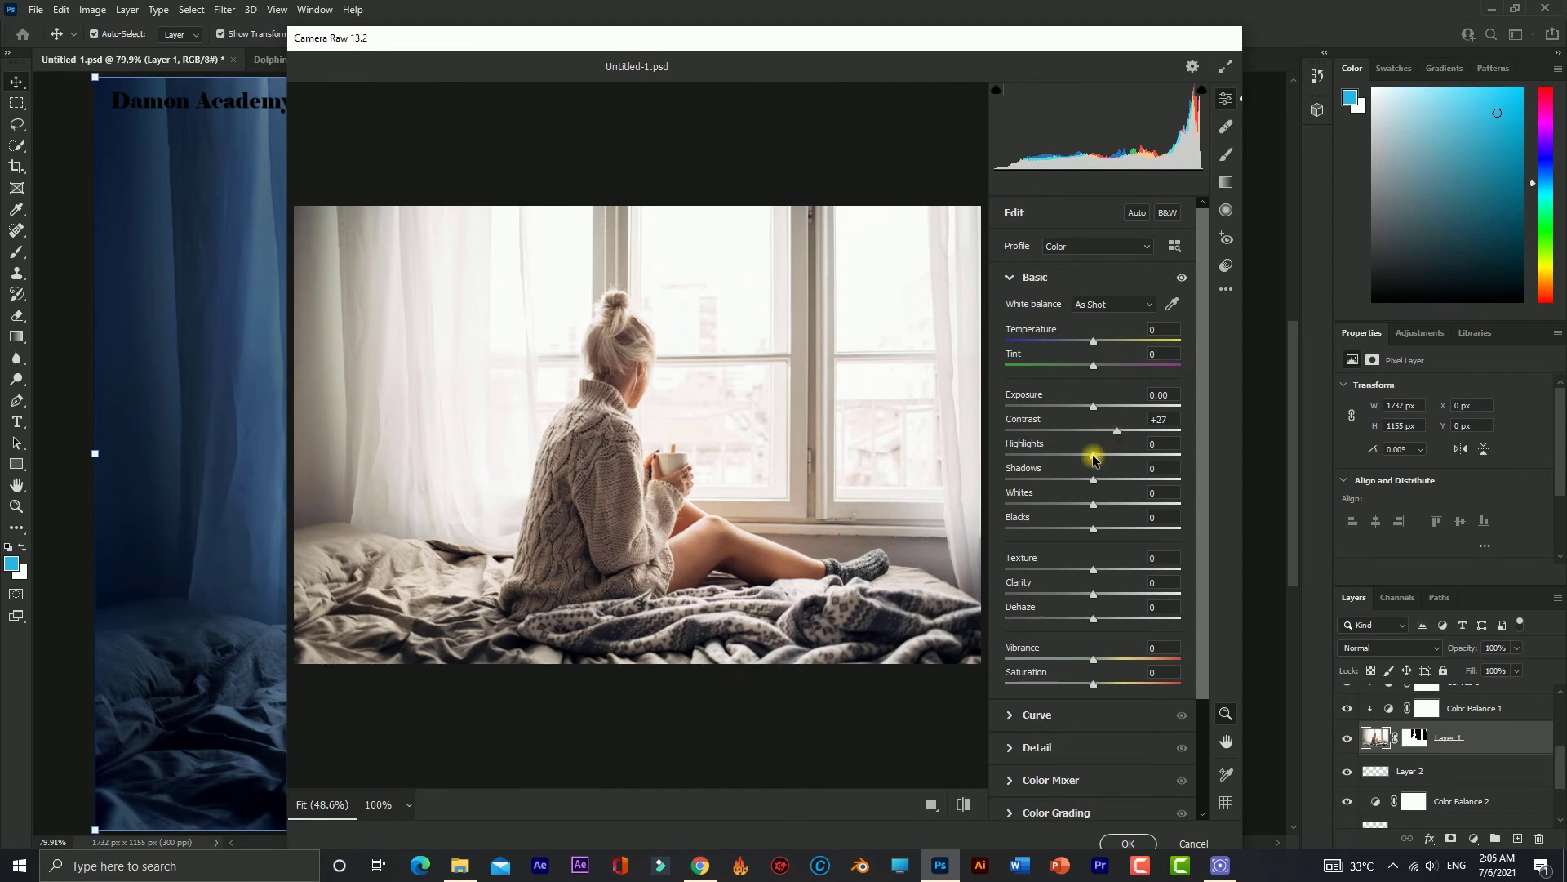
drag(1093, 459, 1086, 460)
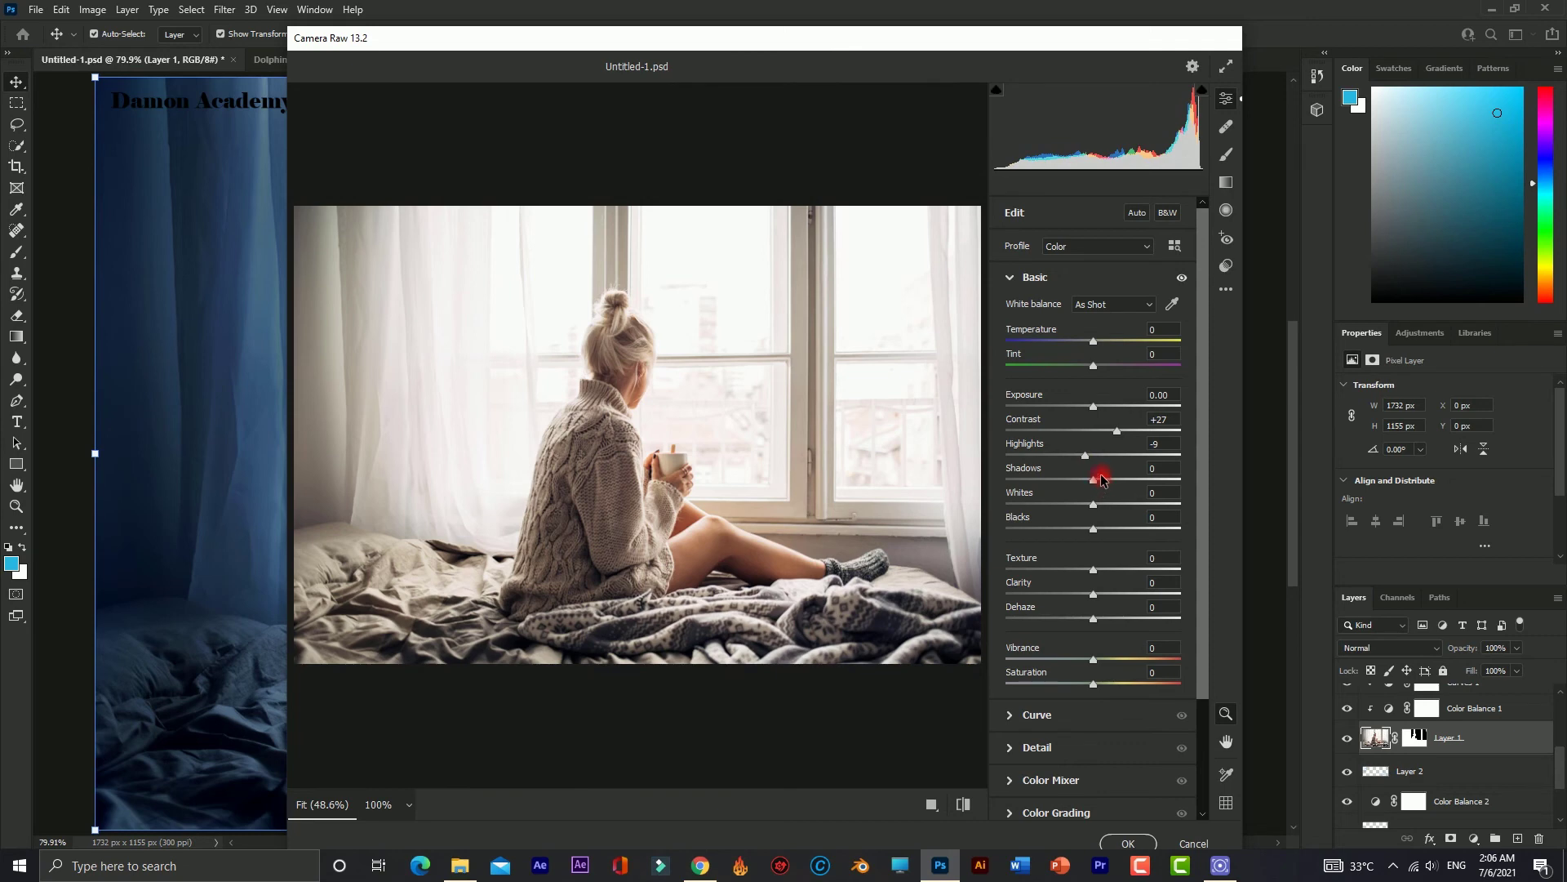
mouse_move(1093, 593)
mouse_down()
mouse_move(1130, 600)
mouse_move(1097, 621)
mouse_up()
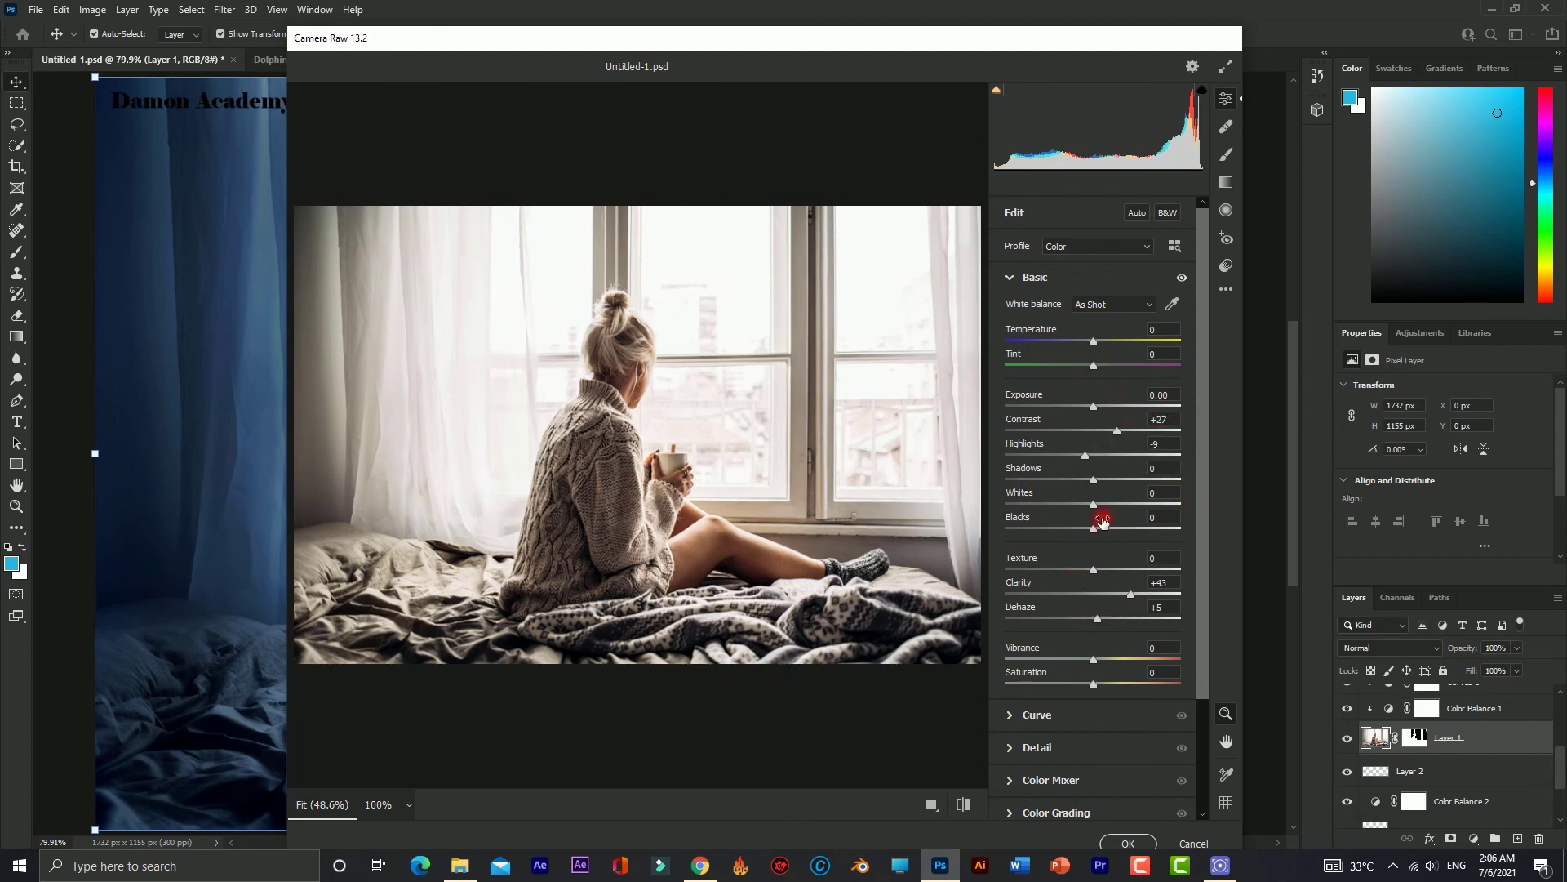
drag(1095, 509, 1100, 532)
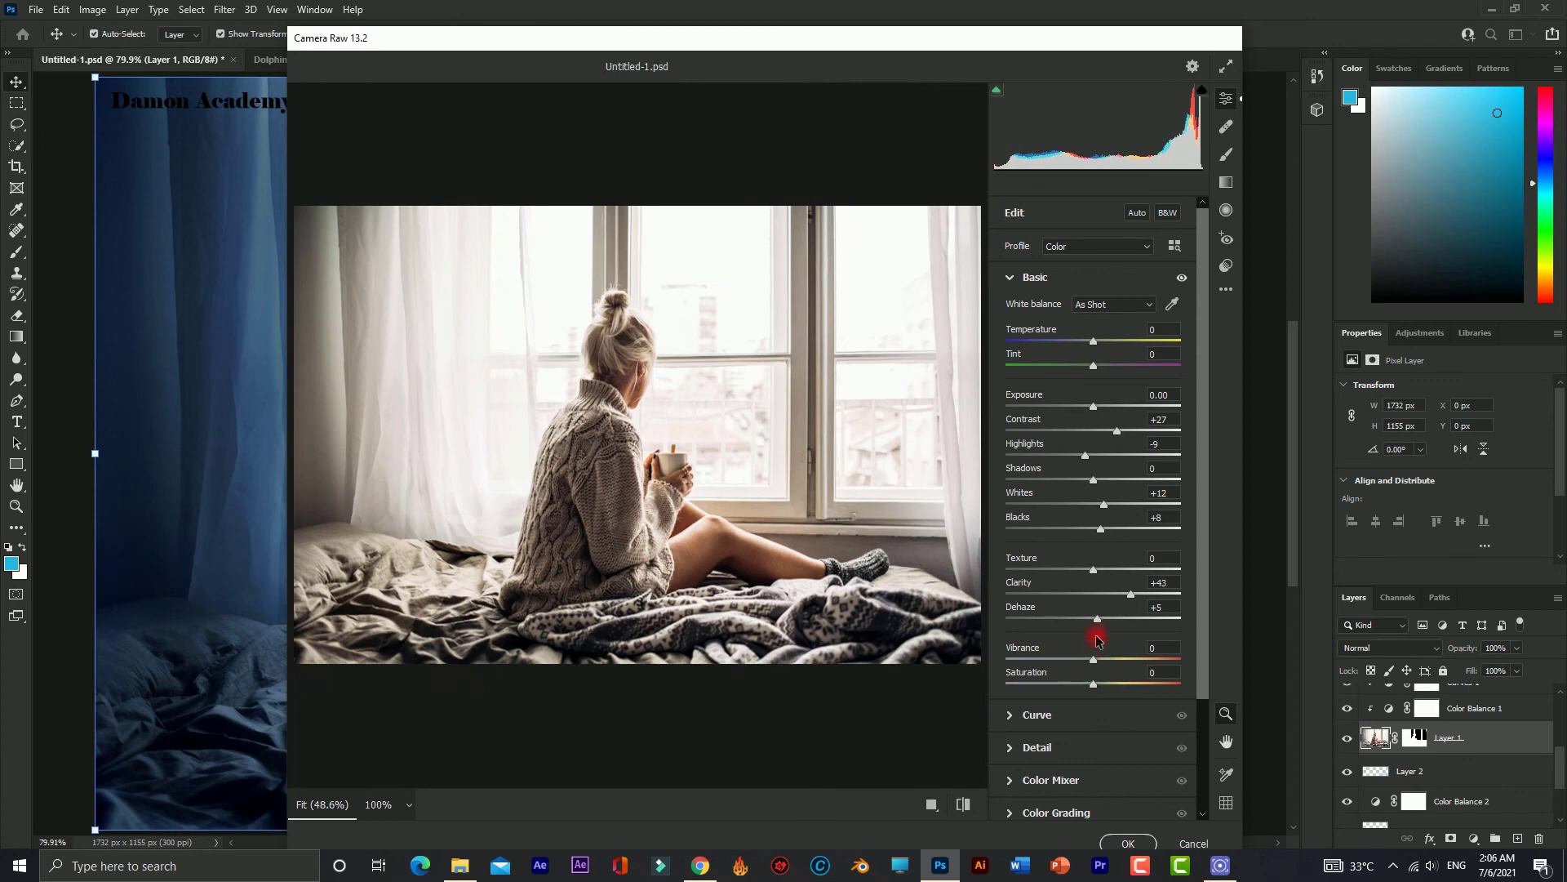
drag(1092, 658, 1095, 659)
scroll(1099, 663, down, 3)
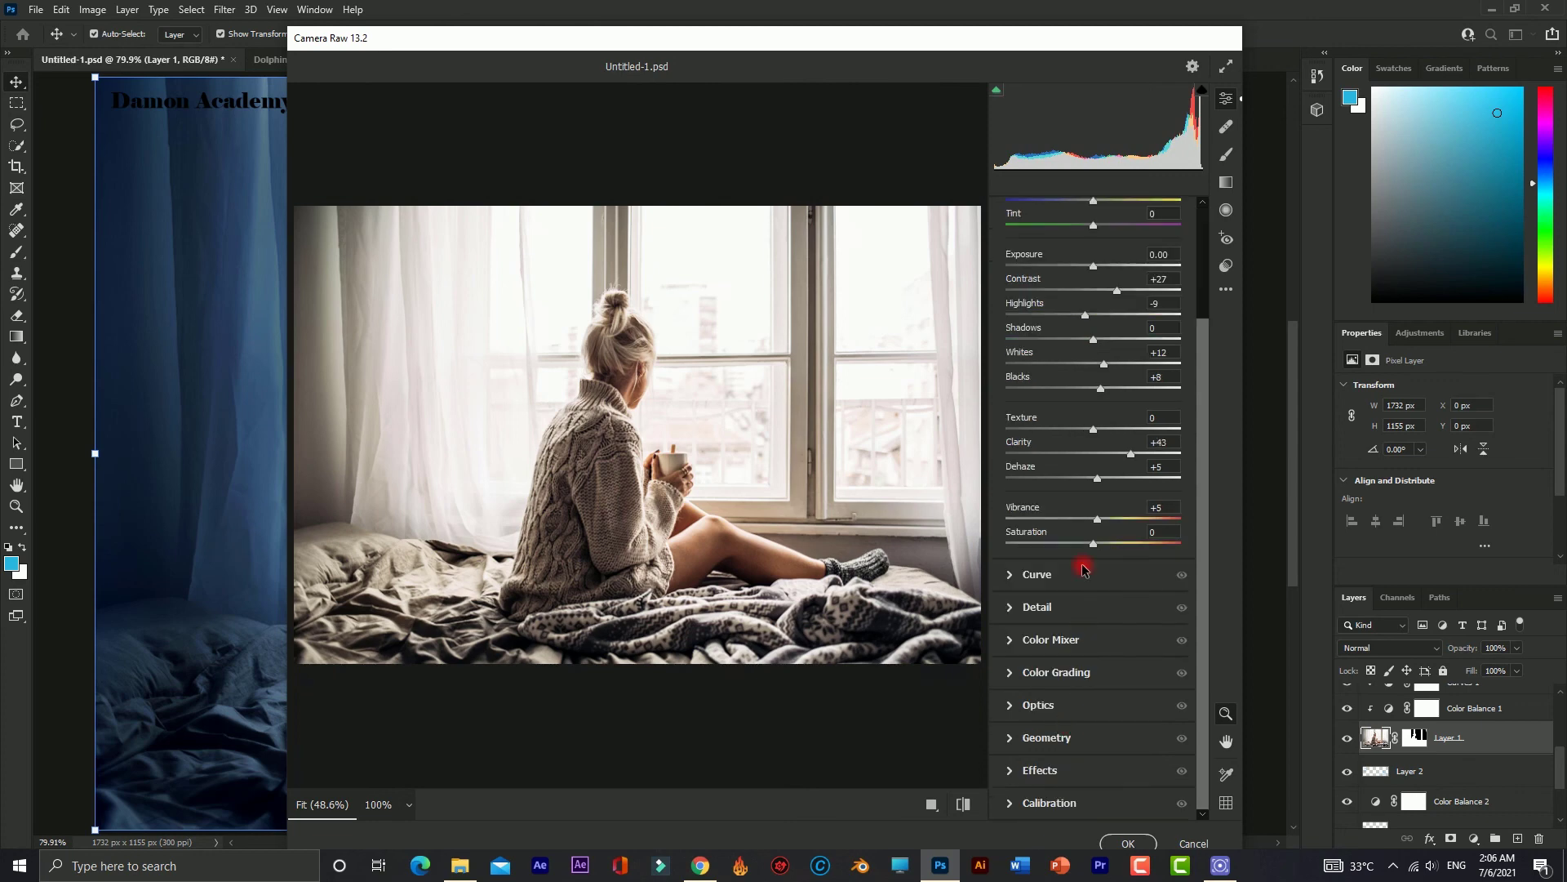
- Add a −4 vignette and lower the tone curve Darks to −3
click(1017, 772)
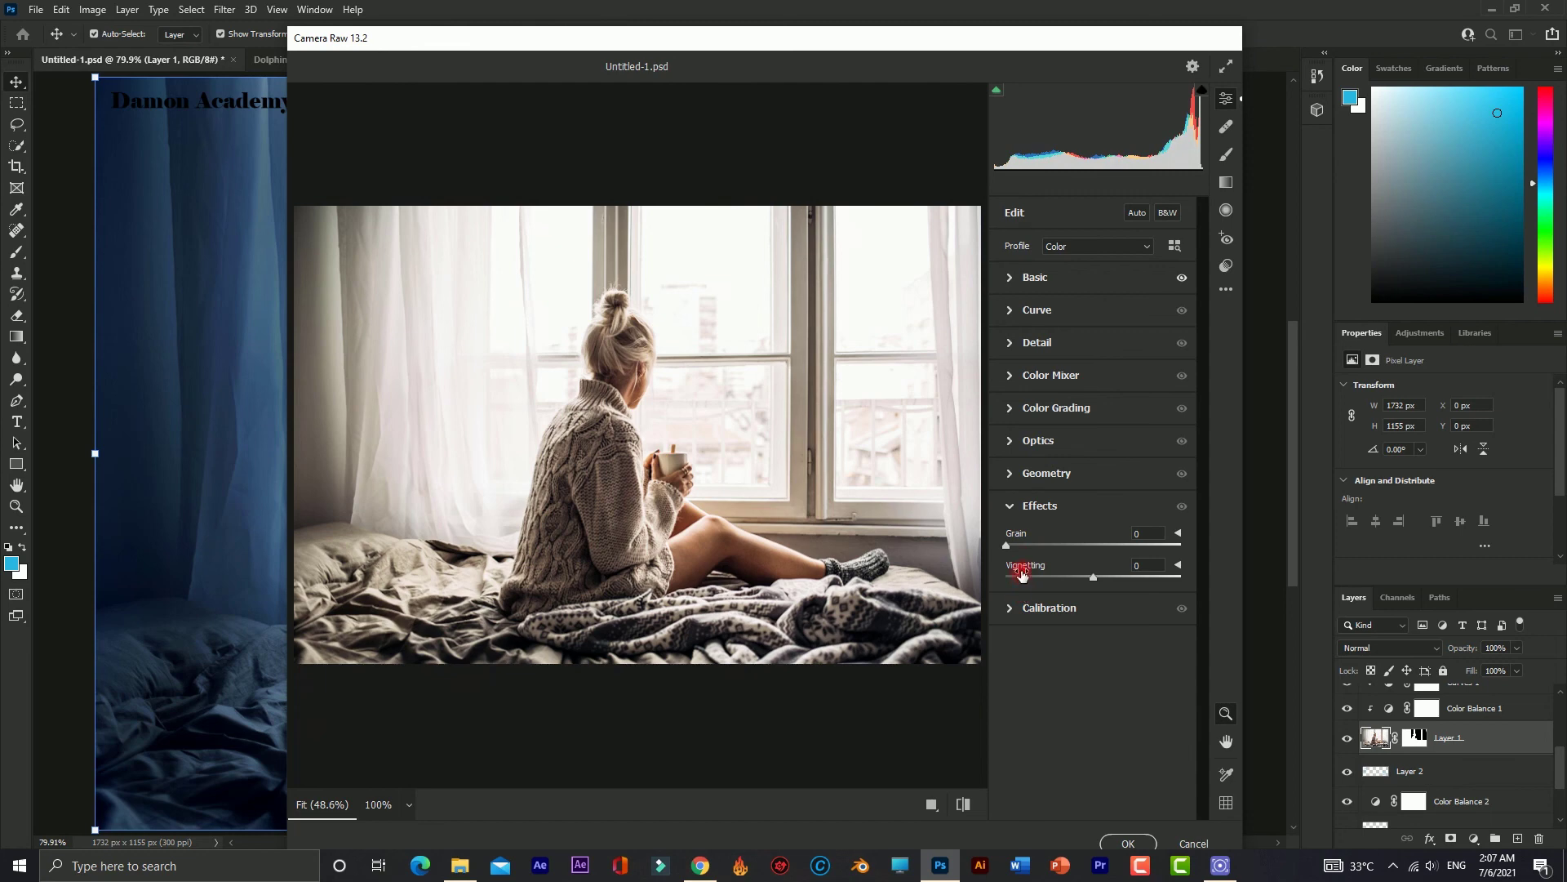
click(1090, 578)
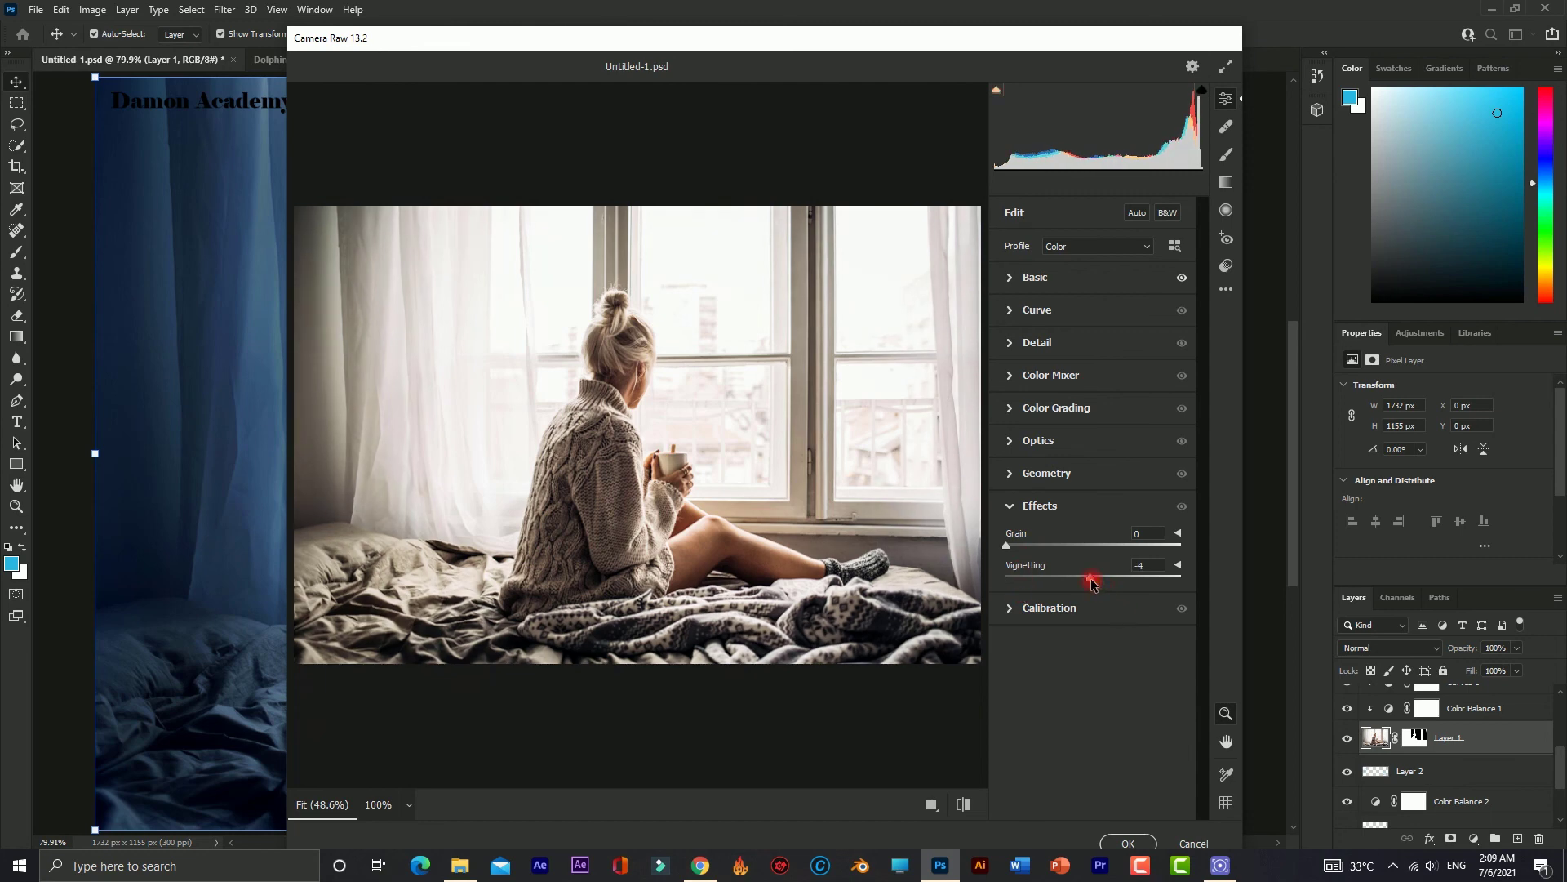
click(1061, 505)
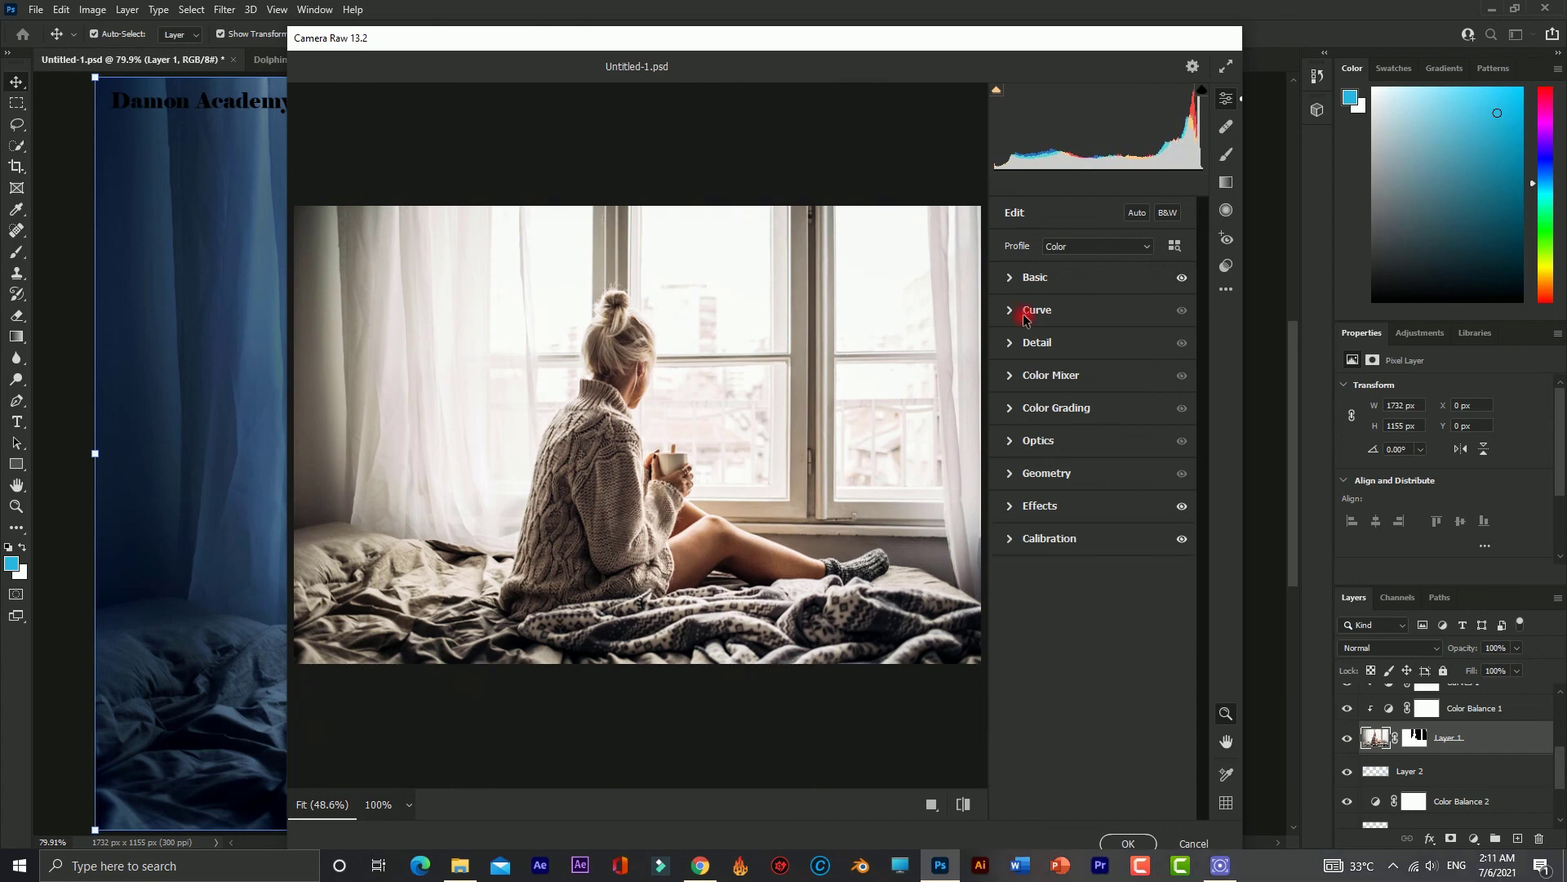
click(1013, 312)
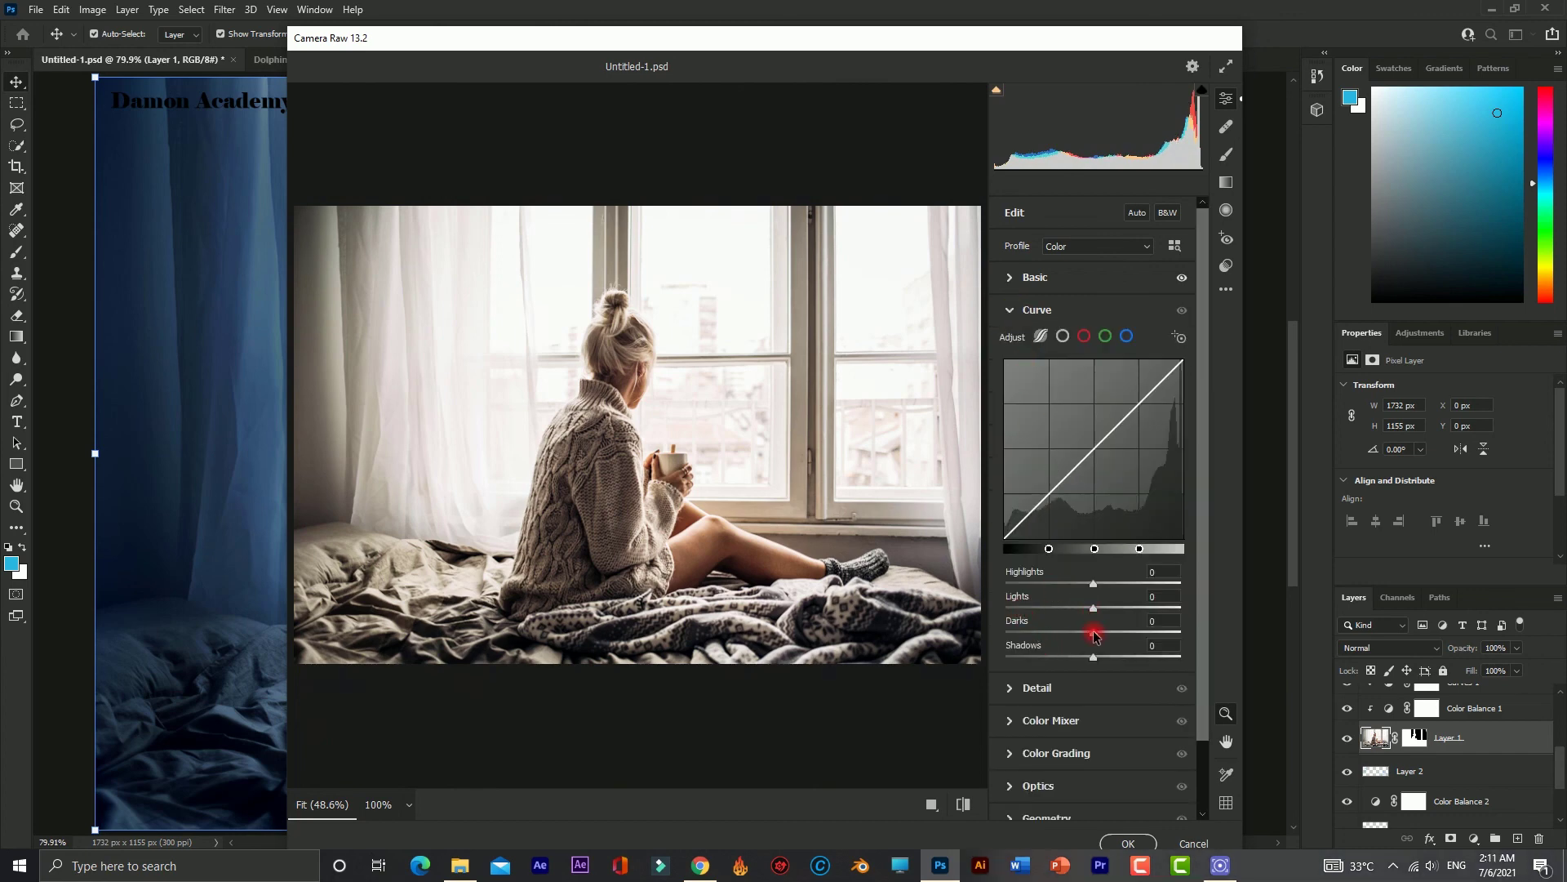
drag(1095, 636, 1092, 636)
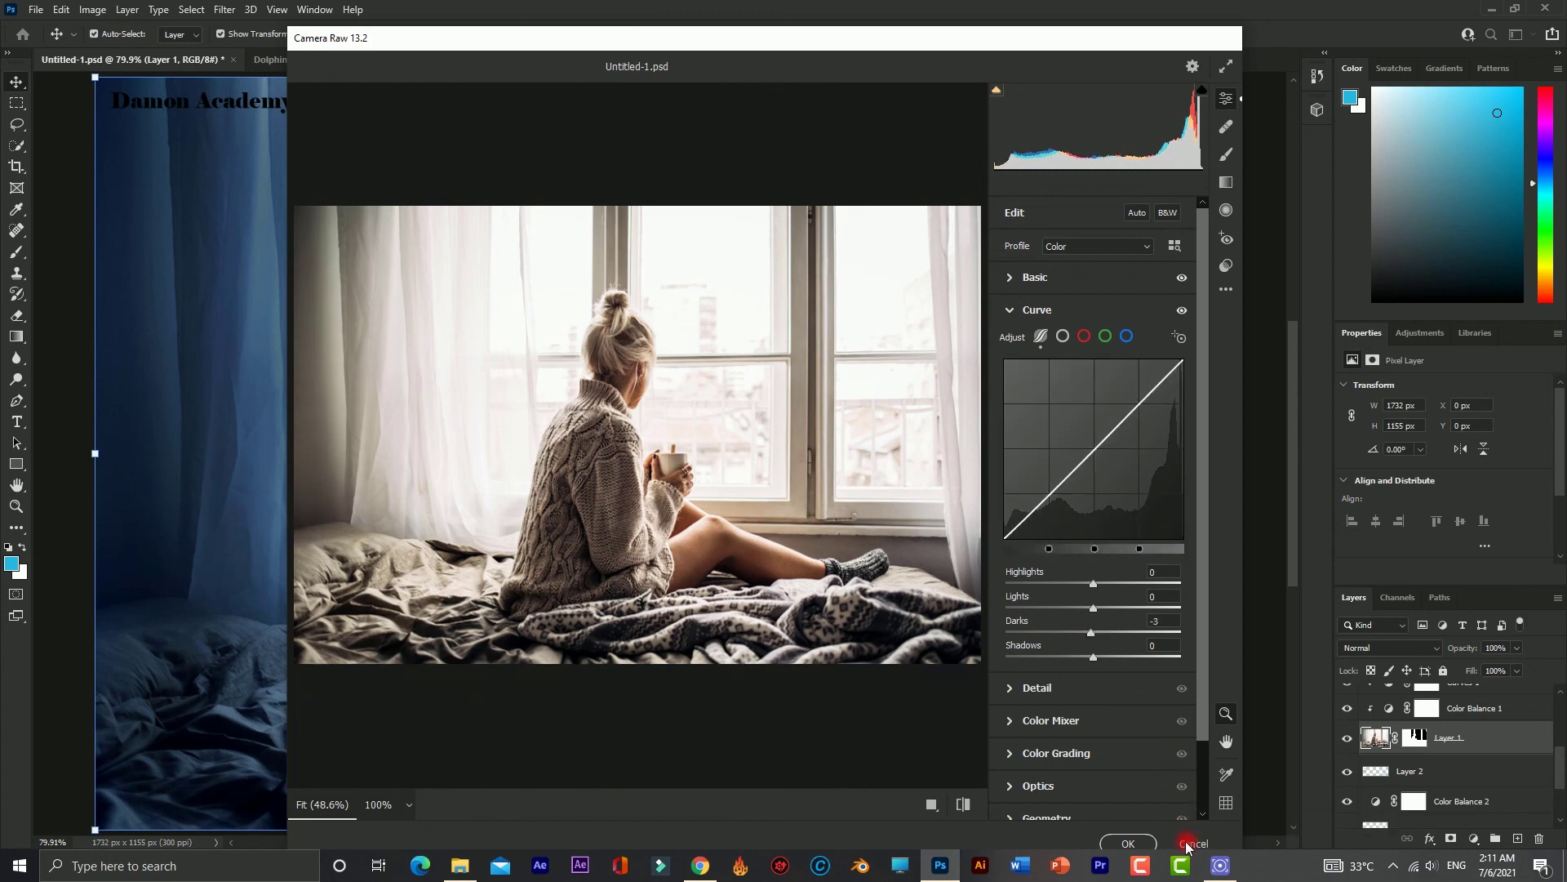
- Apply the Camera Raw edits to the woman's photo layer
click(1133, 842)
click(976, 831)
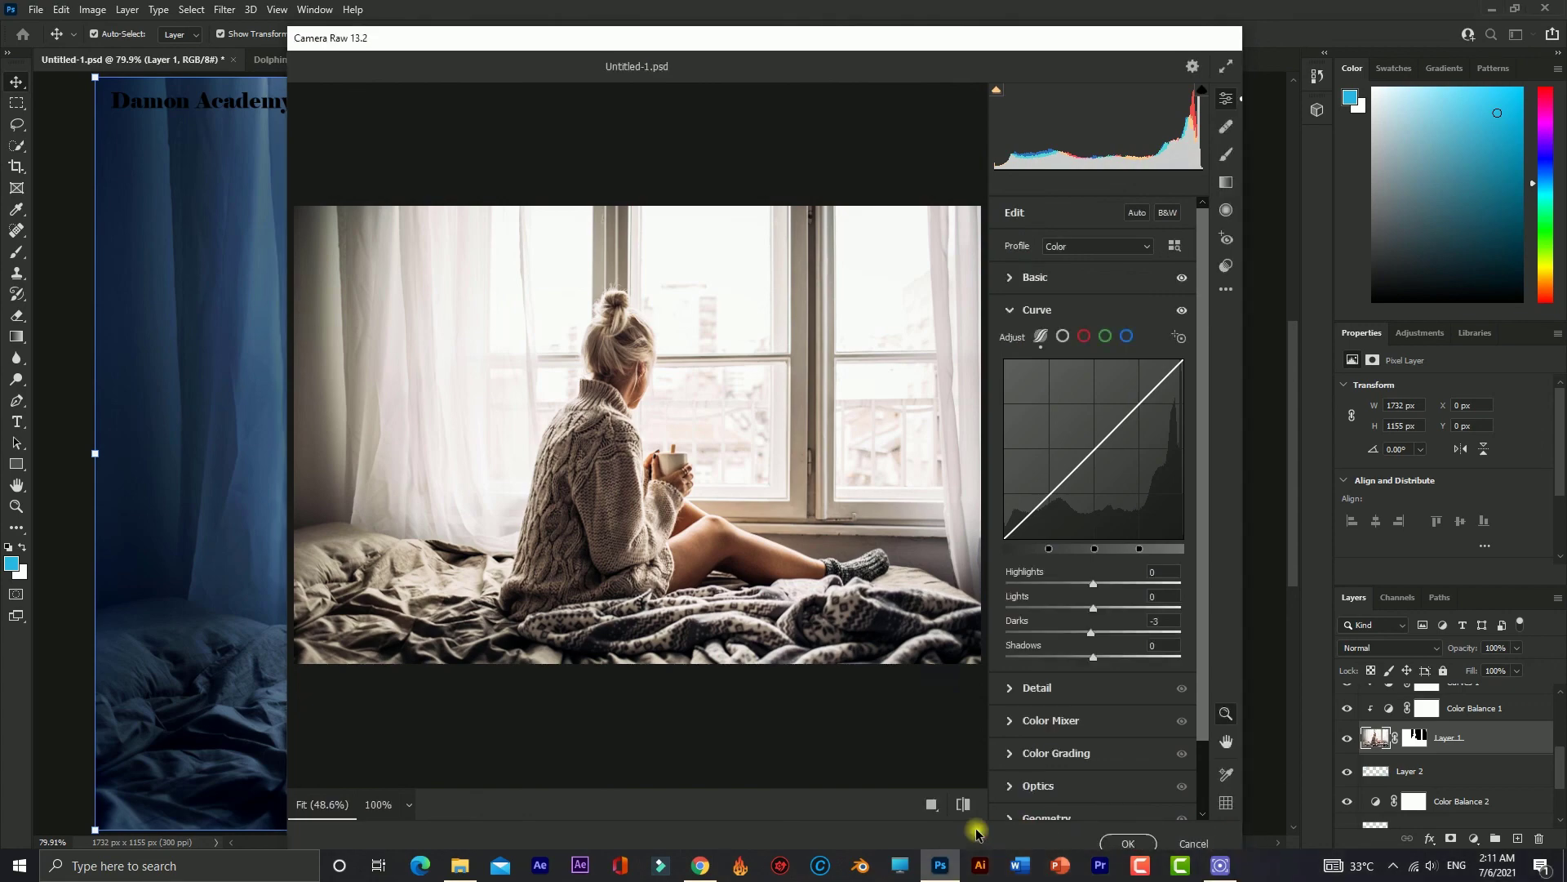
click(1124, 841)
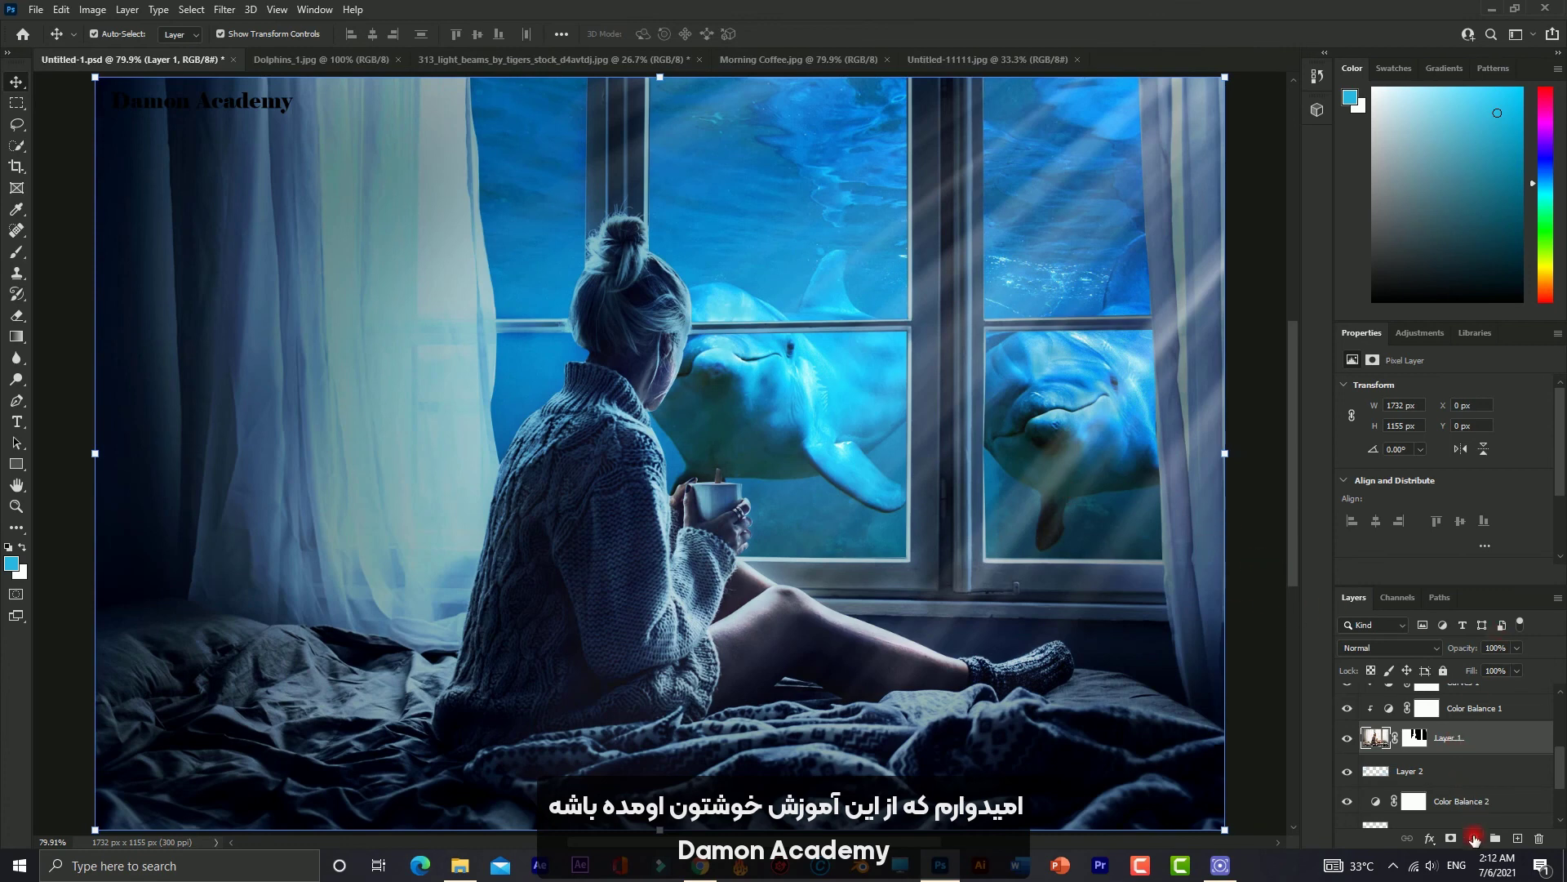
- Add a Hue/Saturation adjustment above Background copy 2 with Saturation −15
scroll(1412, 734, up, 5)
click(1426, 702)
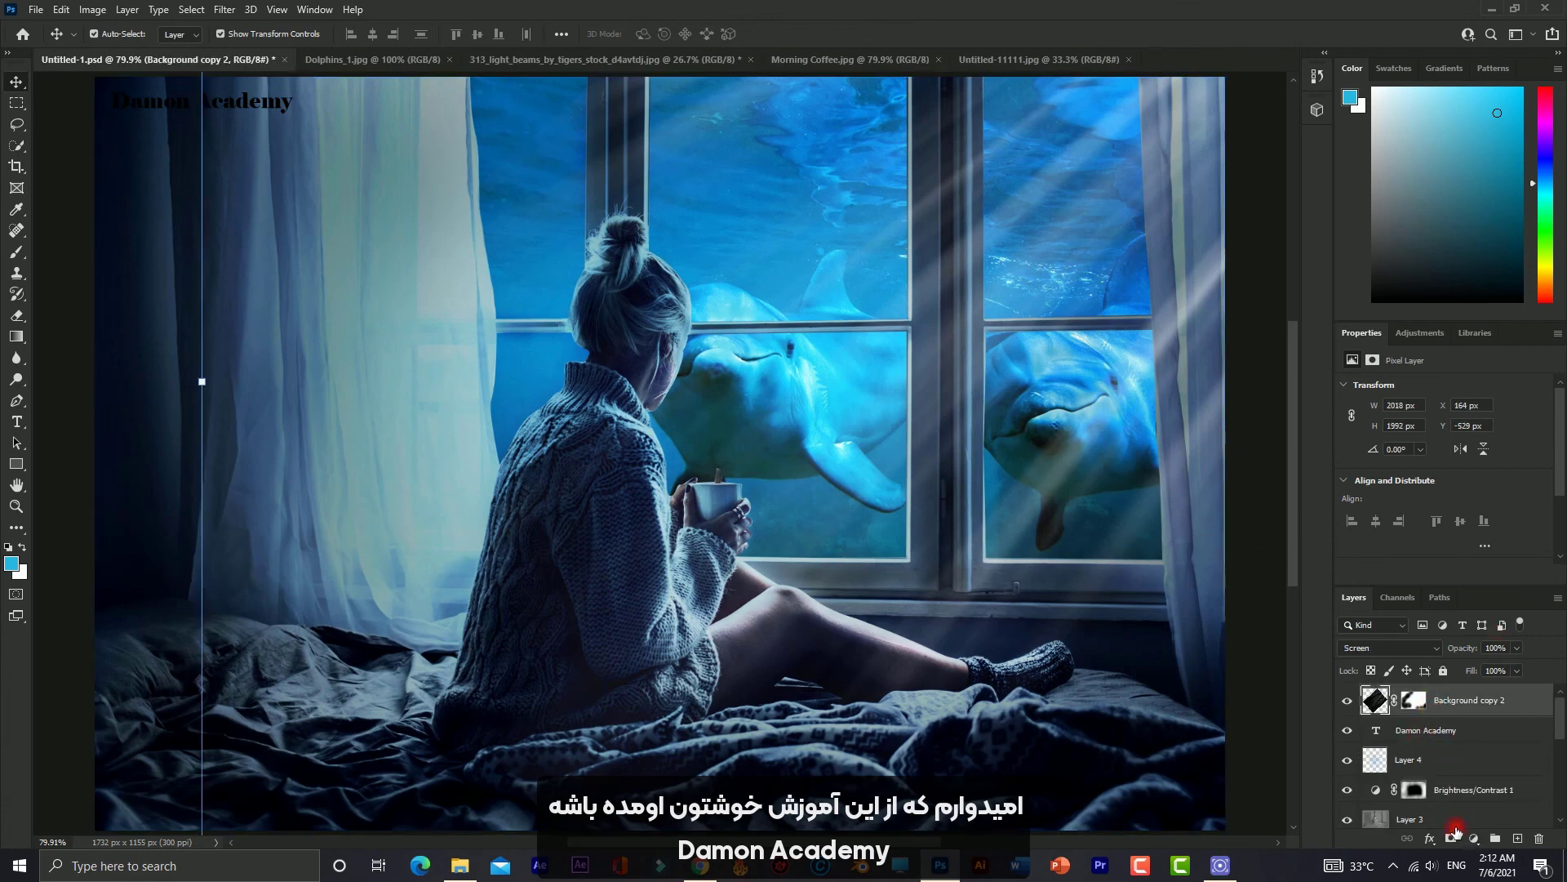
click(1474, 839)
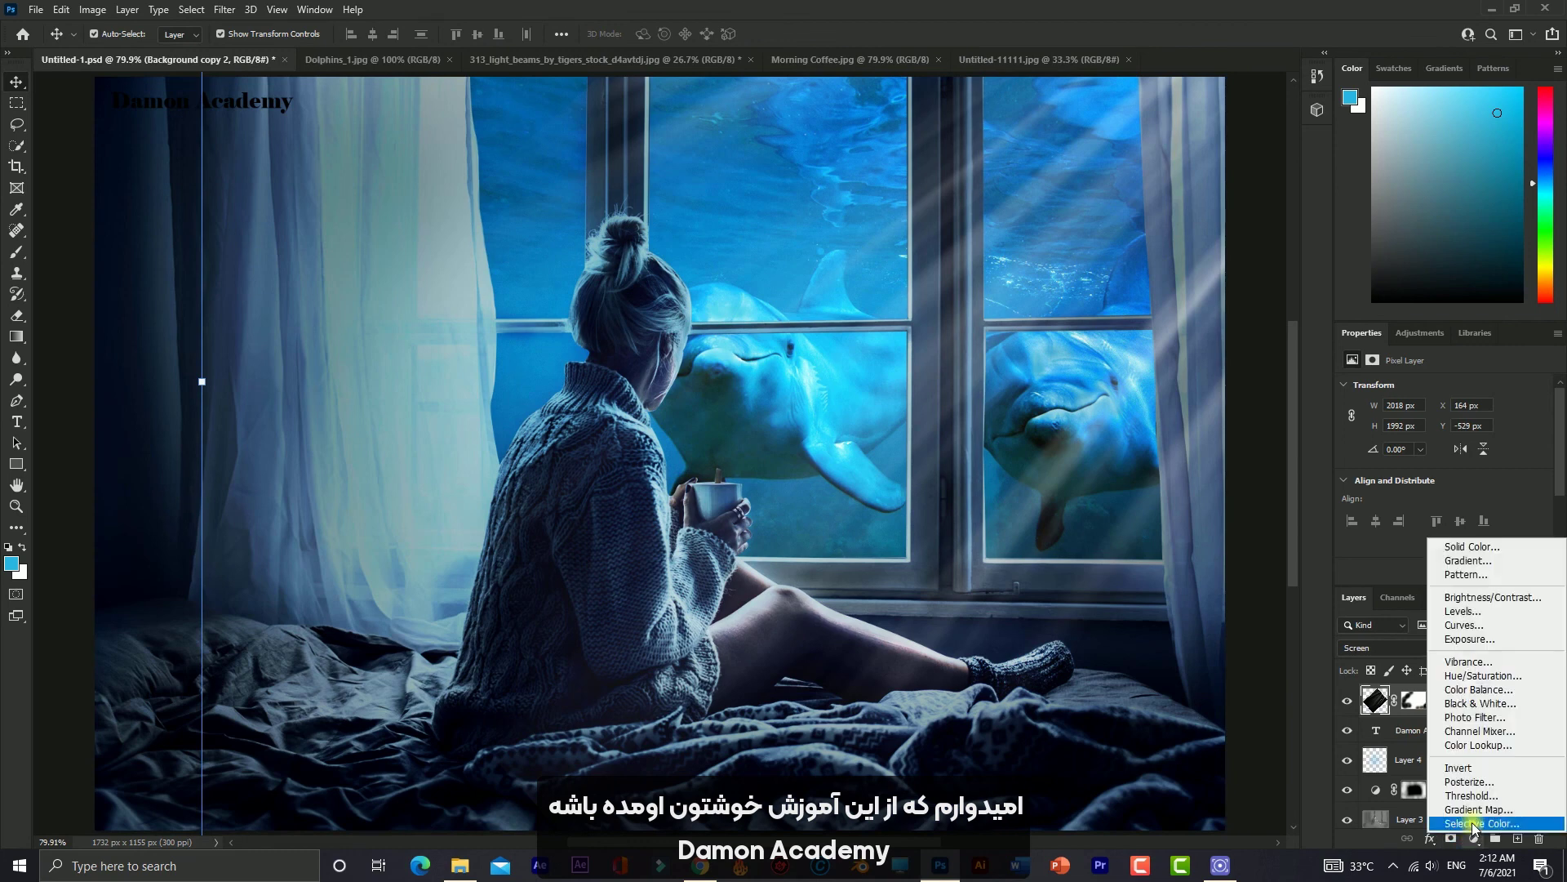
click(1482, 676)
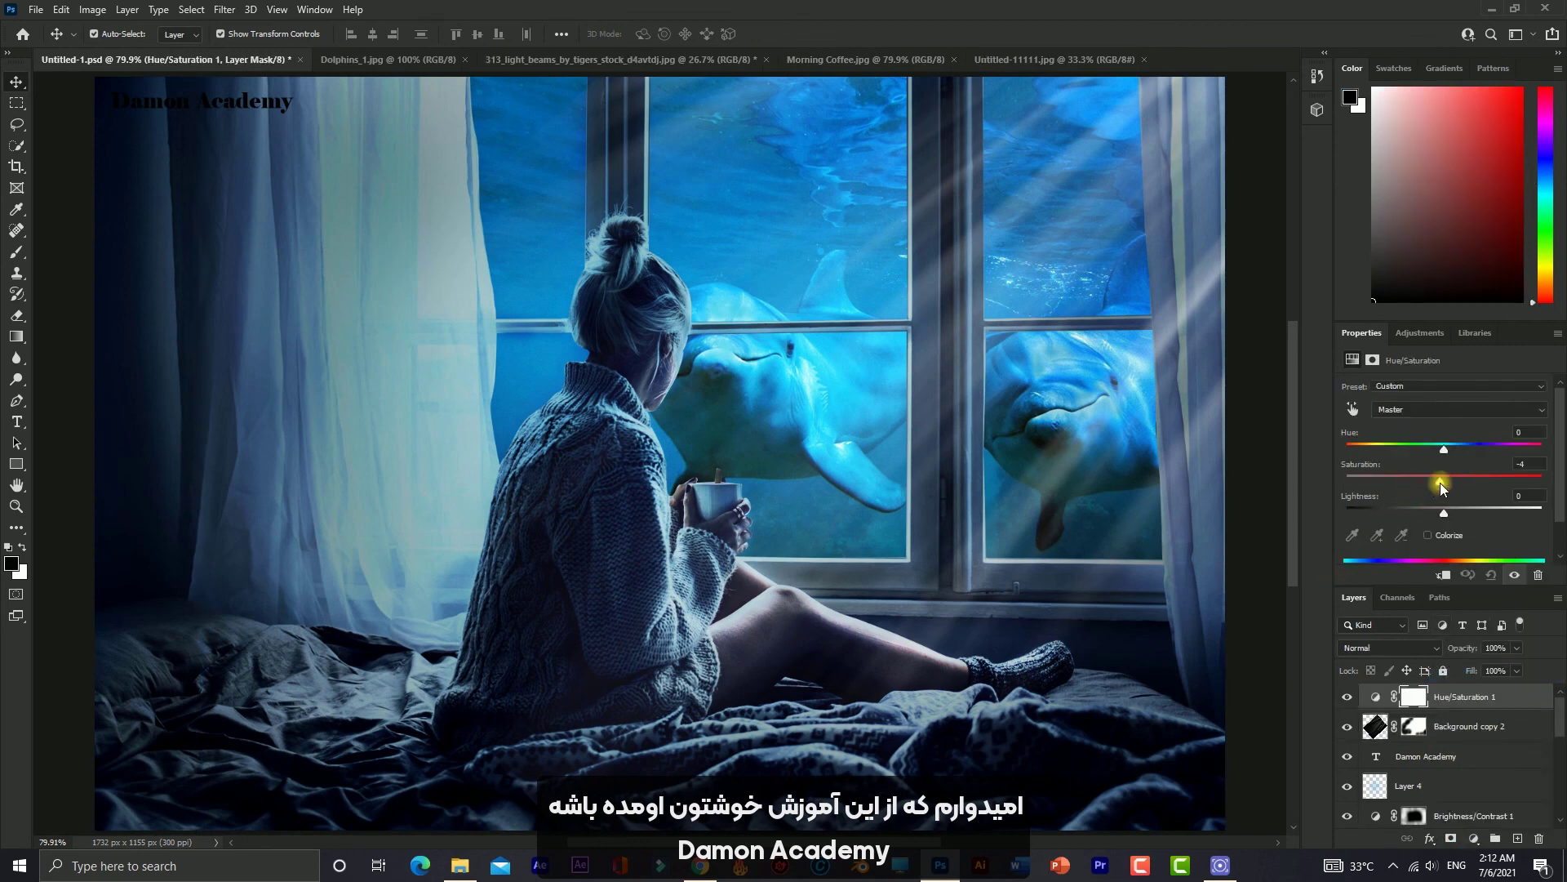
drag(1431, 483, 1417, 484)
- Hide the Damon Academy text and compare the composite with and without the desaturation
click(1346, 757)
click(1347, 698)
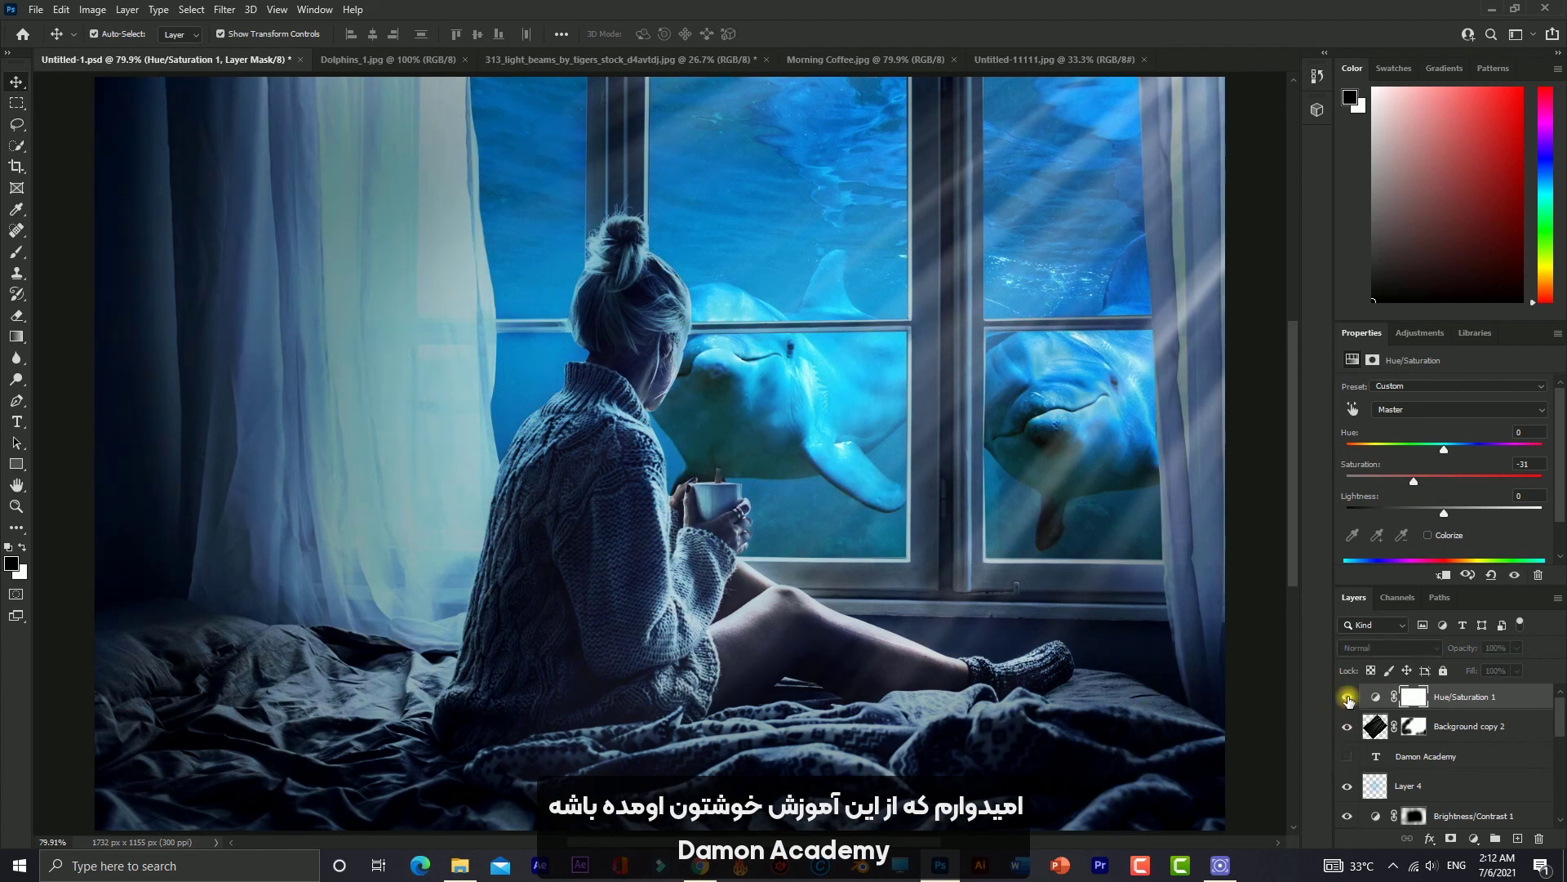
click(1348, 698)
click(1348, 698)
click(1347, 698)
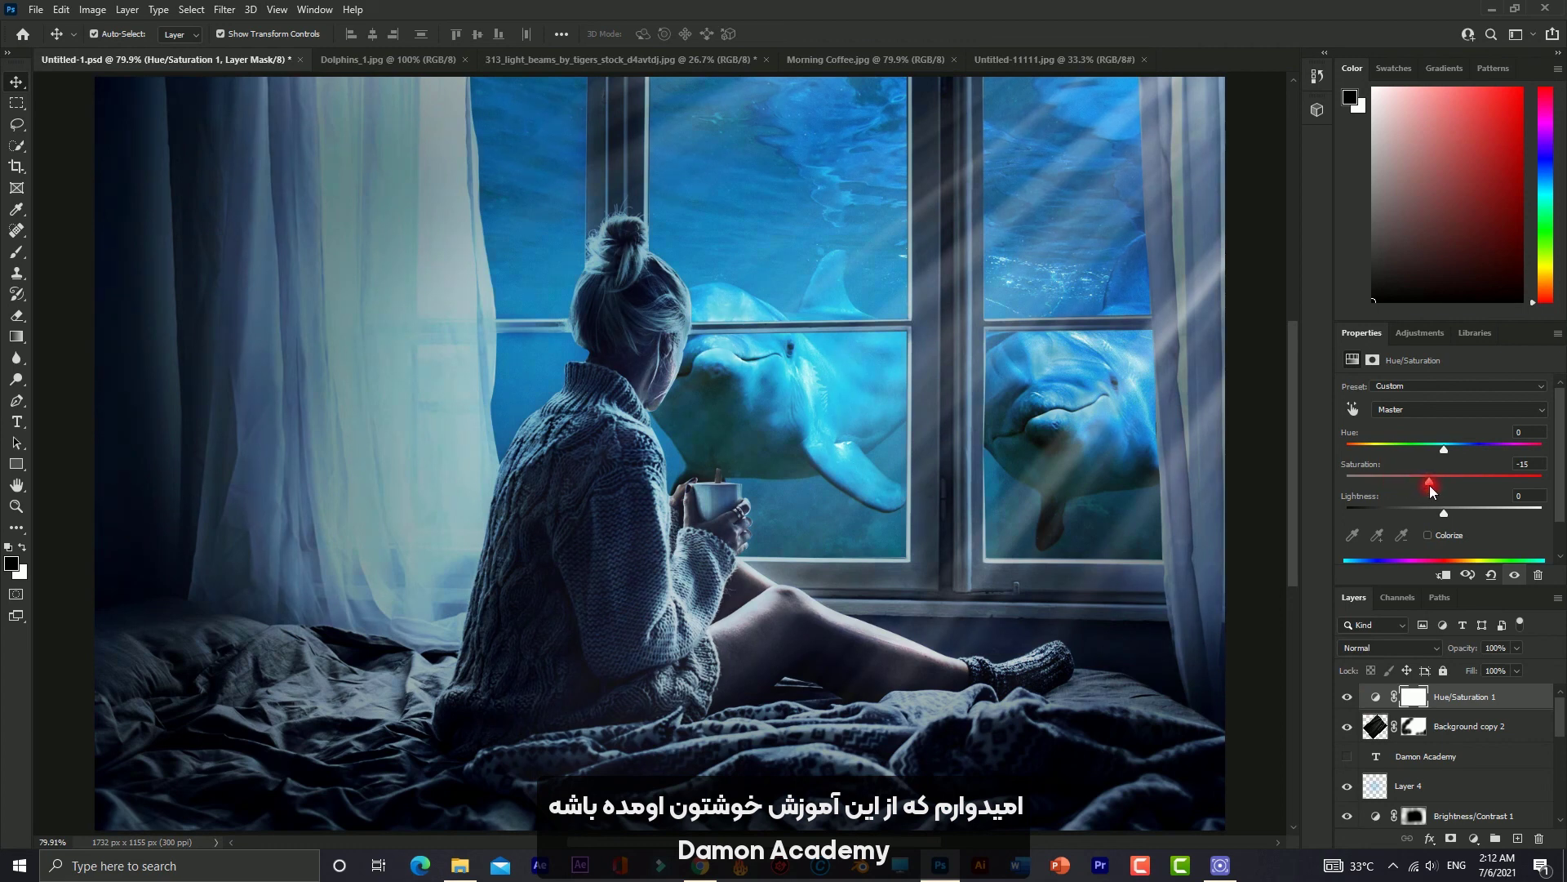
click(1348, 698)
click(1347, 698)
click(1347, 698)
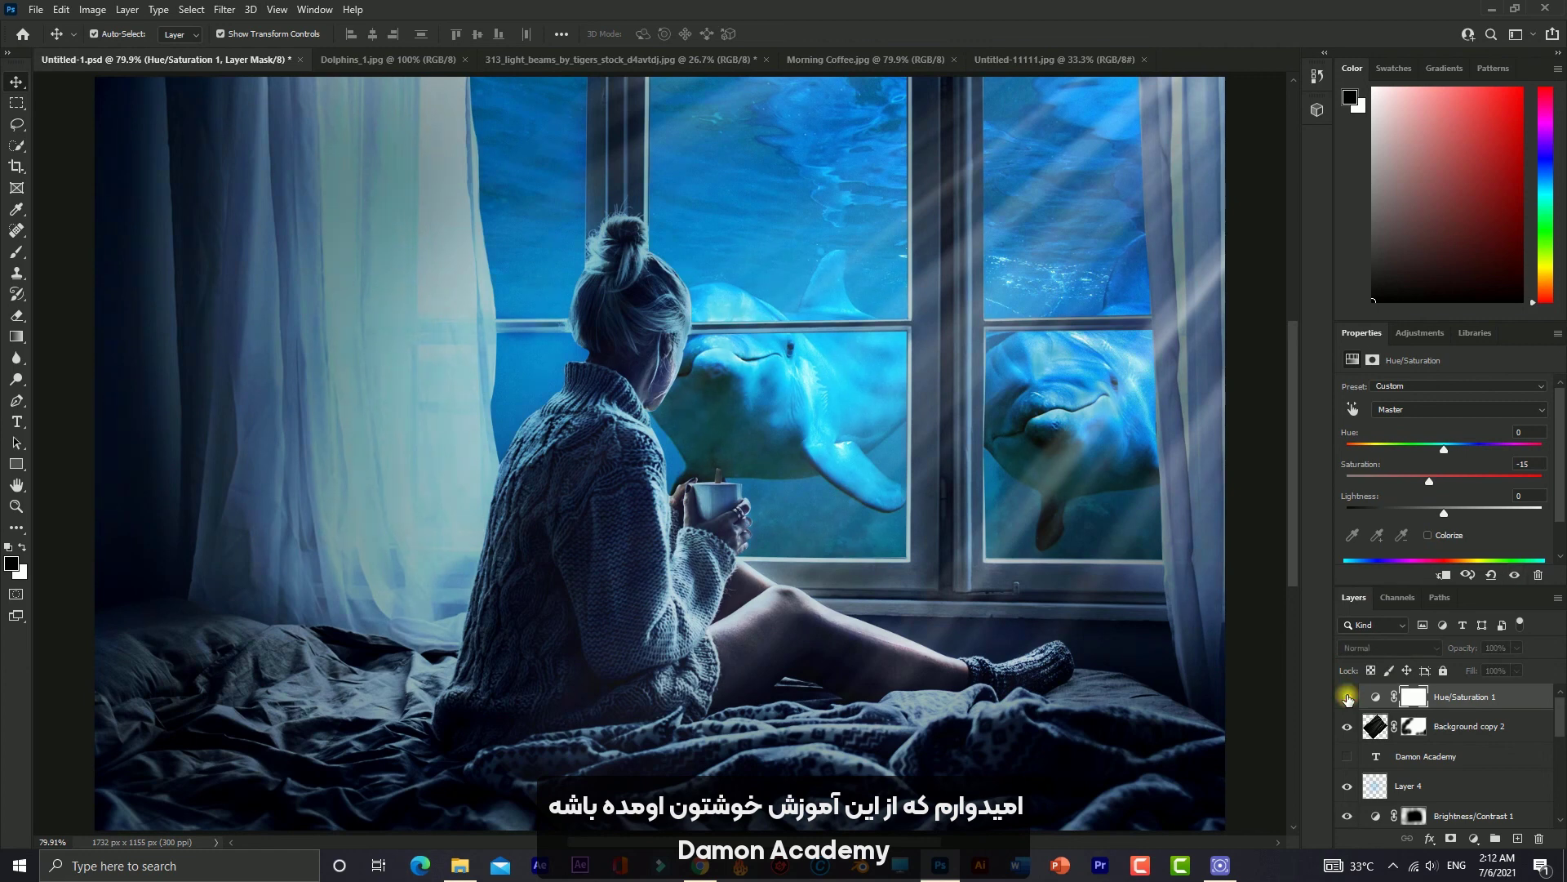
click(1348, 698)
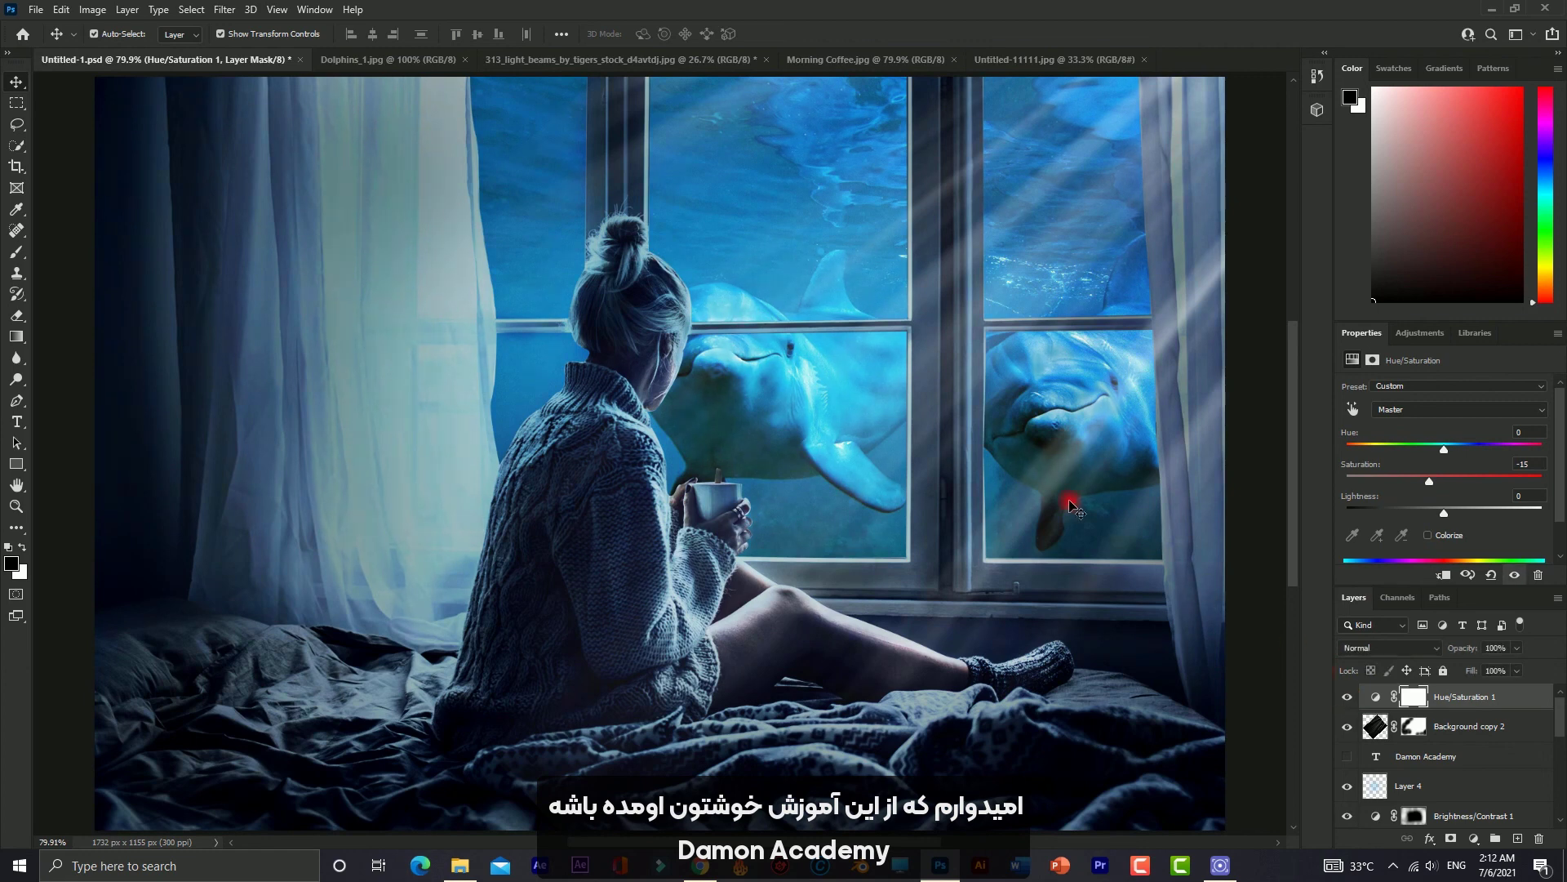
scroll(1072, 504, up, 2)
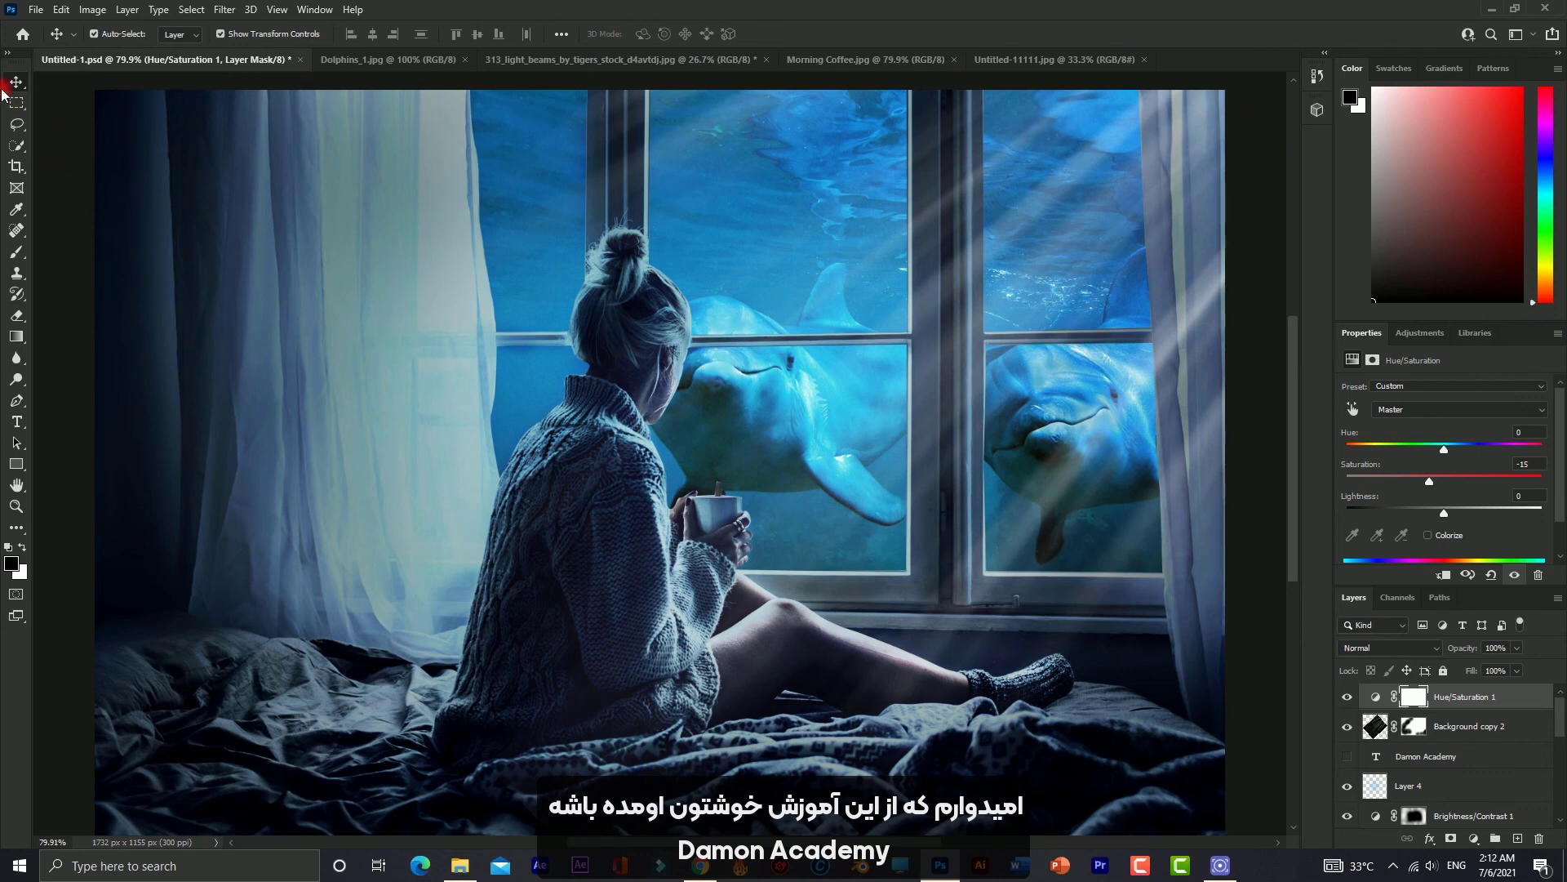
click(63, 127)
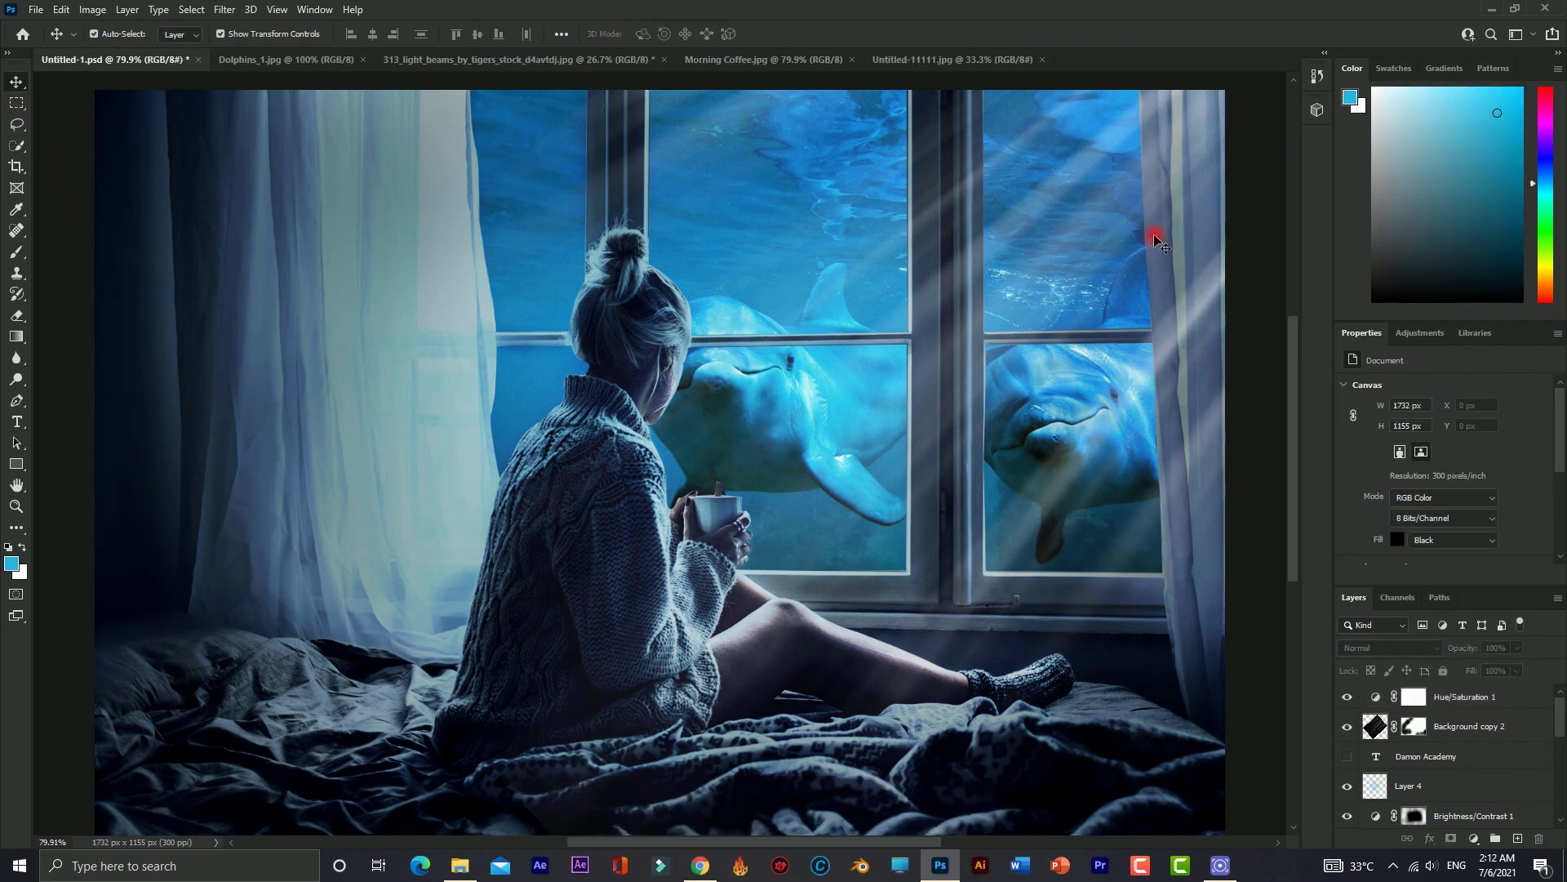